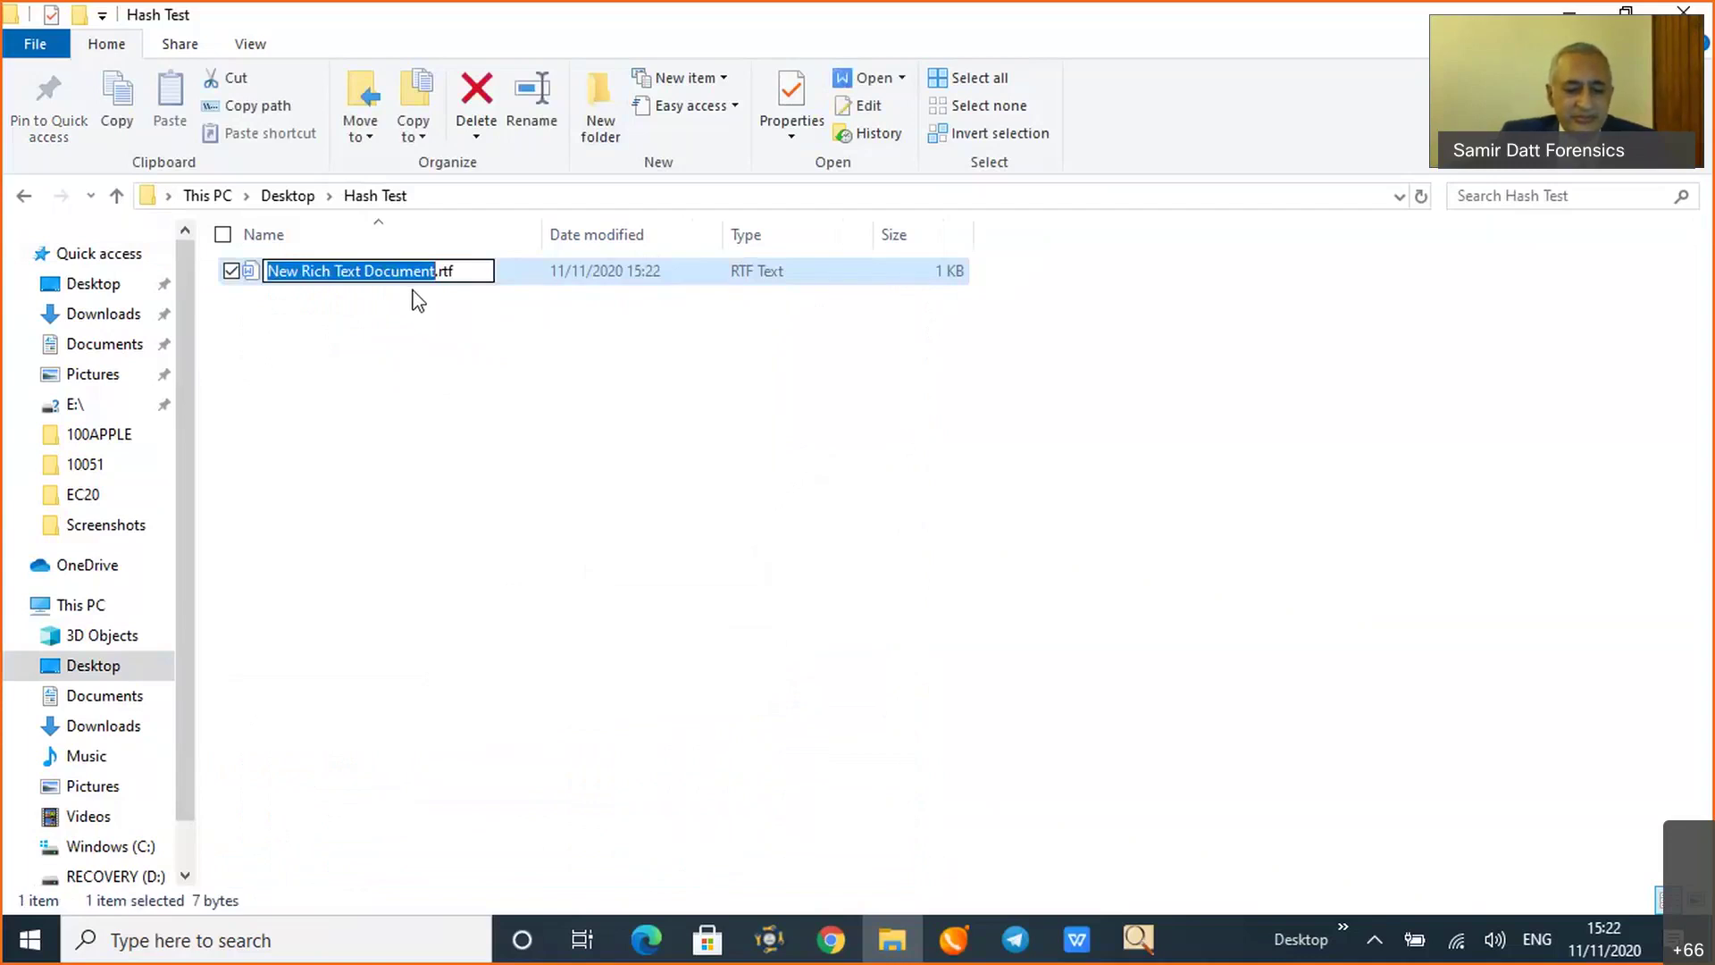
# Rename the new rich text document in the Hash Test folder as hash1.rtf
pyautogui.write('hash')
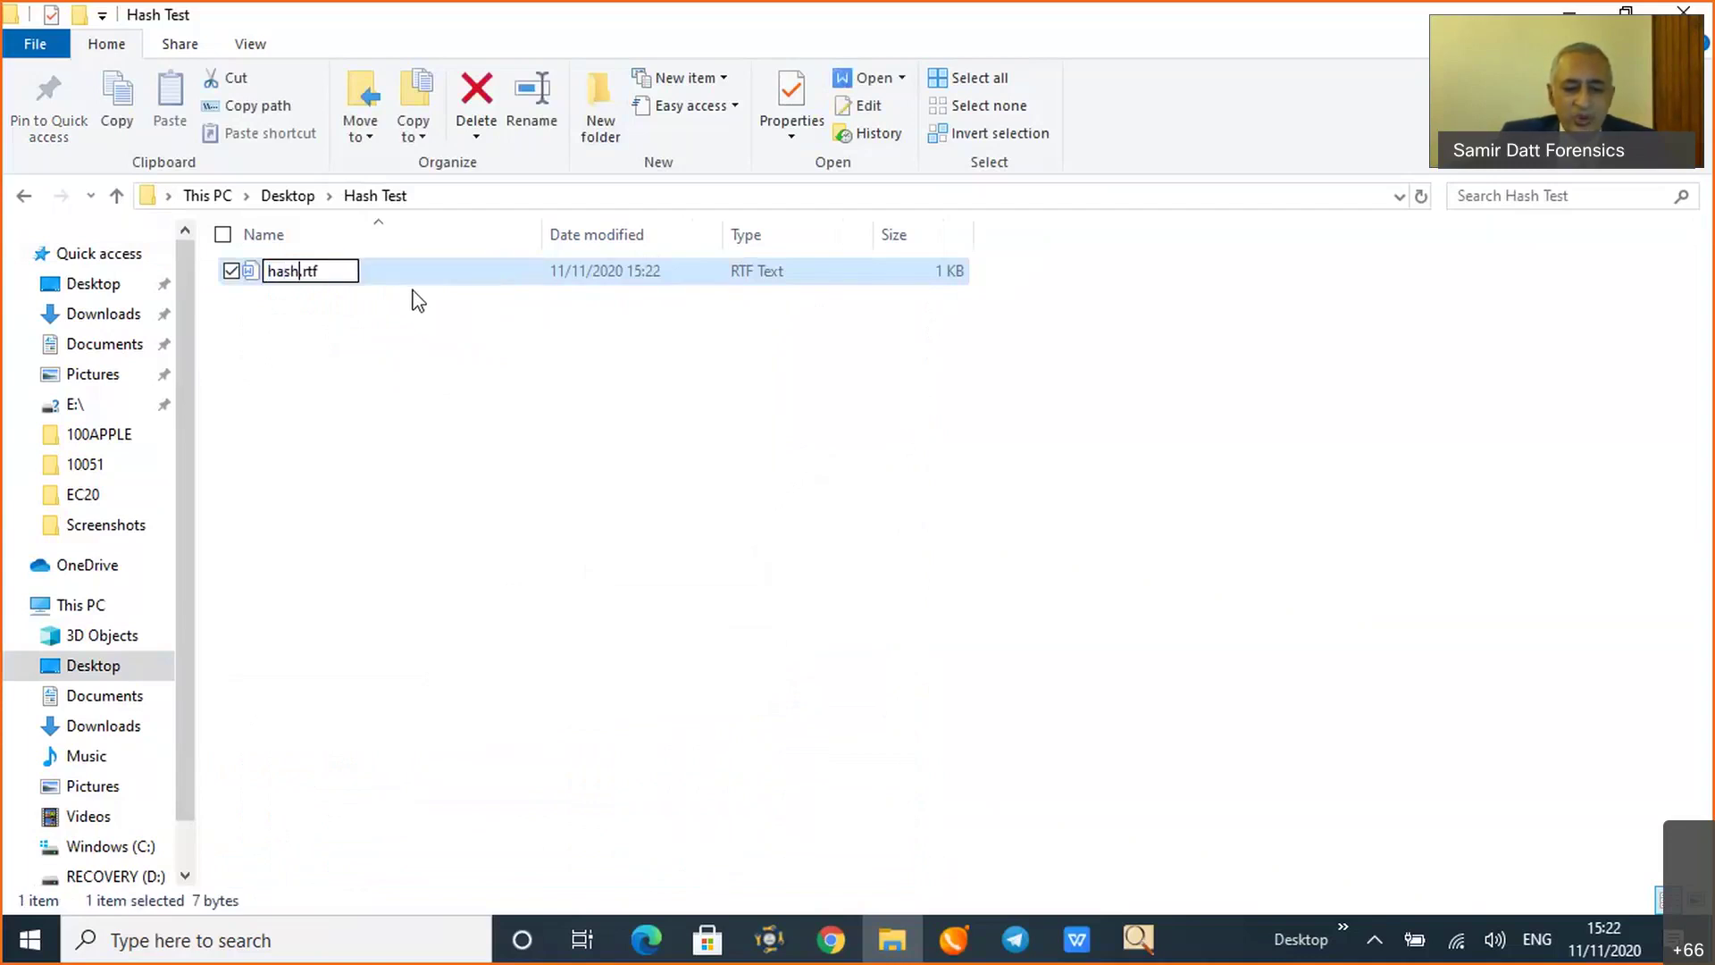
pyautogui.write('1')
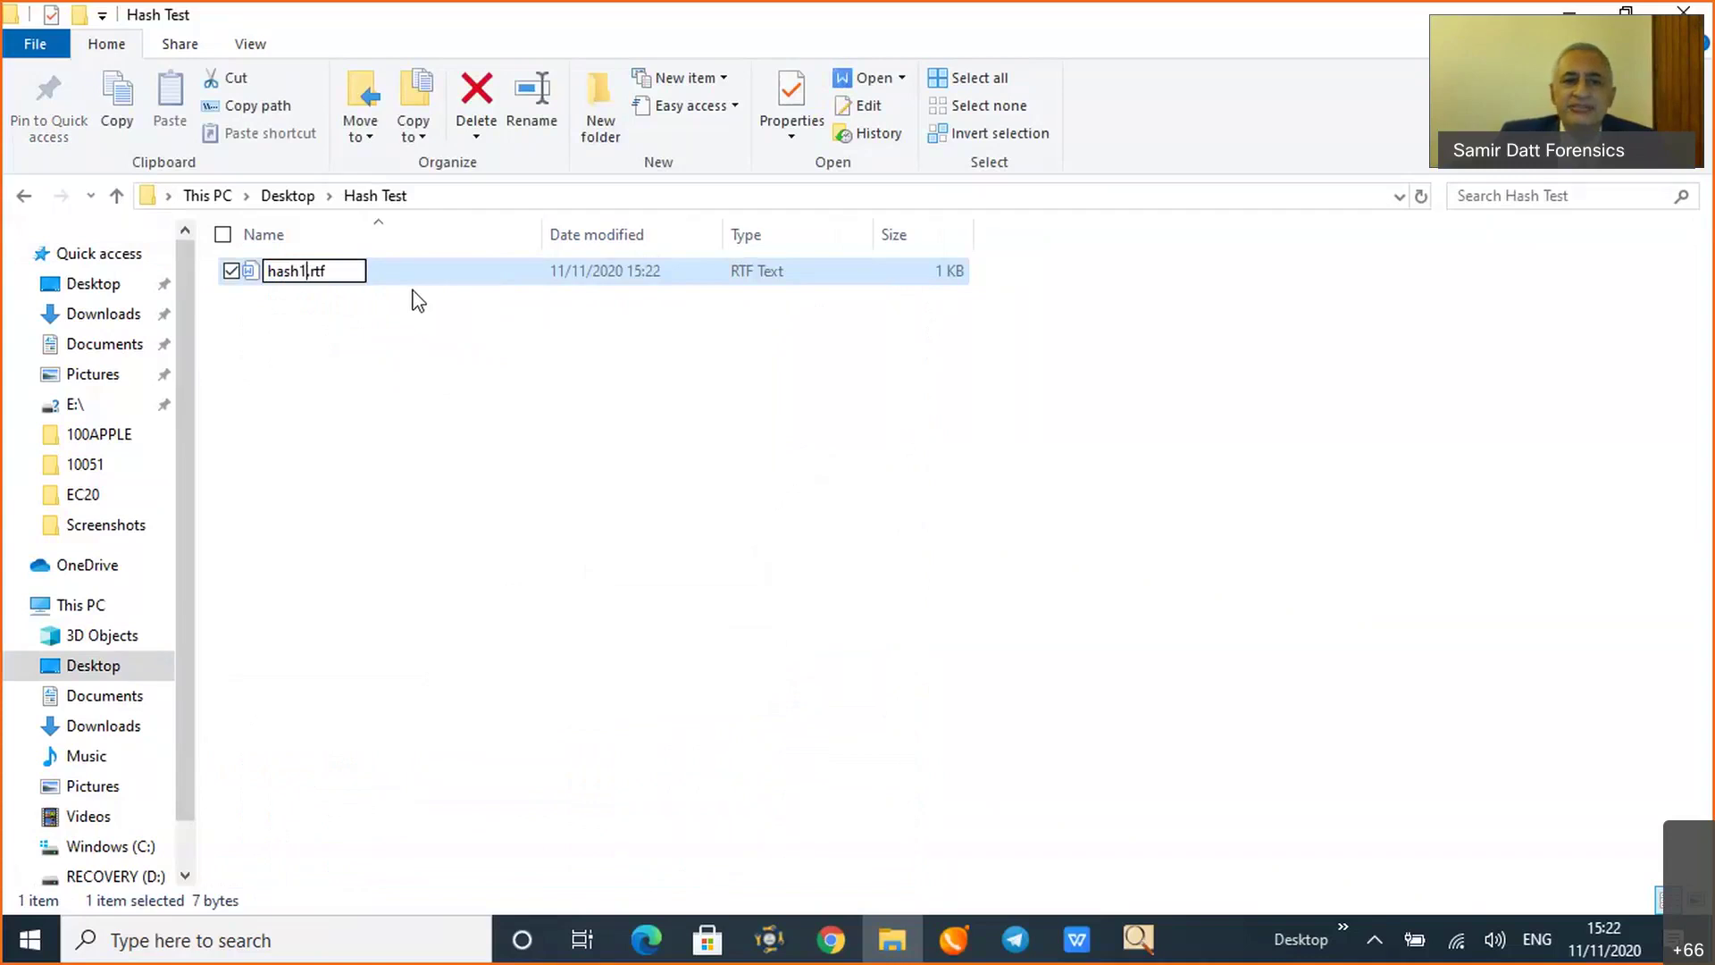
pyautogui.press('Return')
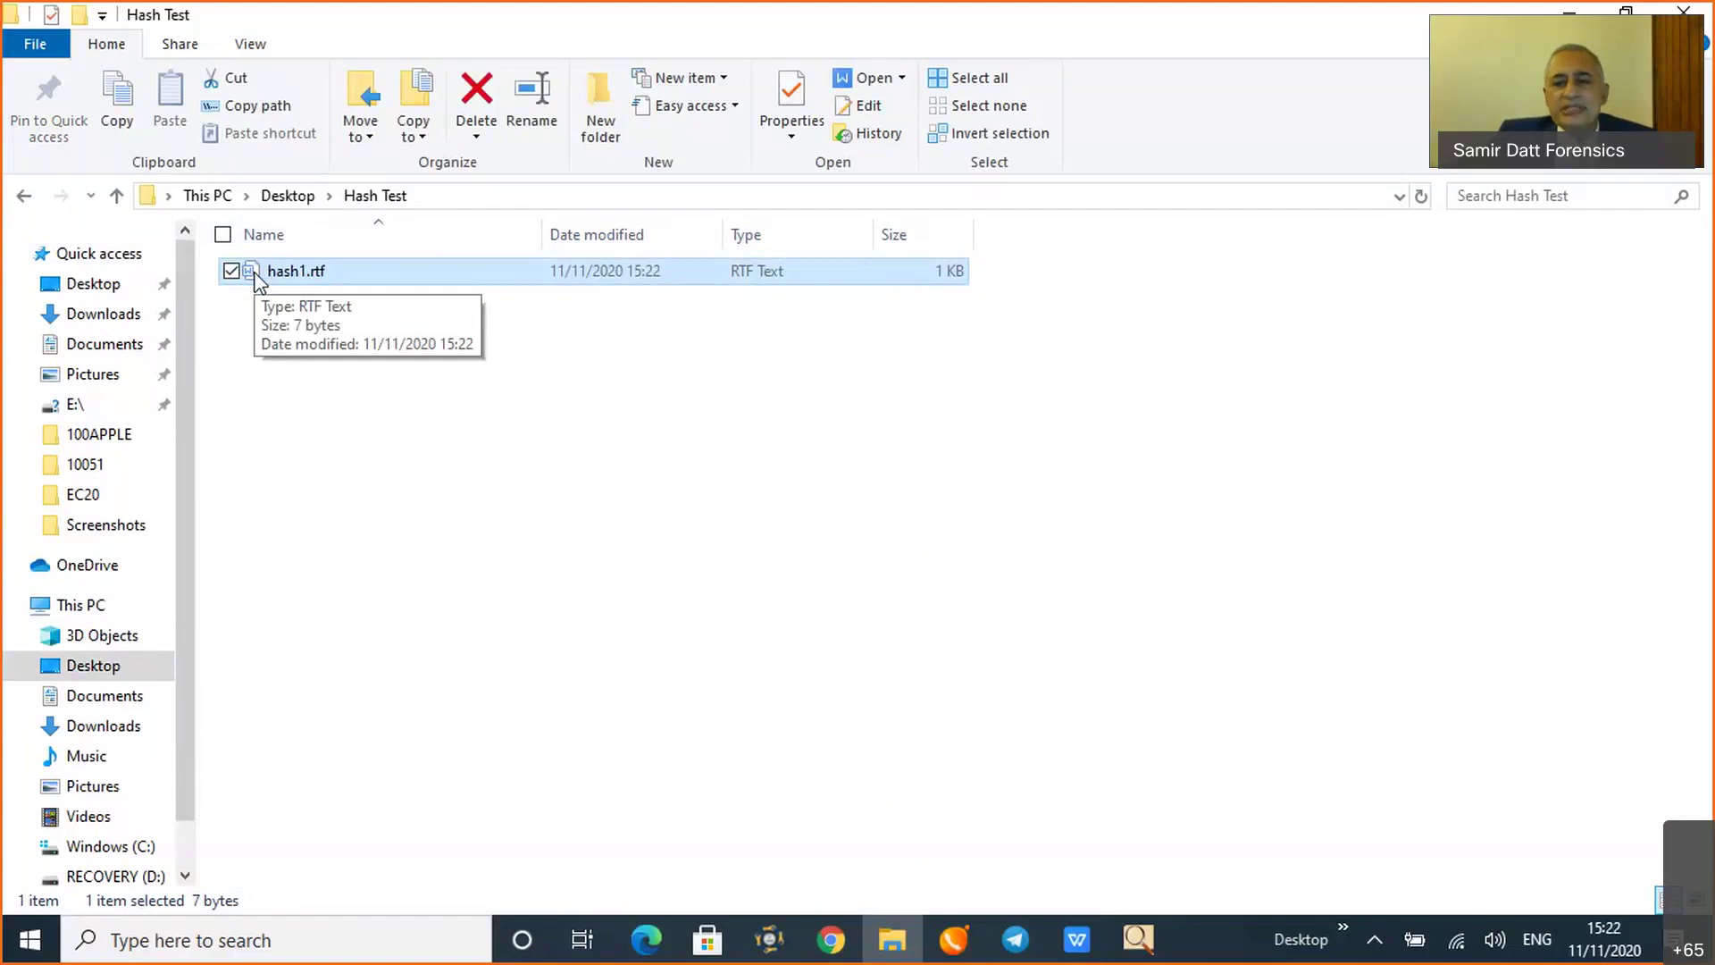
# Open hash1.rtf, enter the text "A quick brown fox jumps over the lazy dog" and save the document
pyautogui.doubleClick(261, 273)
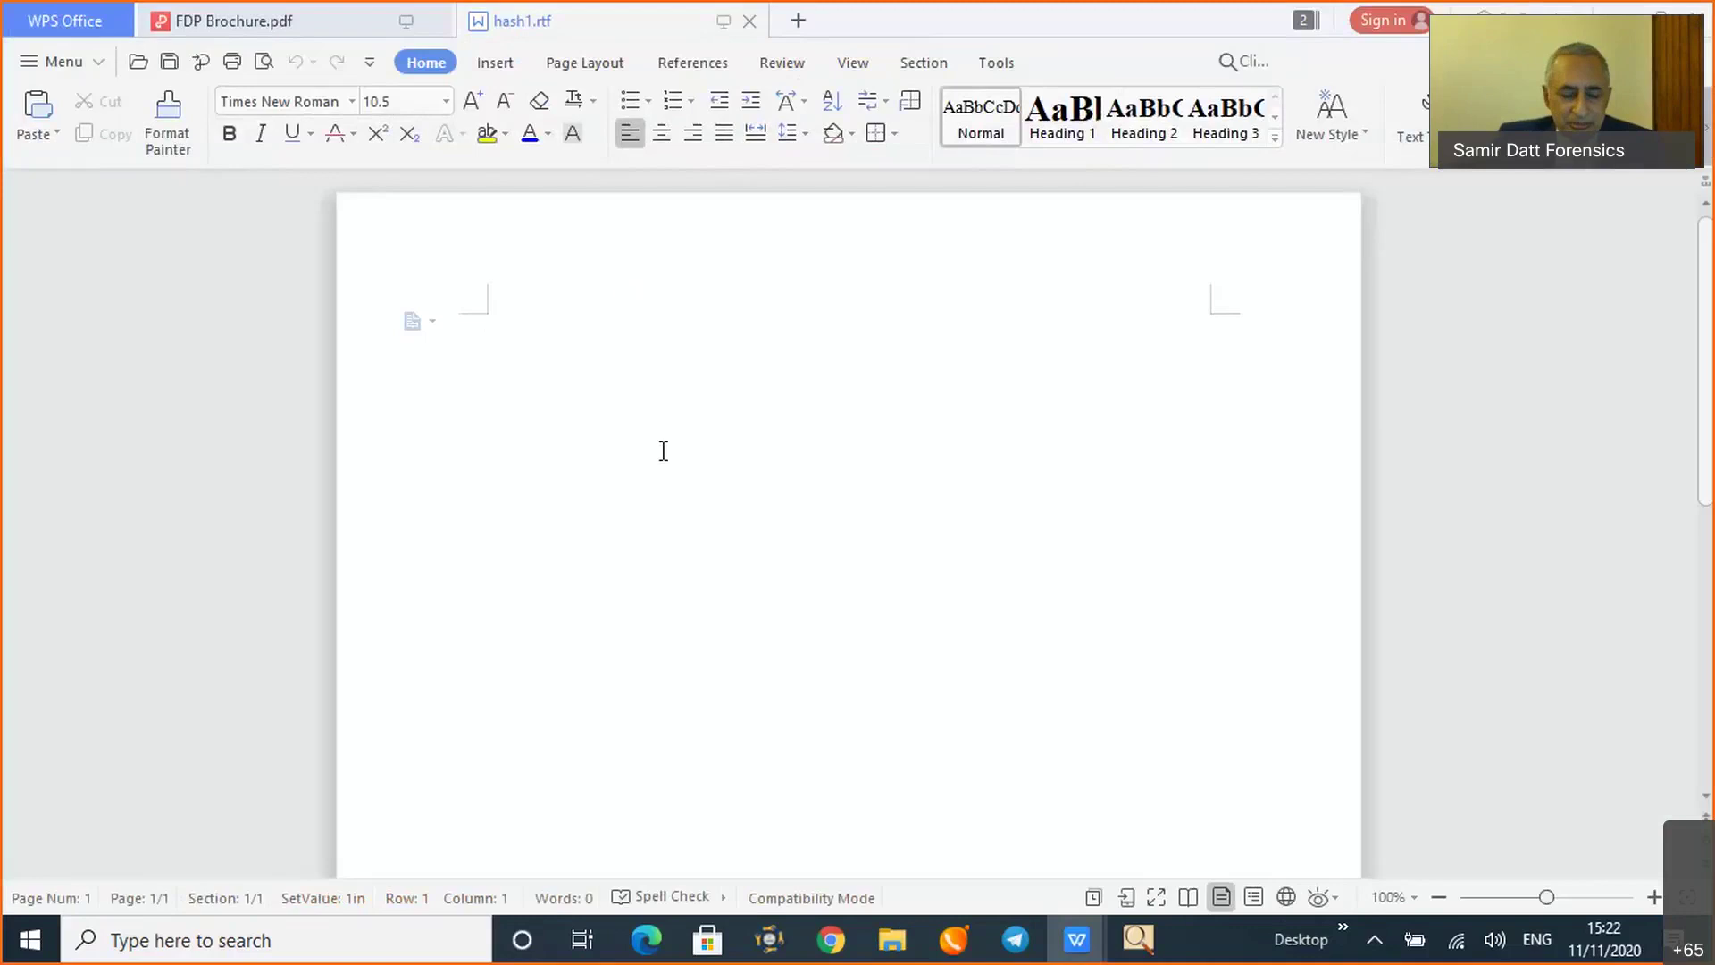
pyautogui.write('A quick brown fox jumps over the lazy dog')
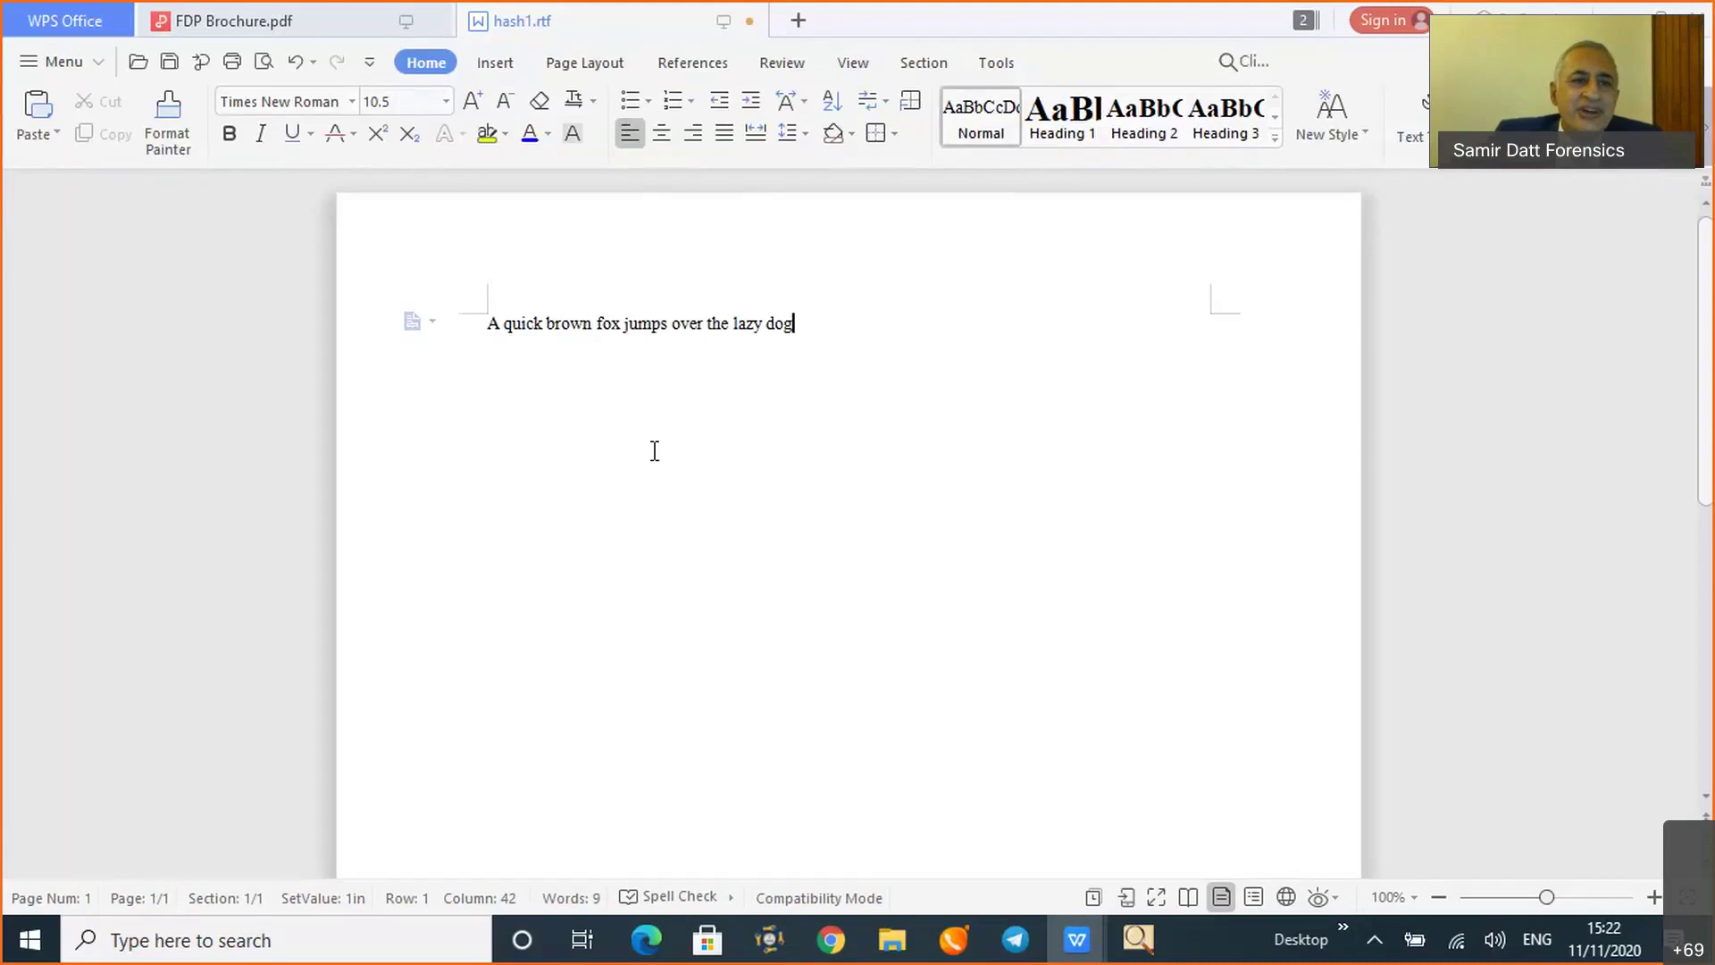
pyautogui.click(169, 62)
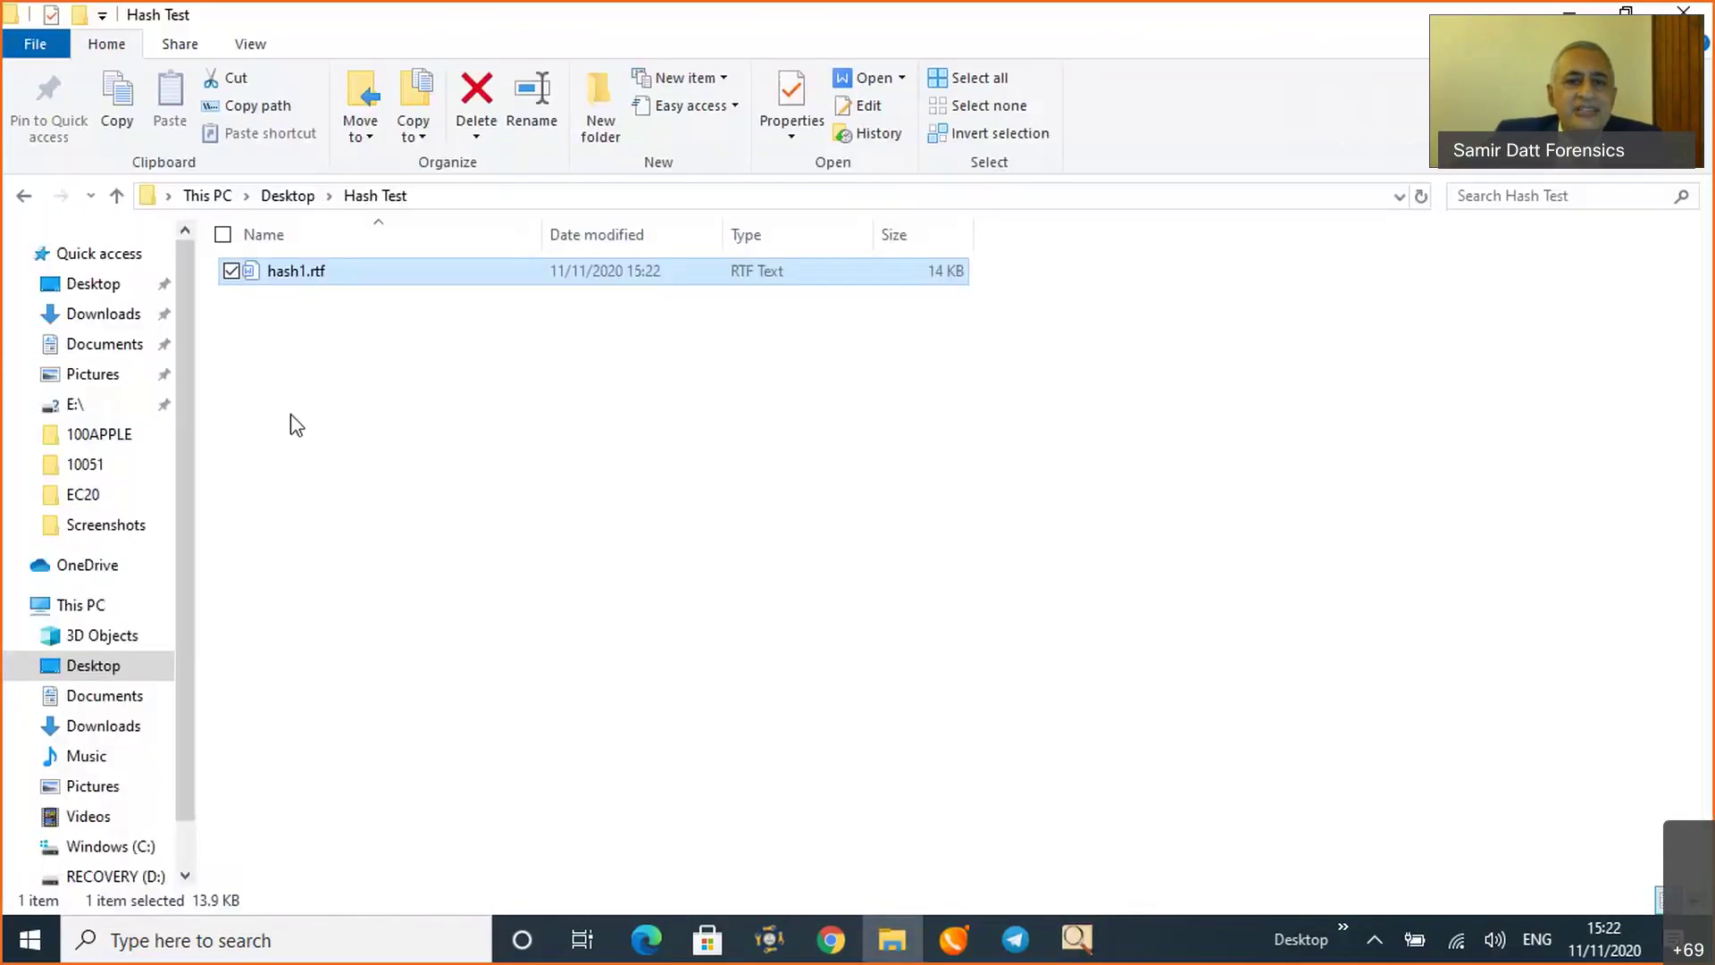
# Make two copies of hash1.rtf within the Hash Test folder
pyautogui.click(351, 350)
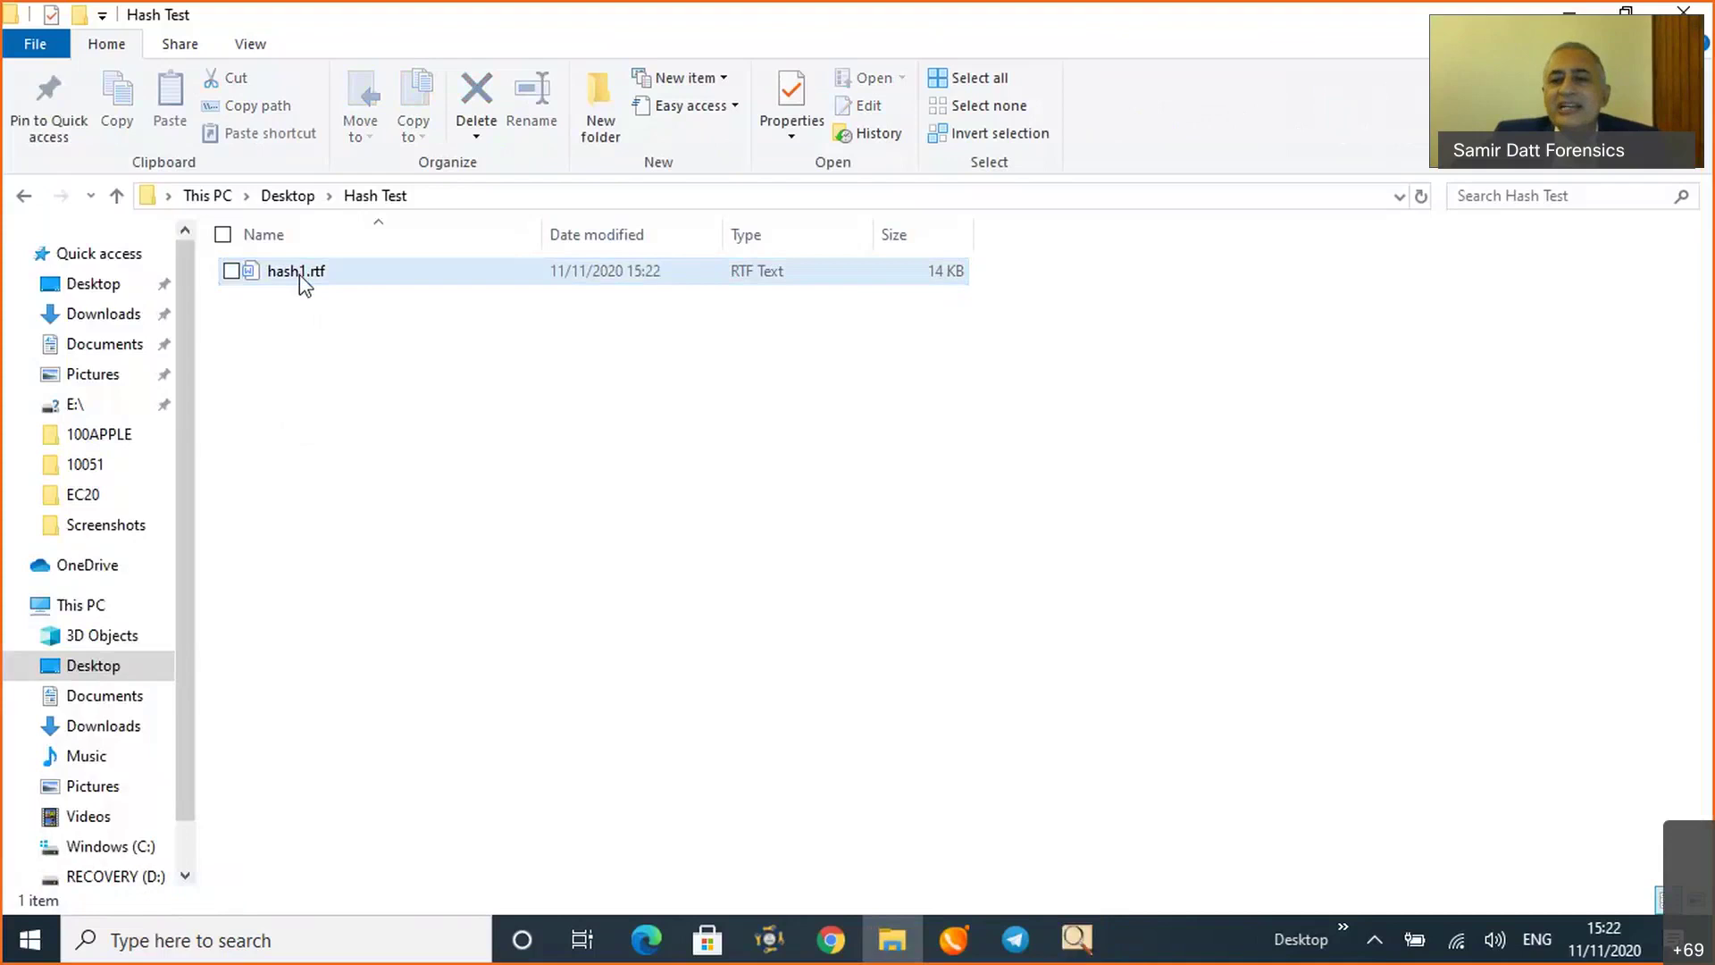
pyautogui.moveTo(298, 275)
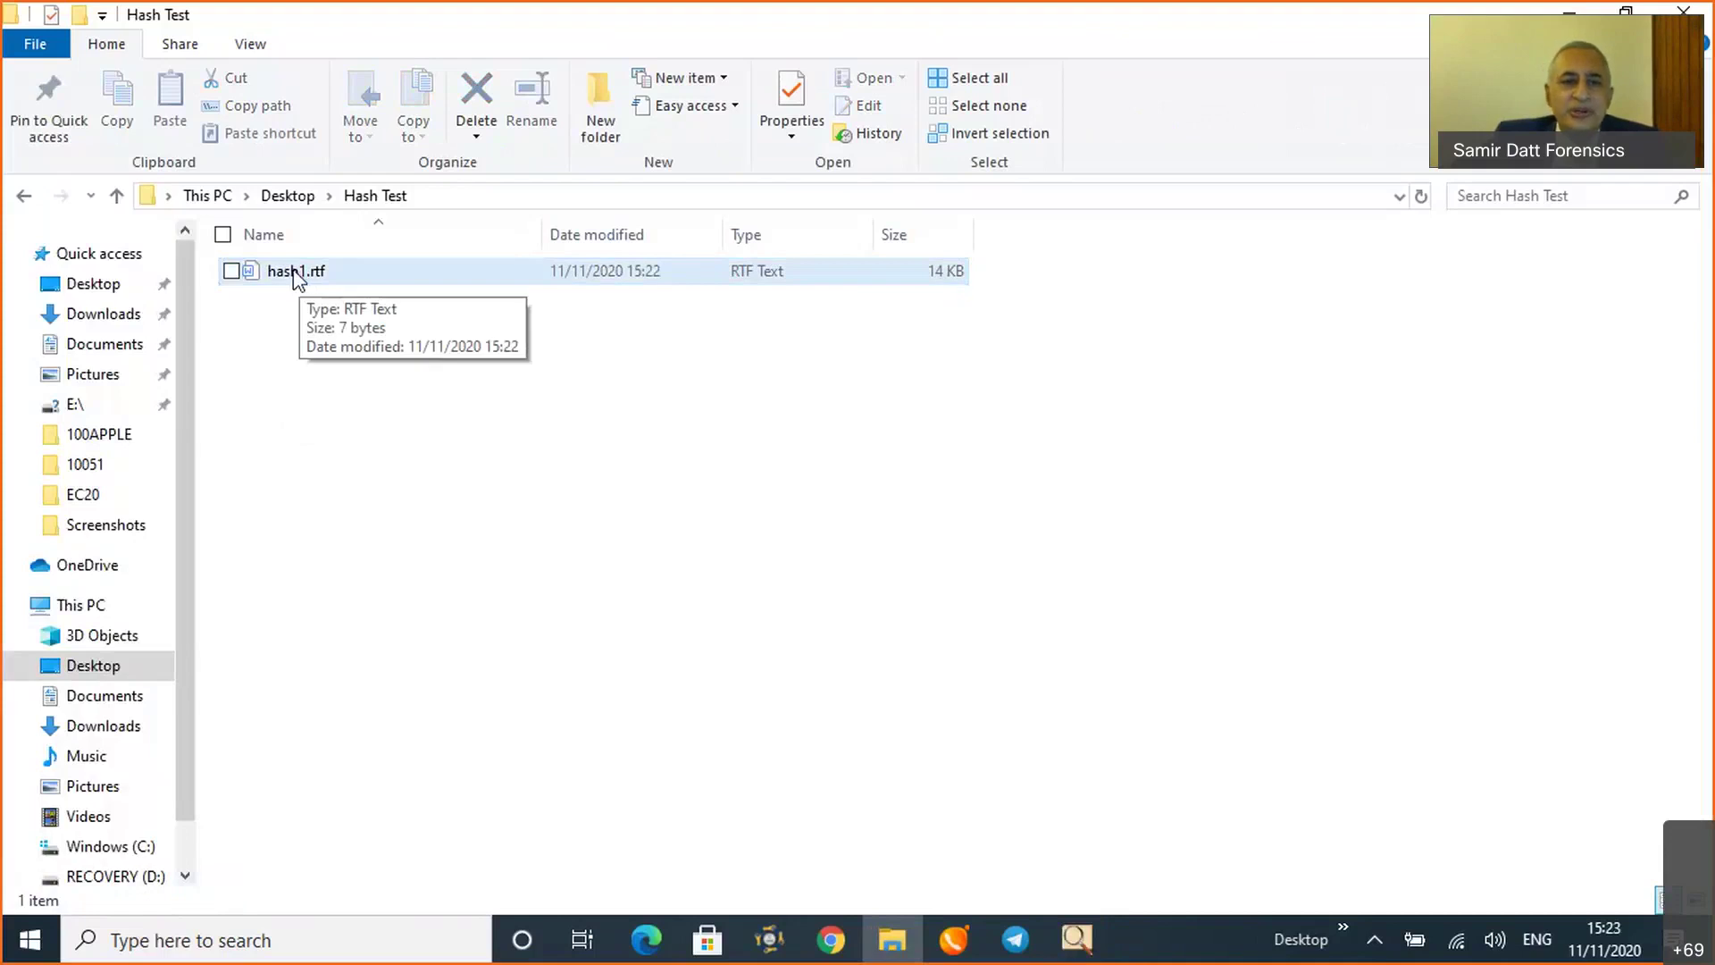
pyautogui.click(292, 270)
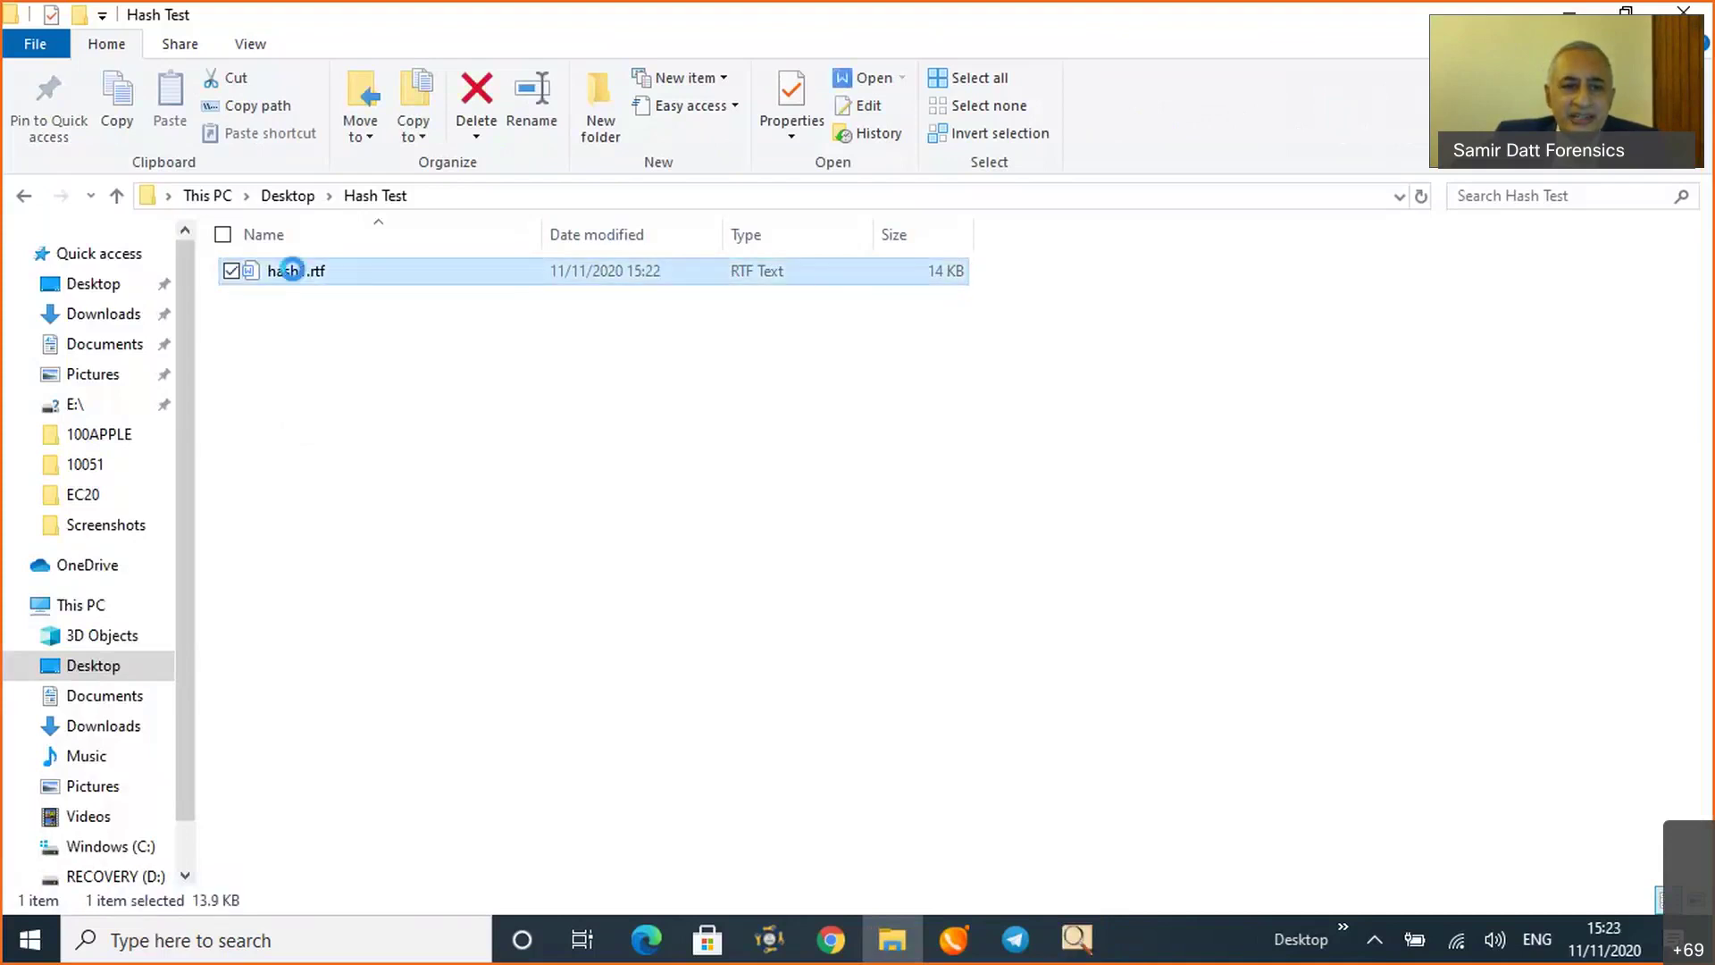
pyautogui.rightClick(293, 270)
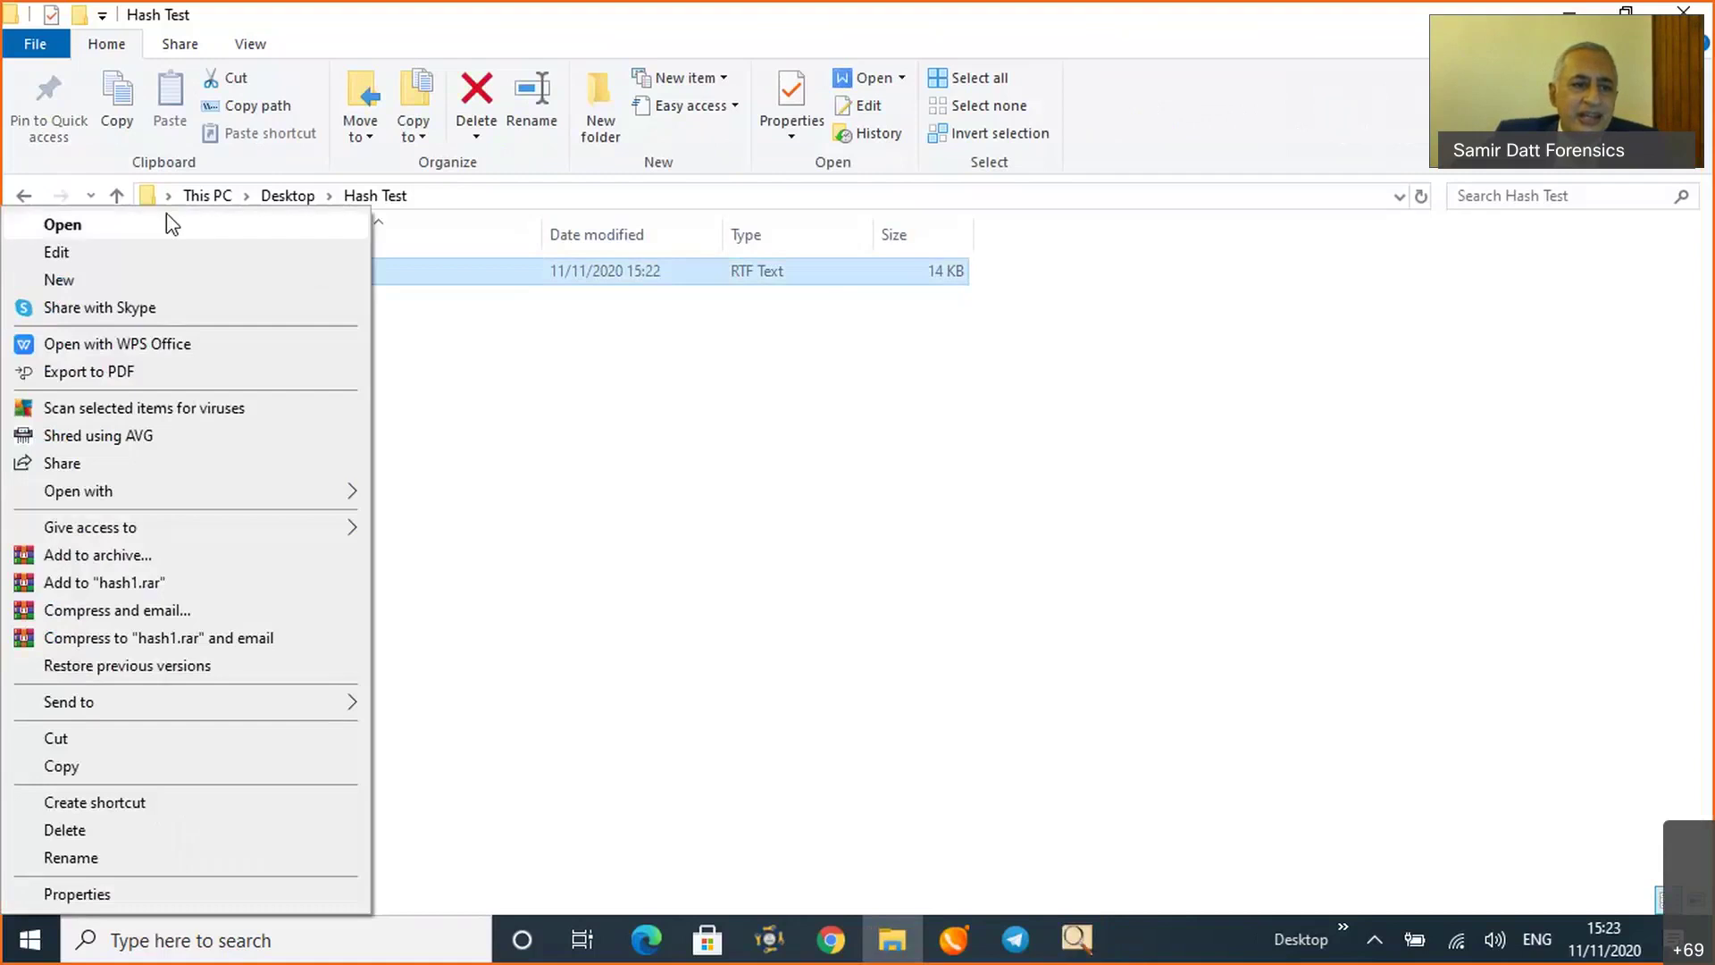
pyautogui.click(191, 776)
pyautogui.rightClick(324, 364)
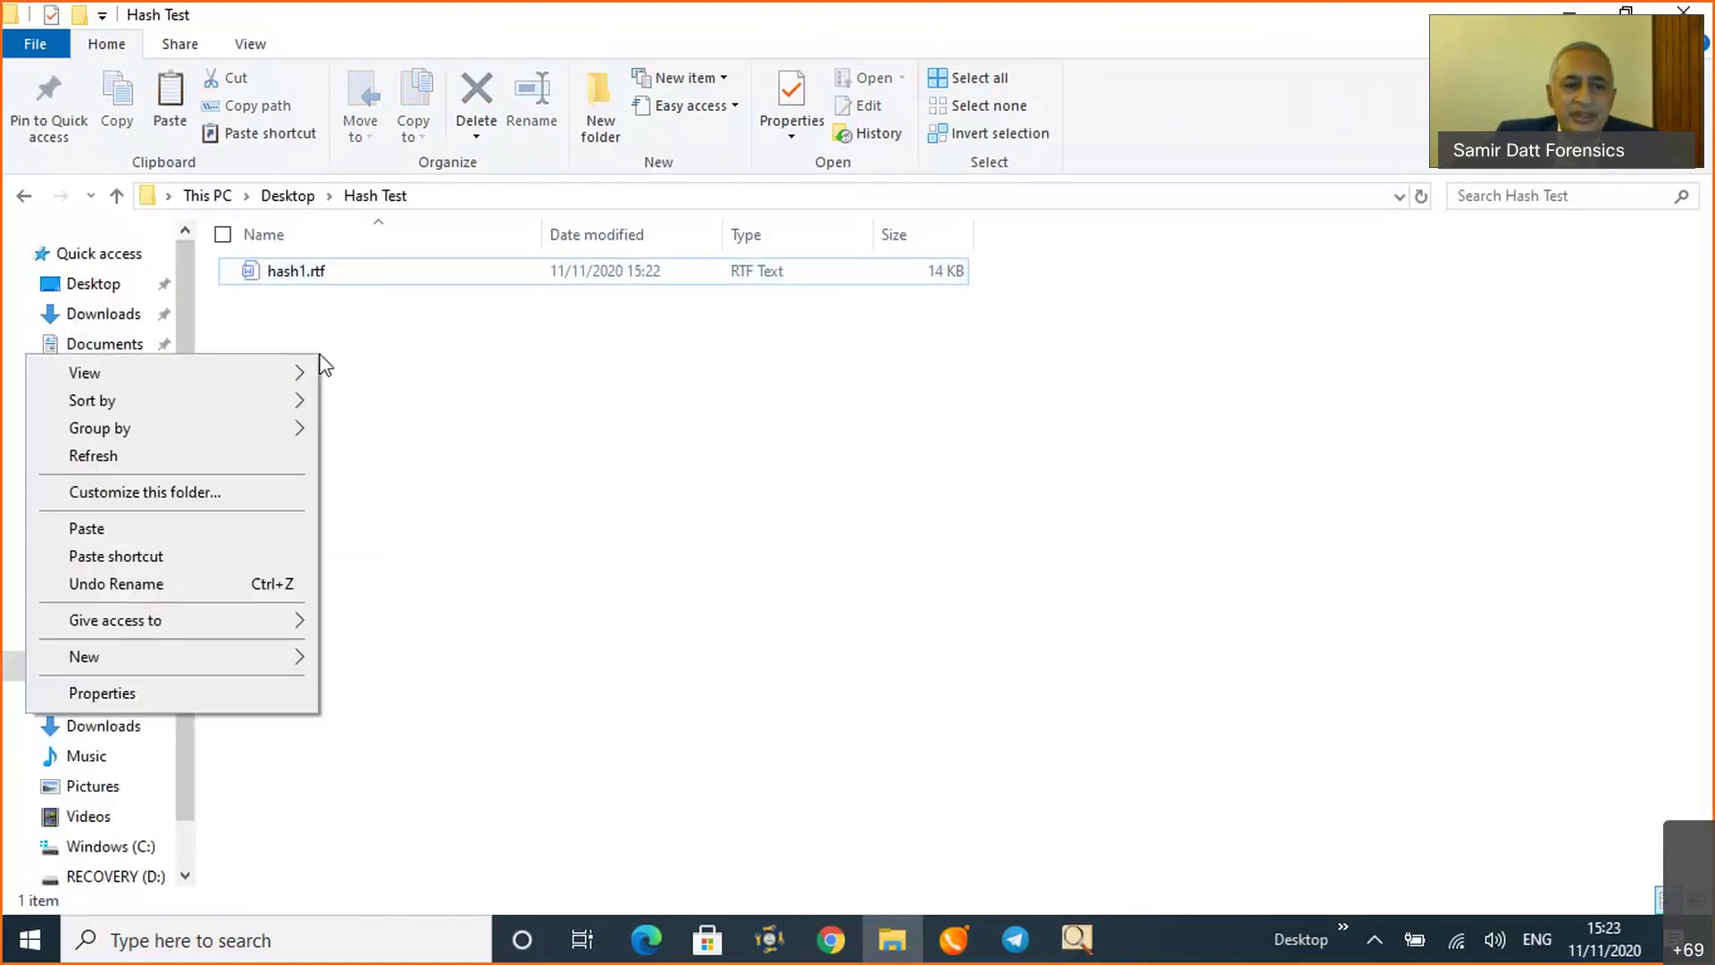
pyautogui.click(242, 540)
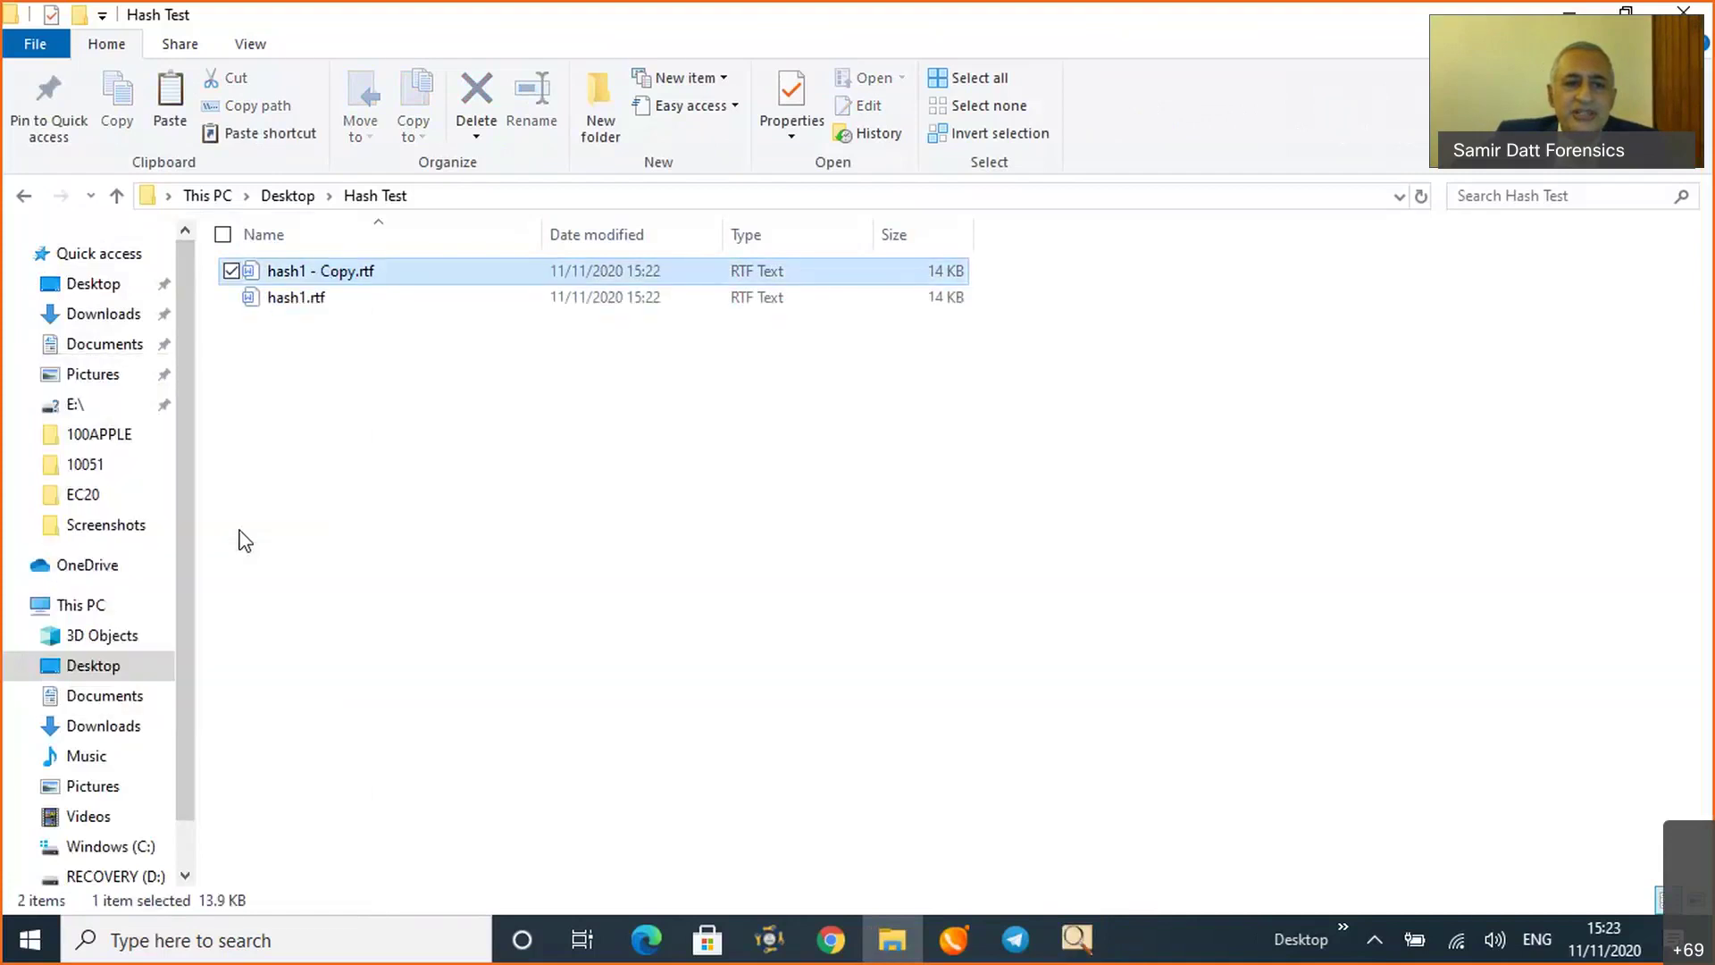
pyautogui.rightClick(329, 413)
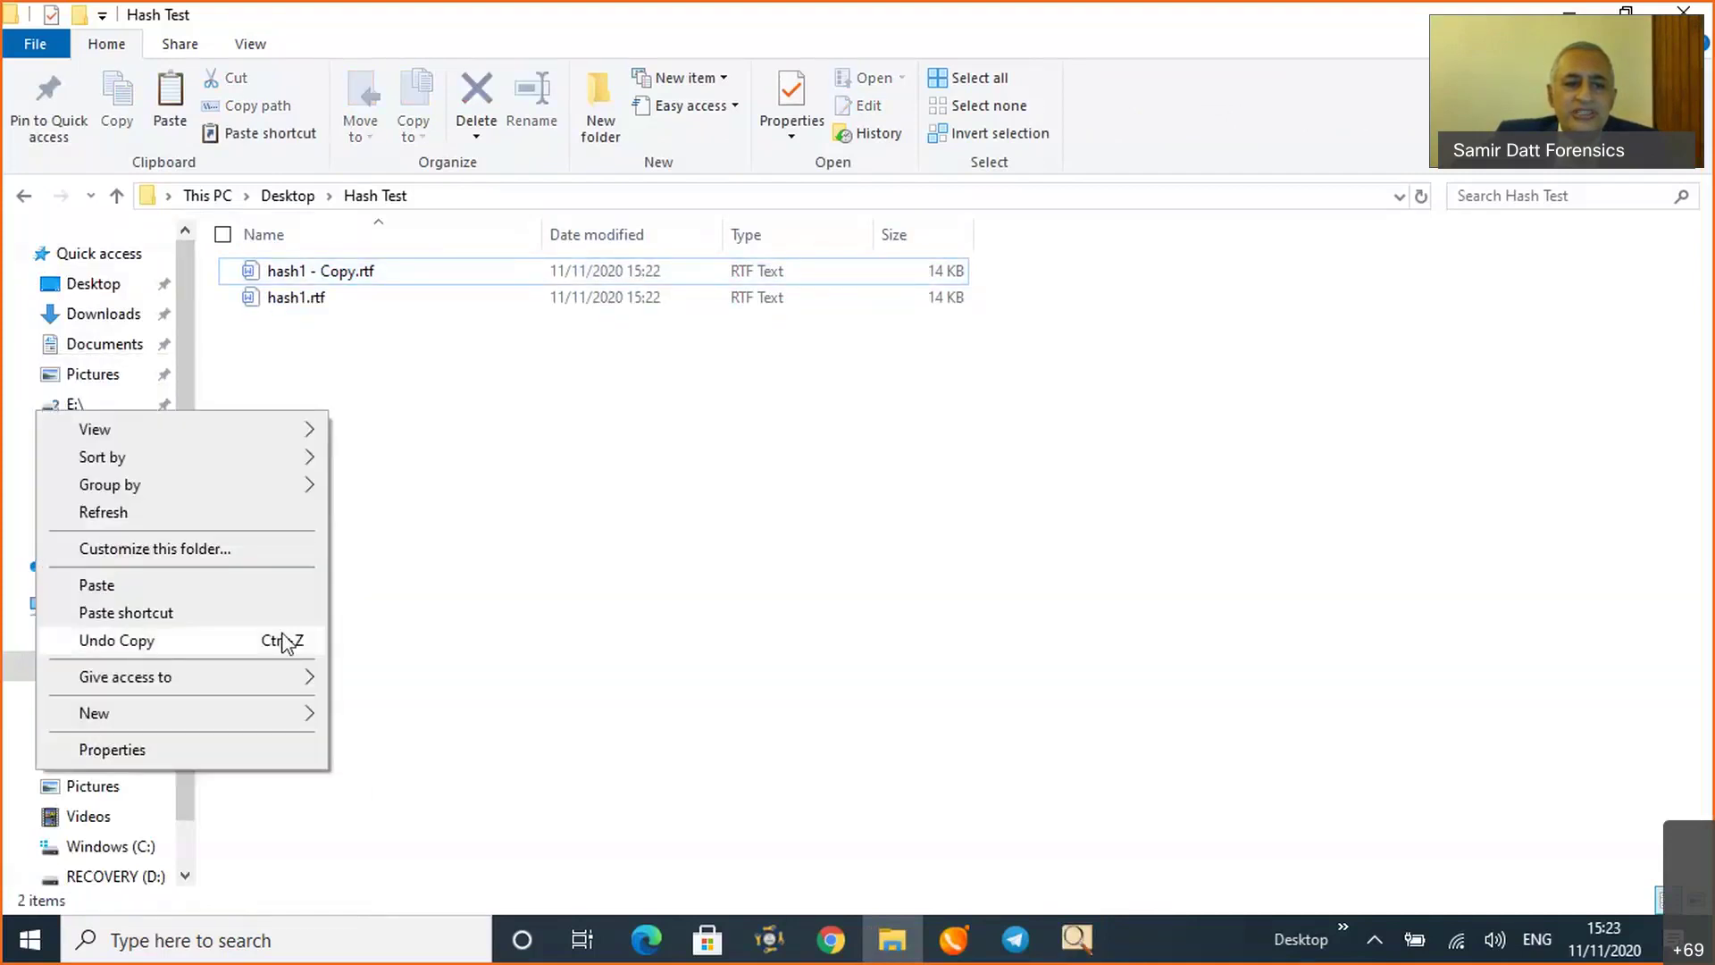
pyautogui.click(562, 531)
pyautogui.hotkey('ctrl', 'v')
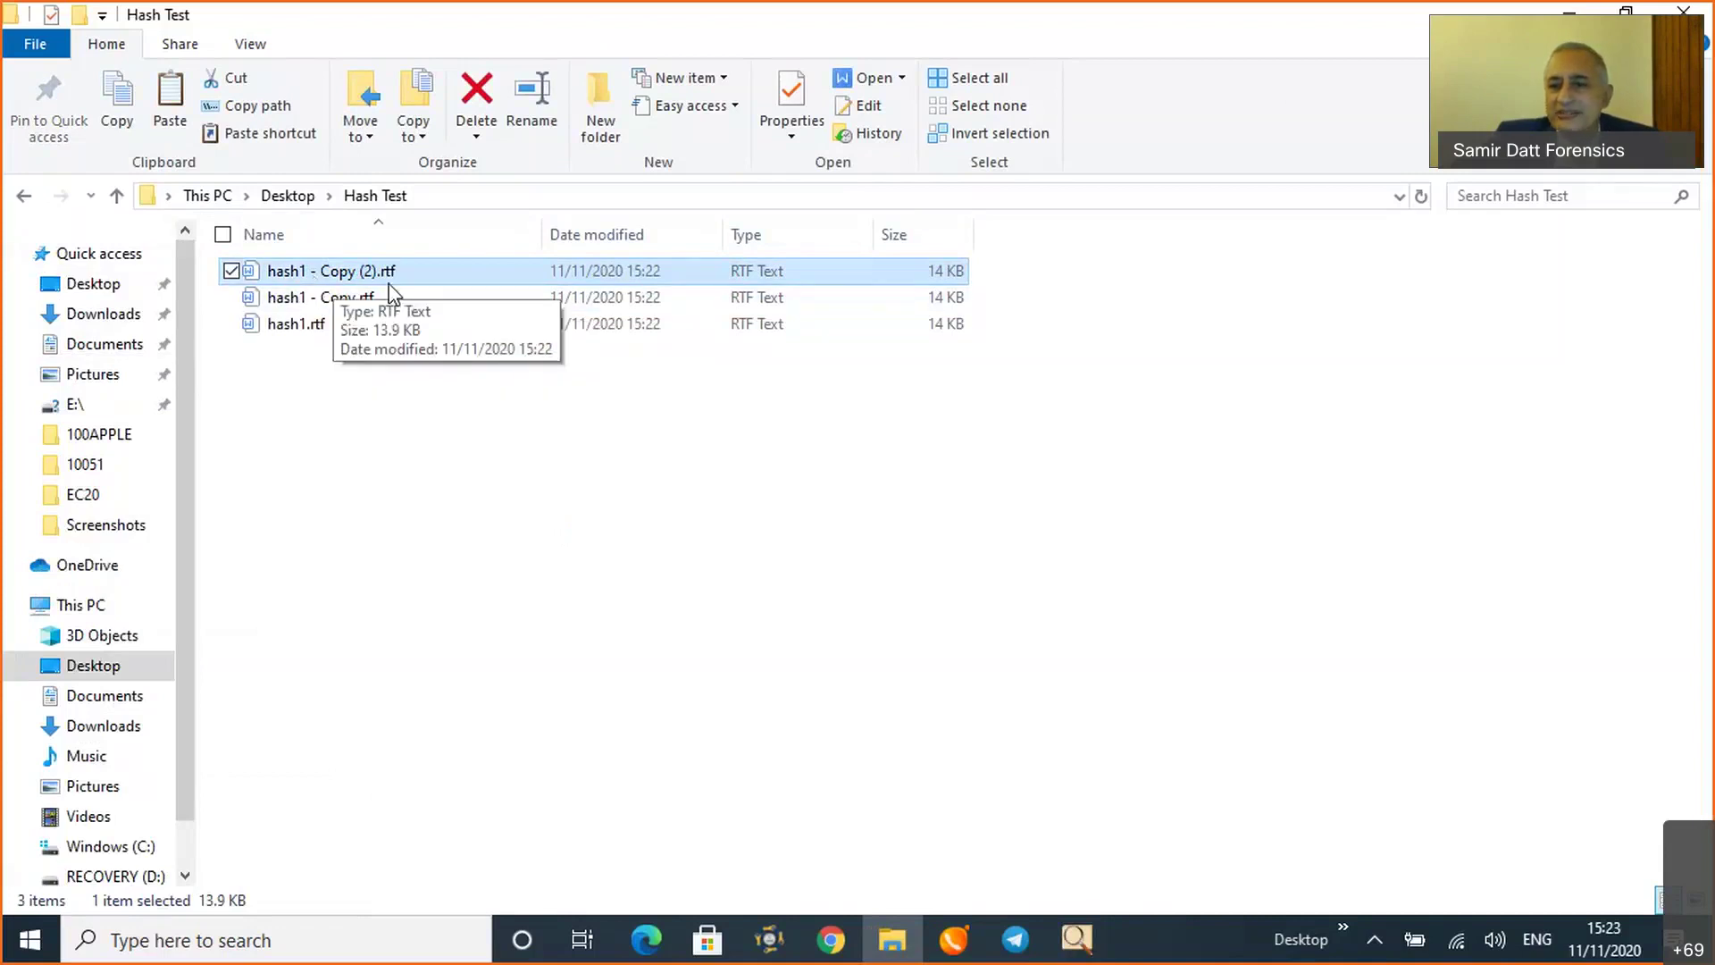
pyautogui.click(491, 616)
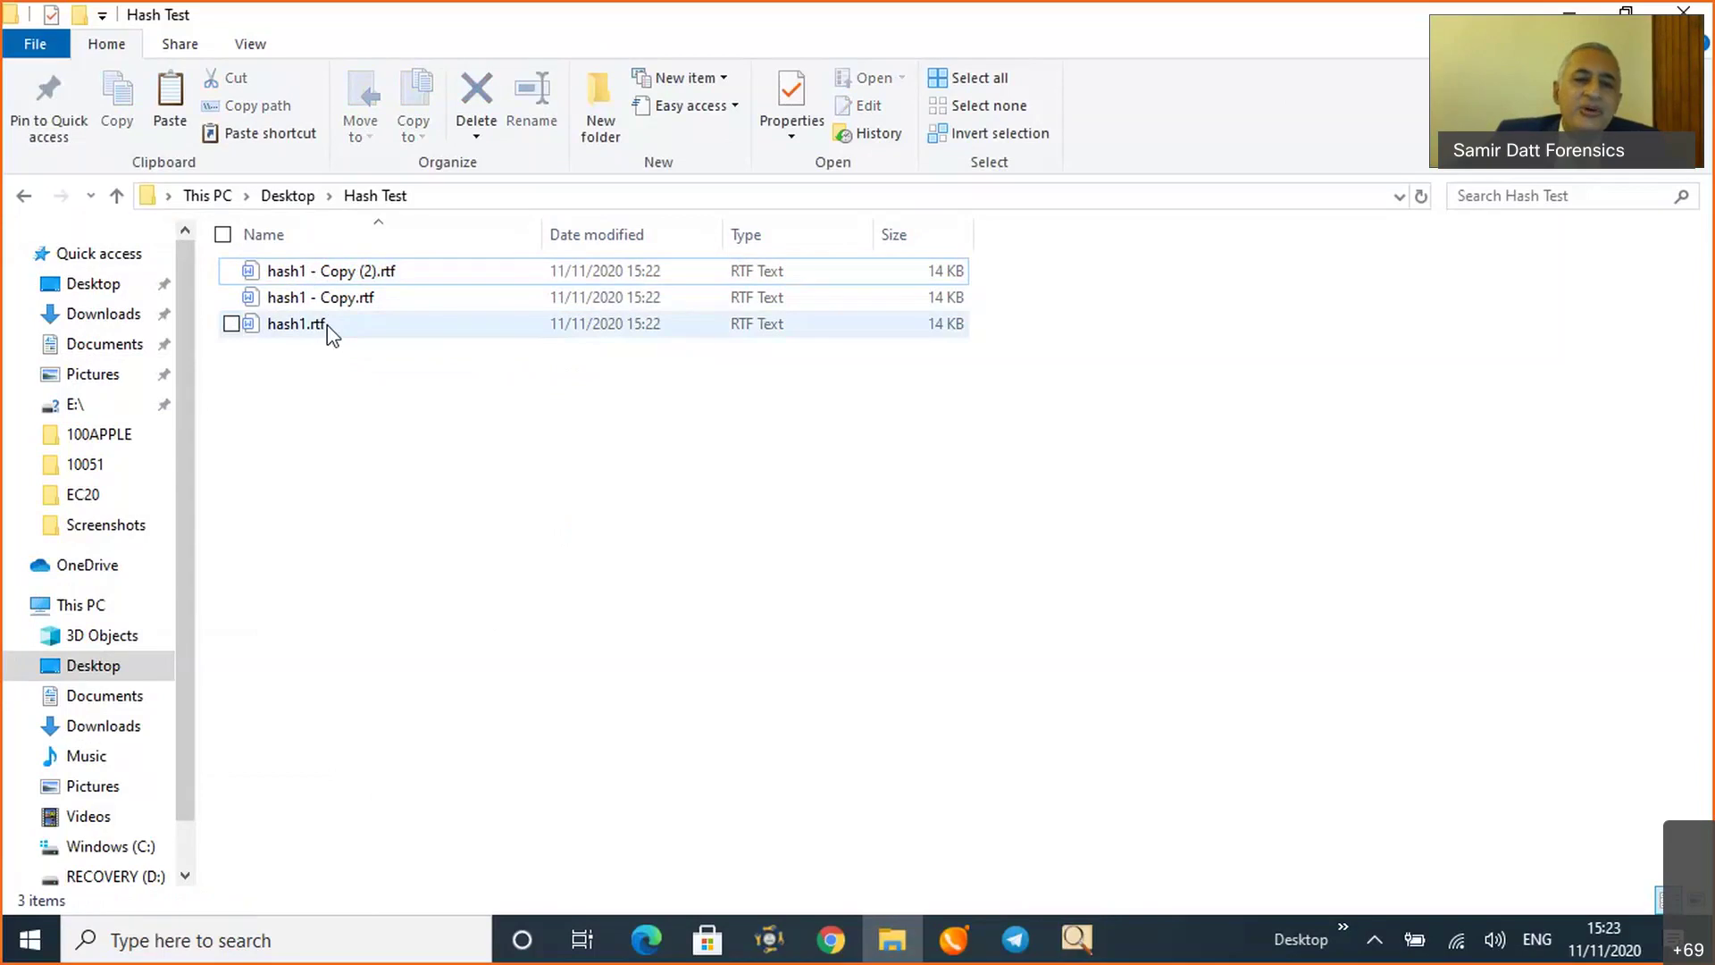
# Rename the first copy, hash1 - Copy.rtf, as hash2.rtf
pyautogui.click(325, 298)
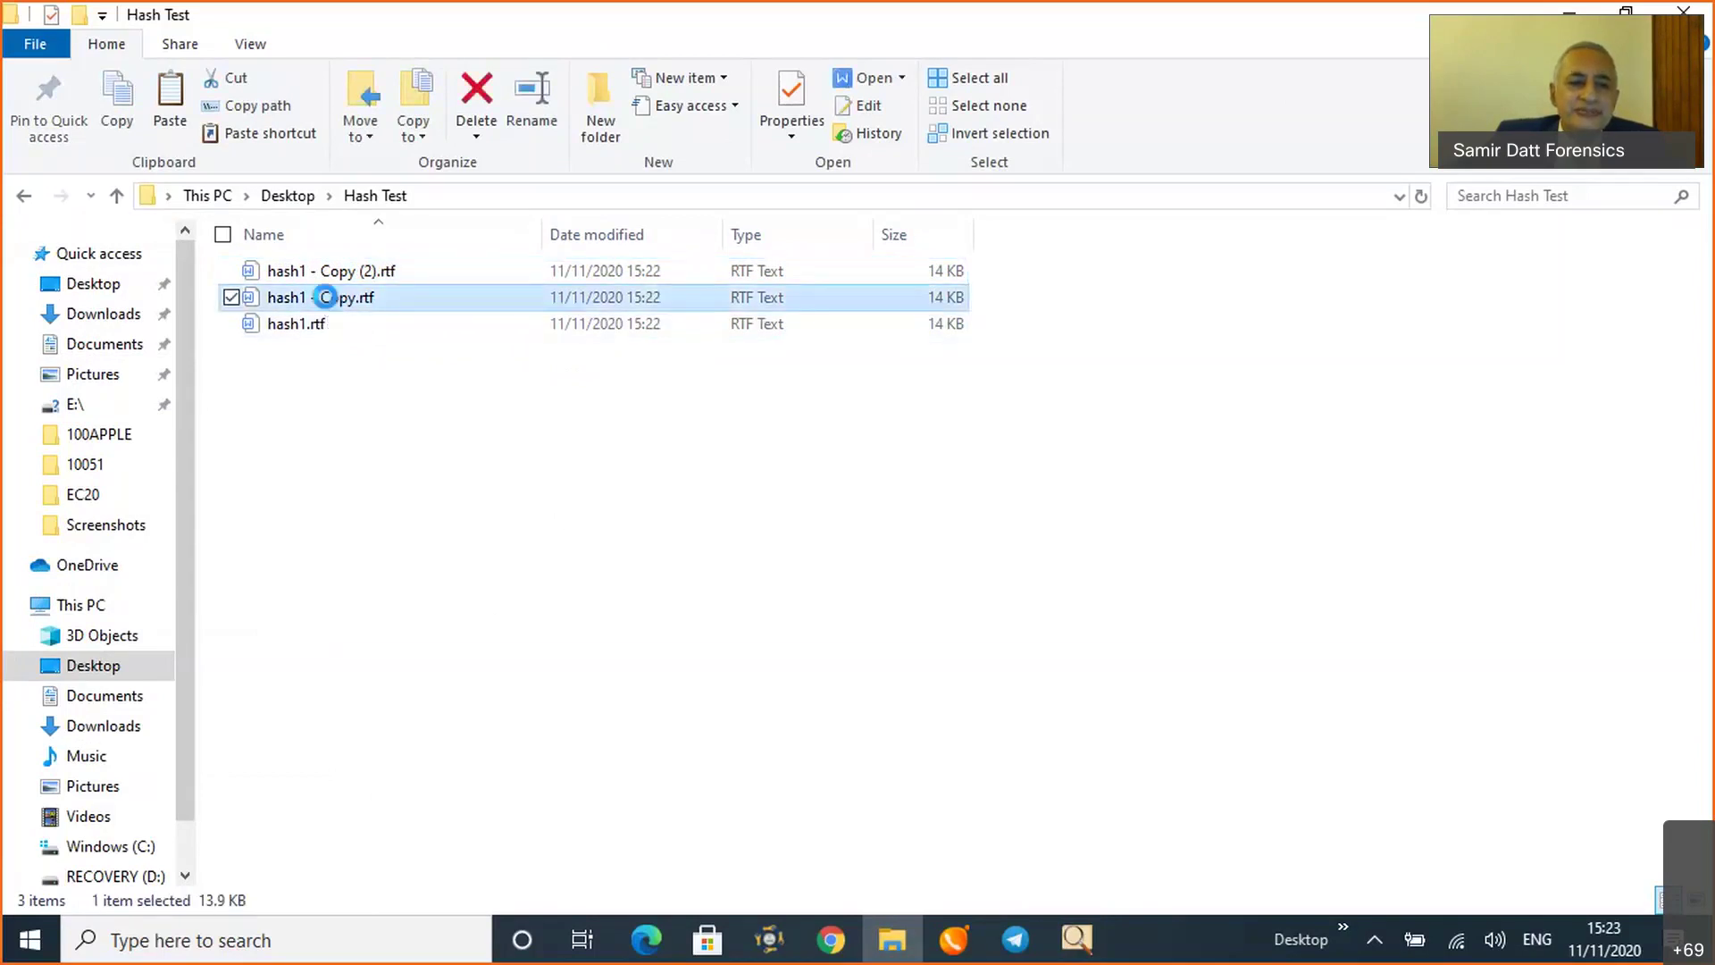
pyautogui.rightClick(325, 298)
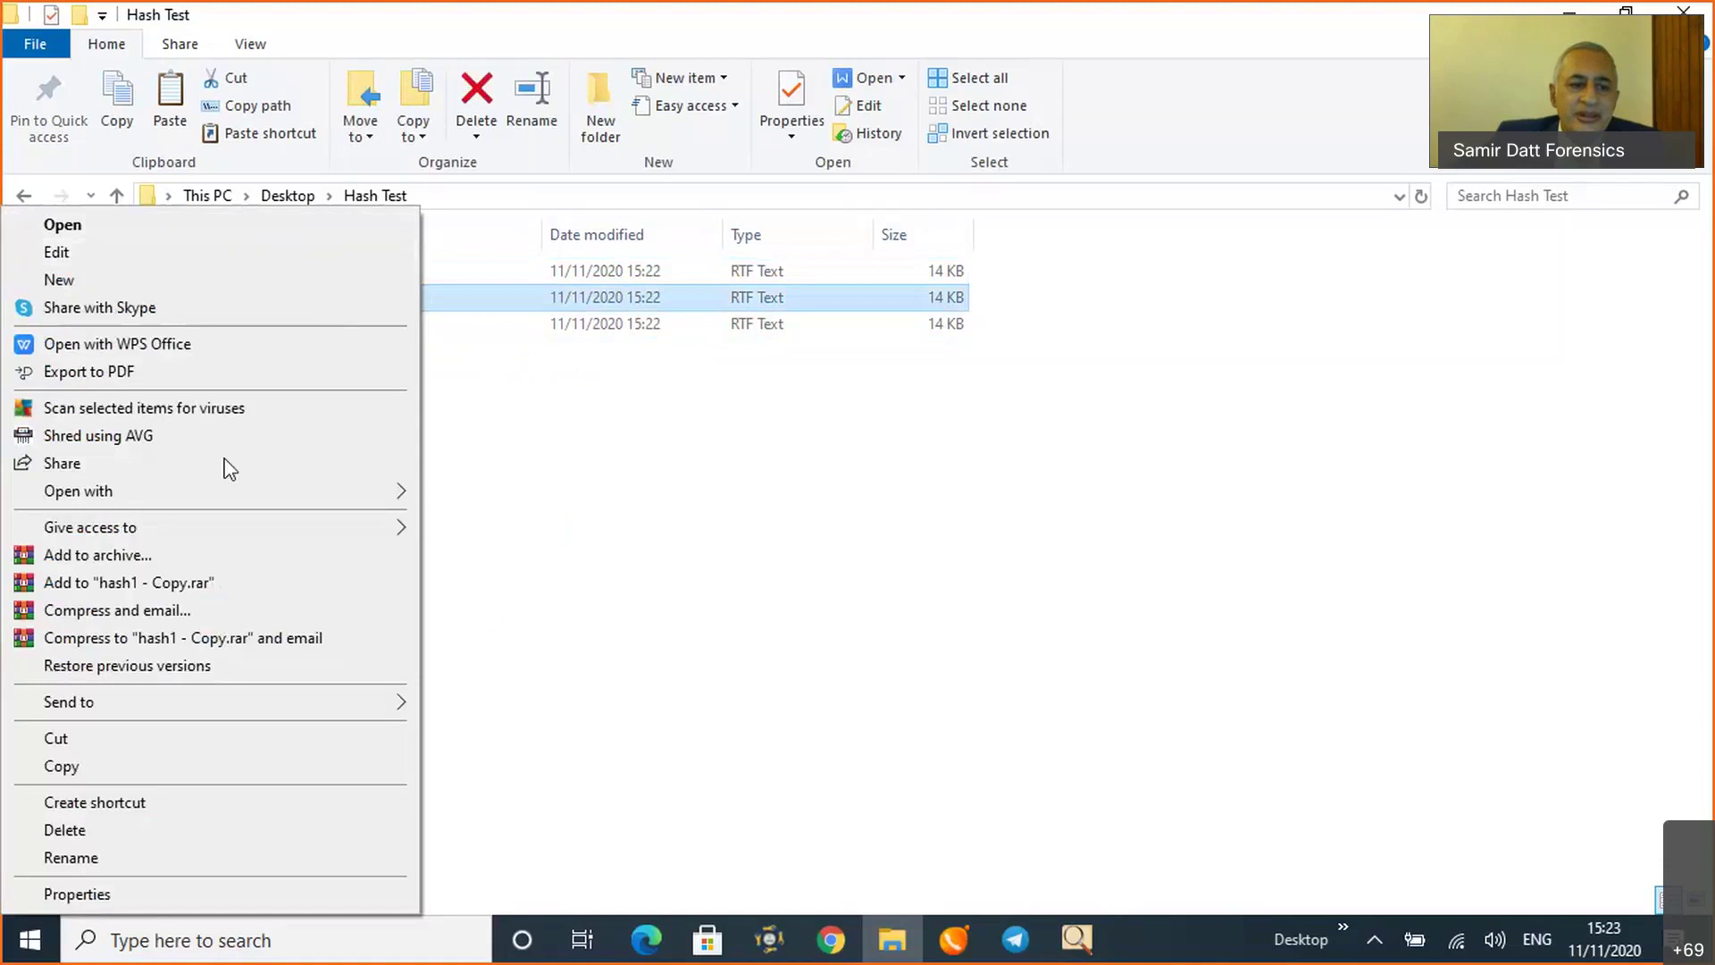
pyautogui.click(223, 856)
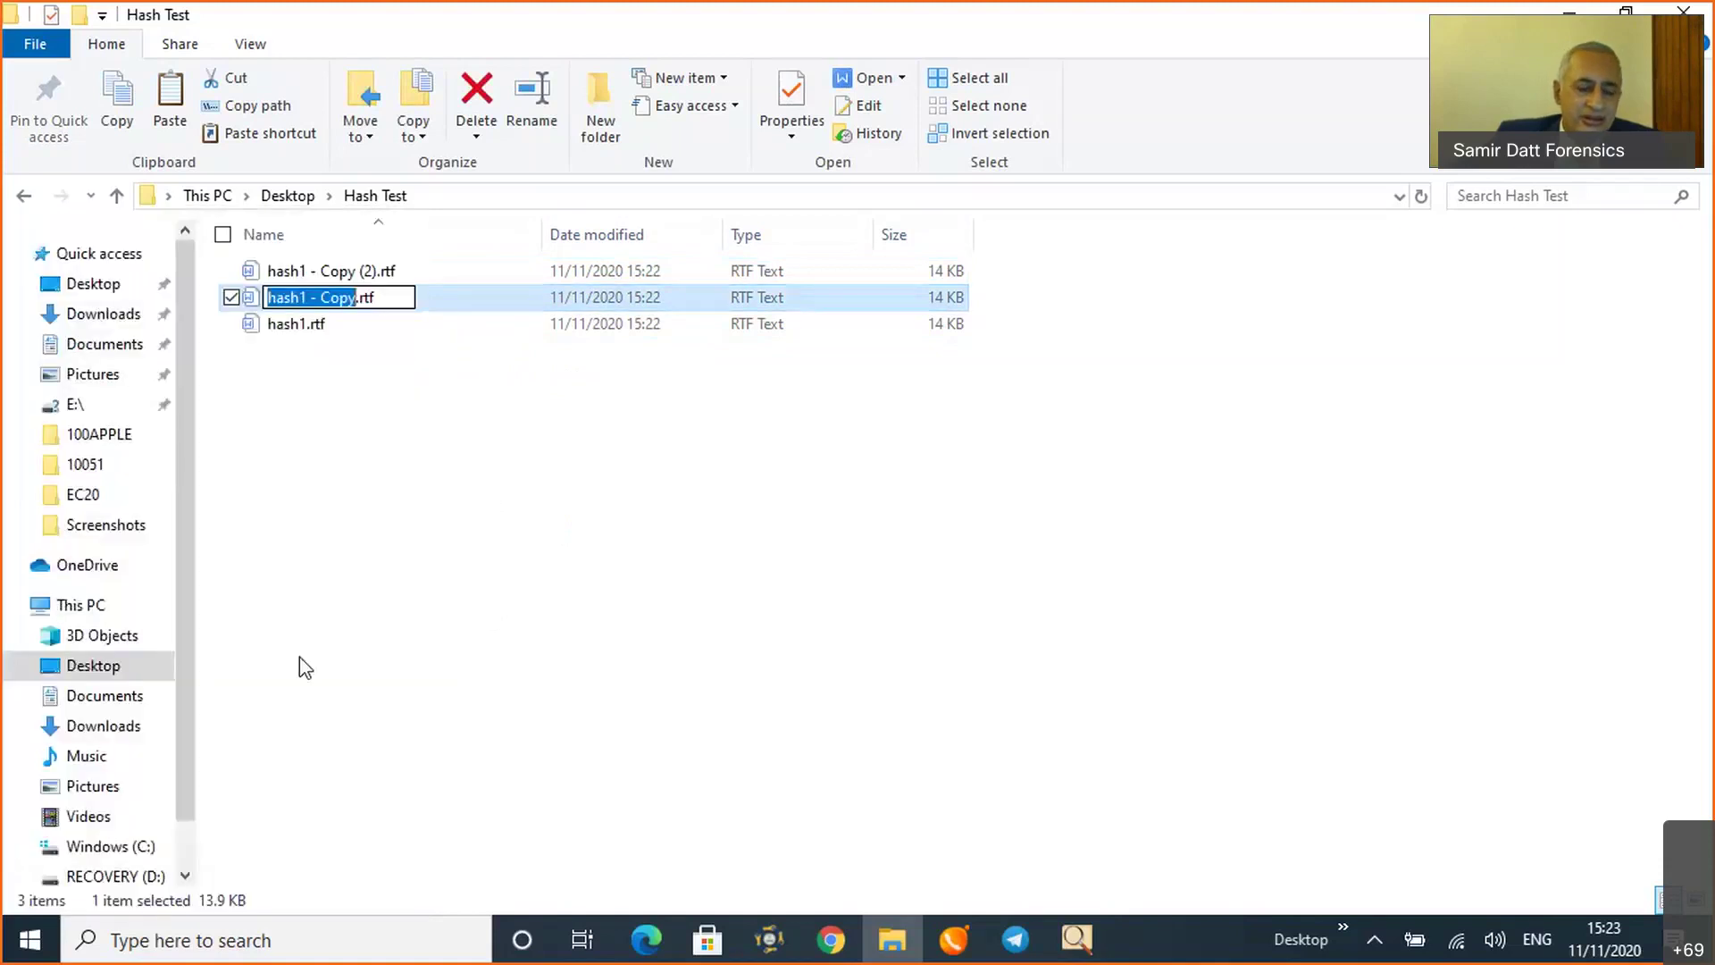
pyautogui.write('has')
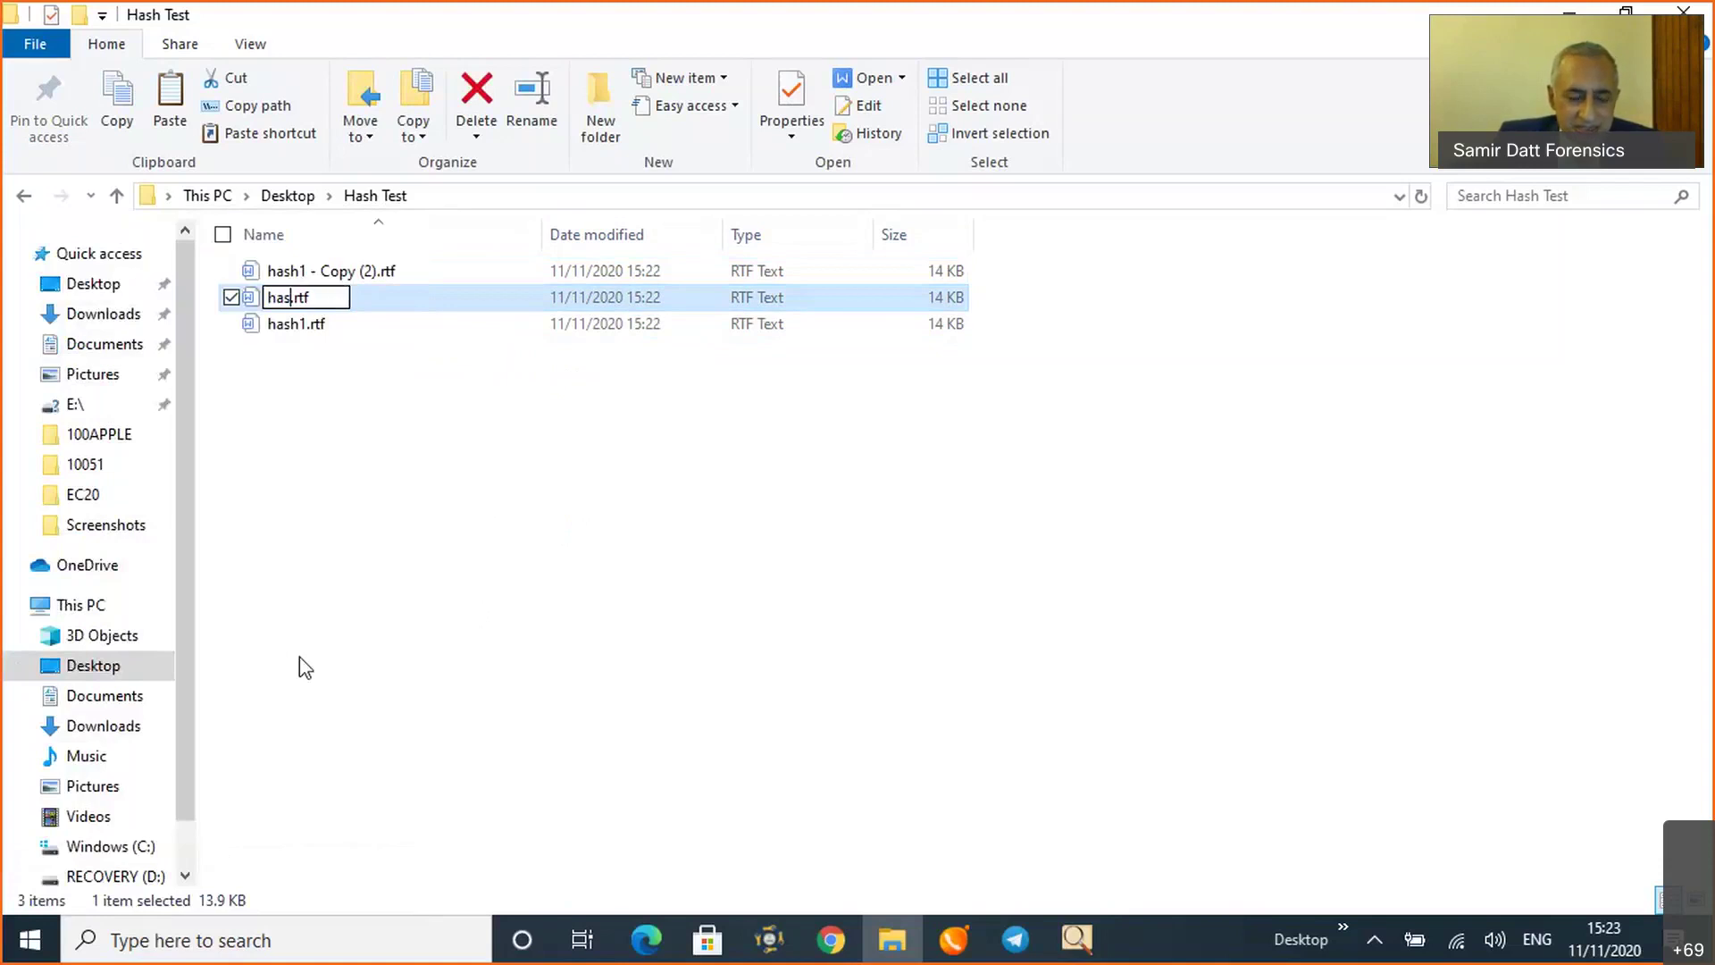
pyautogui.write('h2')
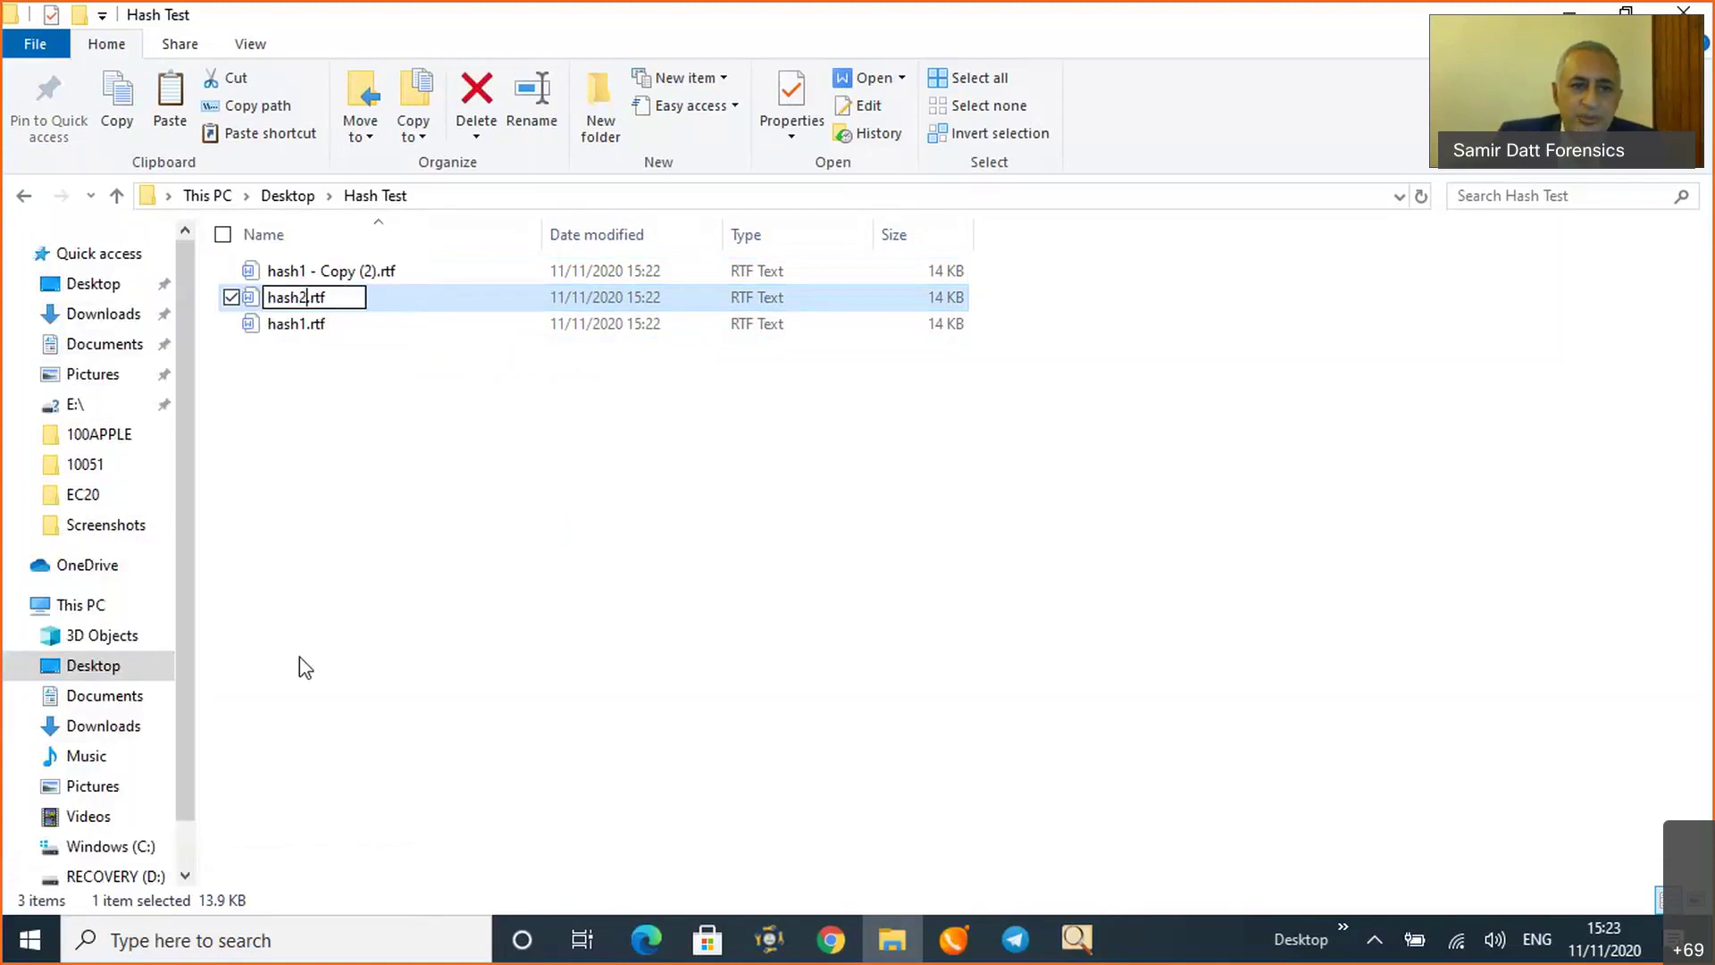
# Rename the second copy, hash1 - Copy (2).rtf, as windows.dll and accept the change of file extension
pyautogui.click(344, 277)
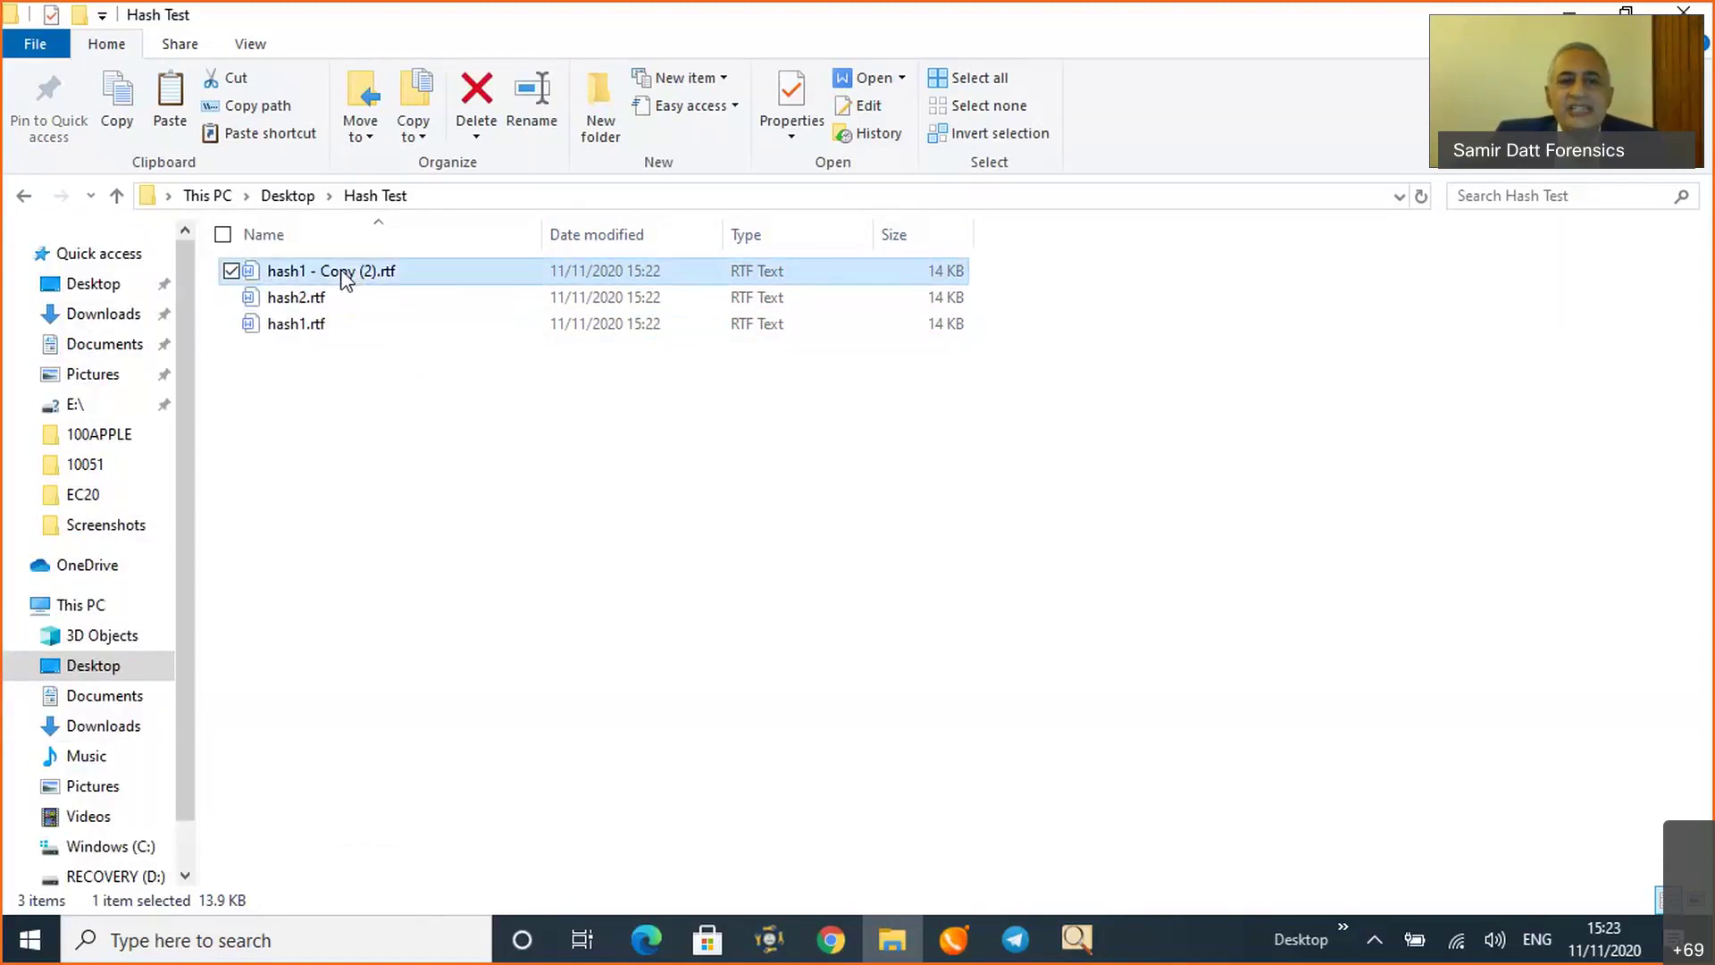
pyautogui.rightClick(345, 279)
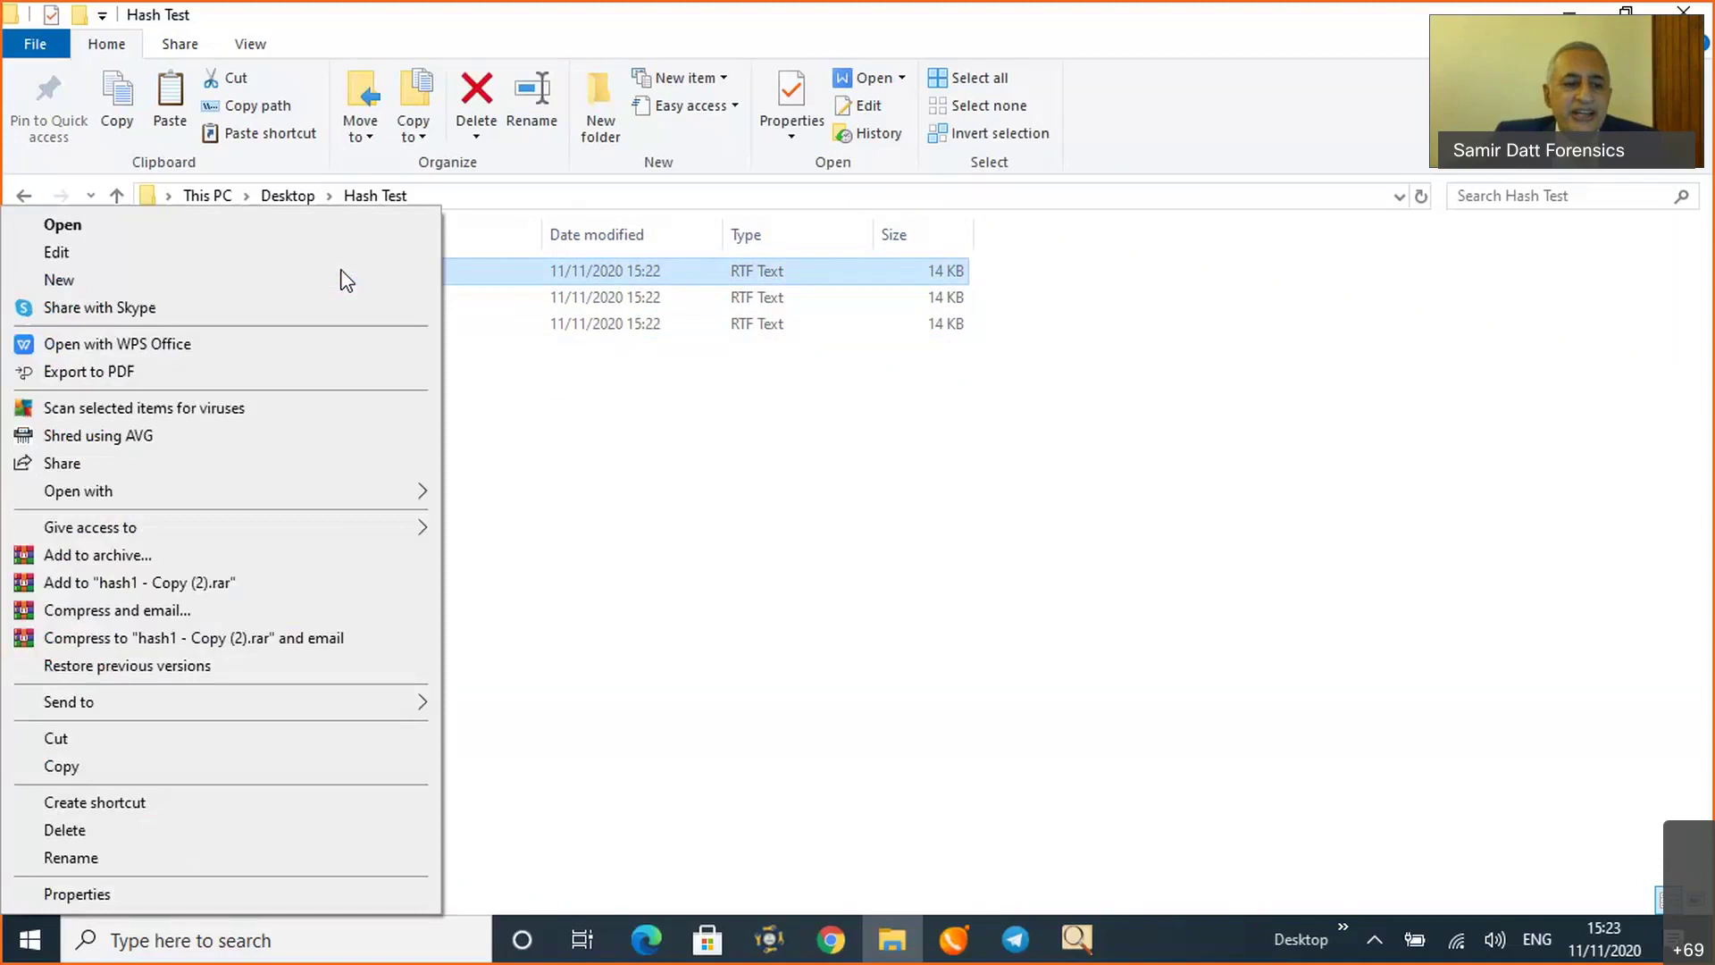
pyautogui.click(333, 858)
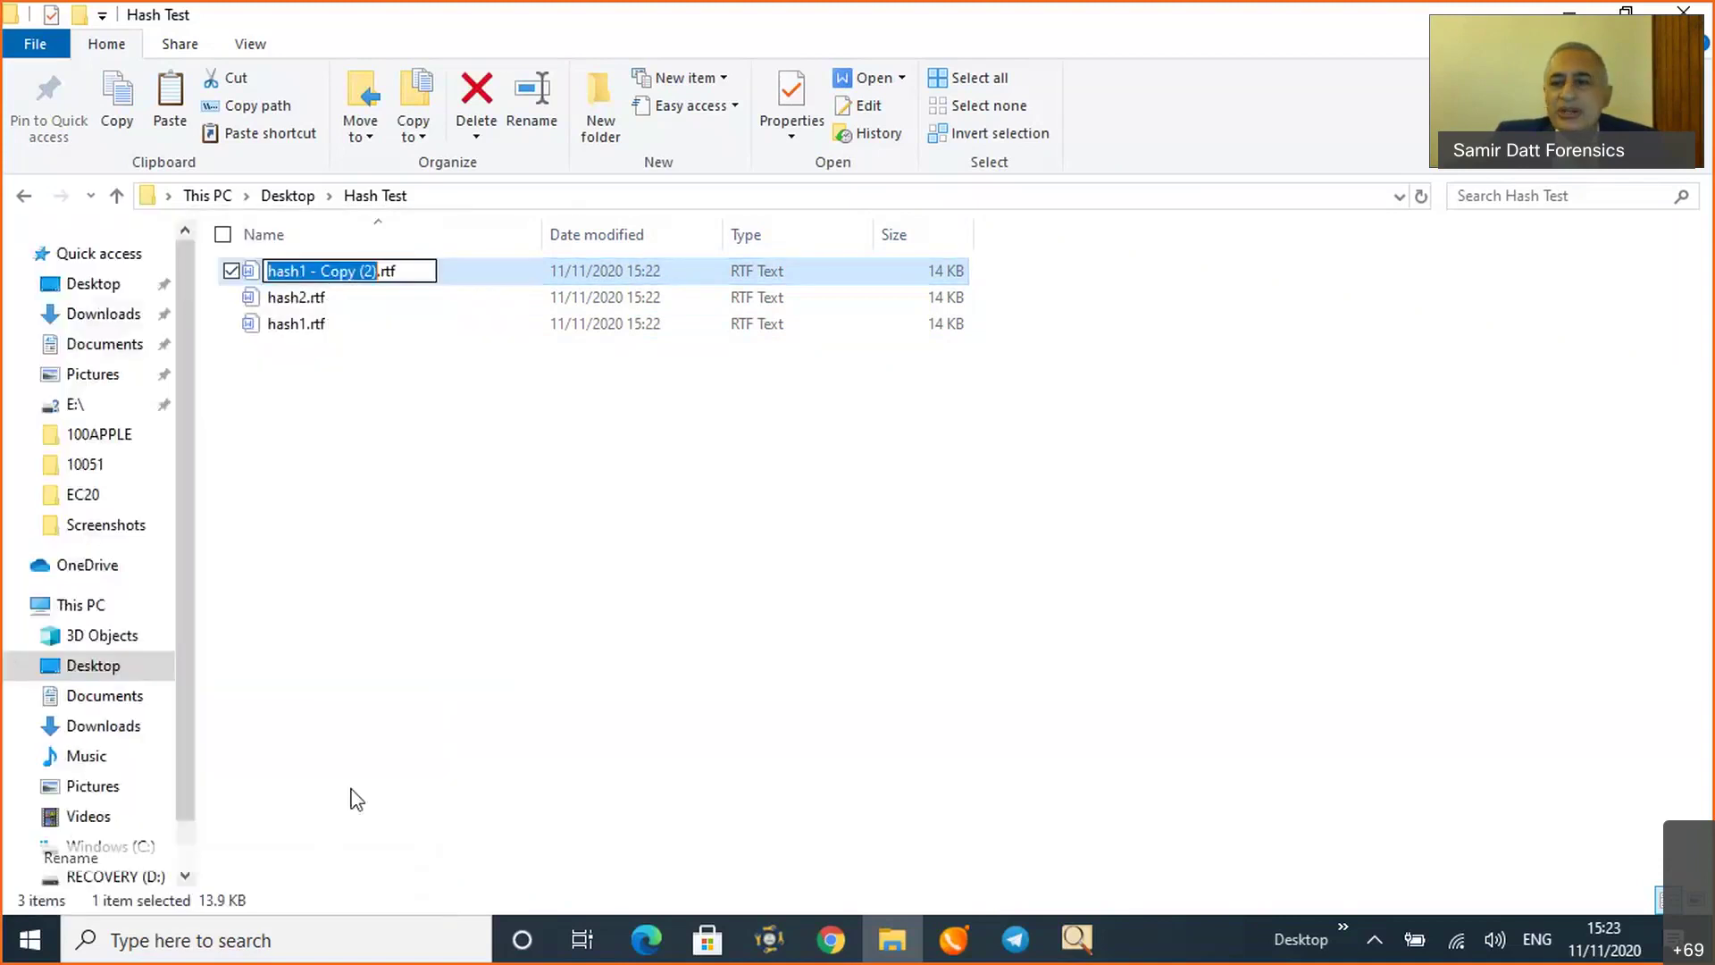
pyautogui.write('win')
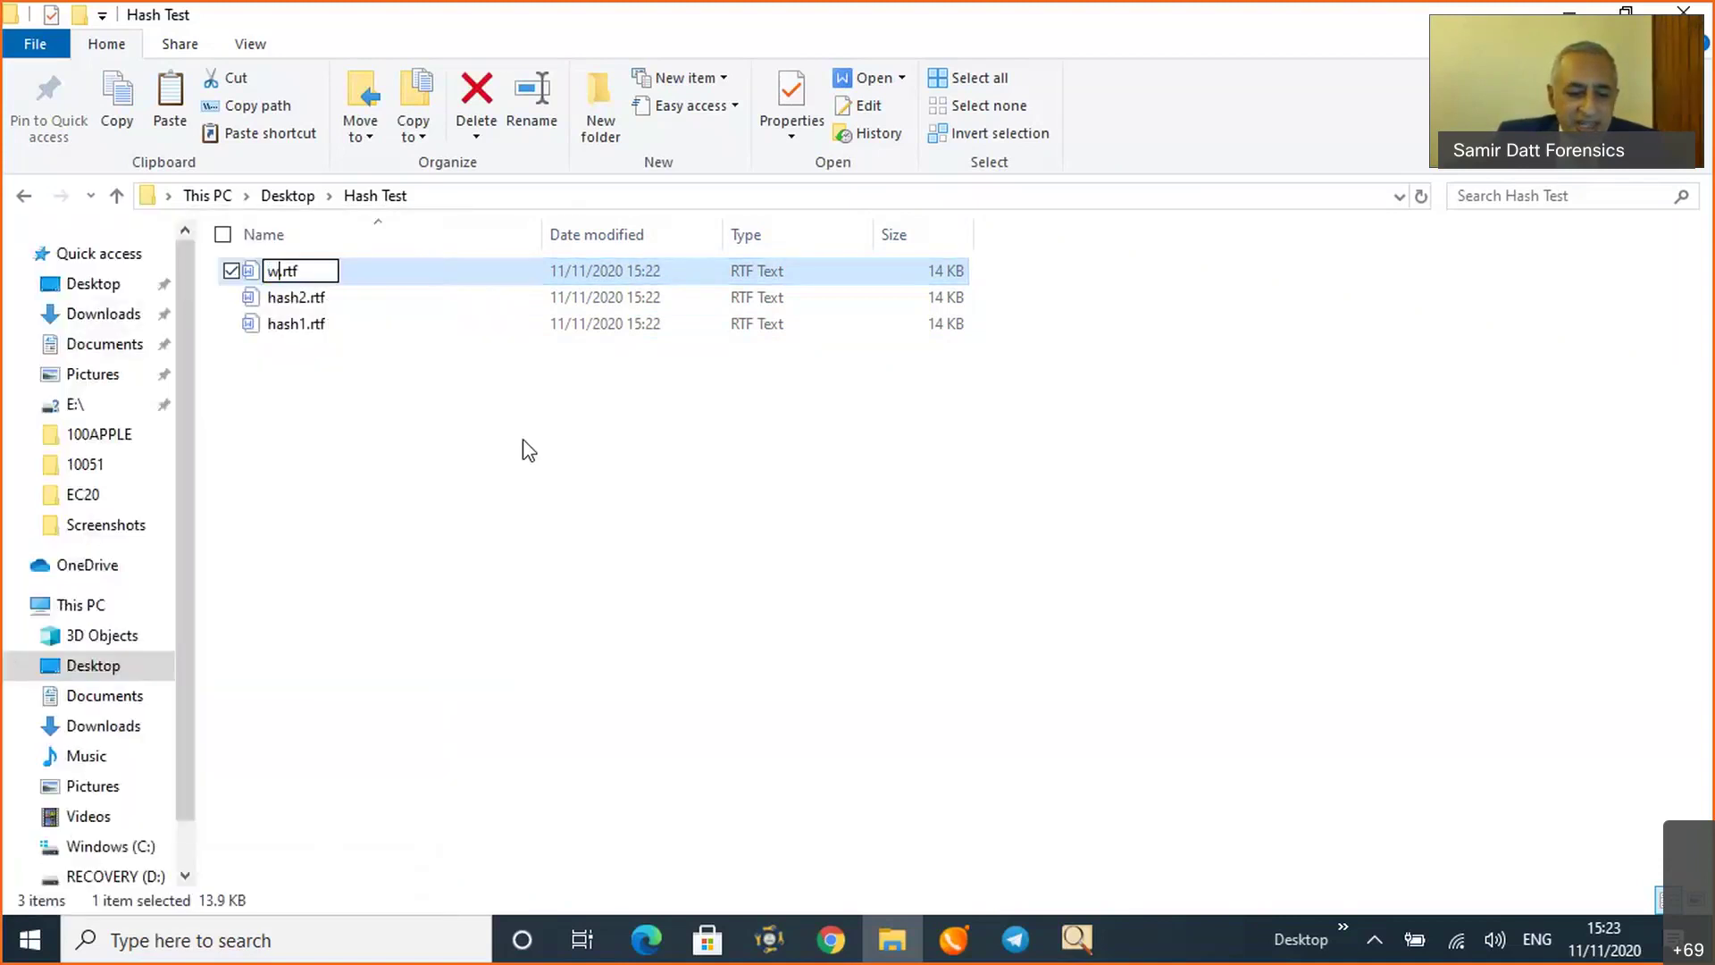
pyautogui.write('dows')
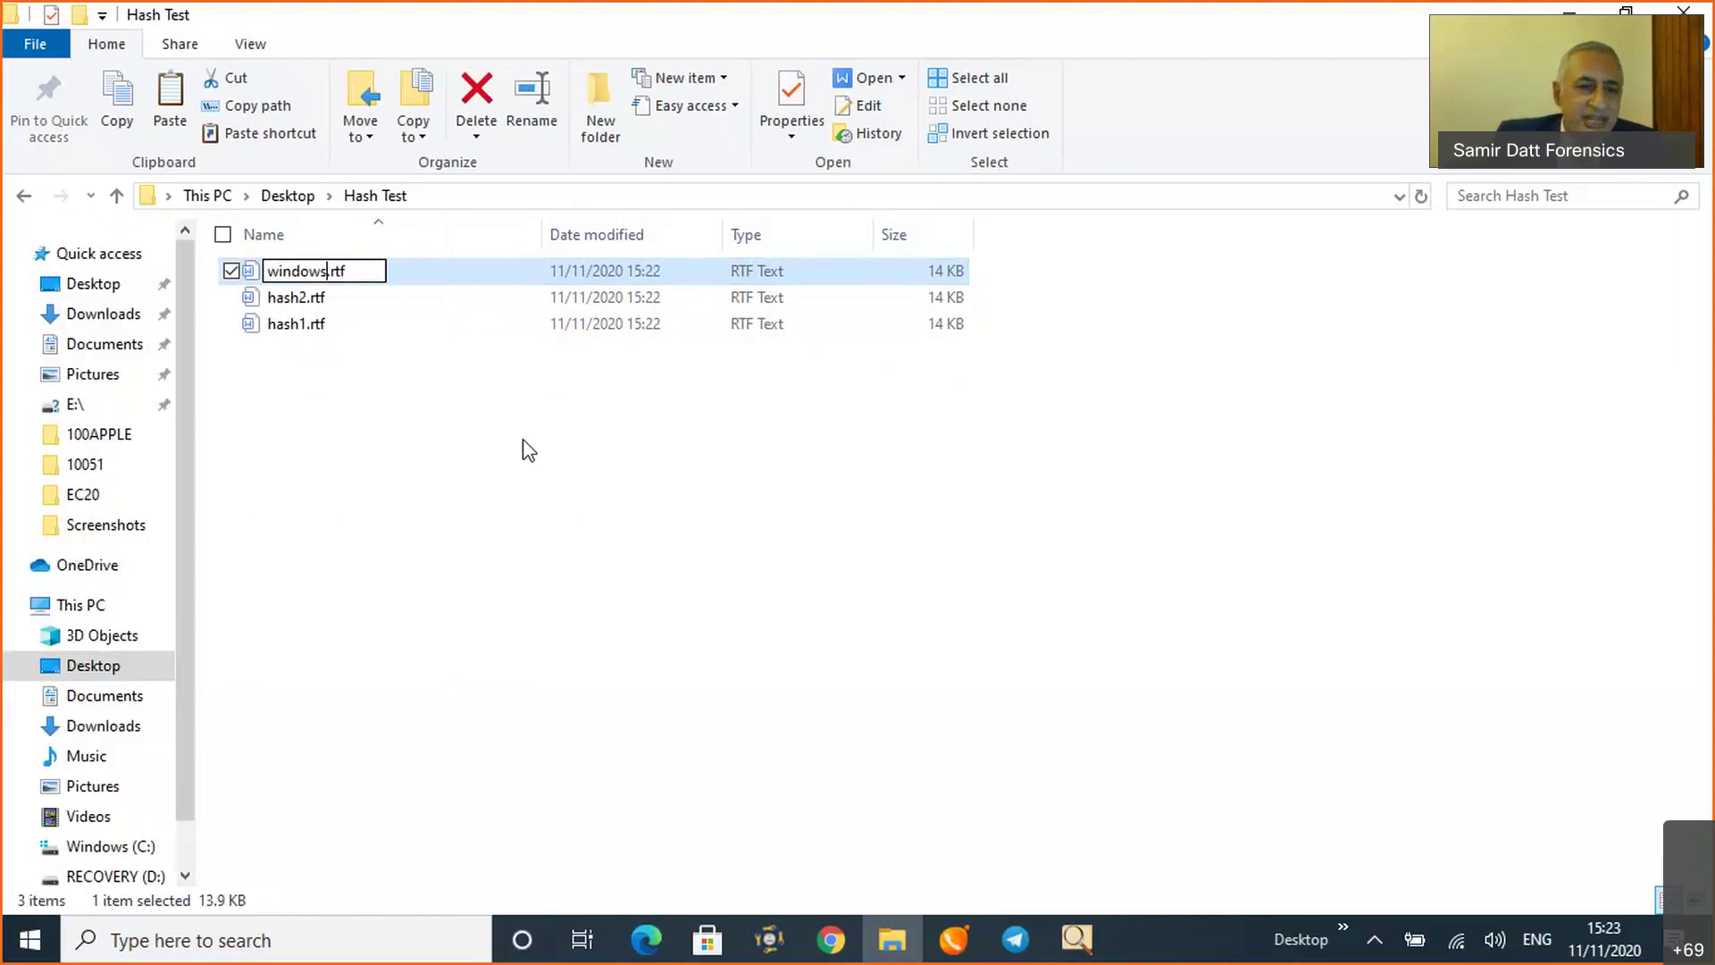
pyautogui.click(365, 270)
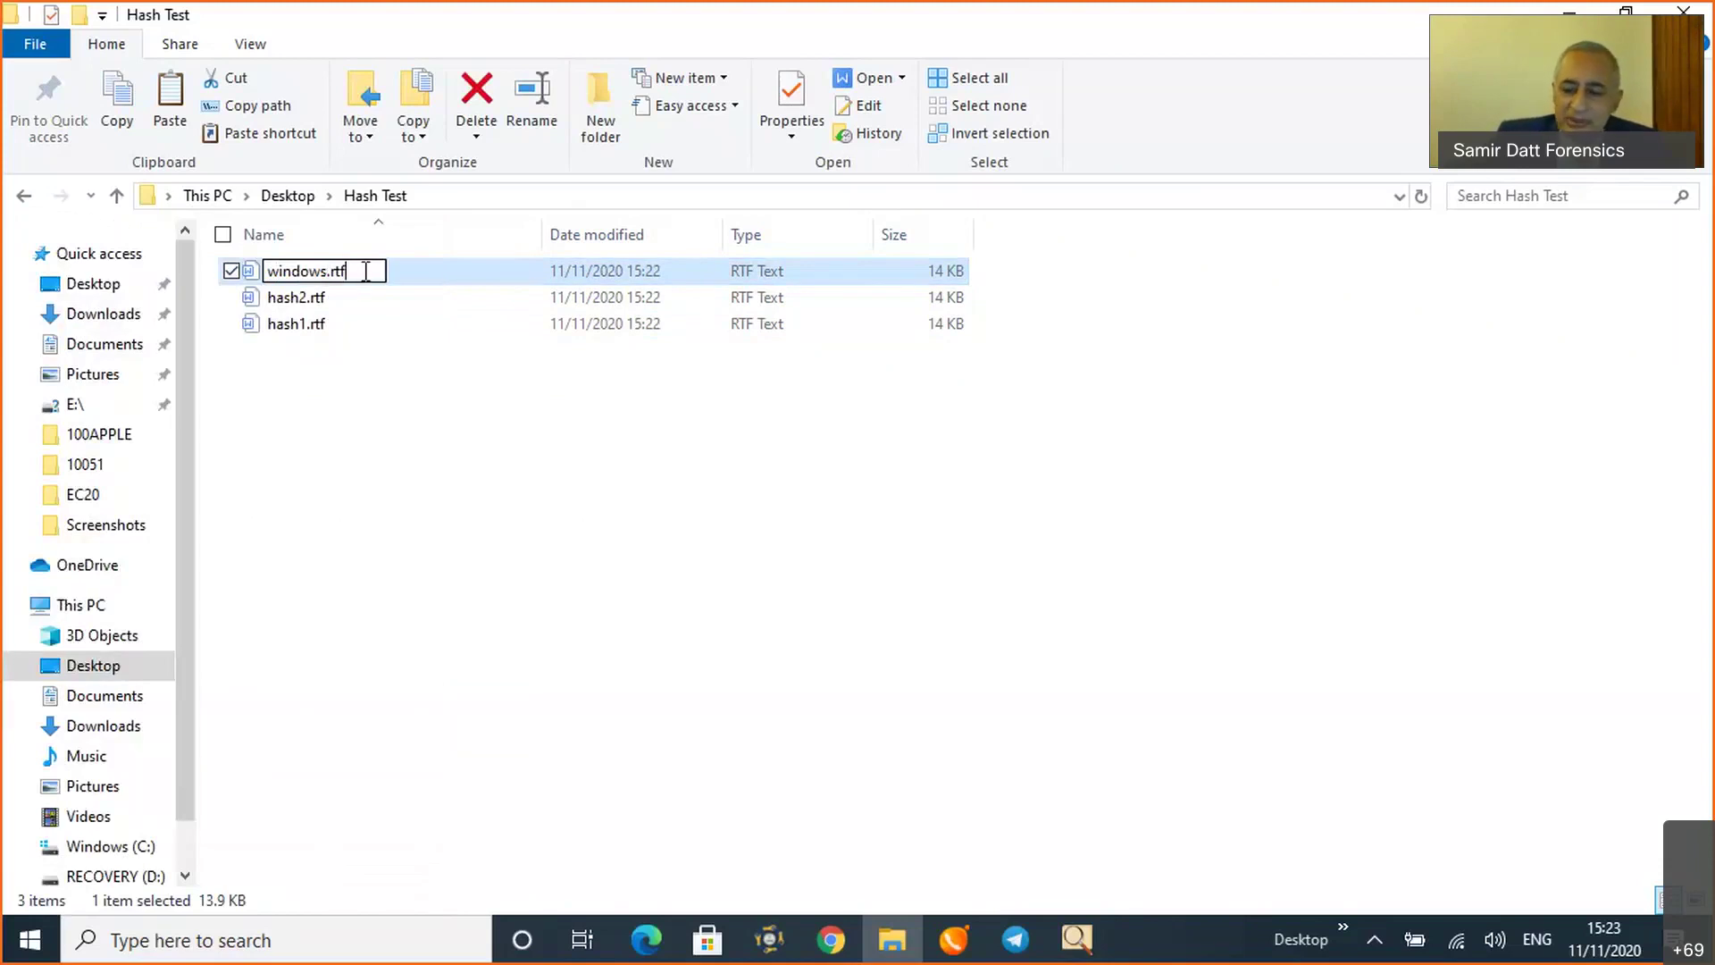
pyautogui.press('BackSpace')
pyautogui.press('BackSpace')
pyautogui.press('BackSpace')
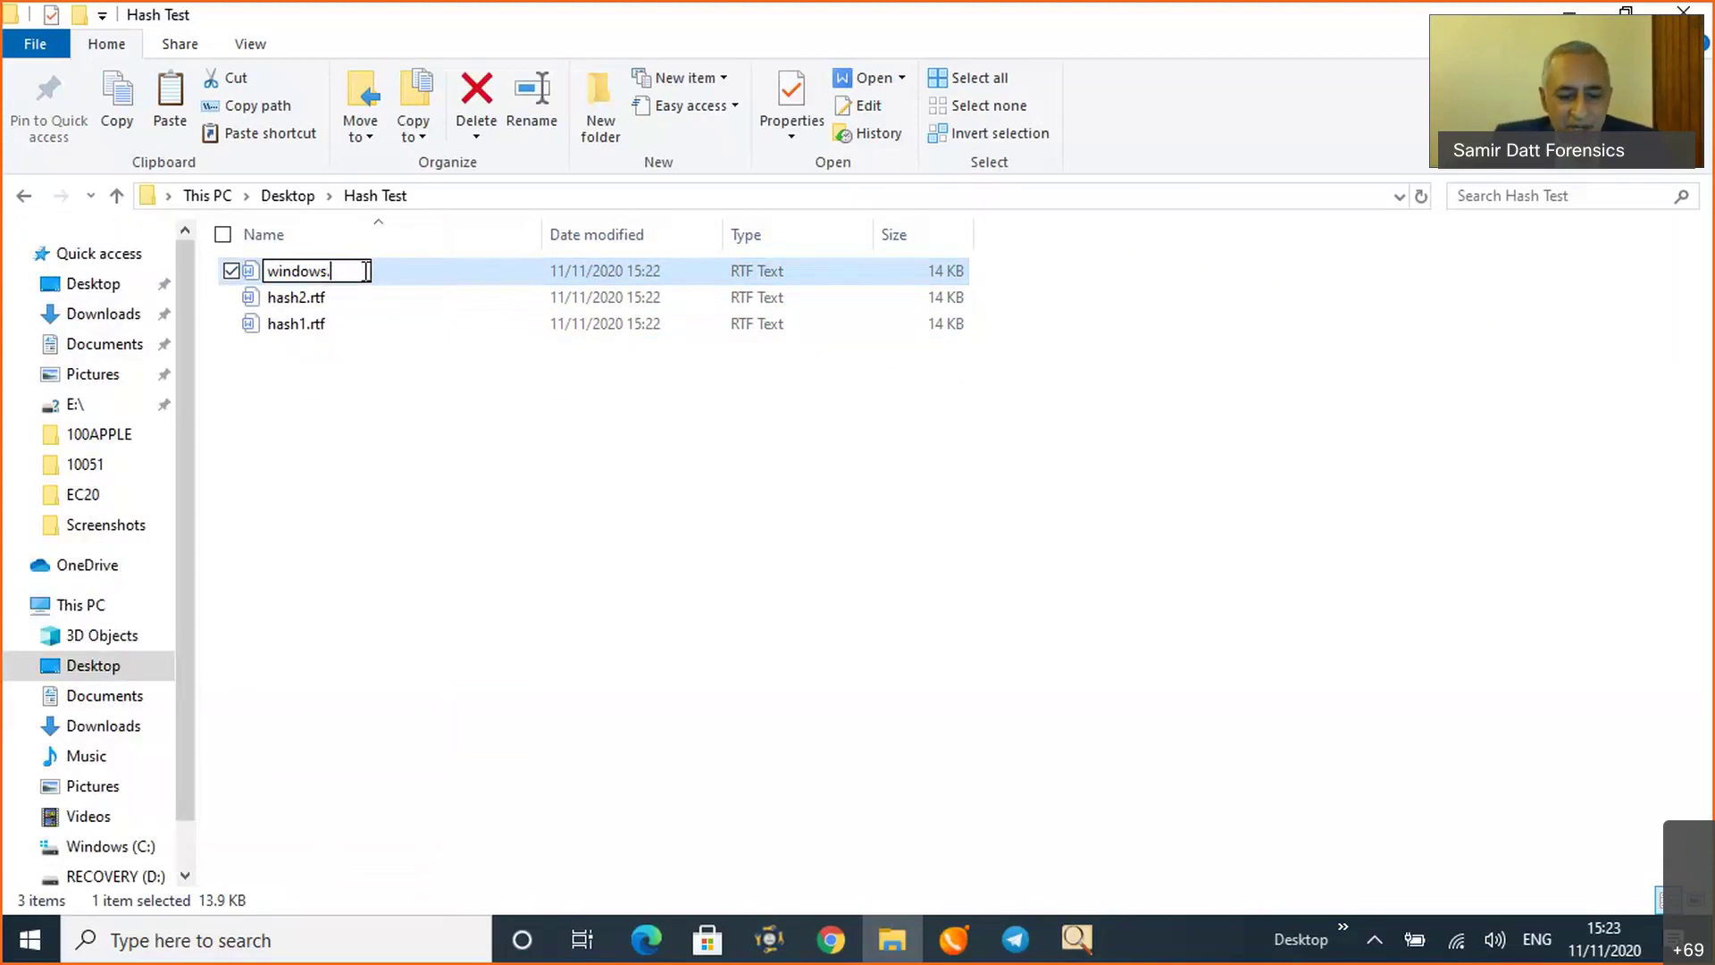
pyautogui.write('dll')
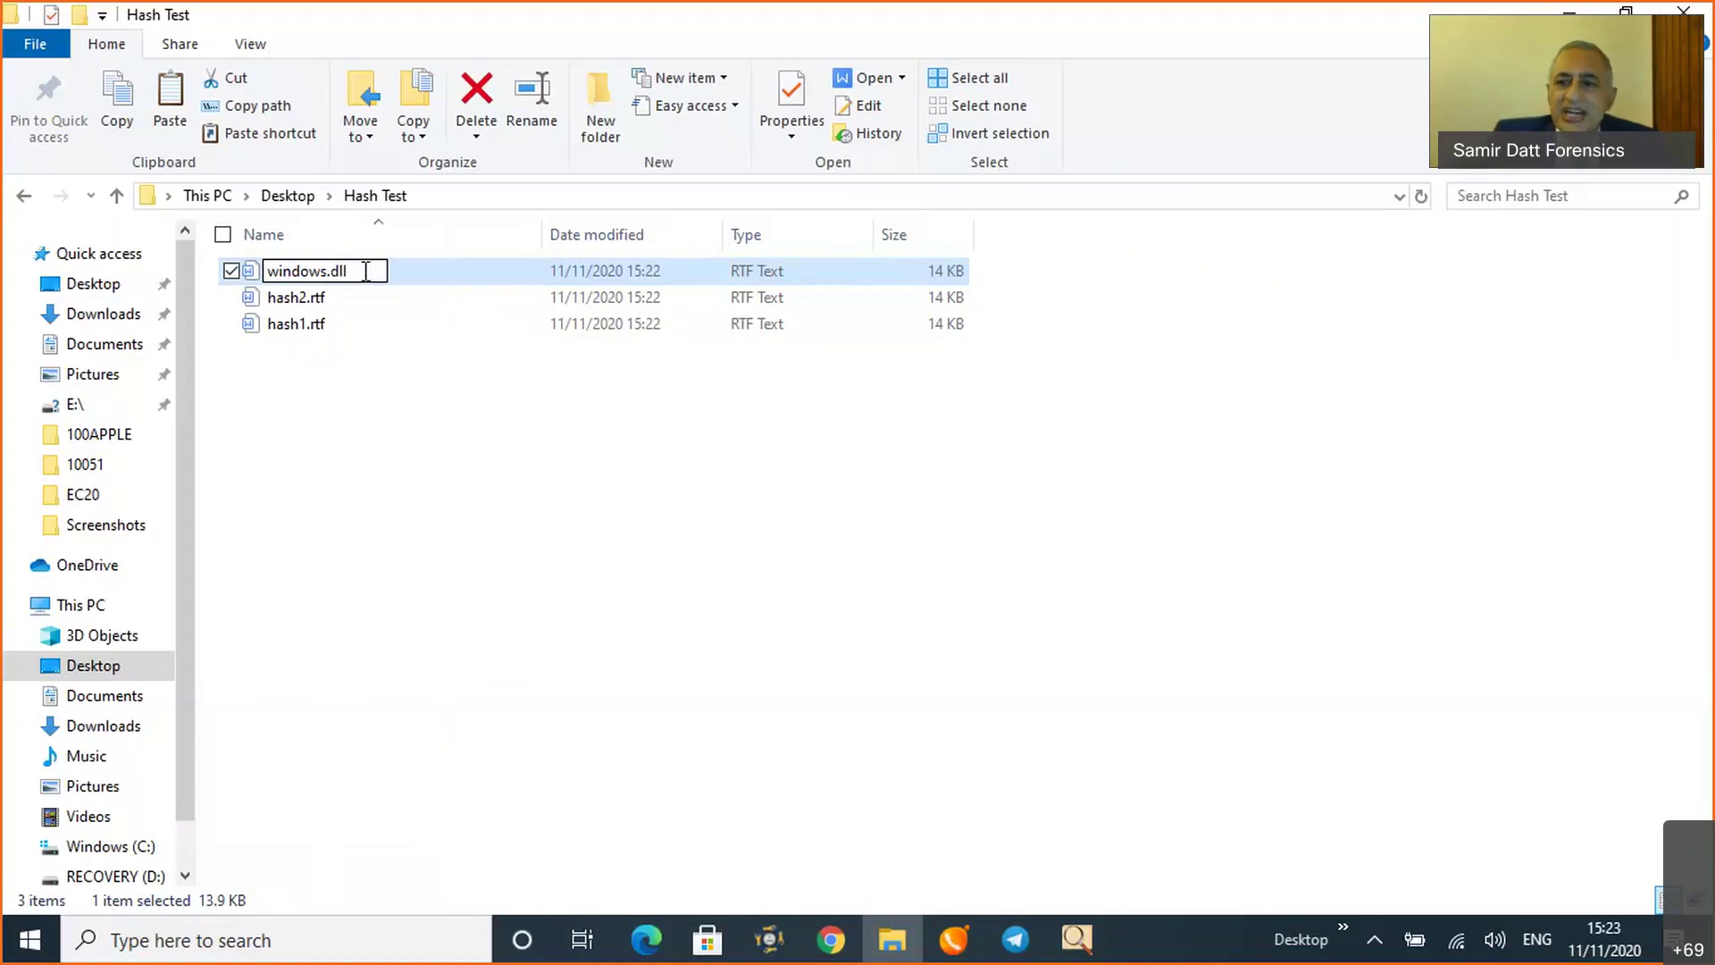
pyautogui.click(461, 689)
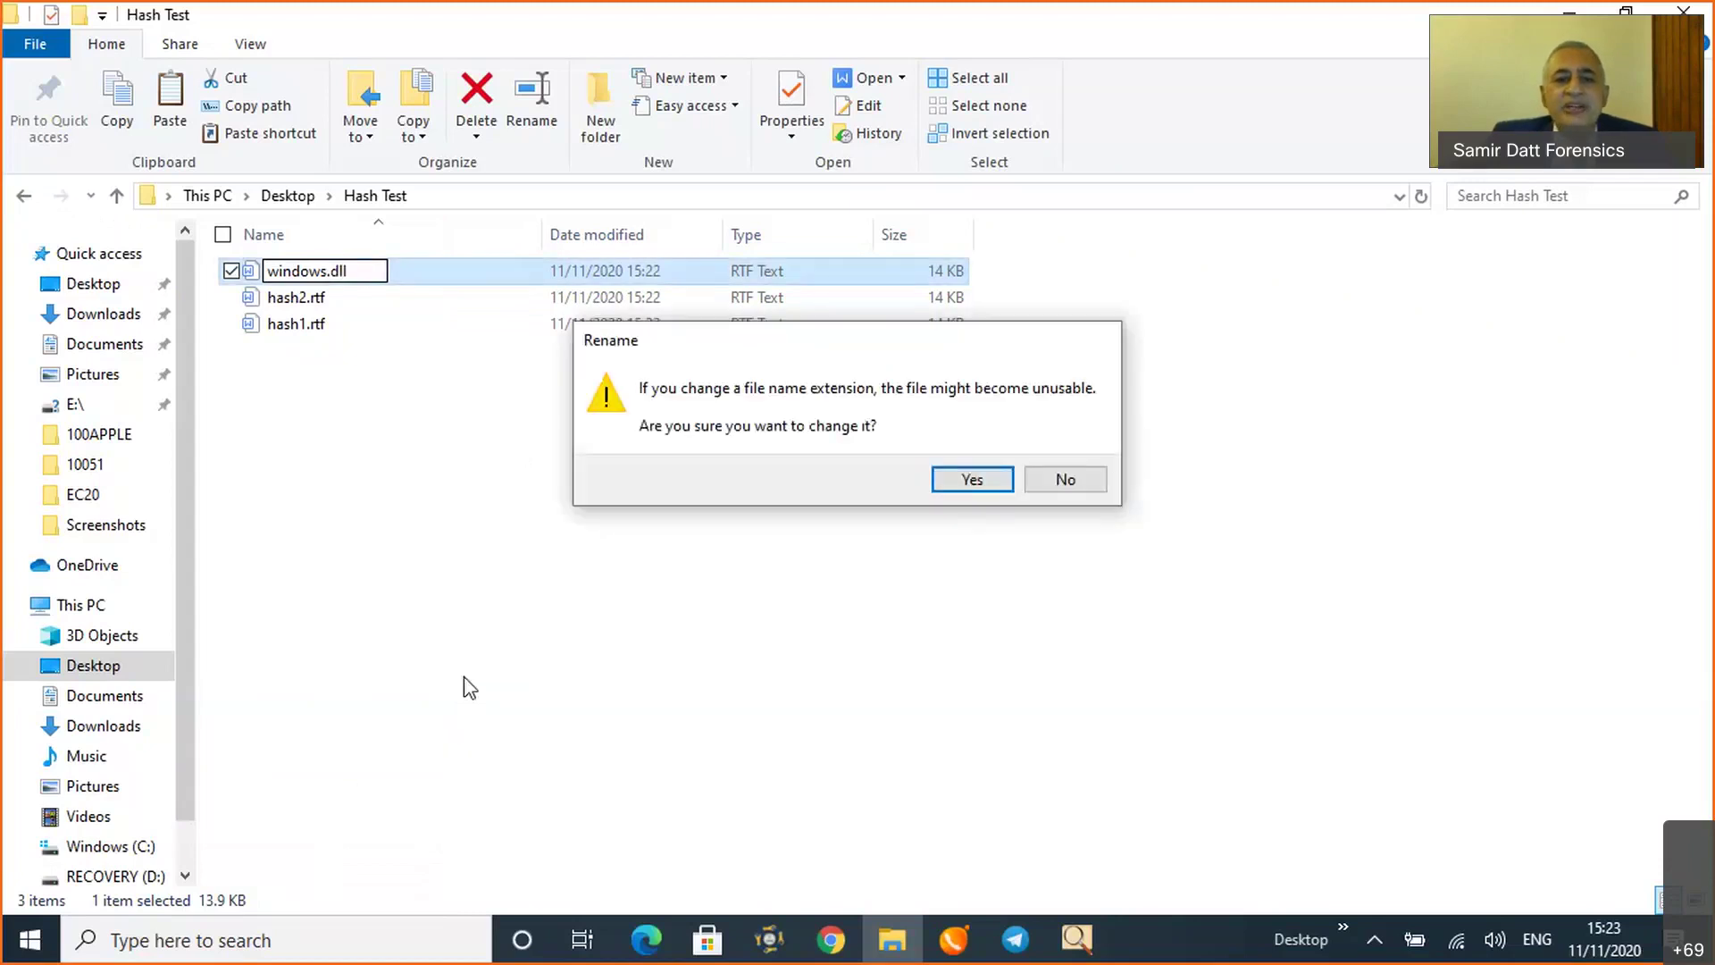
pyautogui.click(976, 481)
pyautogui.click(226, 407)
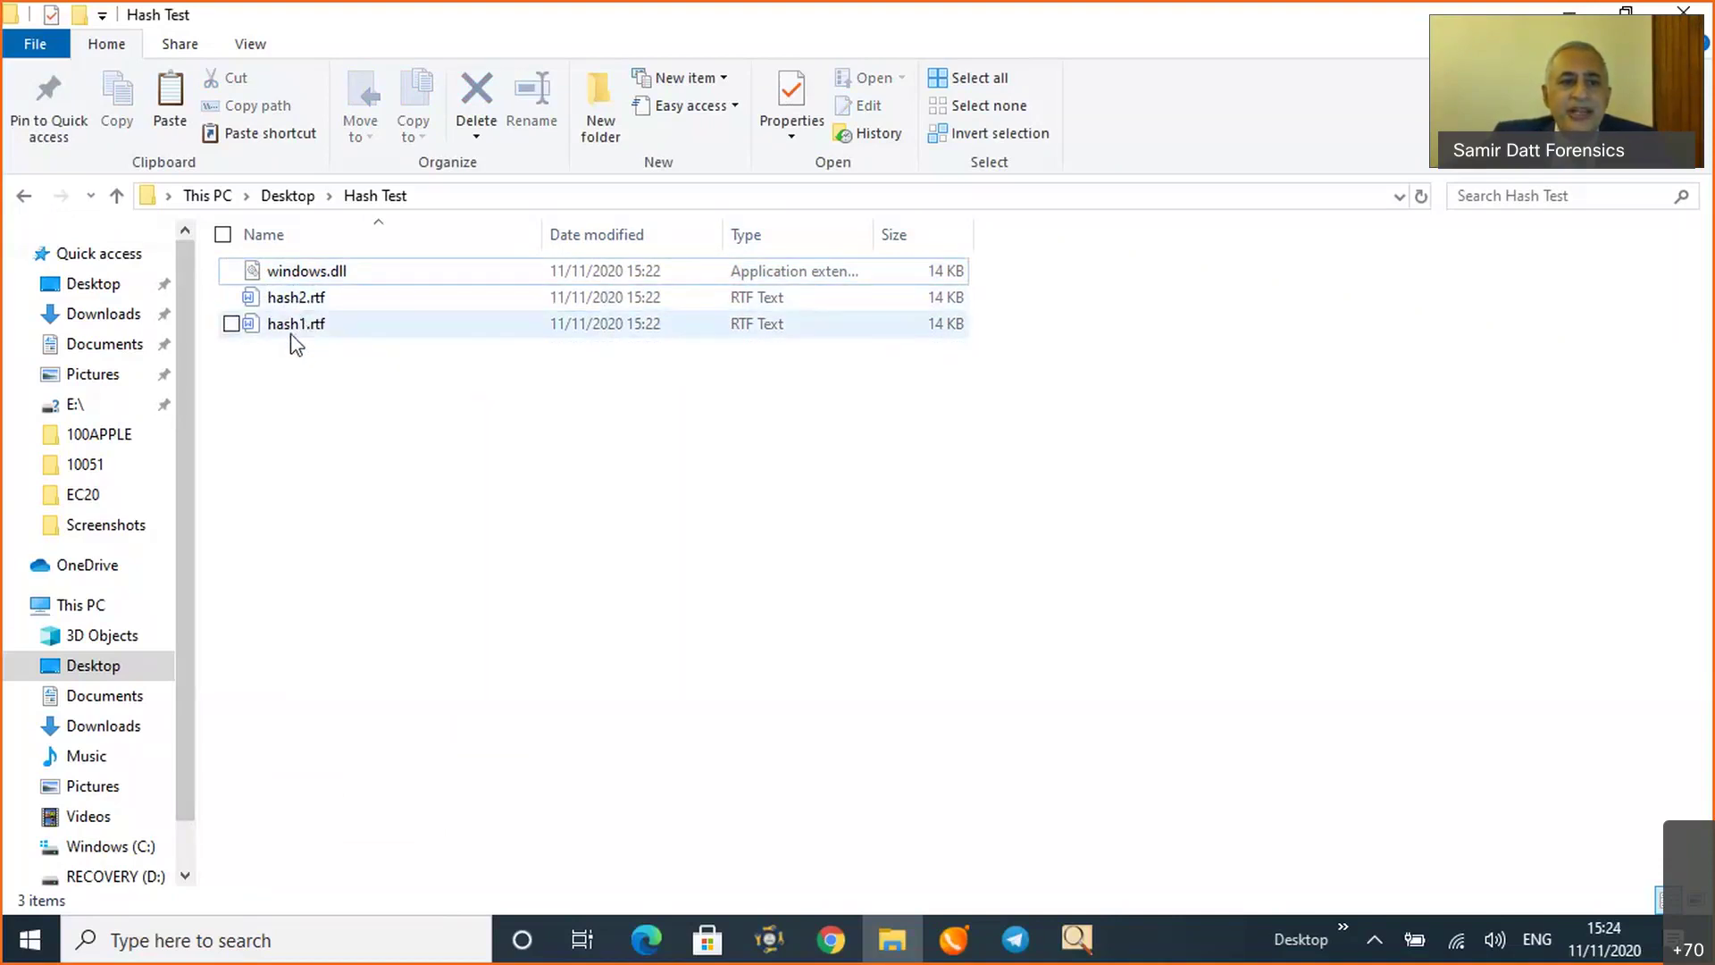
# Open windows.dll with WordPad despite the system file warning, check its text, and close it
pyautogui.click(304, 277)
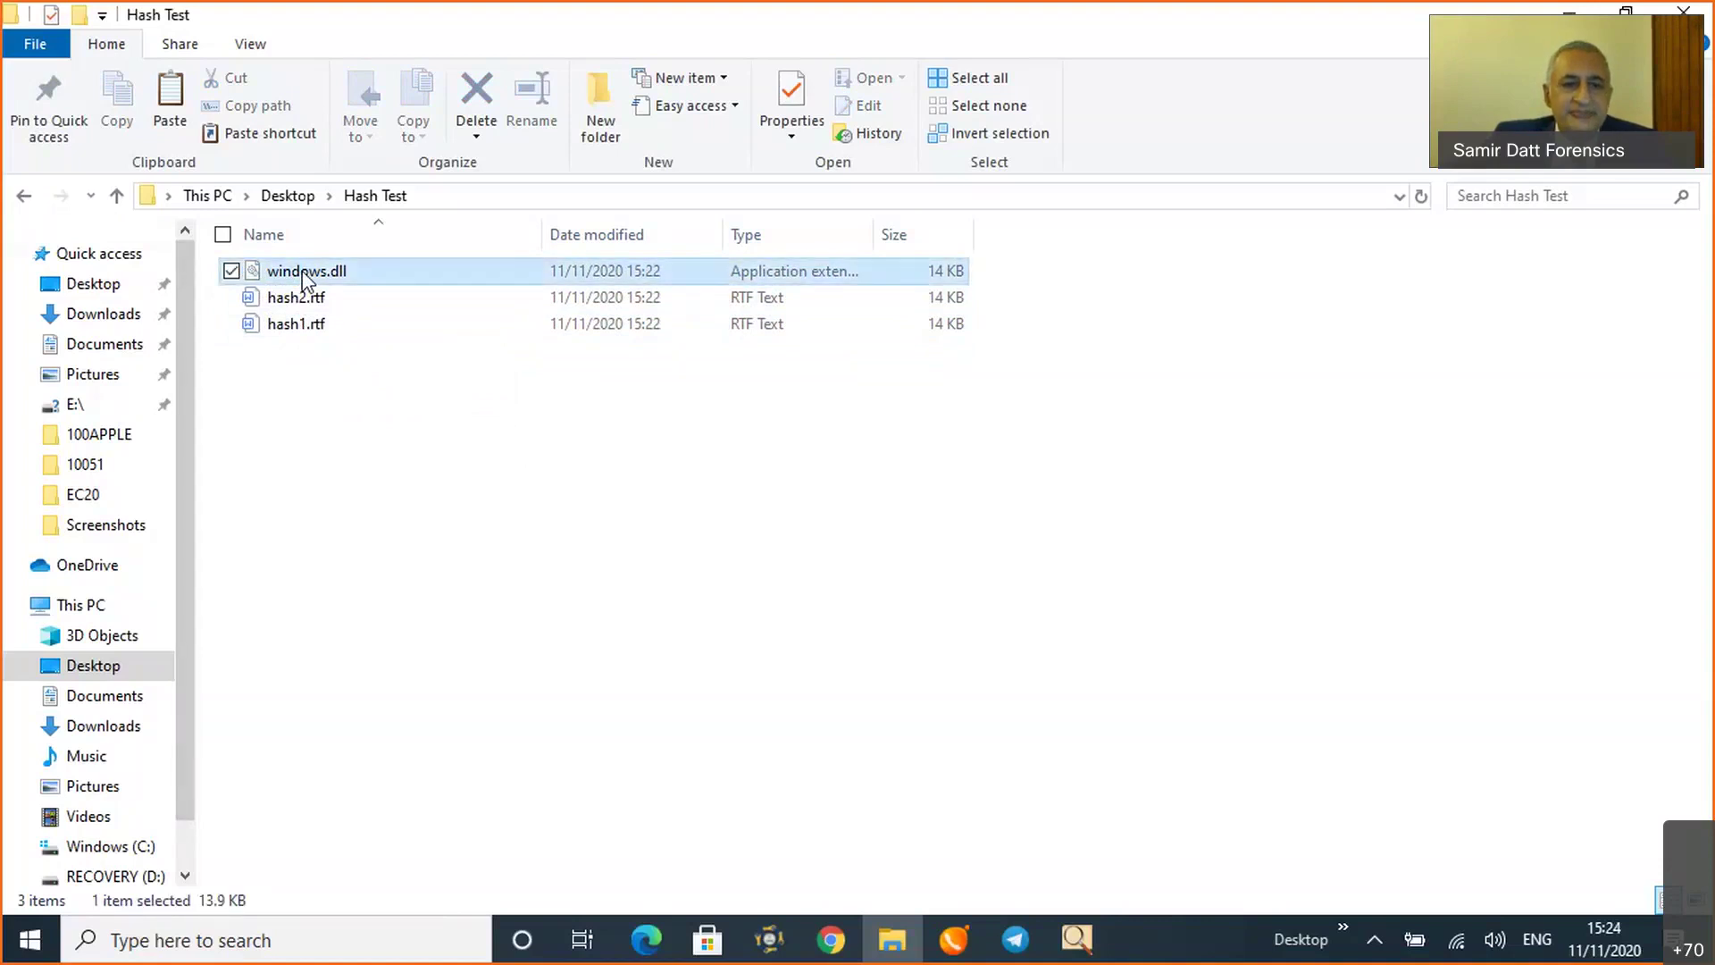
pyautogui.rightClick(305, 277)
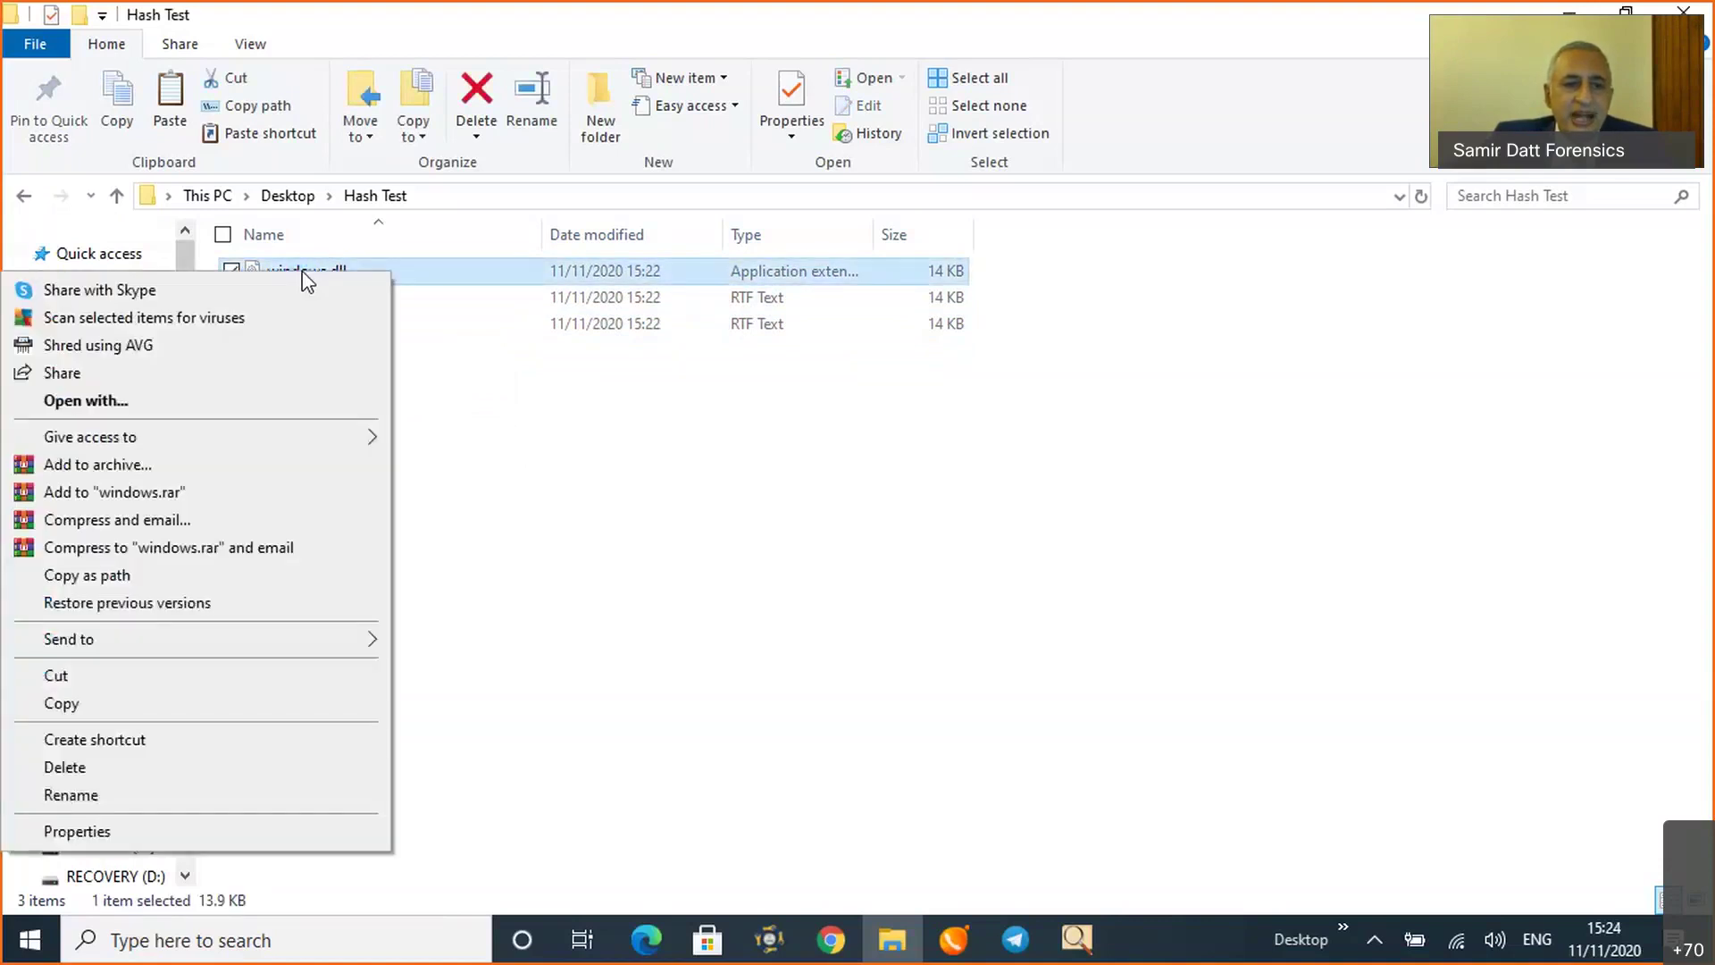
pyautogui.click(322, 409)
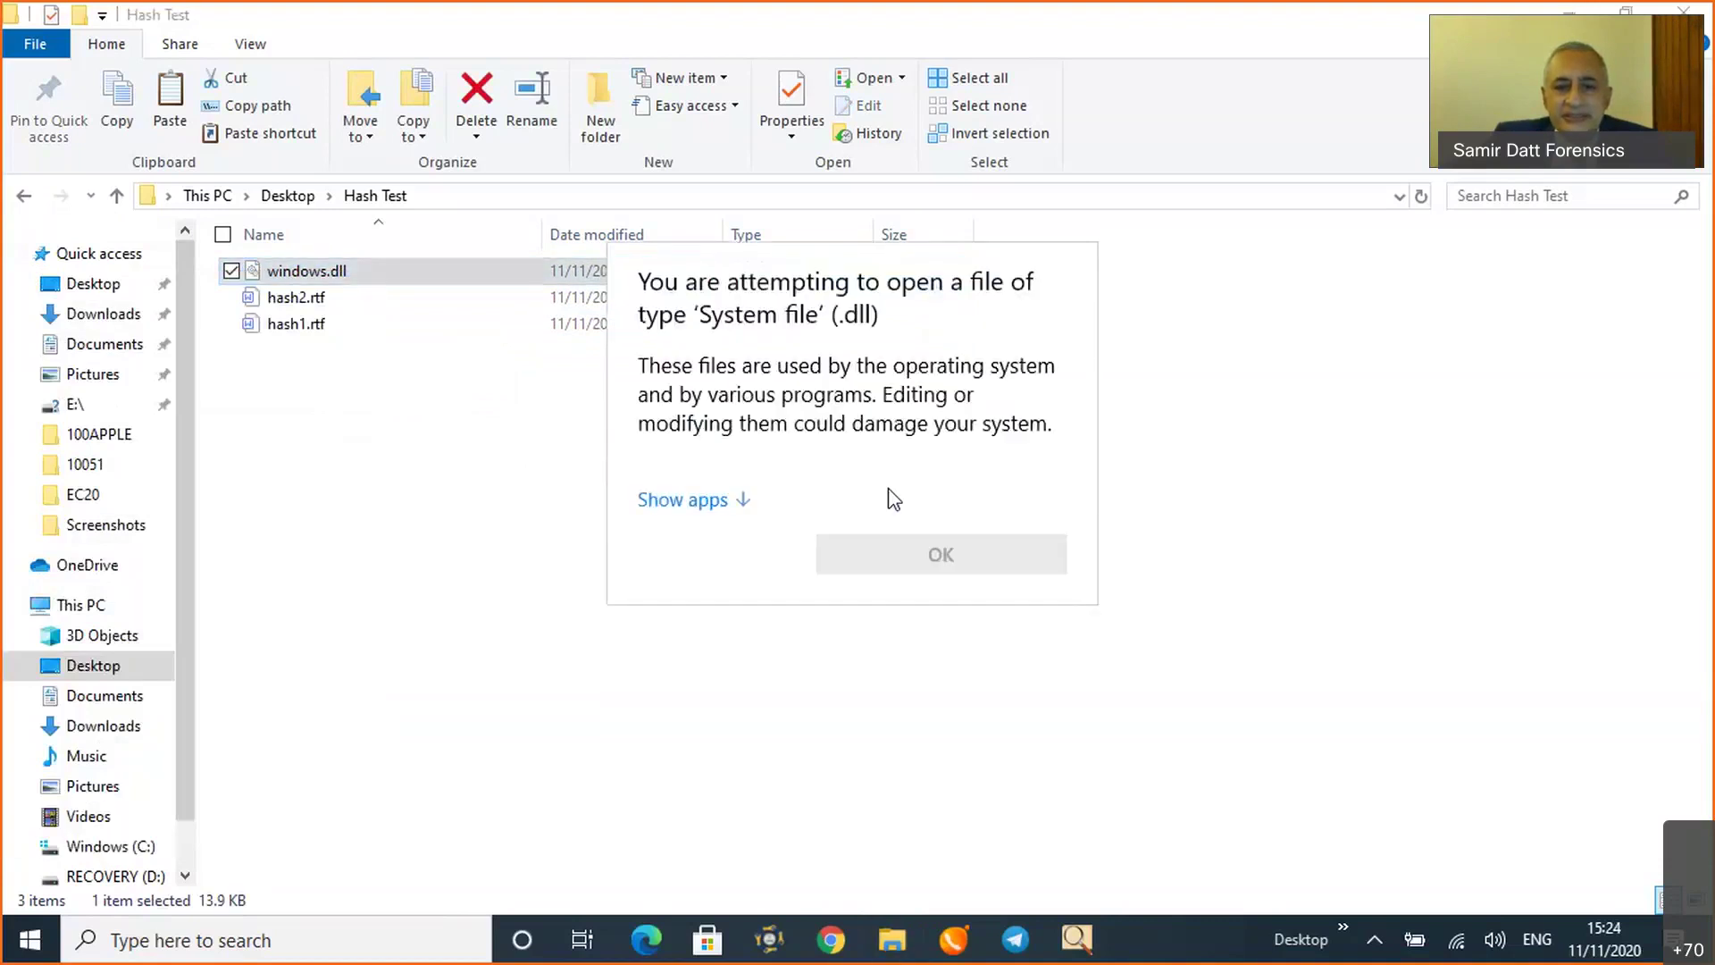
pyautogui.click(679, 500)
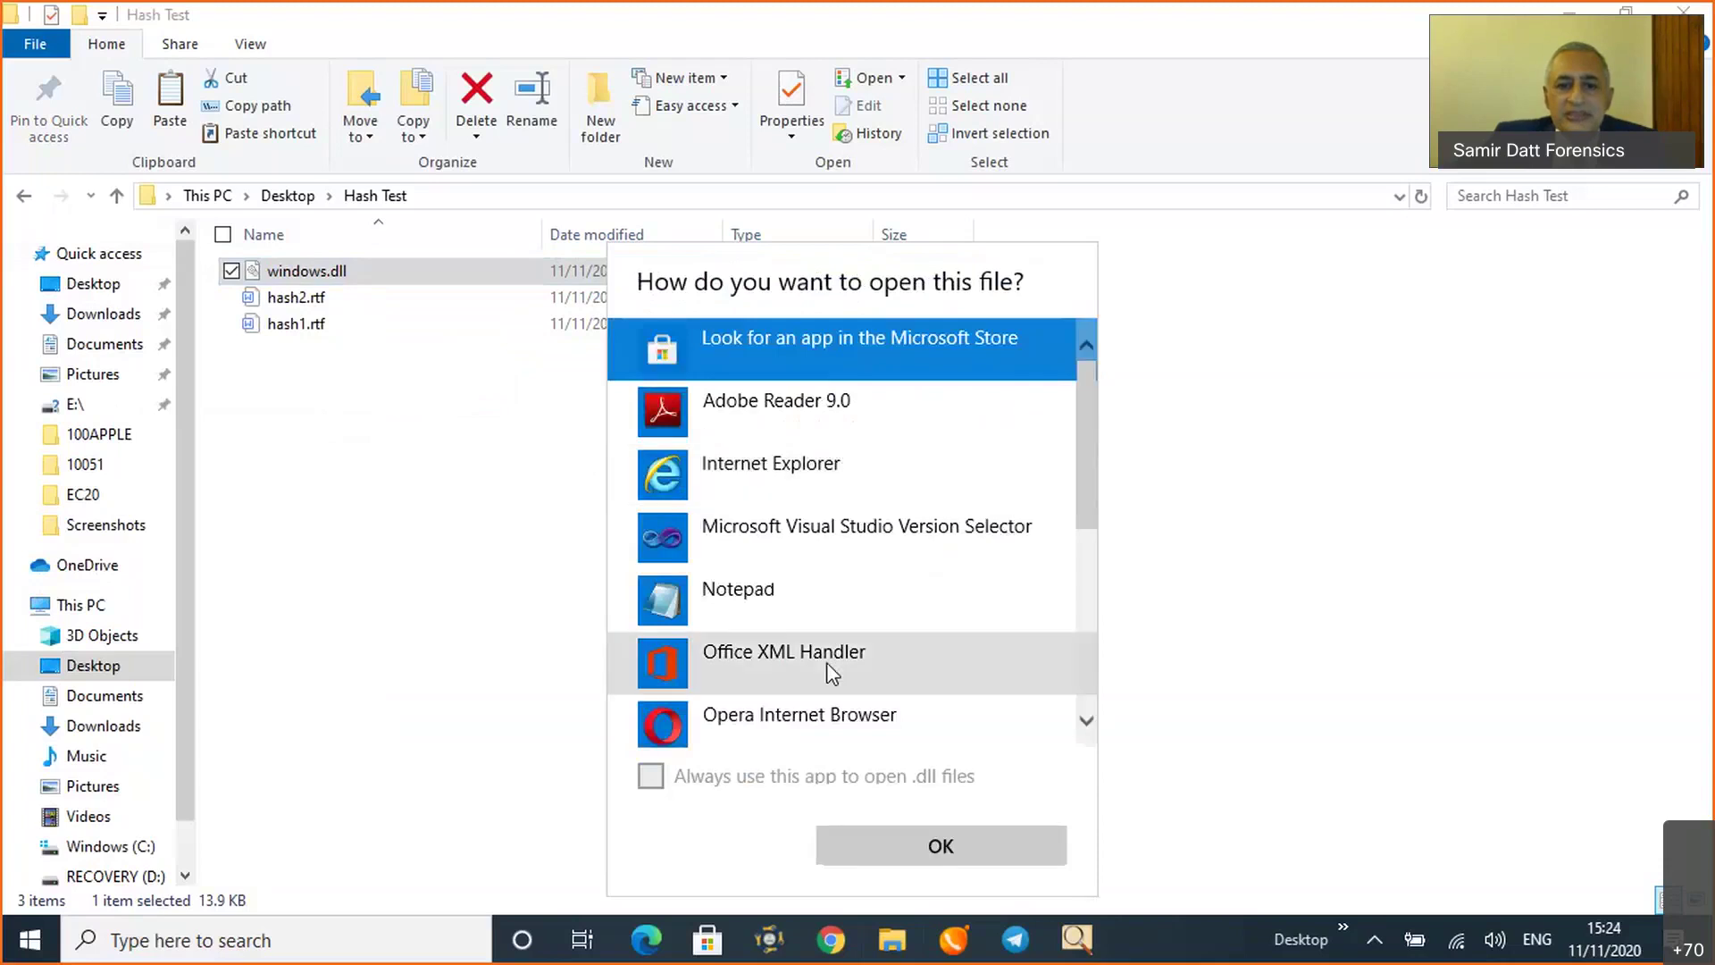
pyautogui.scroll(-1, 837, 607)
pyautogui.scroll(-5, 835, 607)
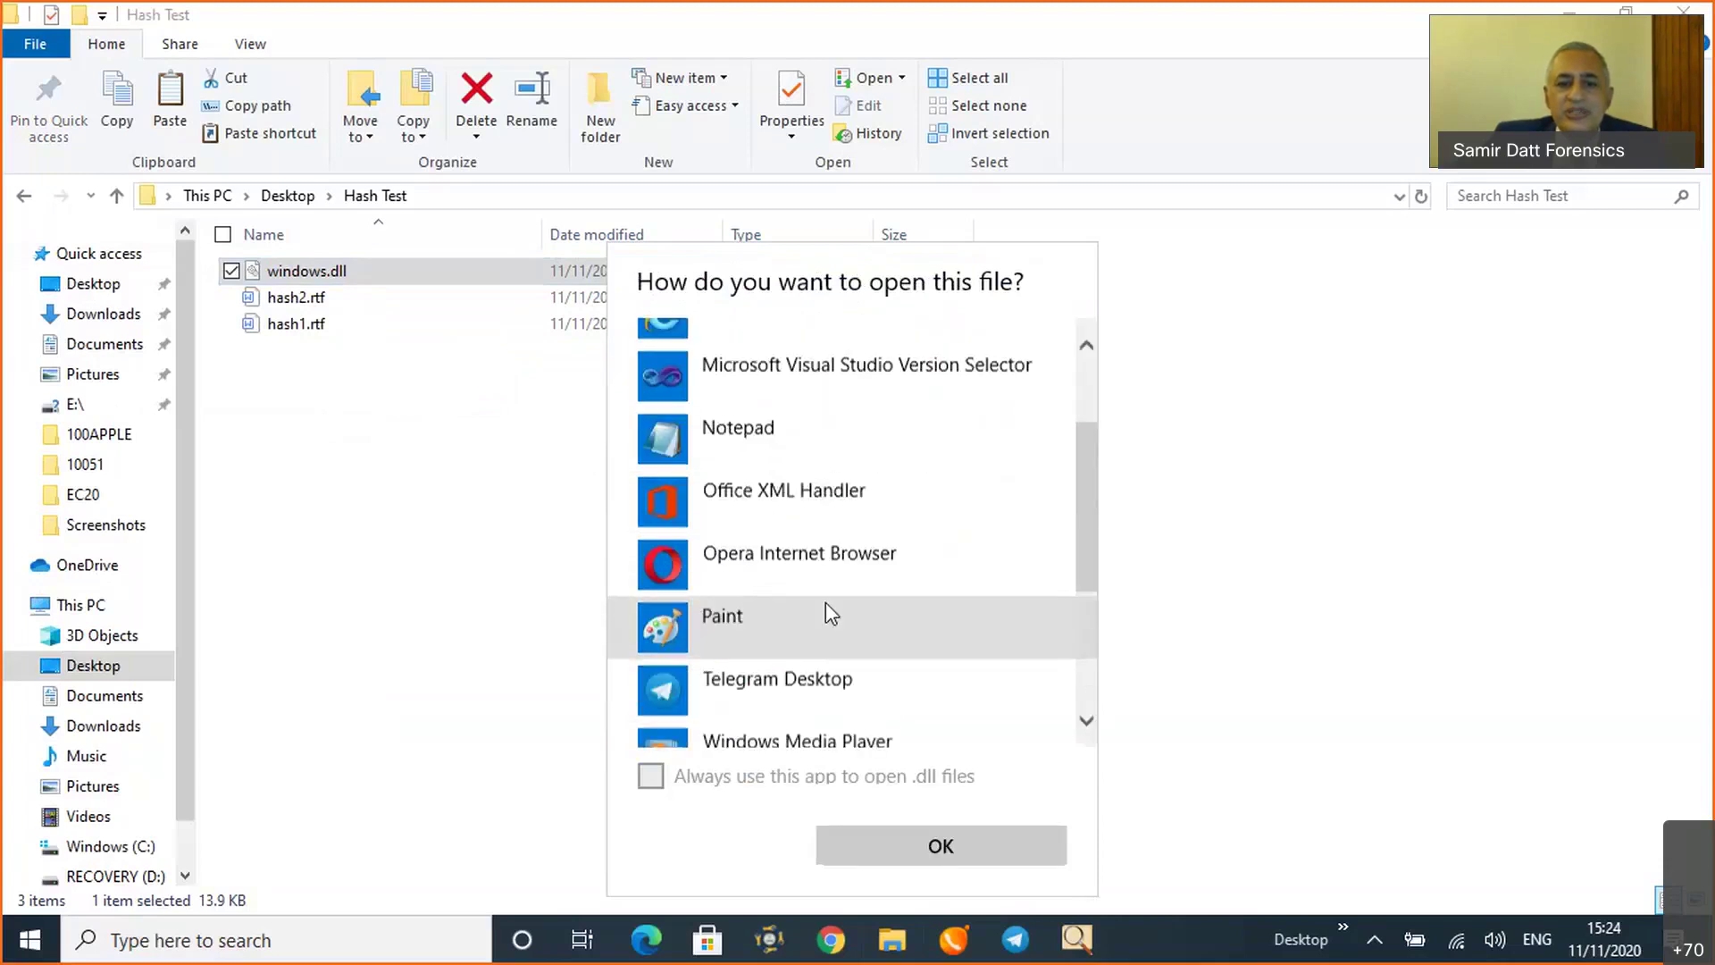
pyautogui.click(790, 576)
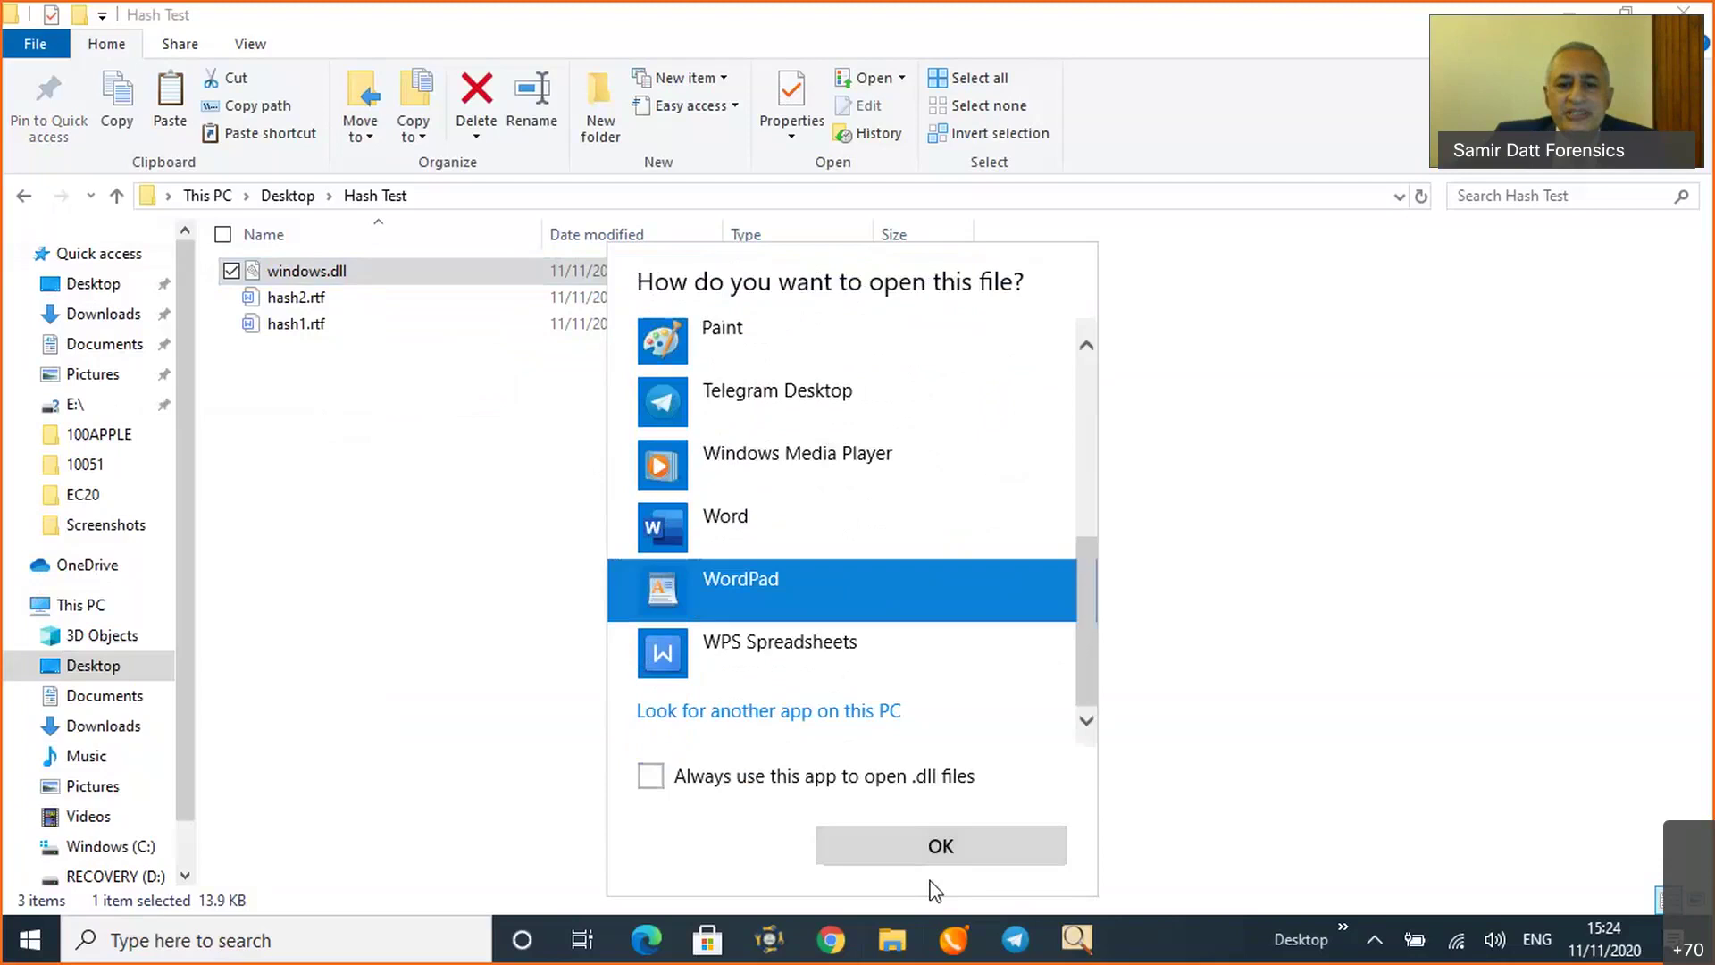
pyautogui.click(936, 848)
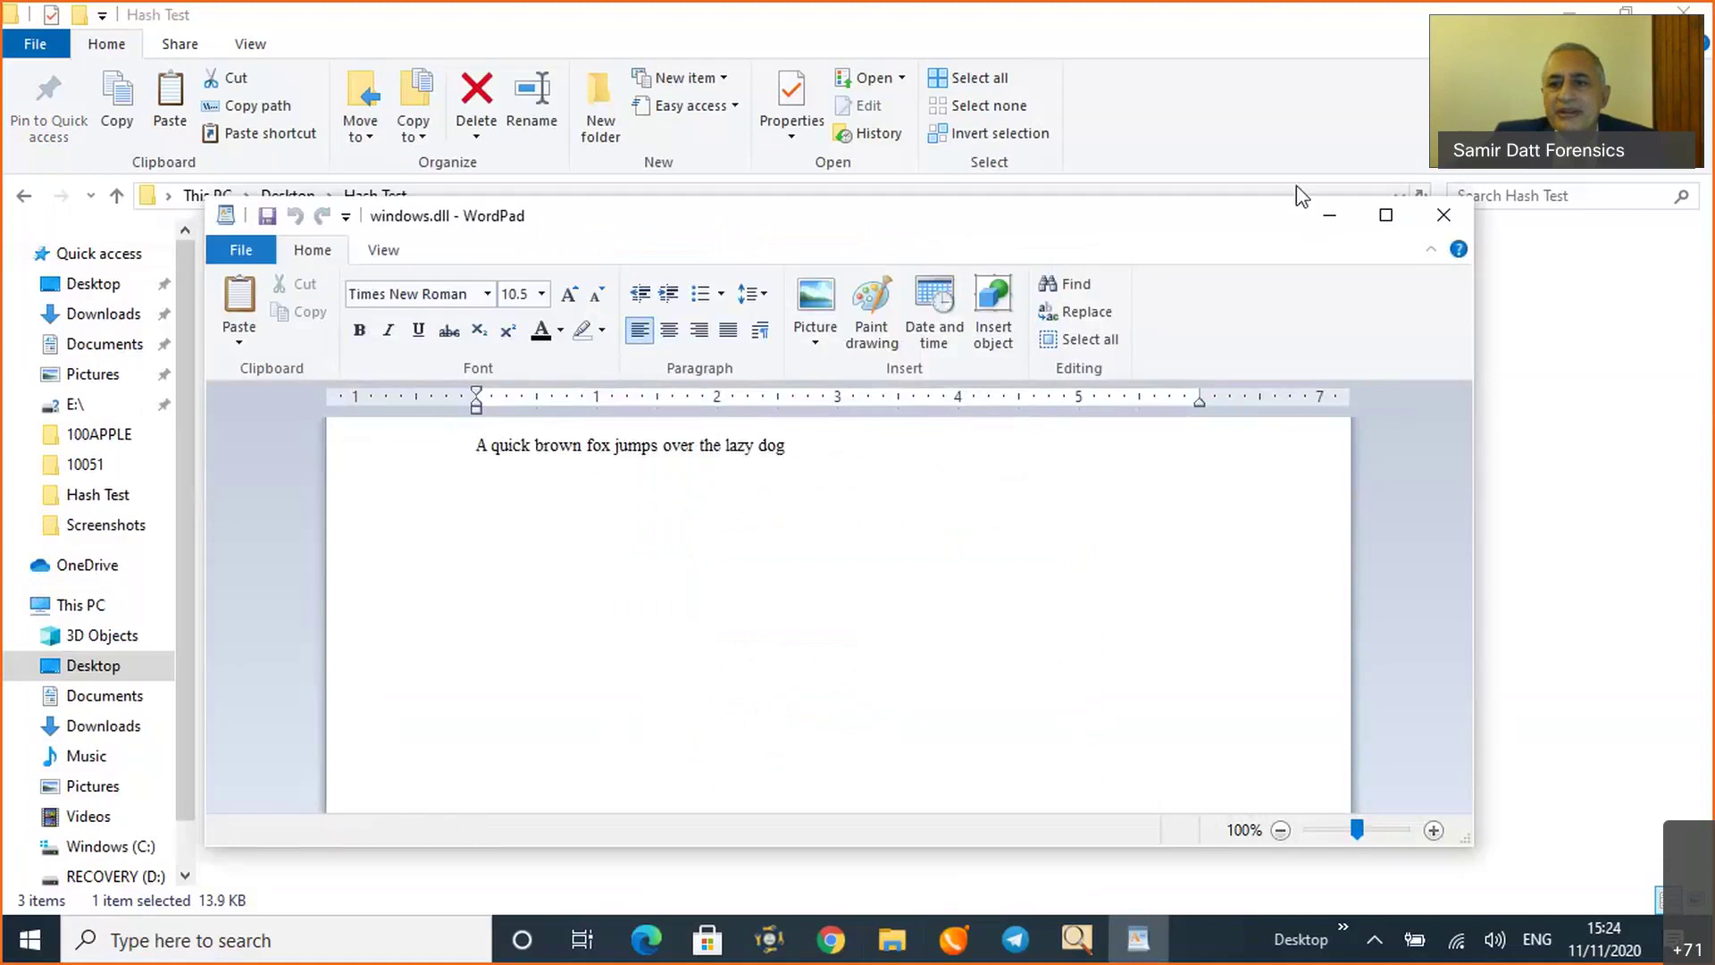
pyautogui.click(1445, 223)
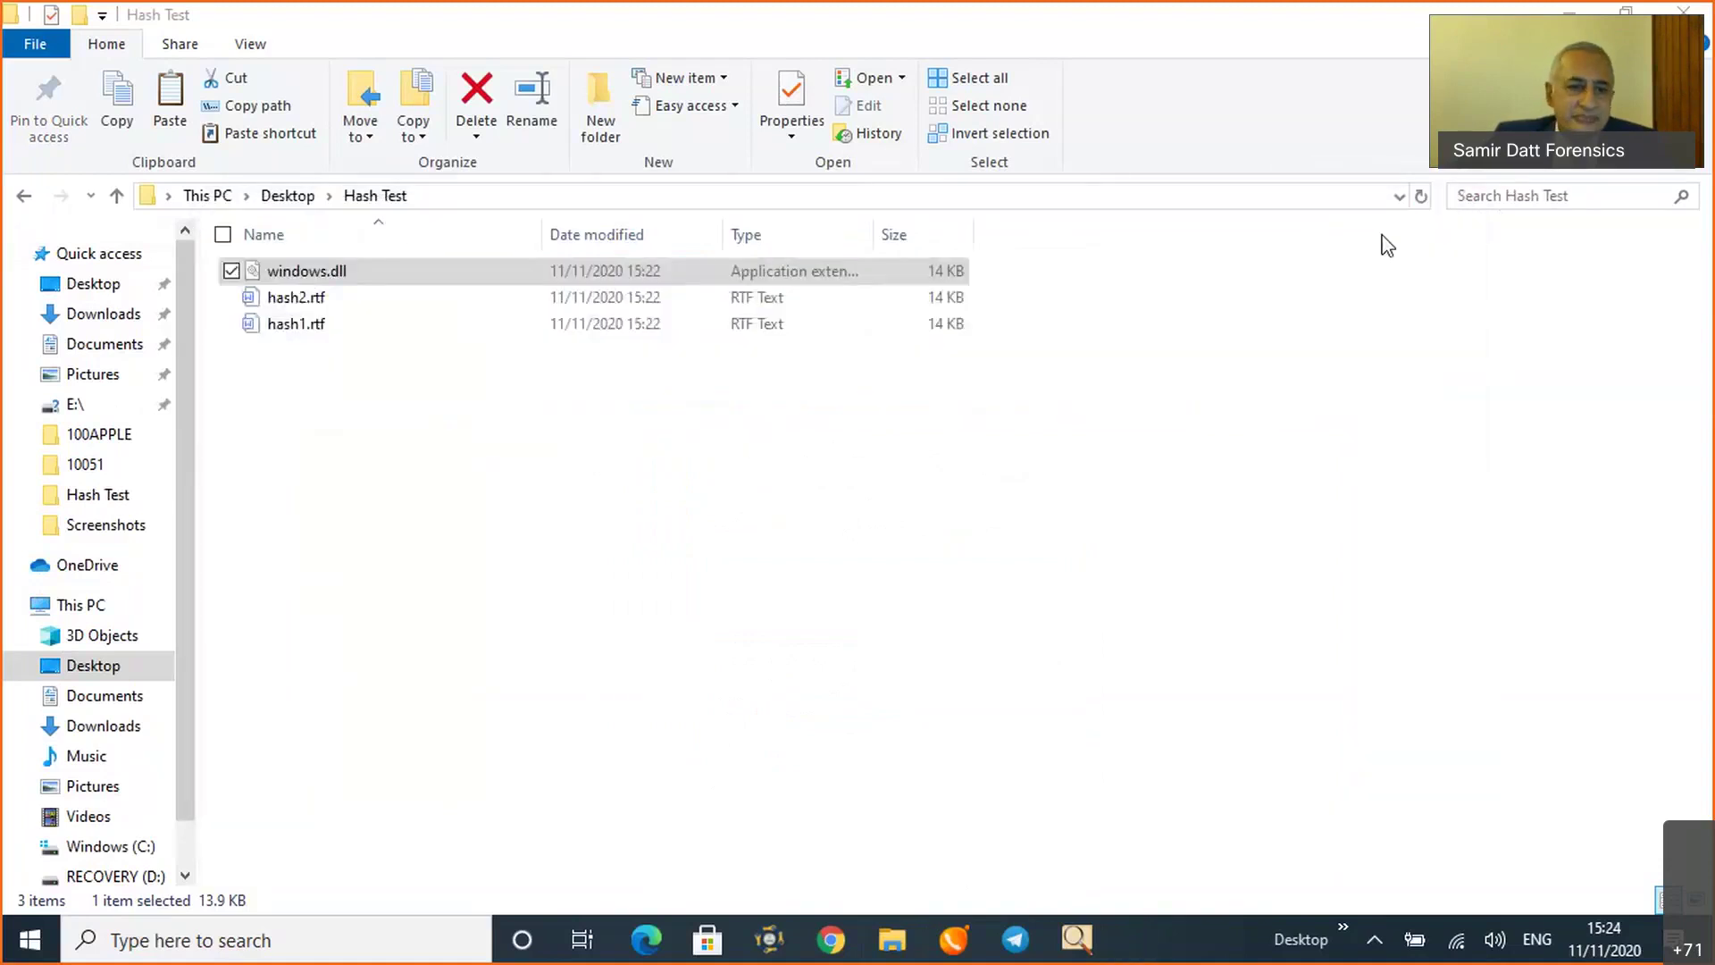
# Open hash2.rtf and highlight its whole sentence in yellow without altering the wording
pyautogui.doubleClick(297, 299)
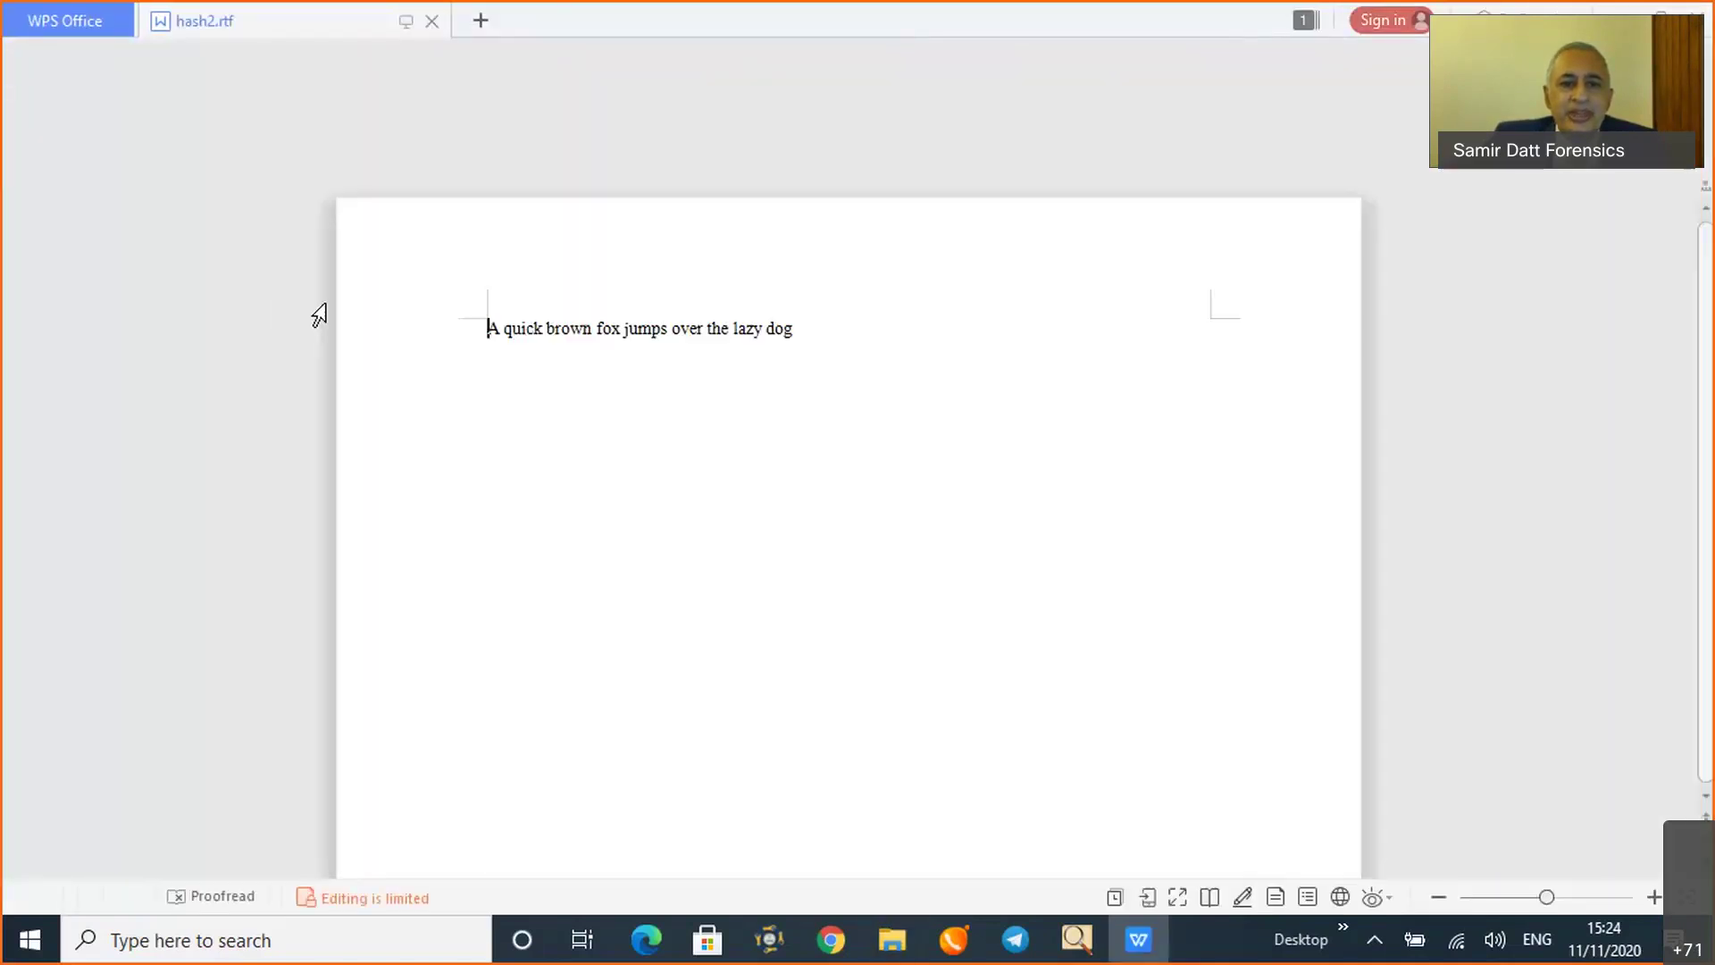
pyautogui.click(819, 323)
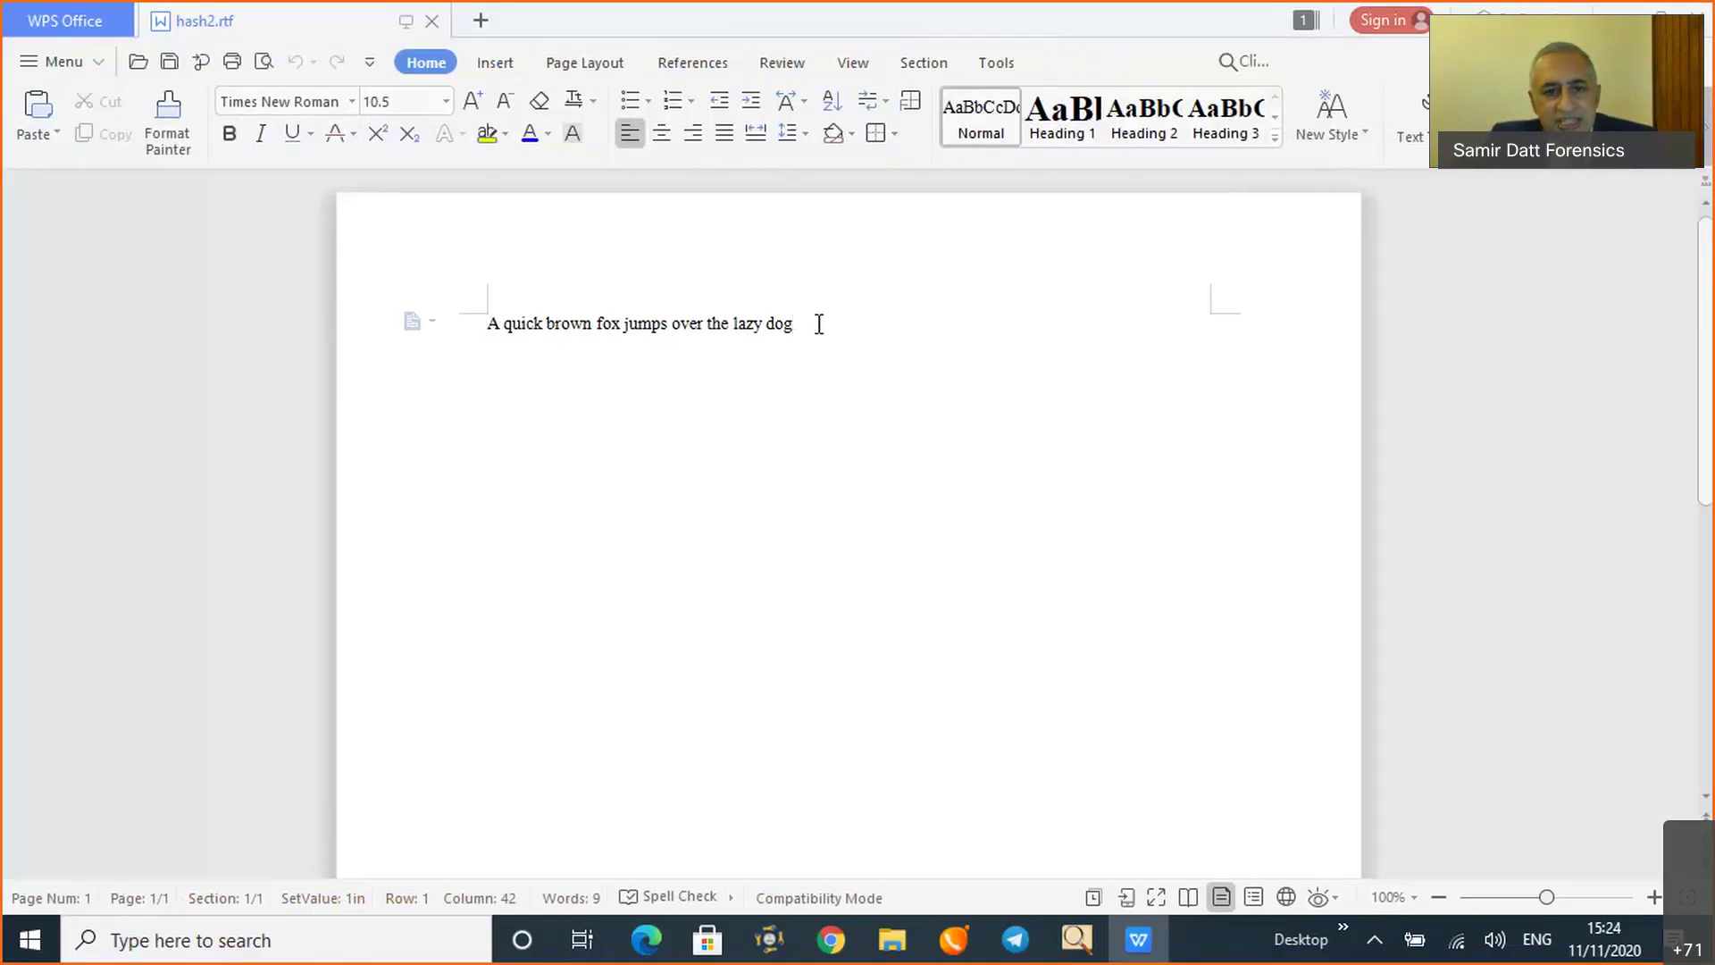
pyautogui.write('.')
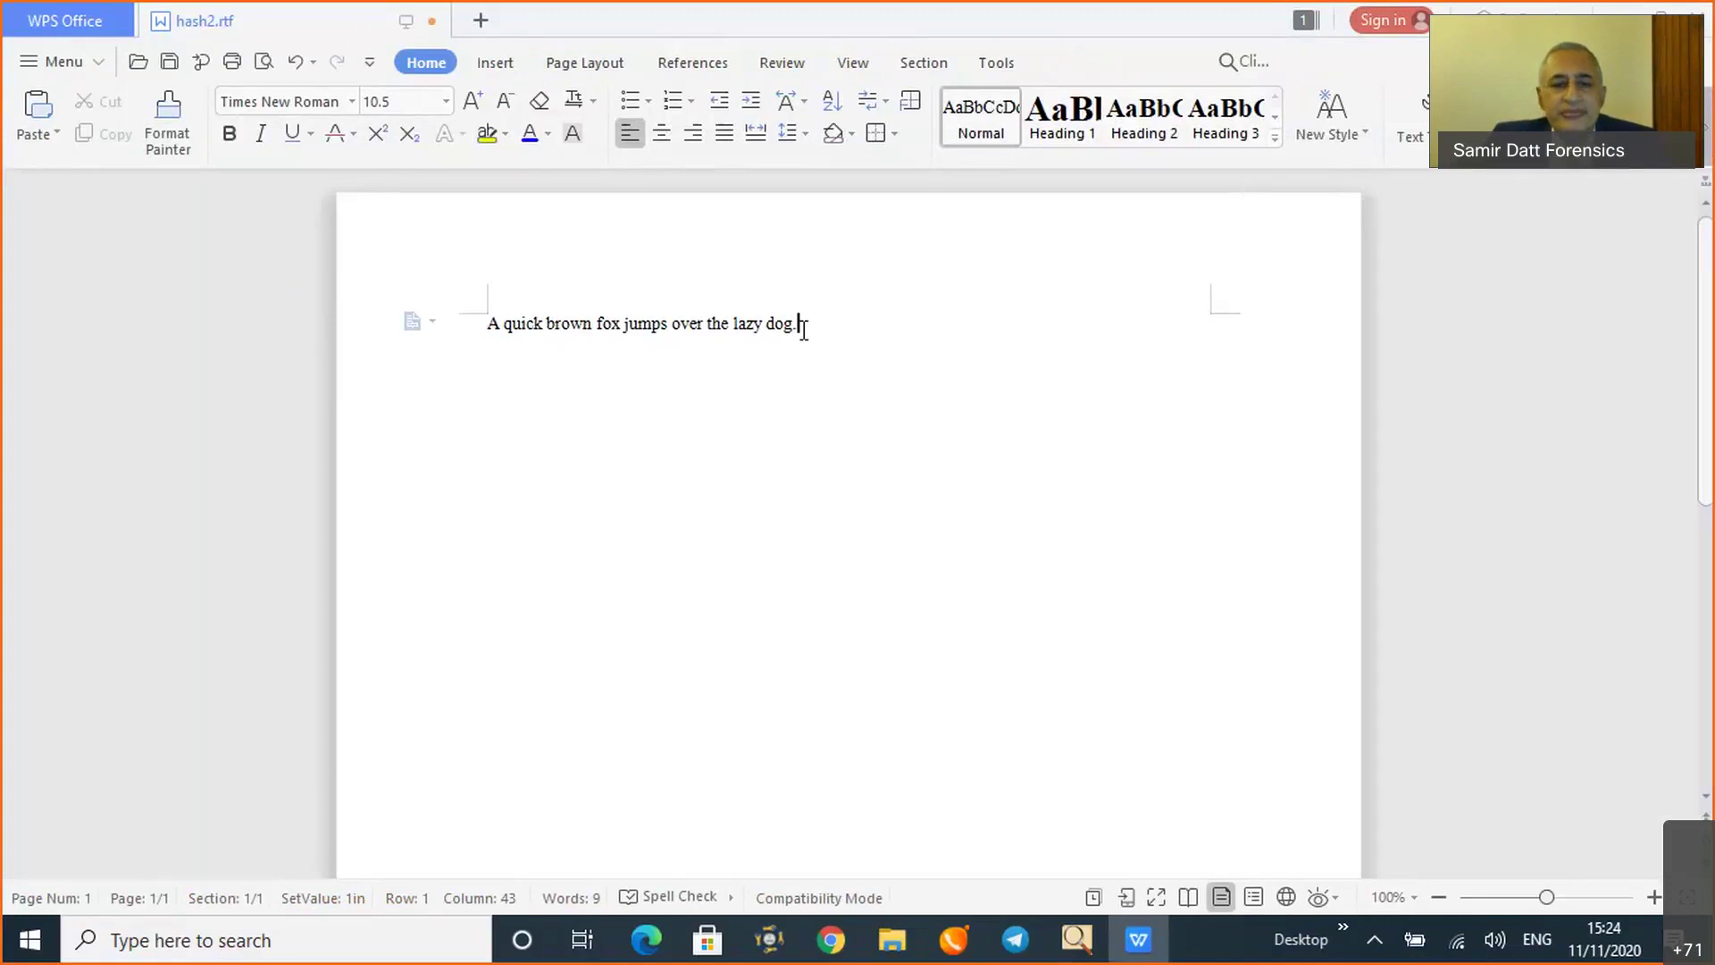
pyautogui.press('BackSpace')
pyautogui.moveTo(803, 330); pyautogui.dragTo(489, 340)
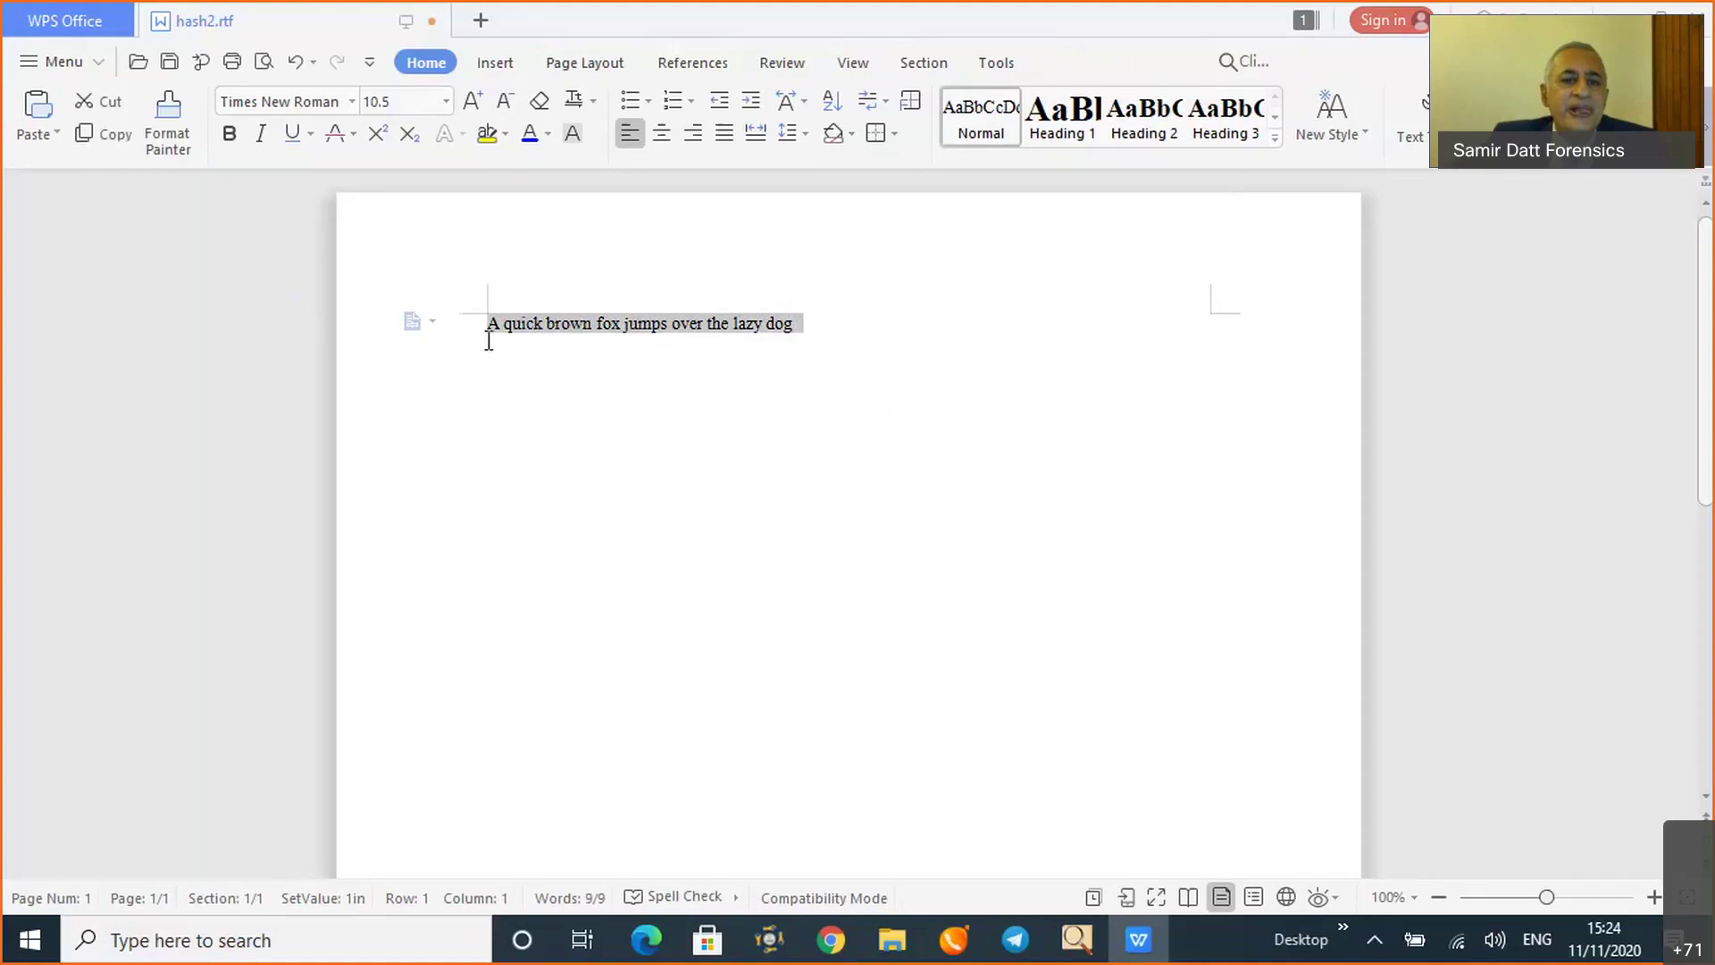
pyautogui.click(487, 134)
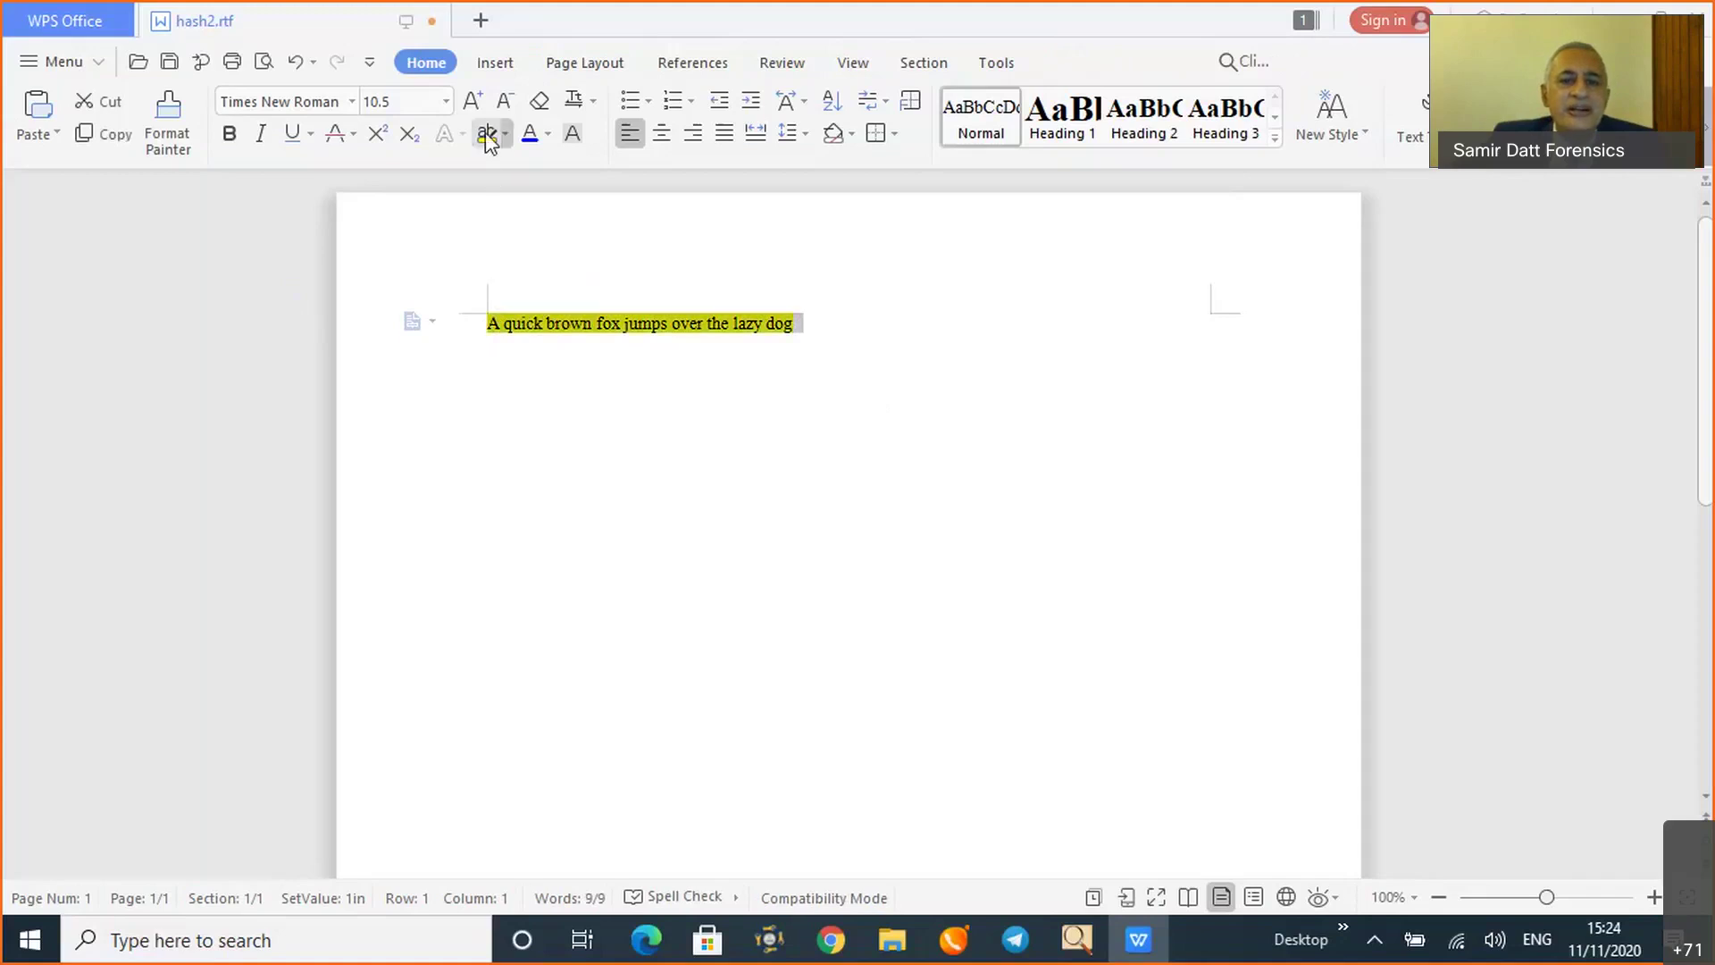
pyautogui.click(990, 396)
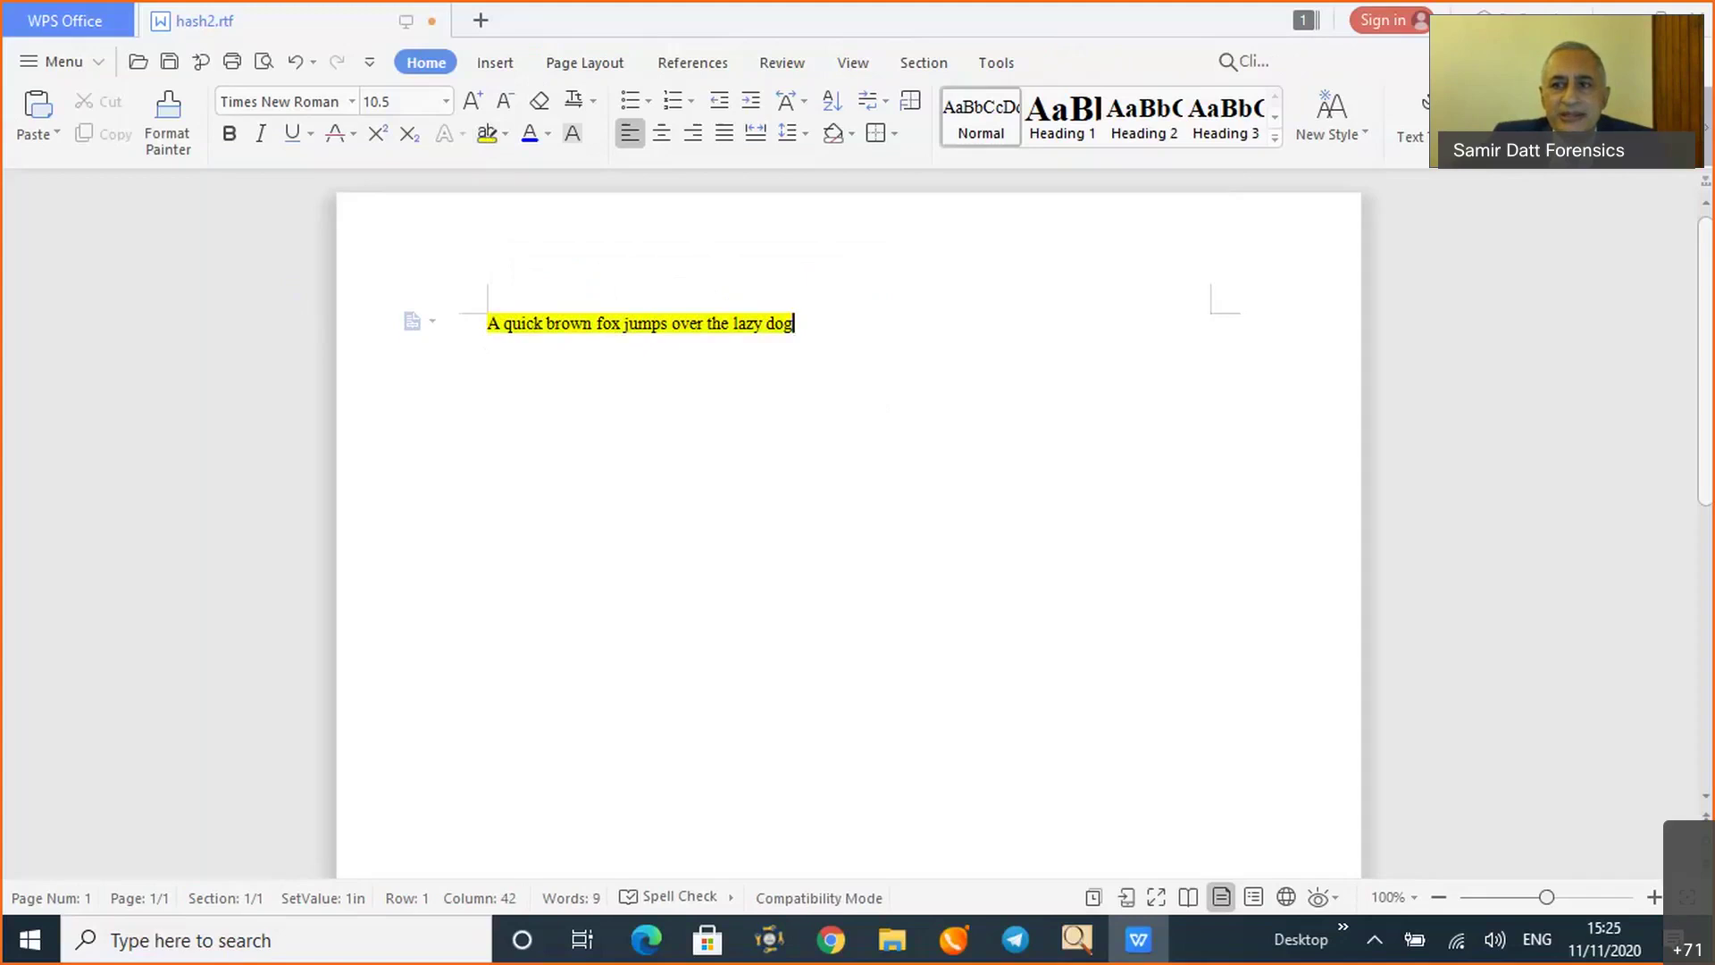
# Close hash2.rtf, saving the changes, and return to the Hash Test folder
pyautogui.click(1707, 22)
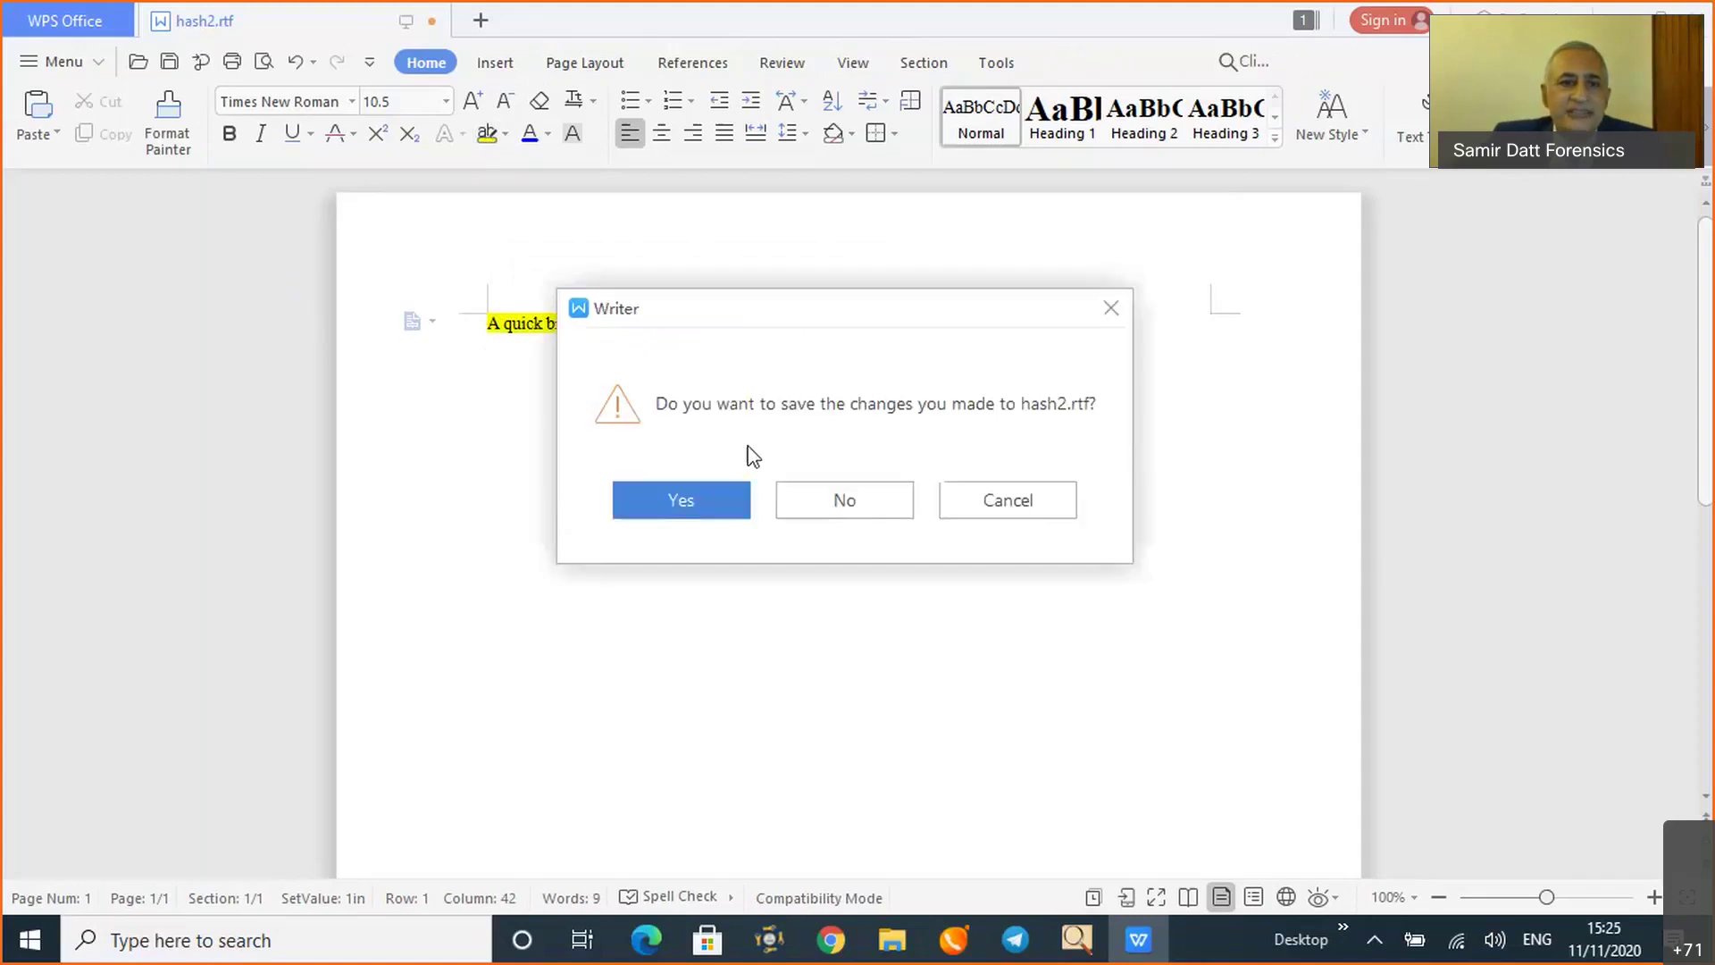
pyautogui.click(715, 517)
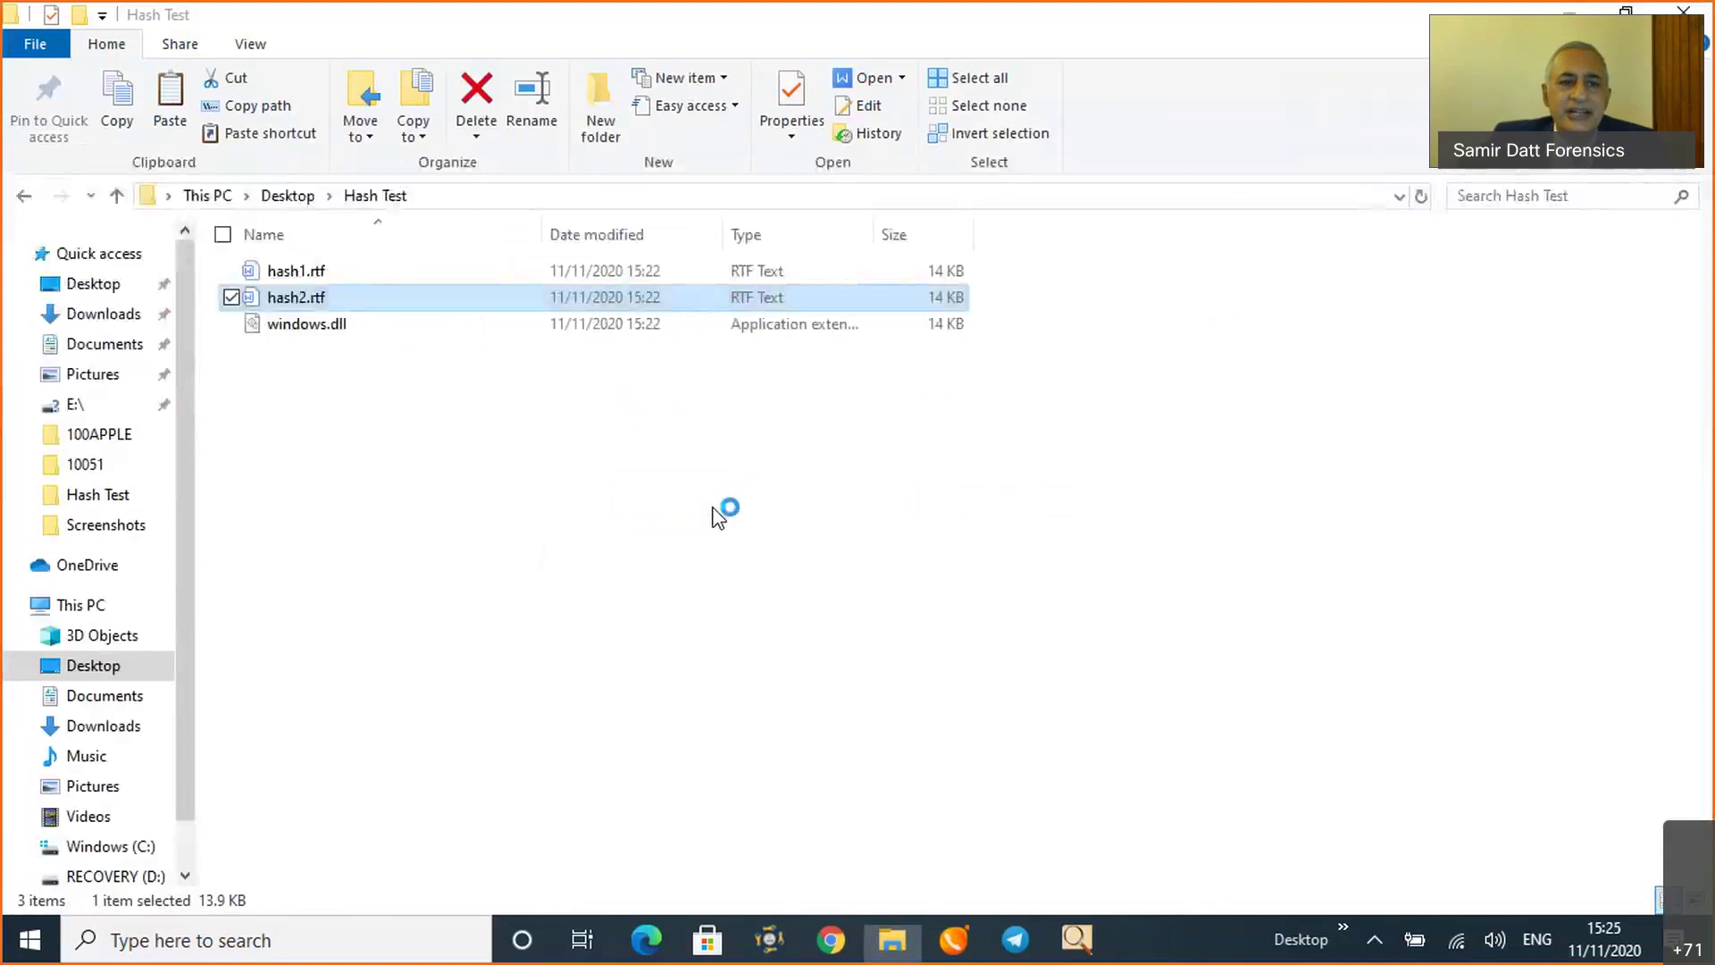
pyautogui.click(633, 568)
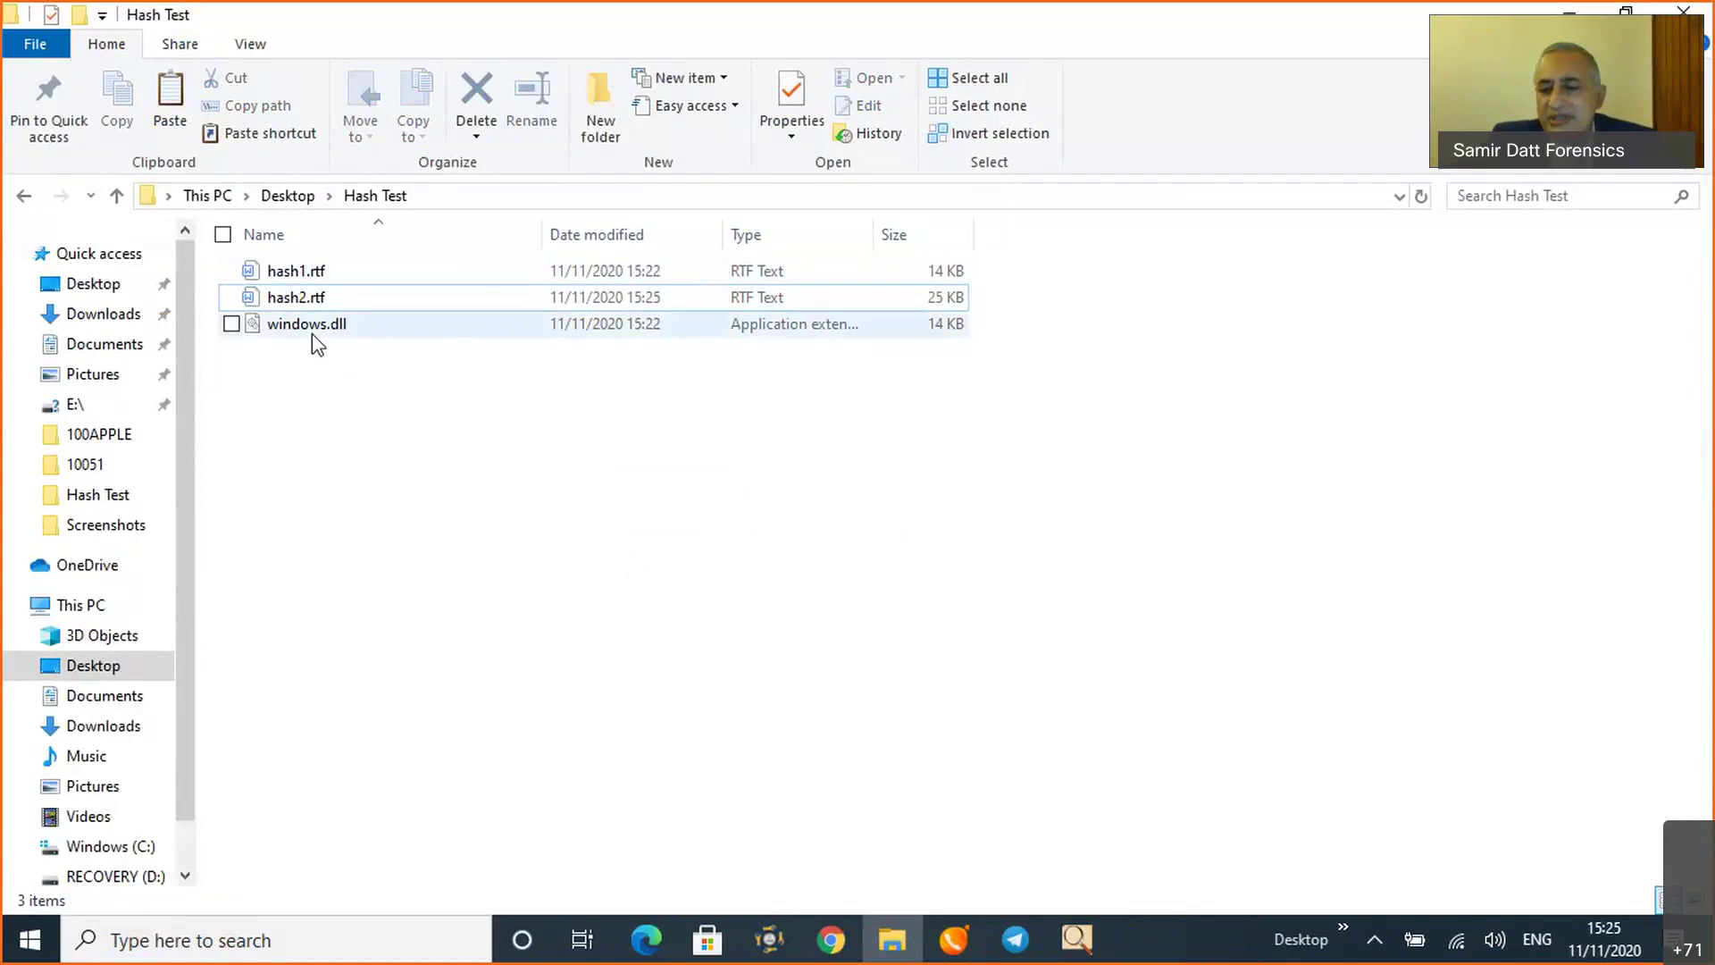
pyautogui.moveTo(313, 334)
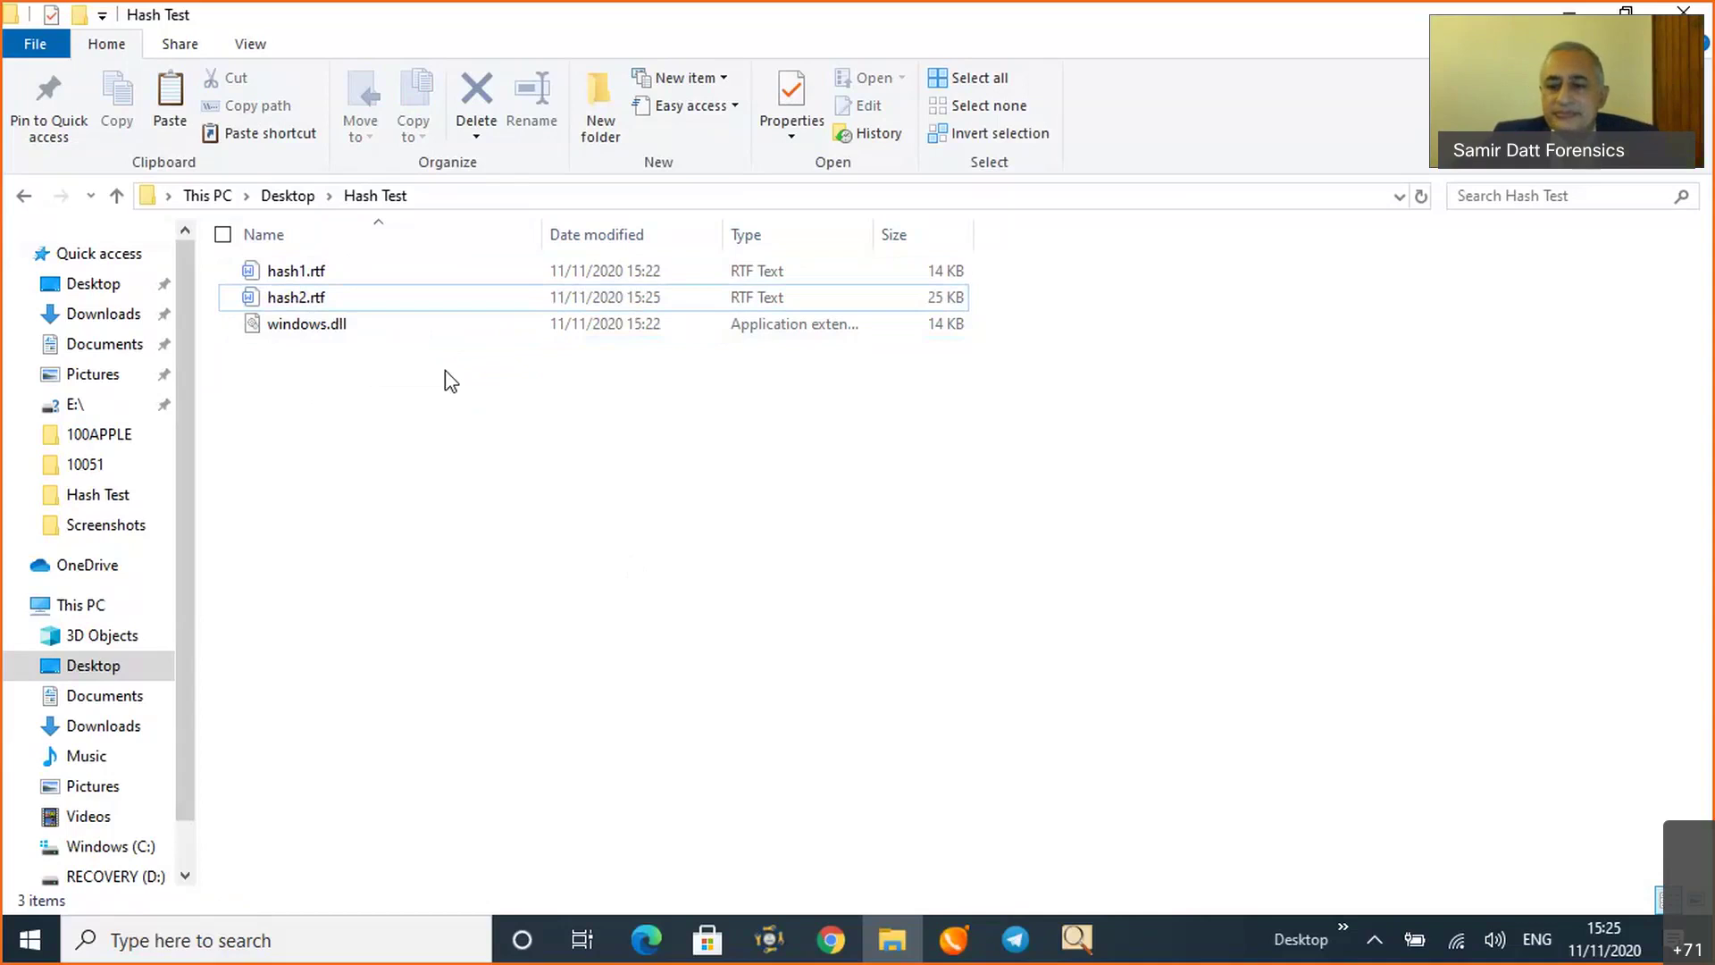
# Switch to FTK Imager and add the Hash Test folder from the Desktop as a folder evidence item
pyautogui.click(1078, 939)
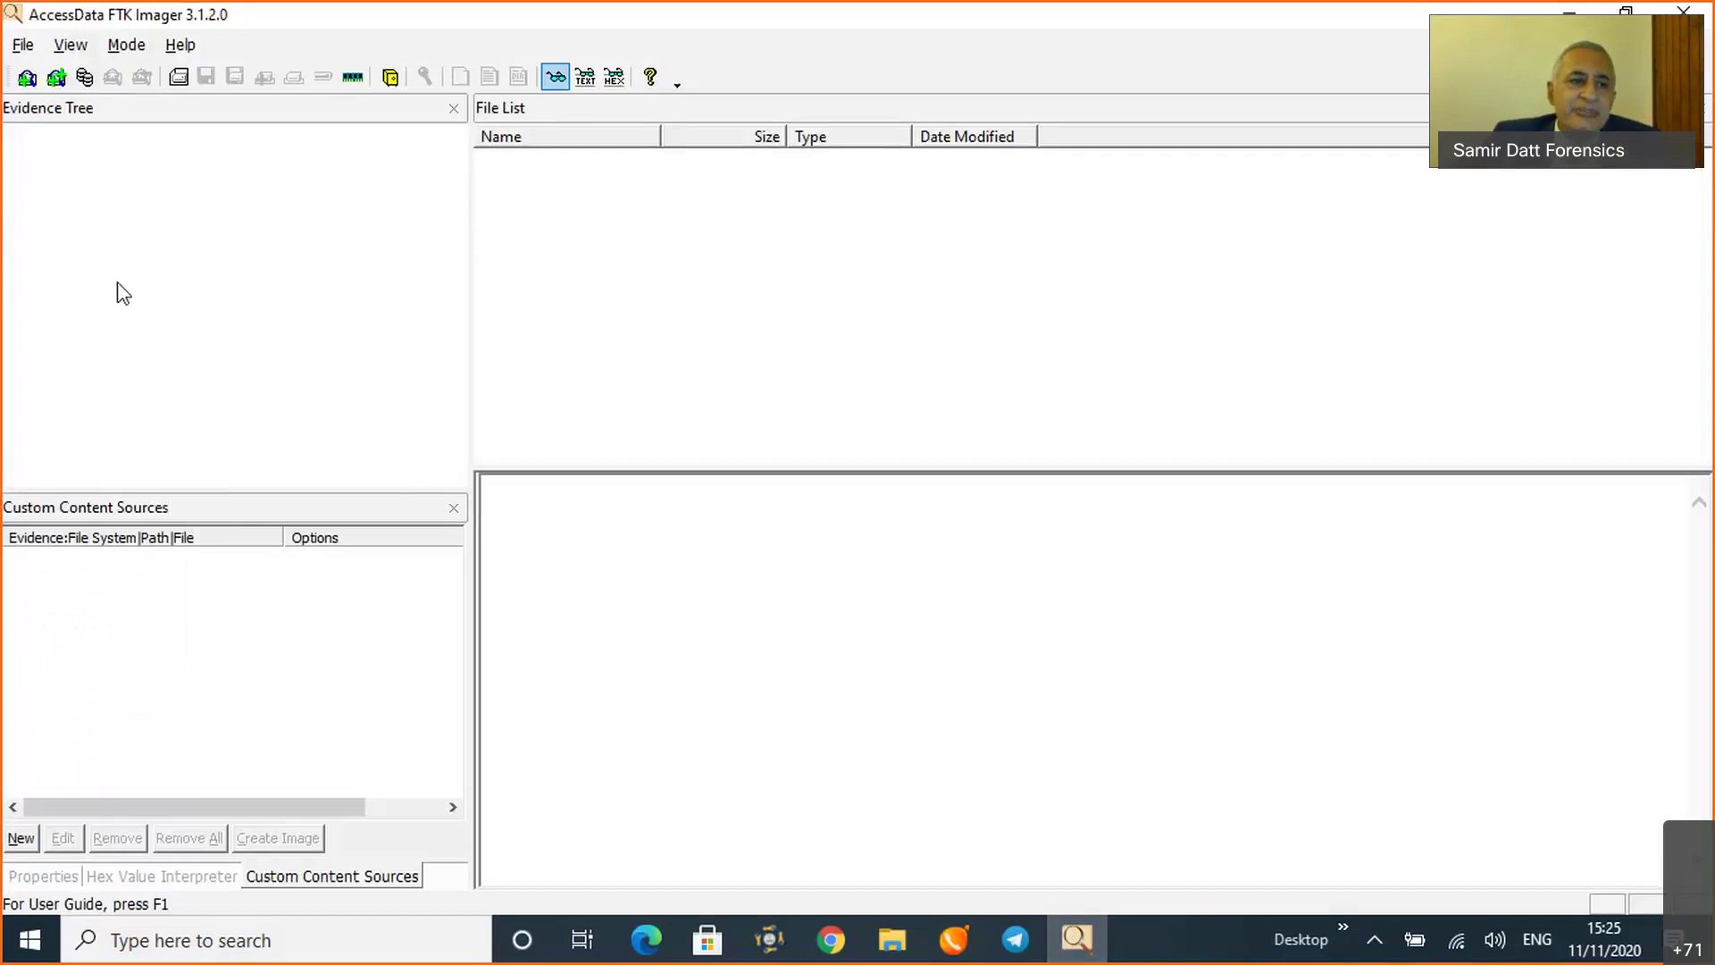
pyautogui.click(27, 75)
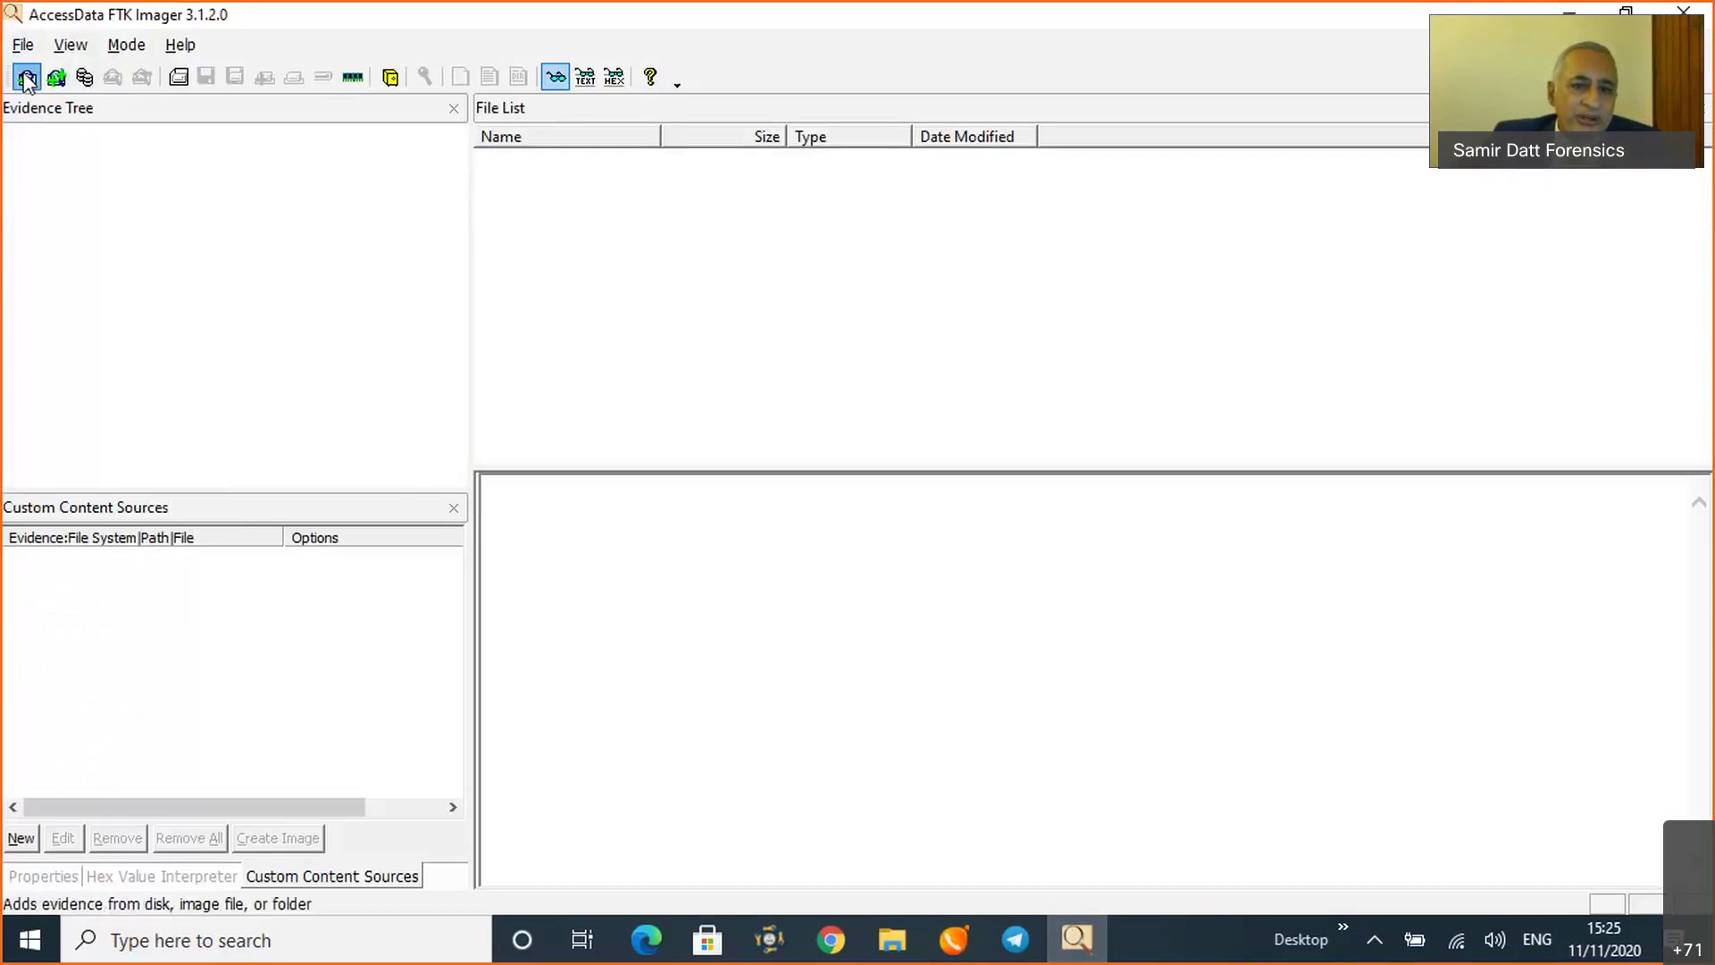
pyautogui.click(722, 449)
pyautogui.click(869, 646)
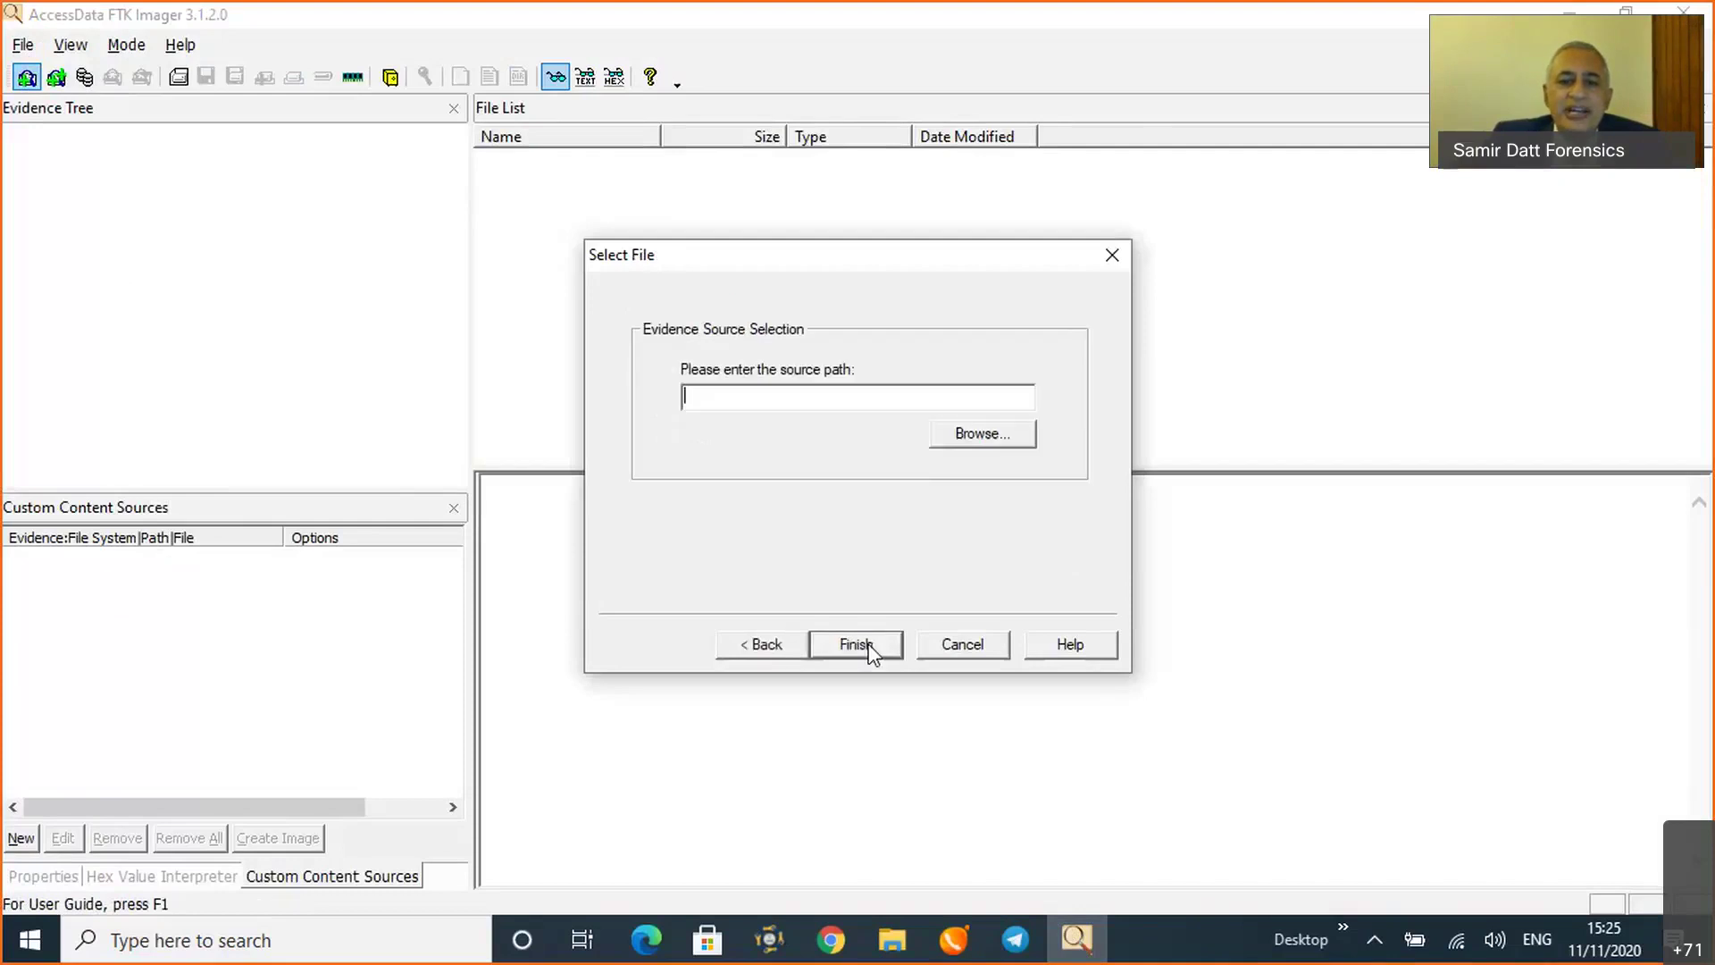
pyautogui.click(982, 436)
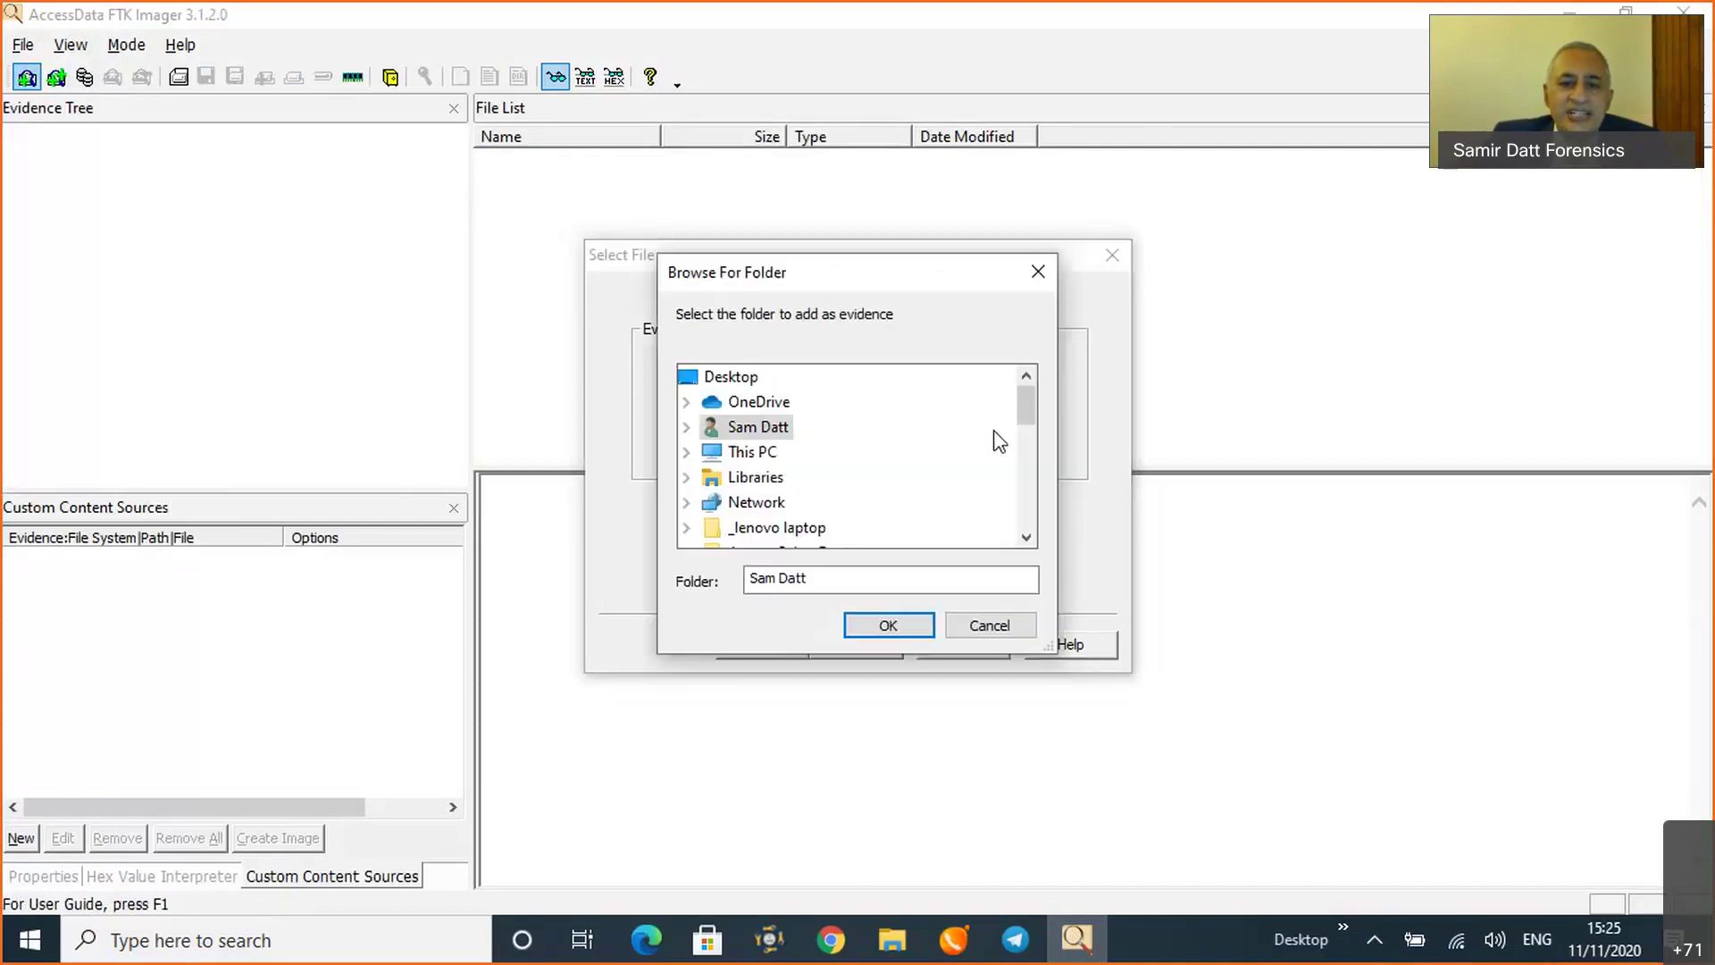
pyautogui.click(731, 383)
pyautogui.scroll(-2, 820, 480)
pyautogui.scroll(-2, 863, 460)
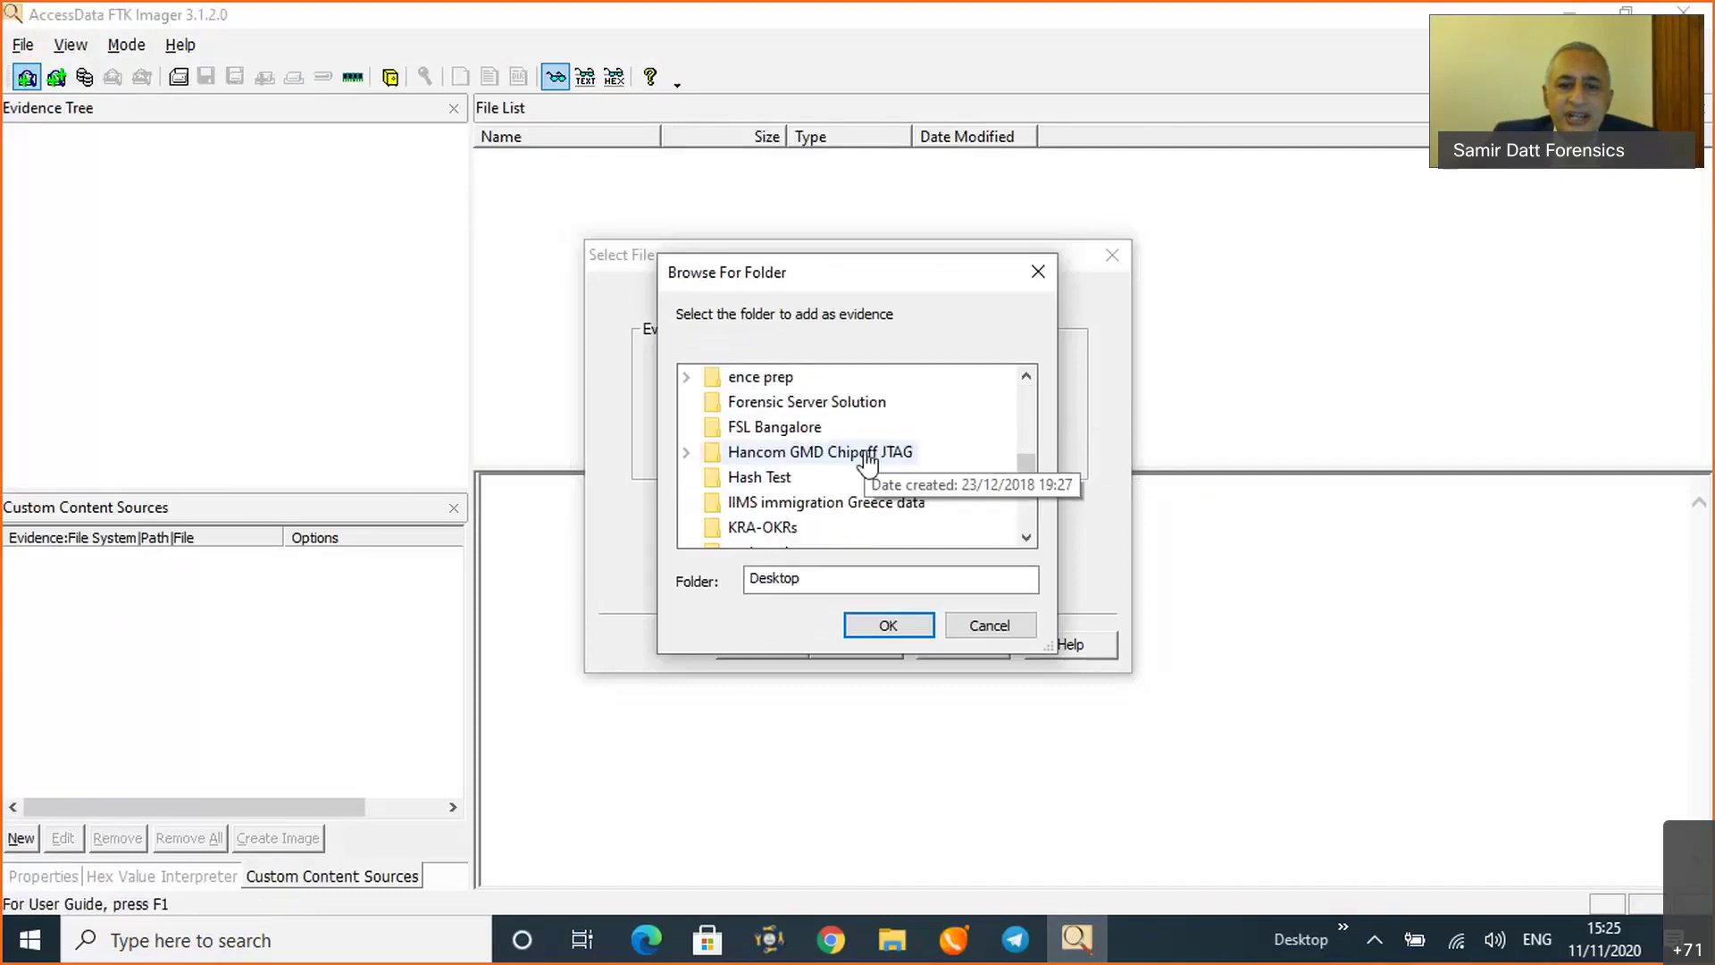
pyautogui.click(784, 483)
pyautogui.click(893, 630)
pyautogui.click(867, 644)
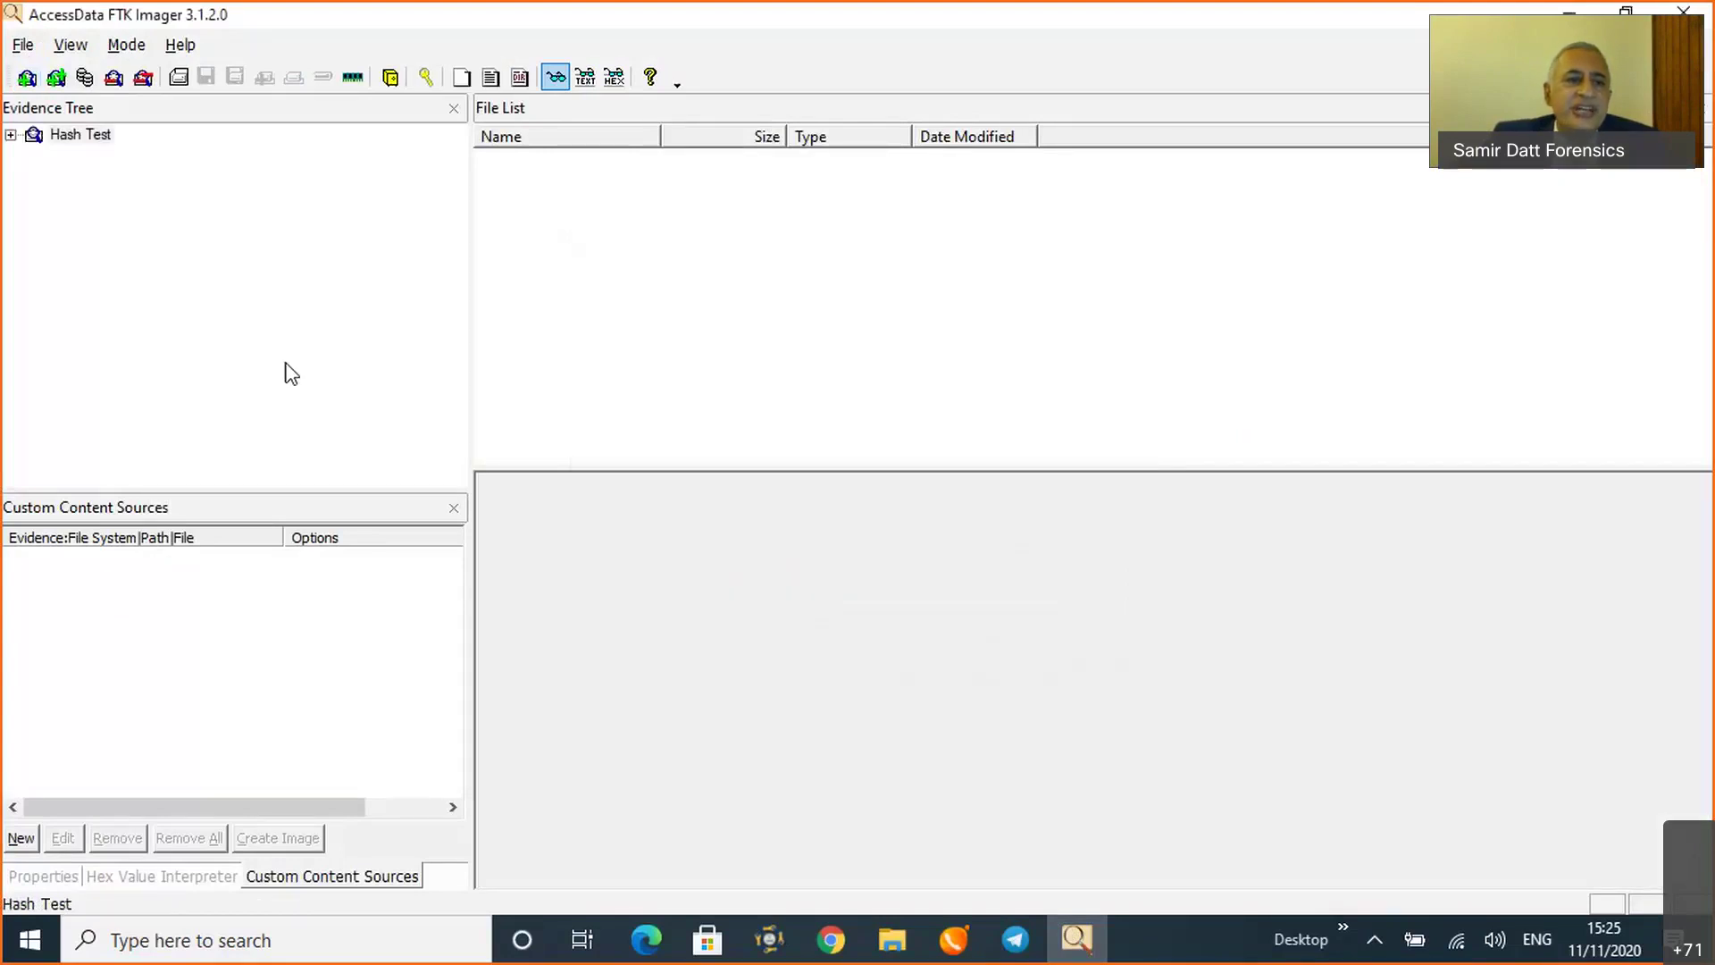
# Expand the Hash Test evidence item and list the files in its folder
pyautogui.click(11, 135)
pyautogui.click(34, 154)
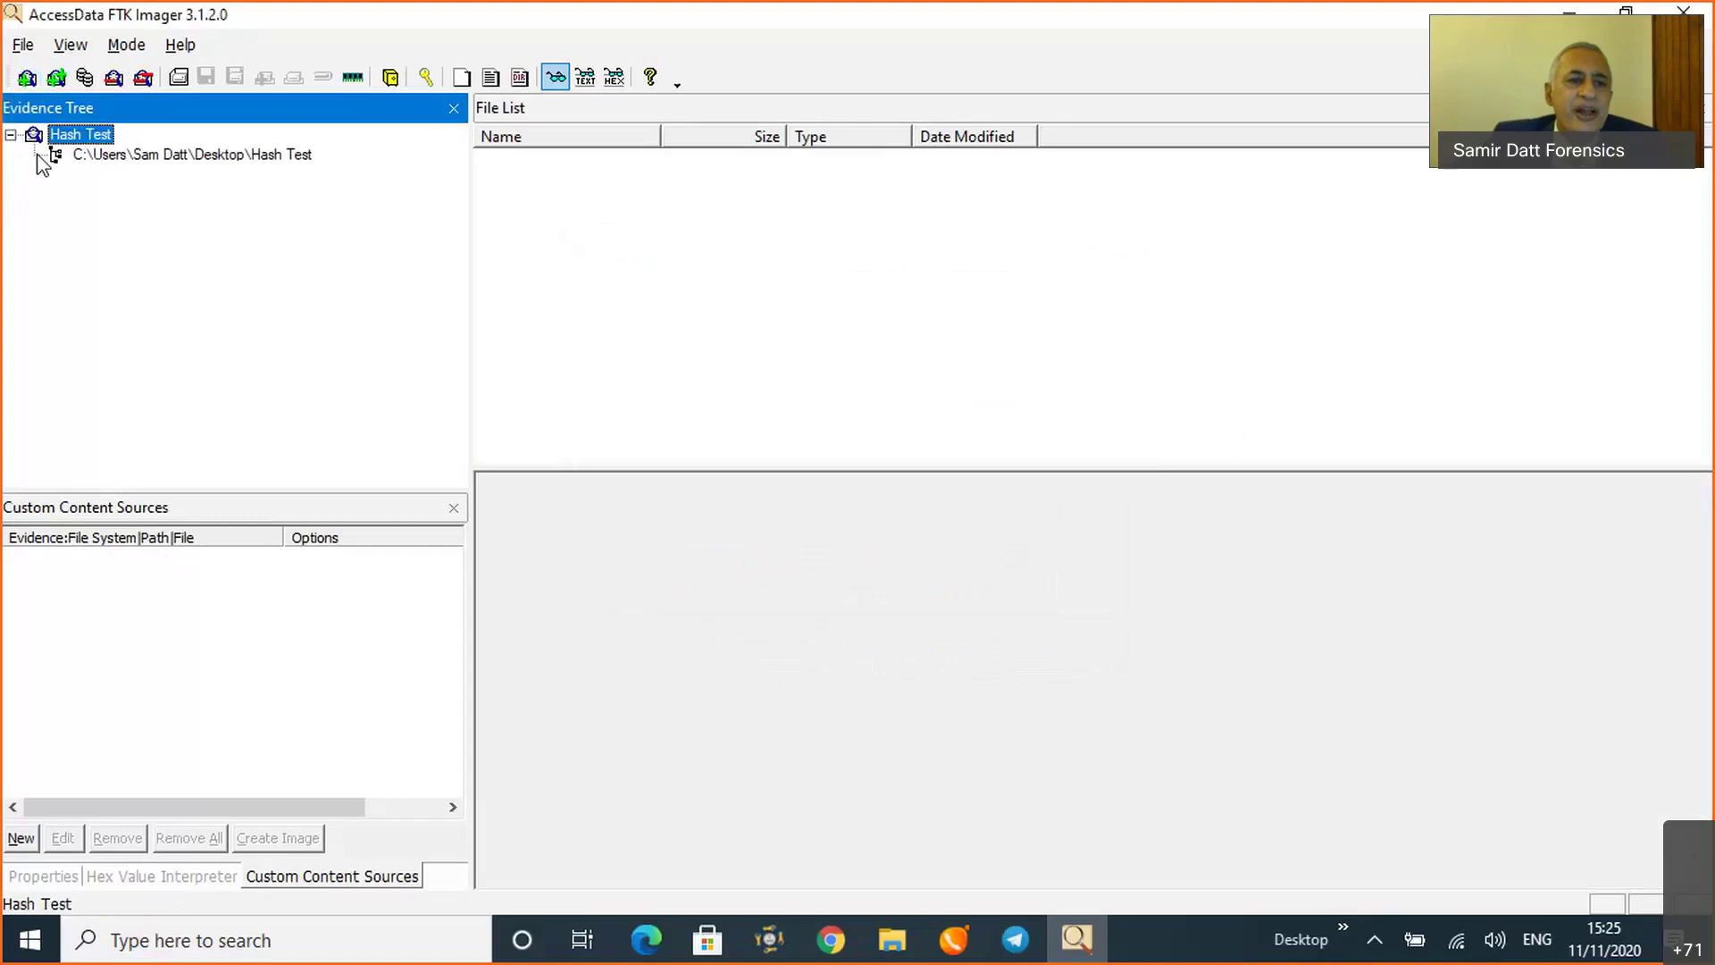
pyautogui.click(207, 157)
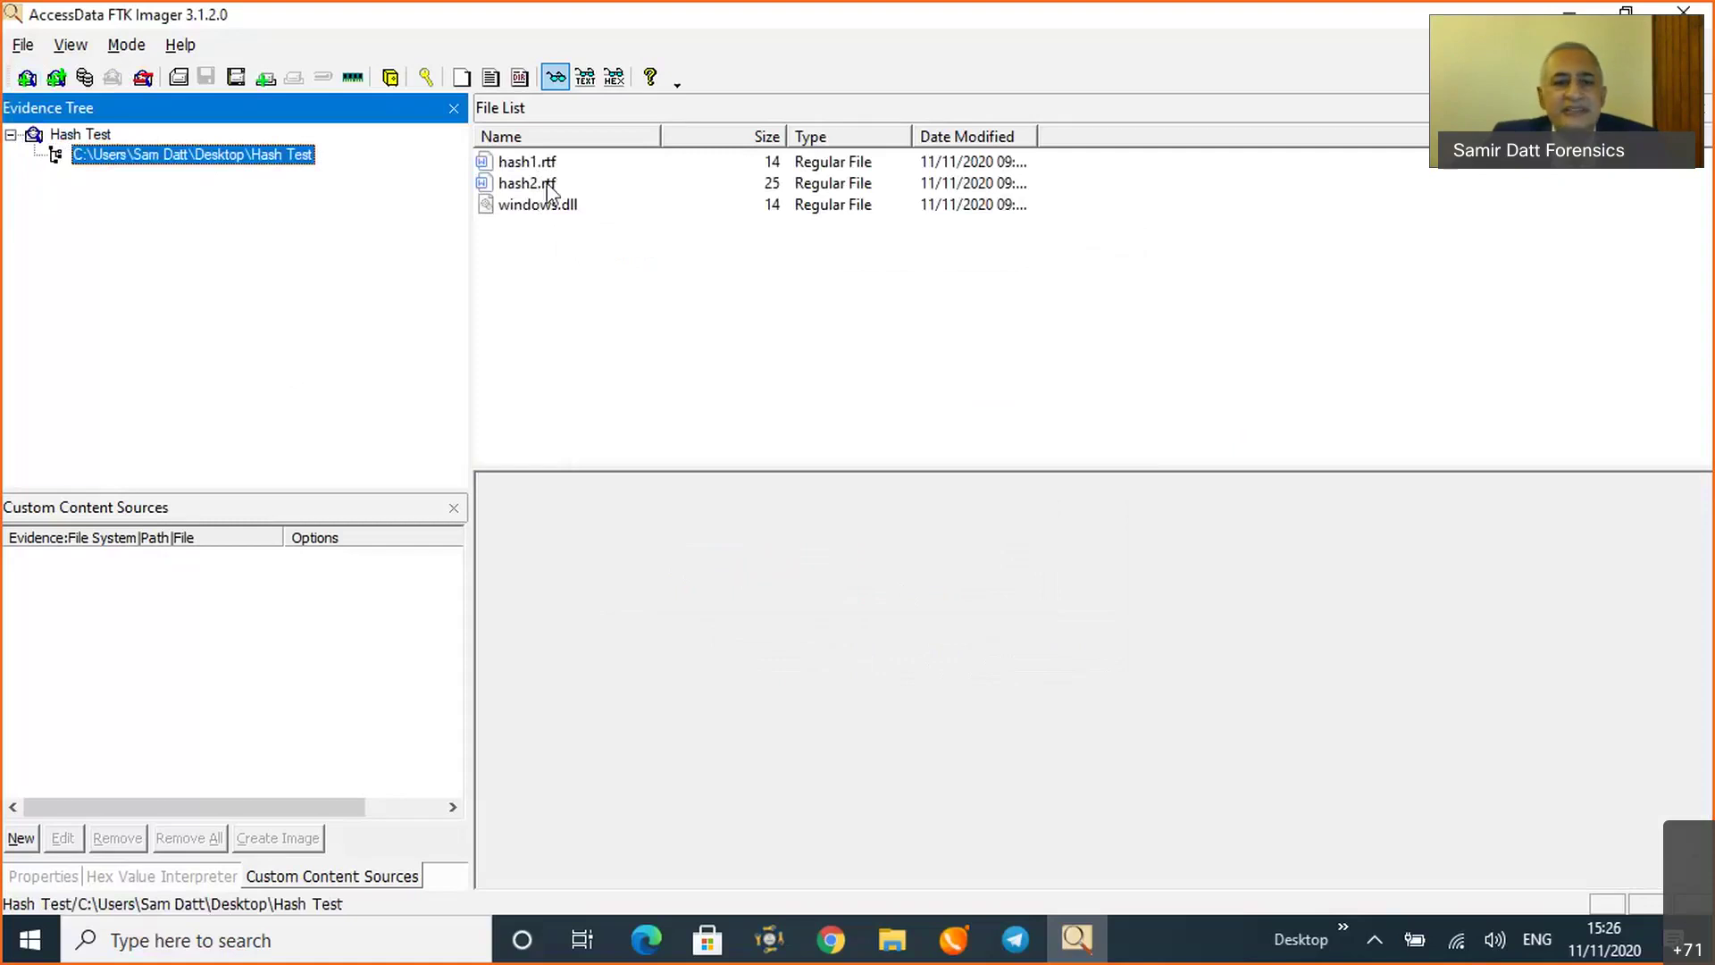
# Export the file hash list of the Hash Test evidence folder as the CSV file "Hash values" into Desktop\Hash Test
pyautogui.rightClick(167, 161)
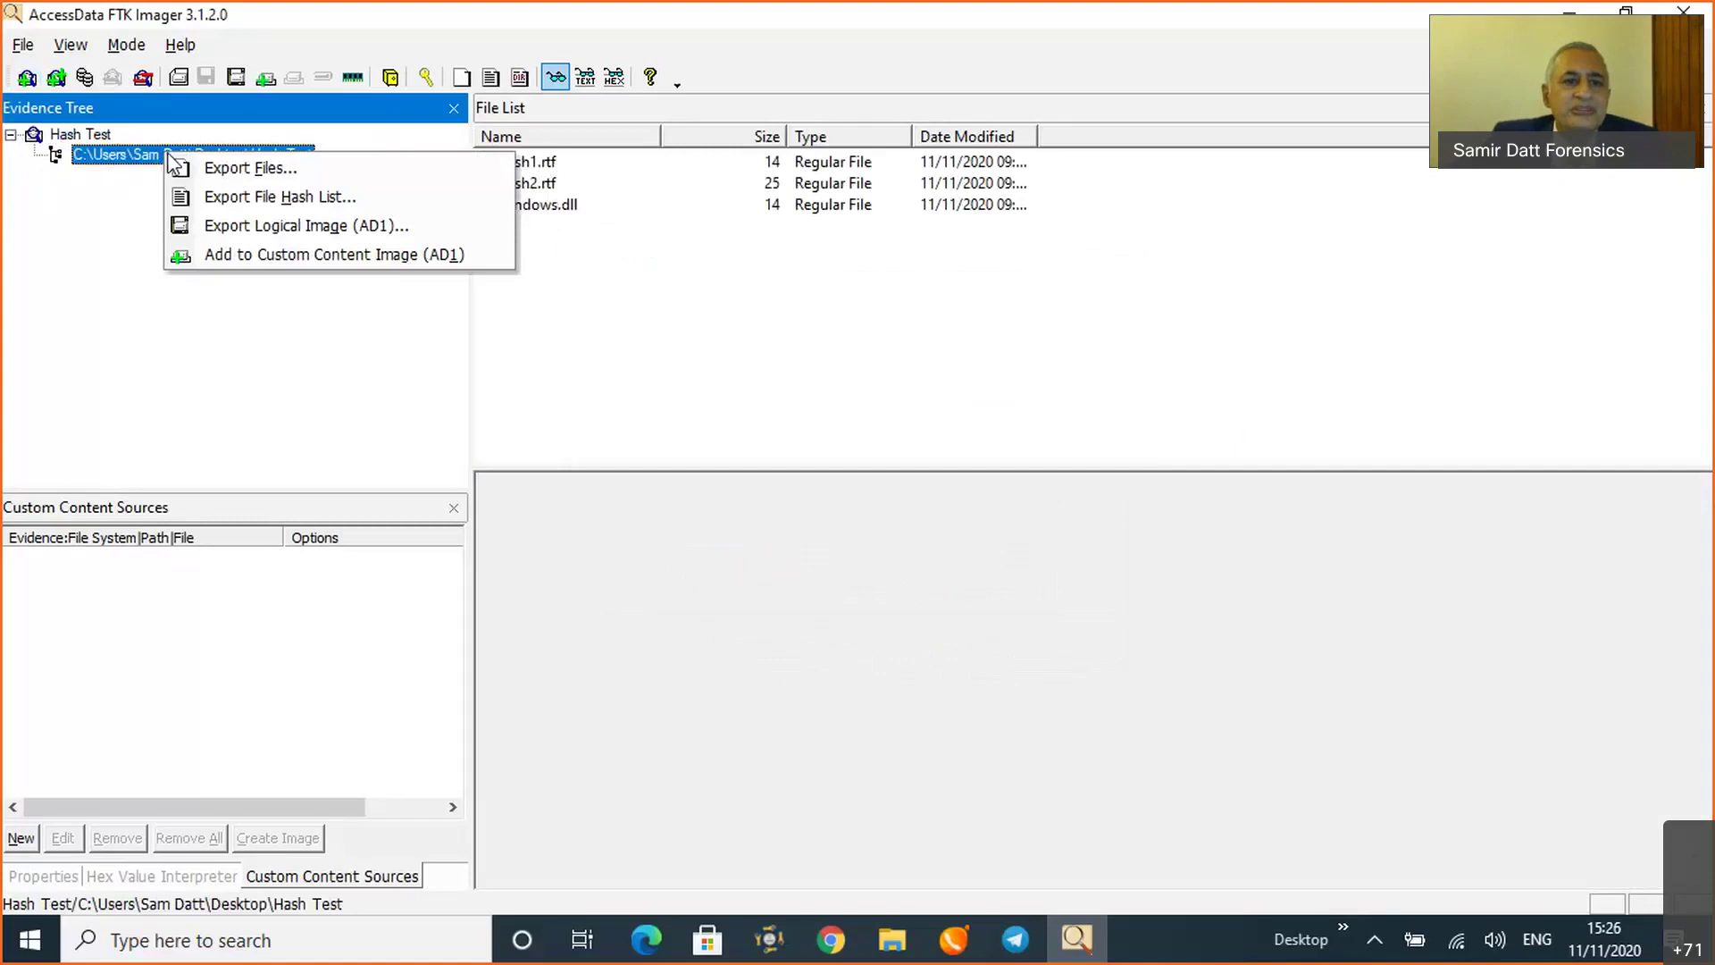
pyautogui.click(229, 203)
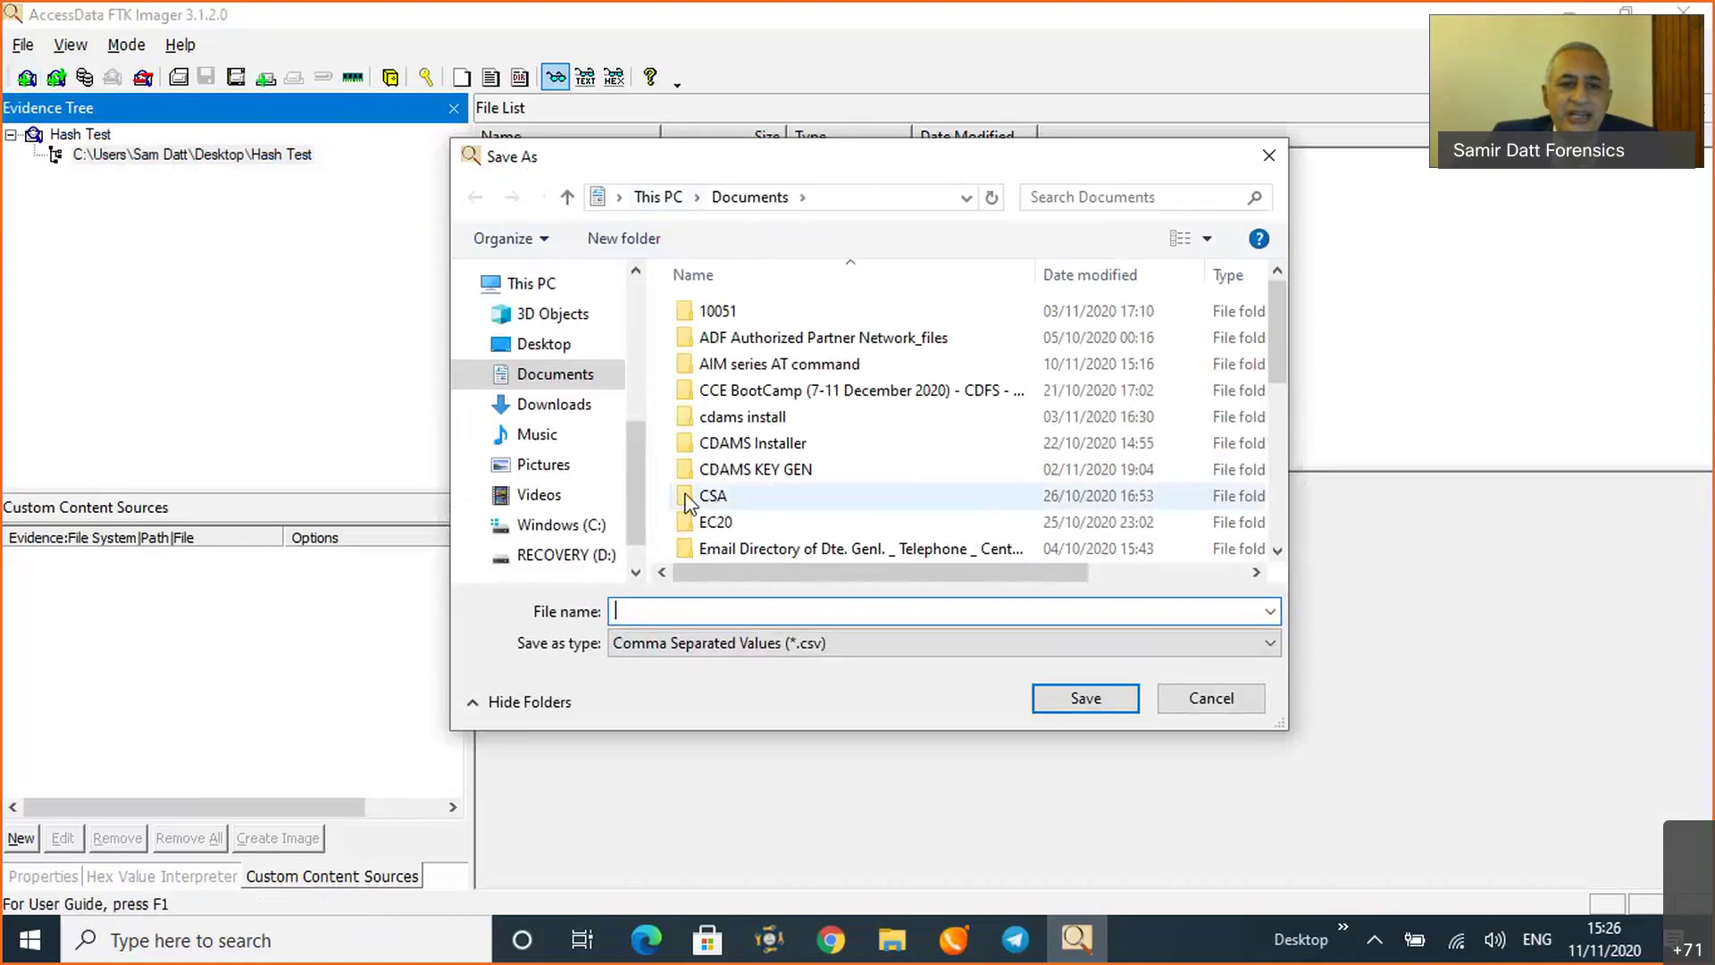
pyautogui.click(540, 344)
pyautogui.scroll(-2, 776, 487)
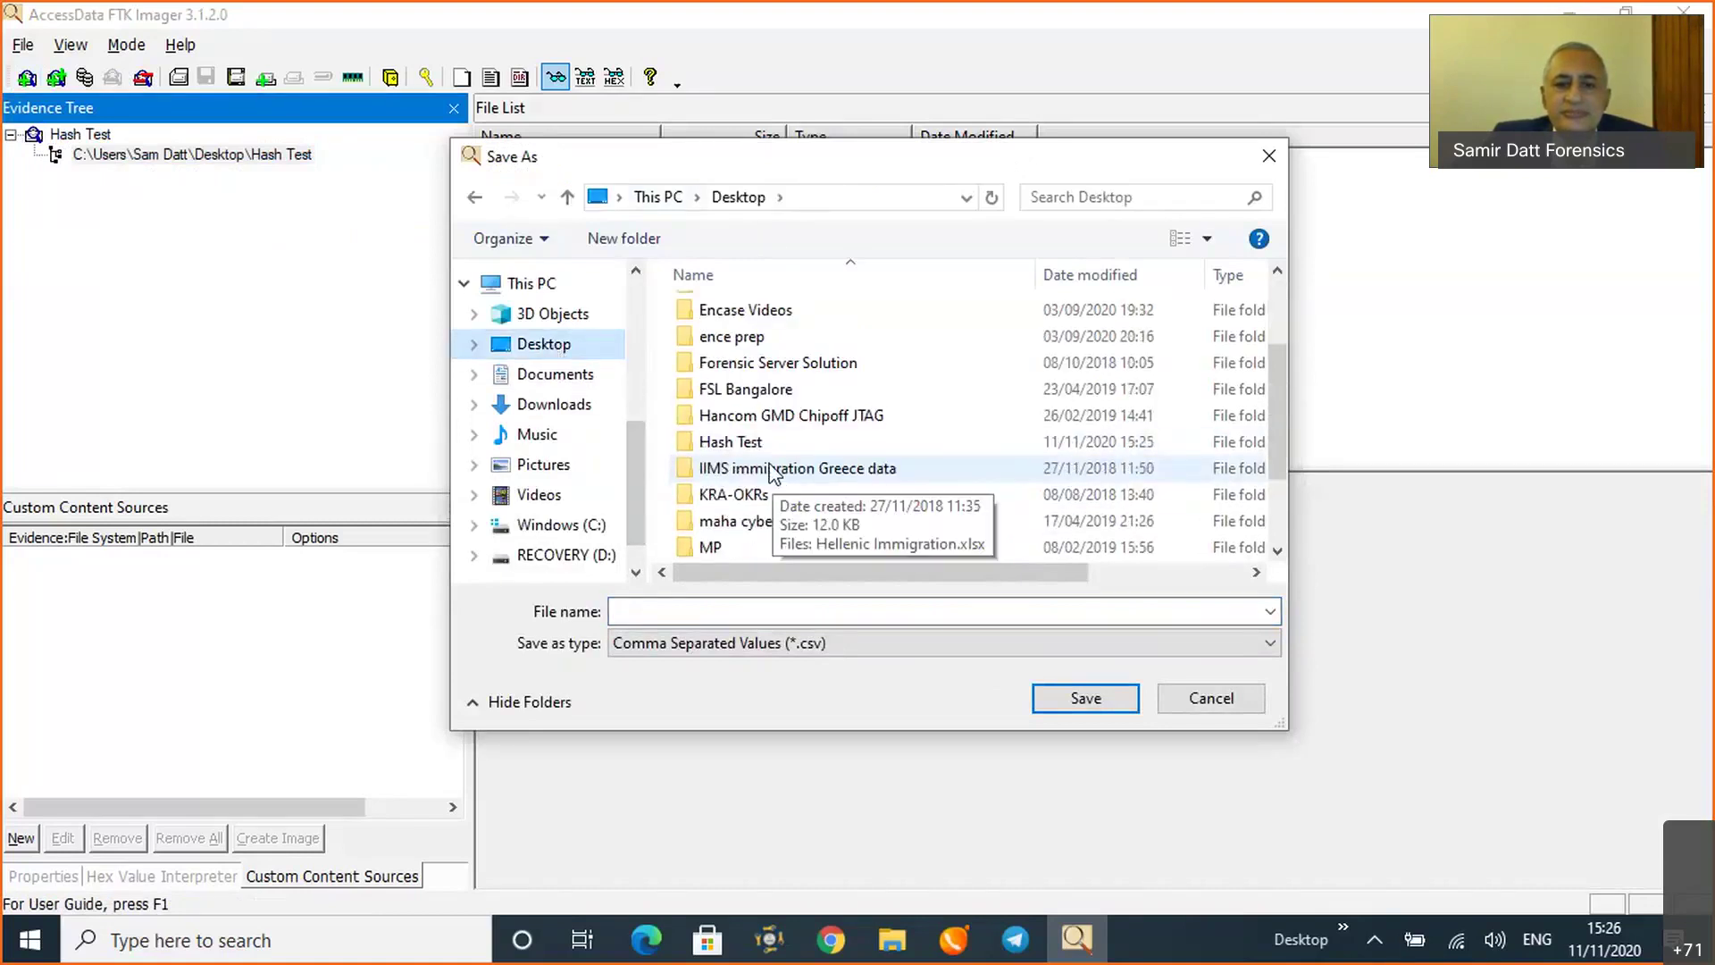
pyautogui.doubleClick(773, 447)
pyautogui.click(680, 611)
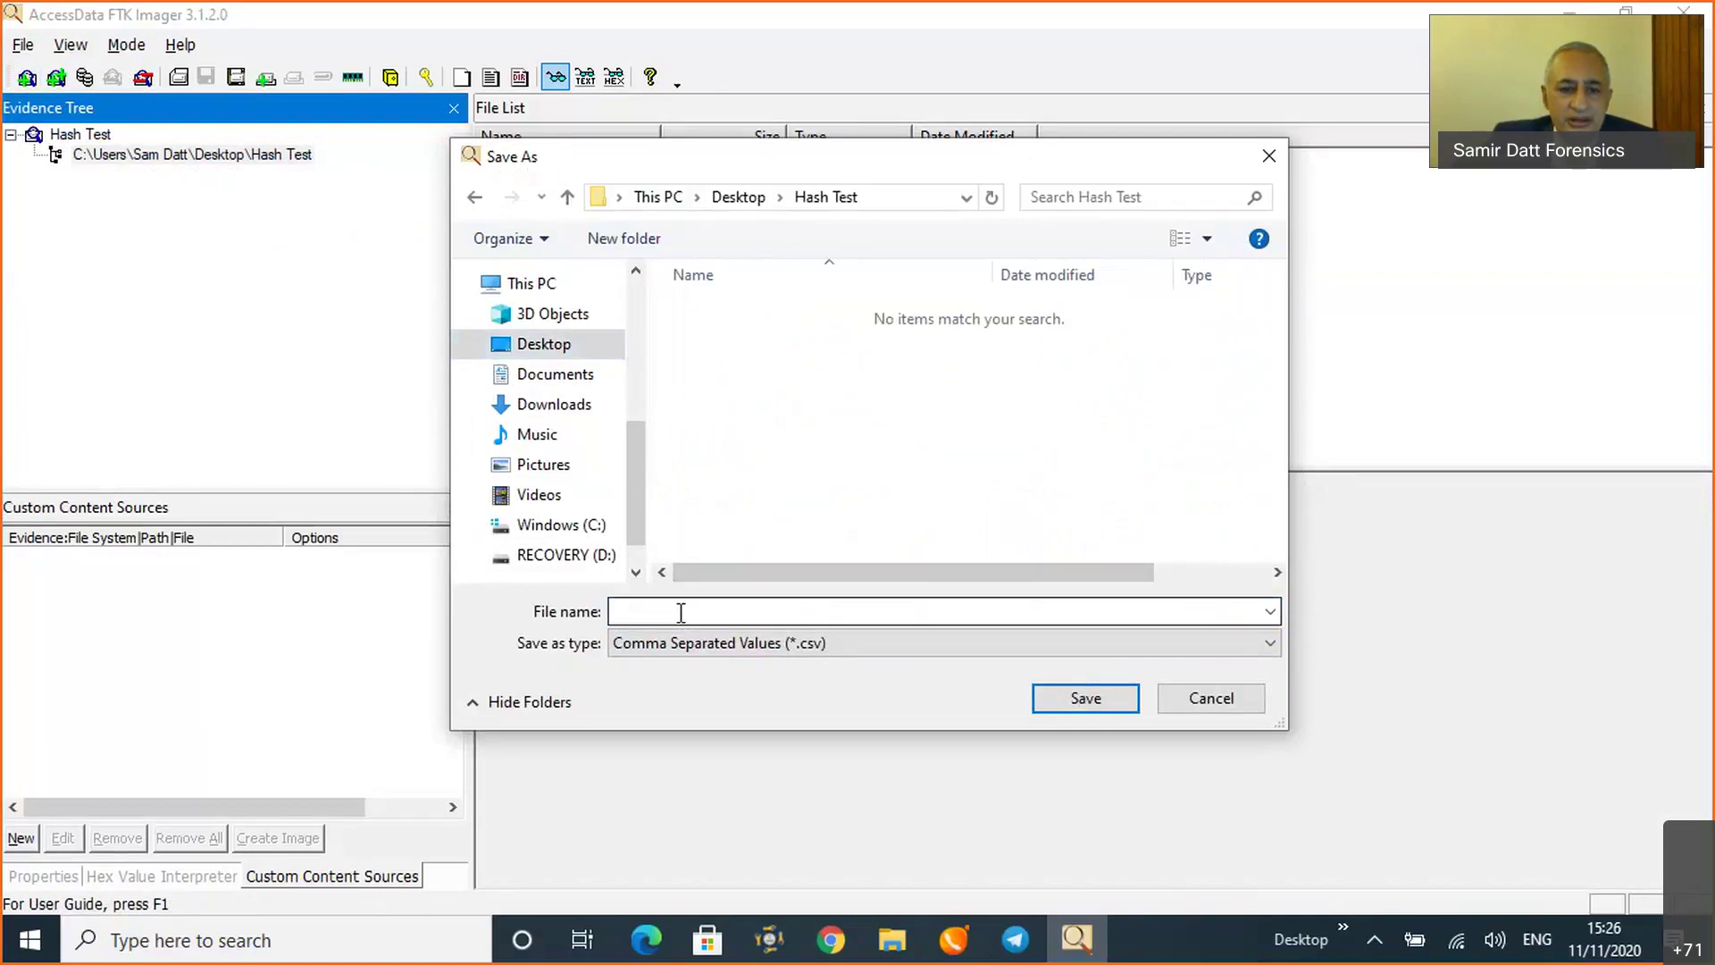
pyautogui.write('Ha')
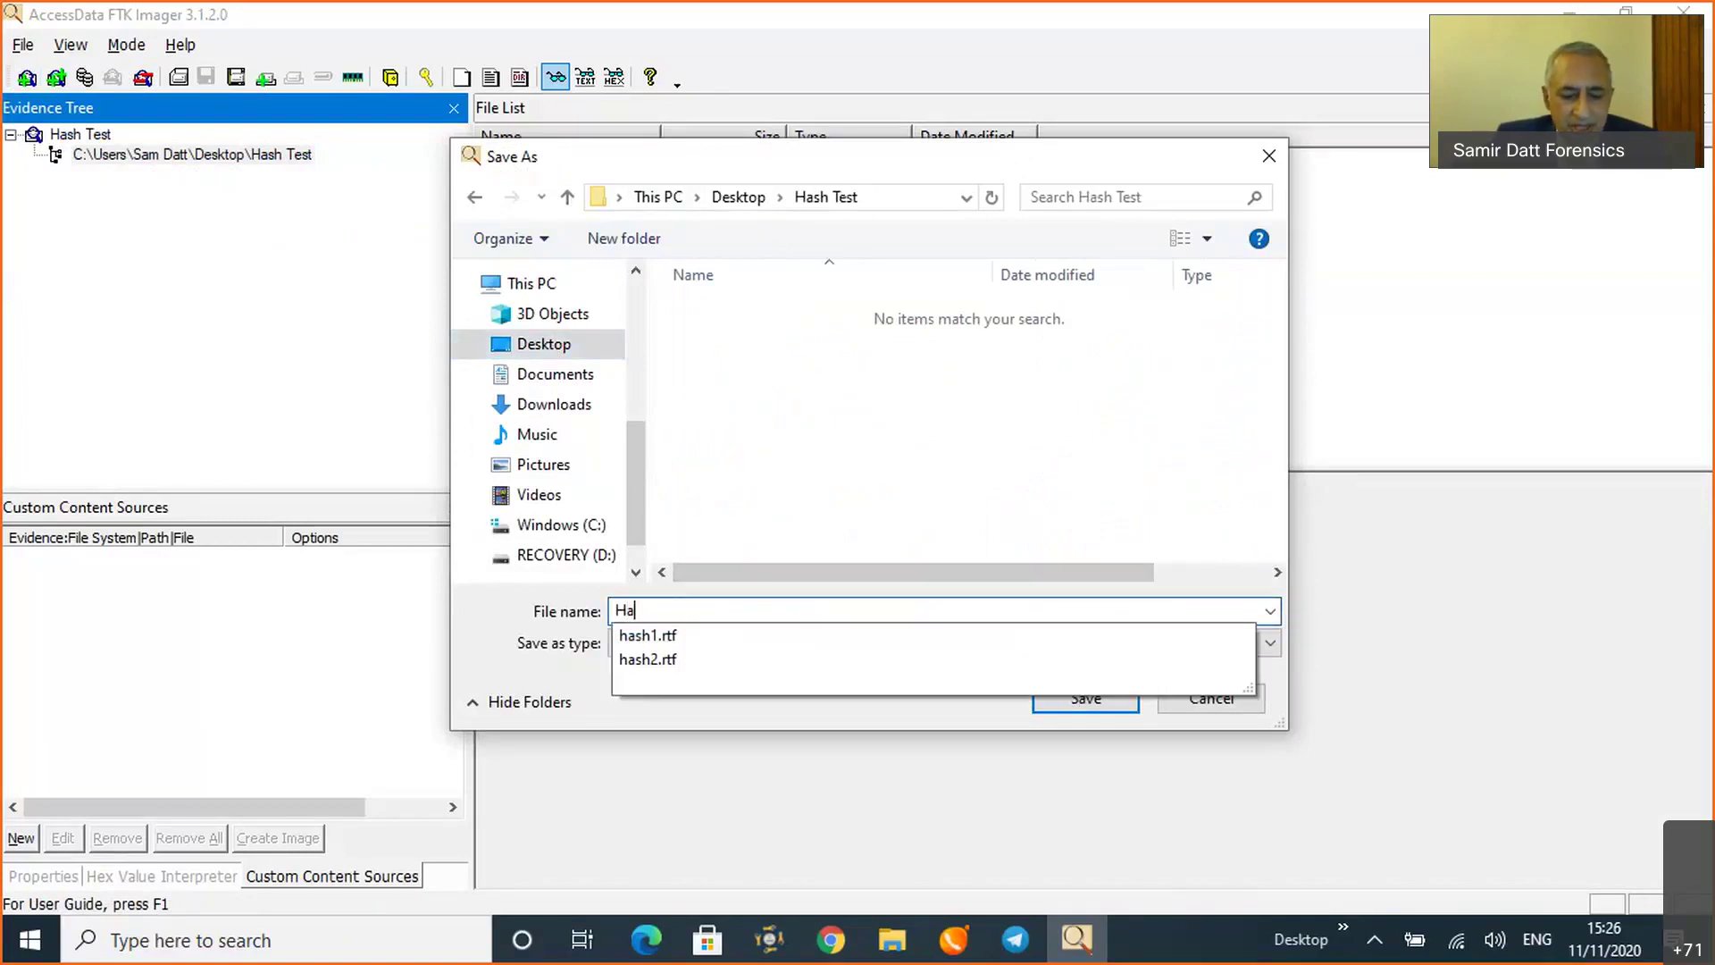
pyautogui.write('sh values')
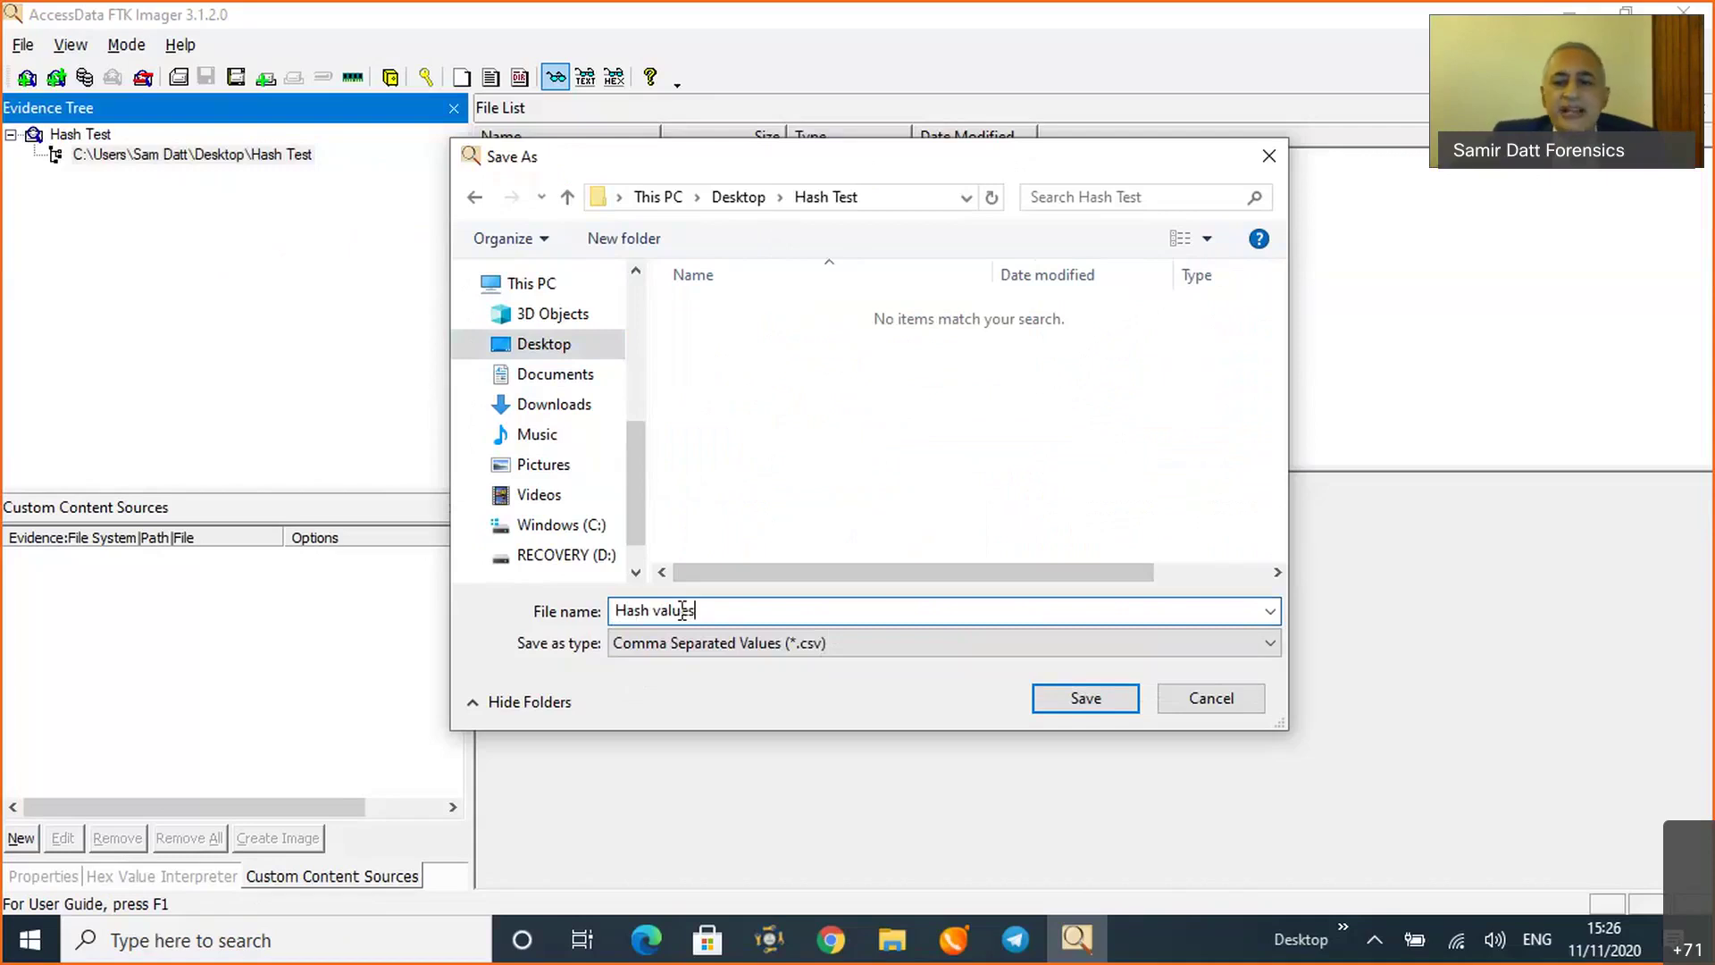
pyautogui.click(1086, 700)
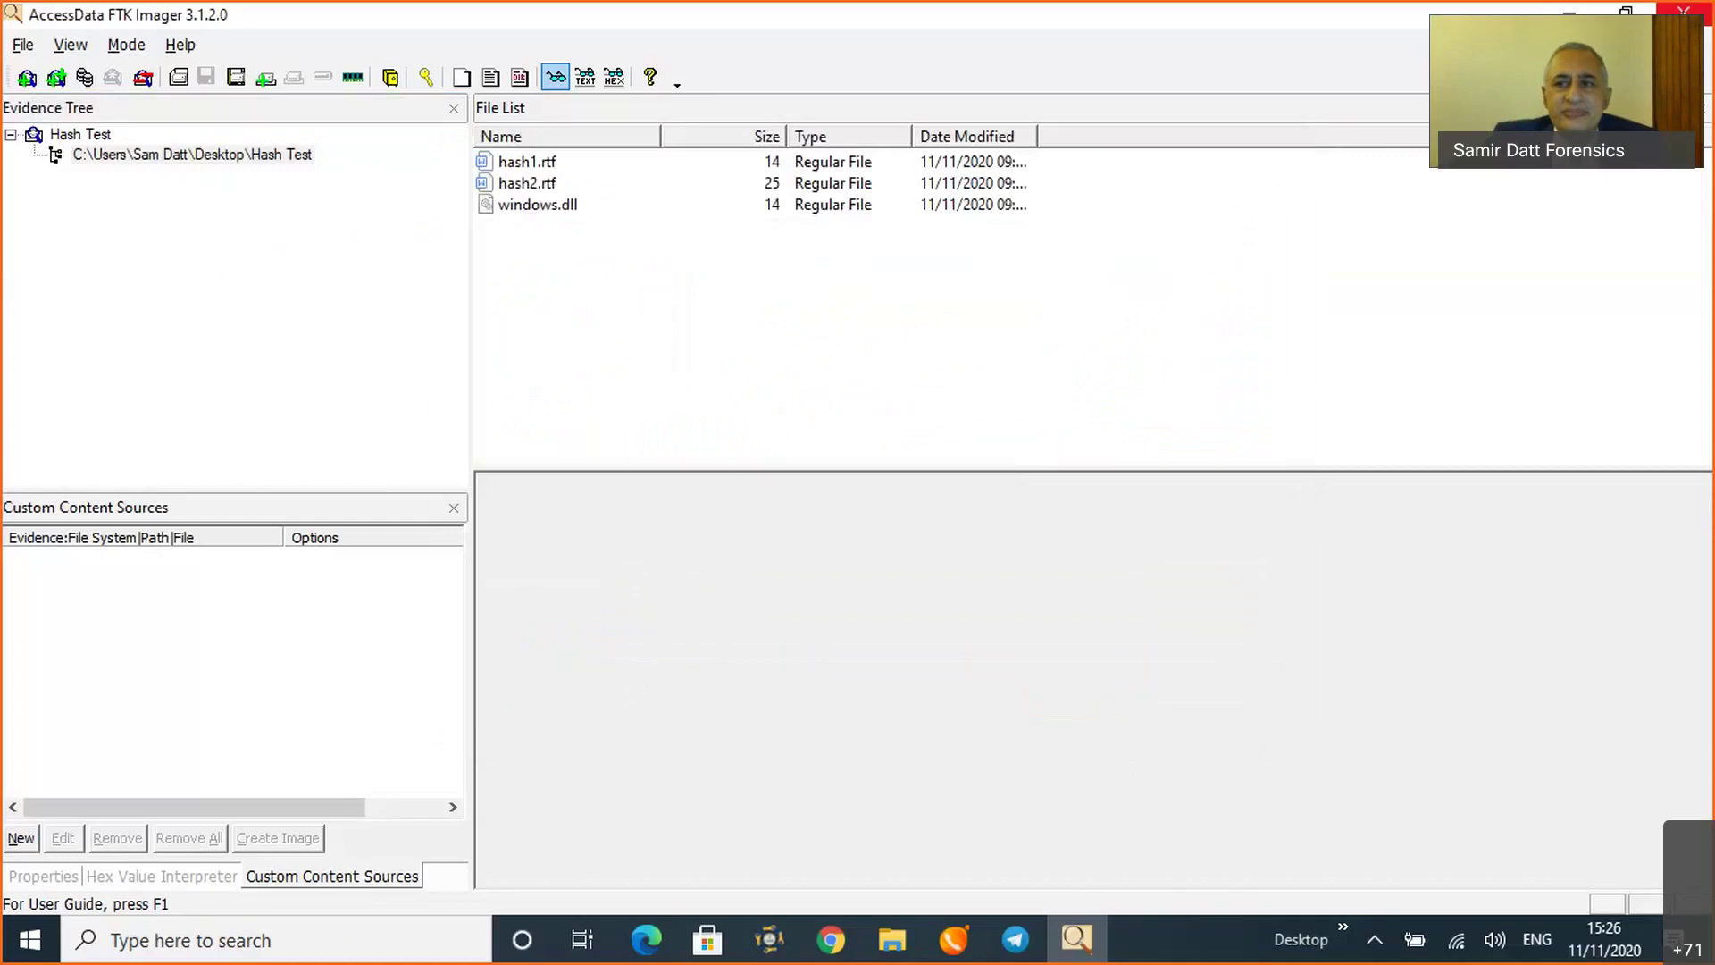
# Close FTK Imager and open Hash values.csv from the Hash Test folder
pyautogui.click(1684, 11)
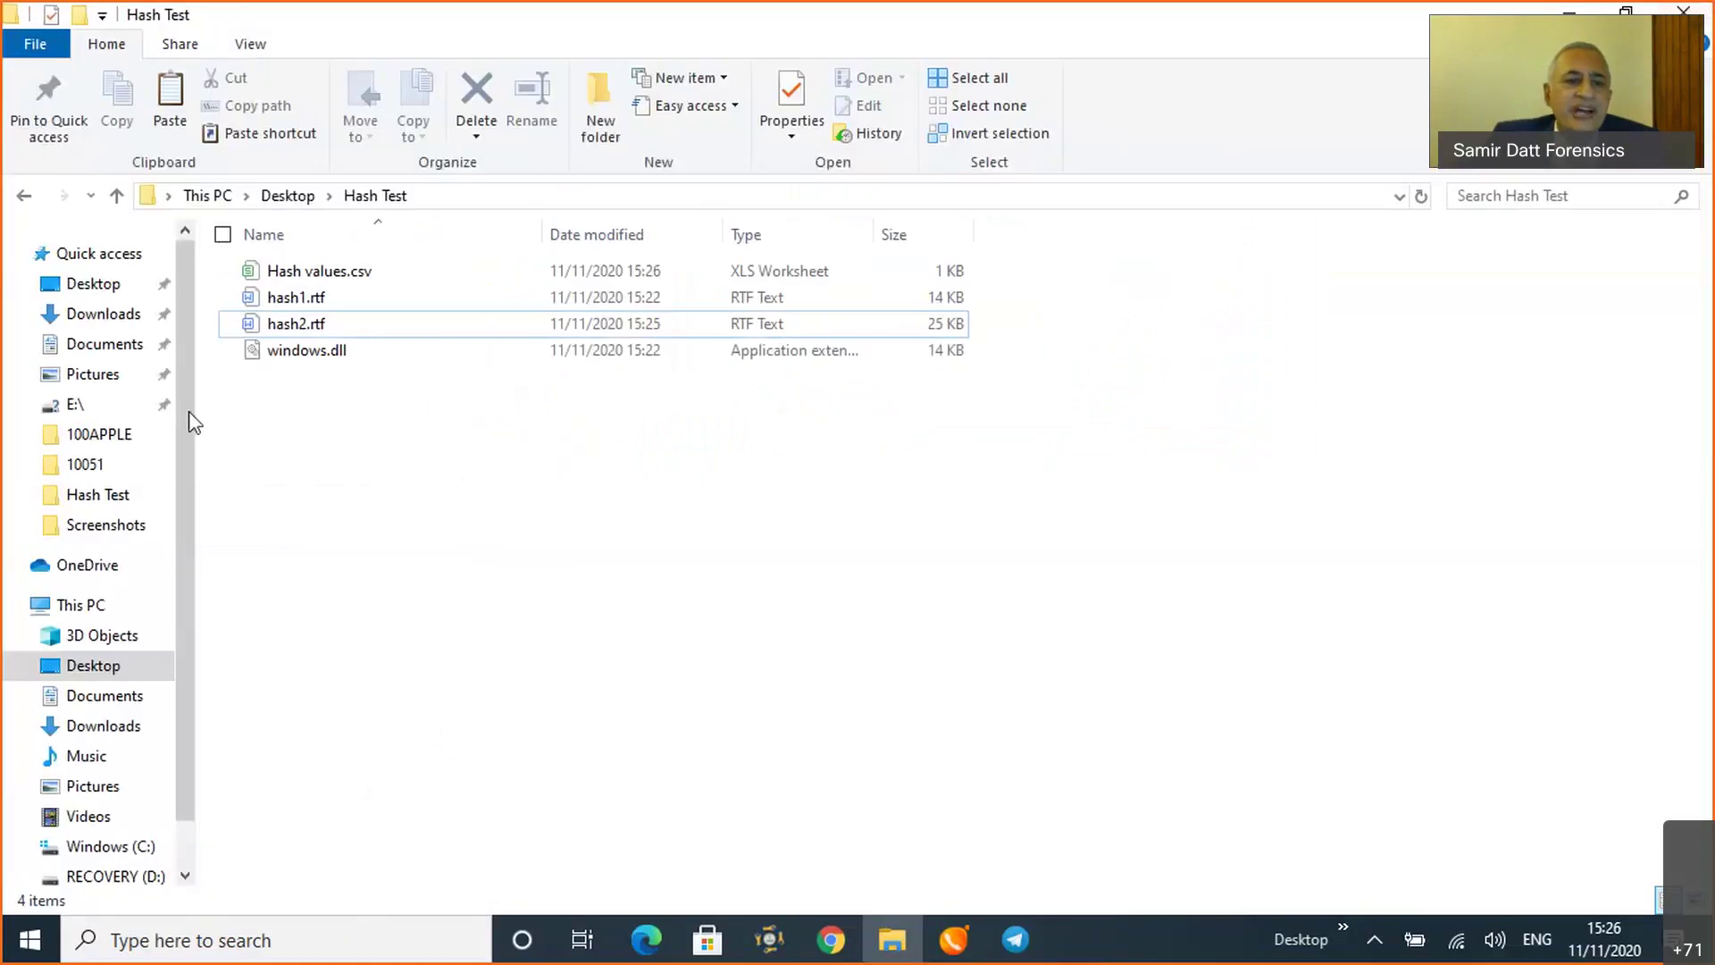
pyautogui.doubleClick(268, 272)
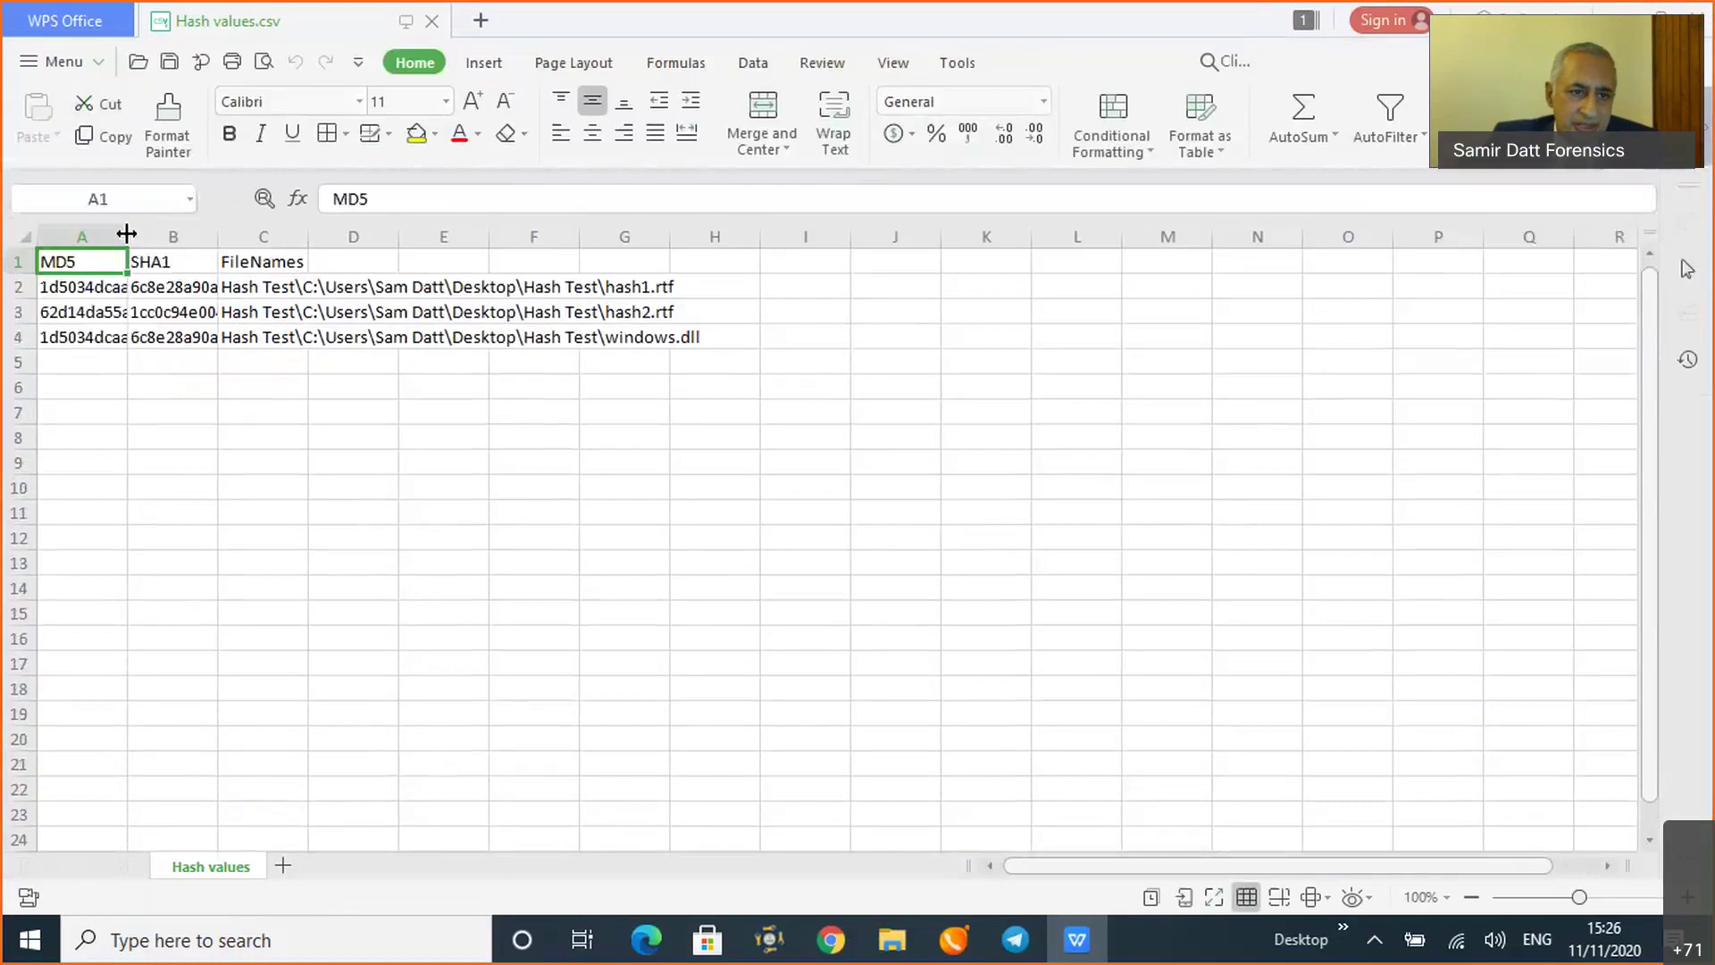
# Widen the MD5, SHA1 and FileNames columns so that their full contents are readable
pyautogui.moveTo(128, 236); pyautogui.dragTo(988, 241)
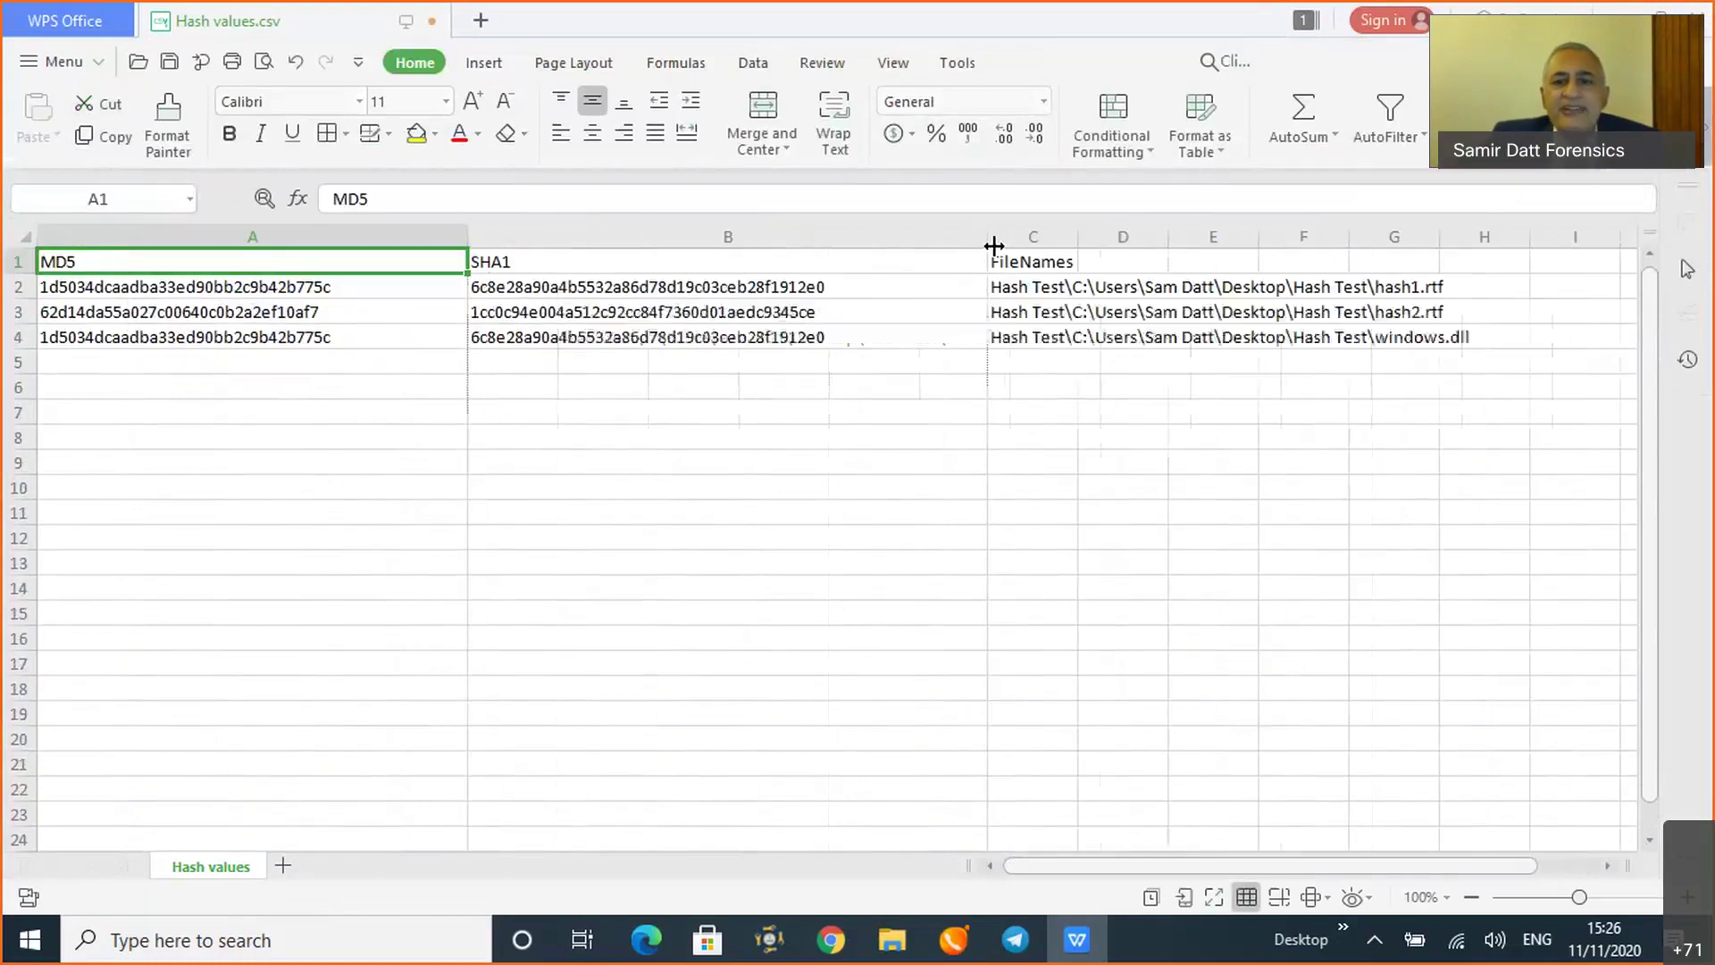
pyautogui.moveTo(468, 239); pyautogui.dragTo(362, 236)
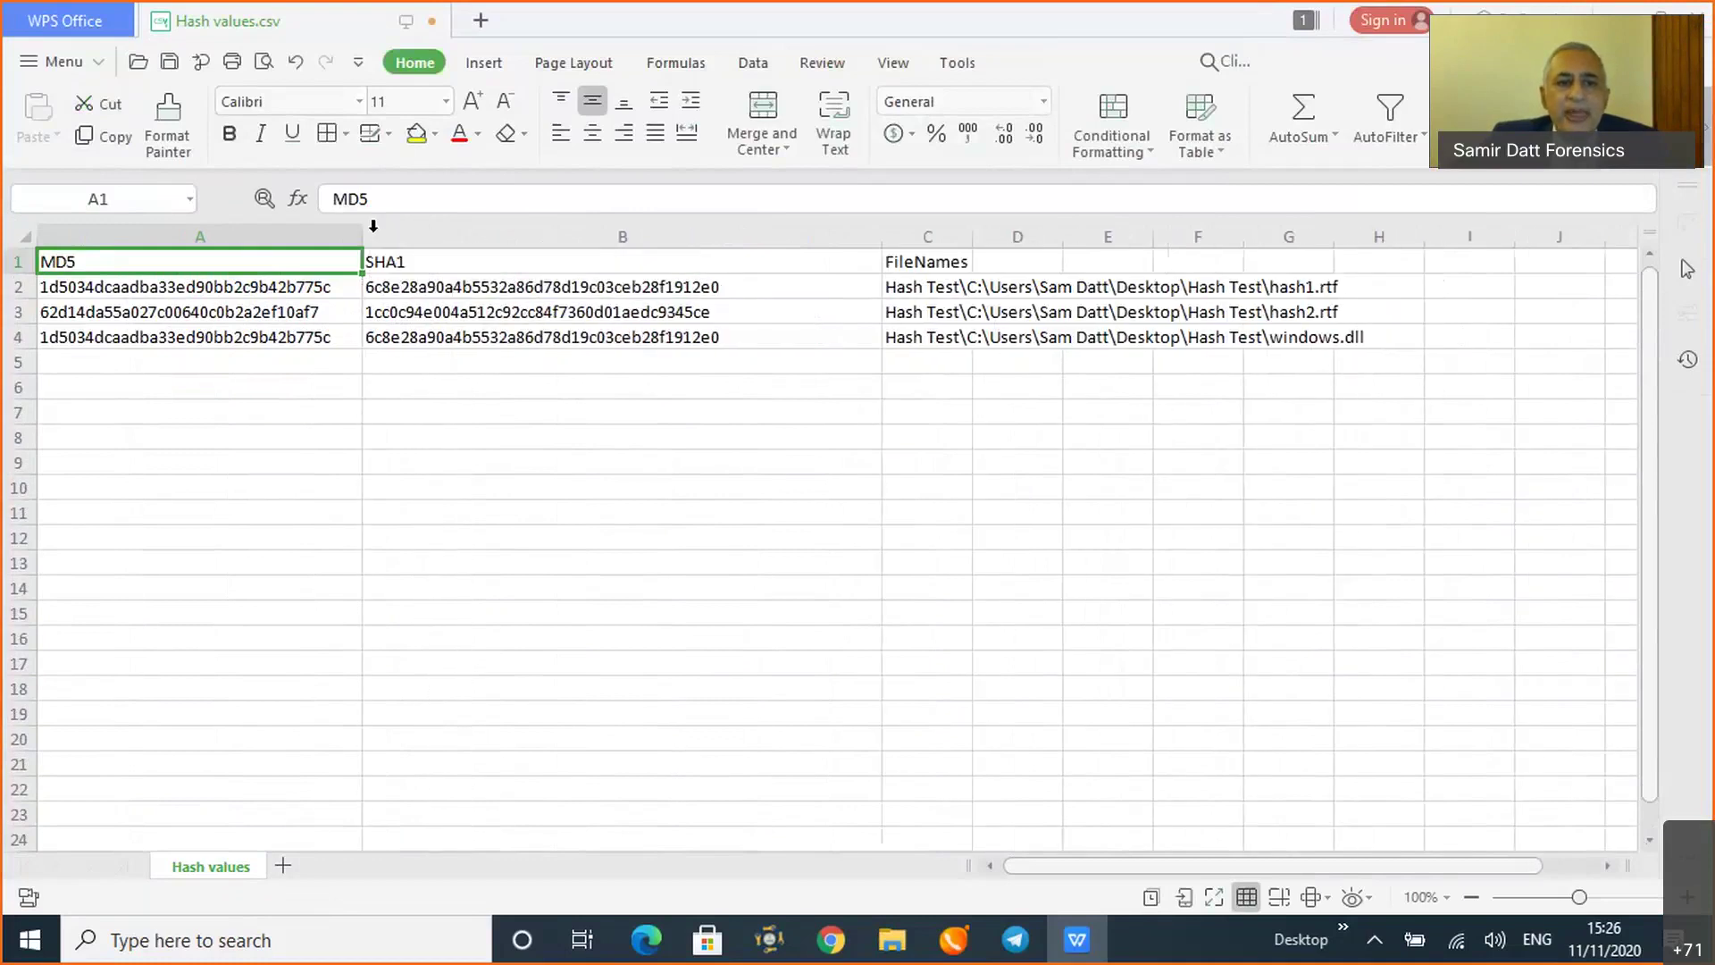
pyautogui.moveTo(881, 237); pyautogui.dragTo(755, 236)
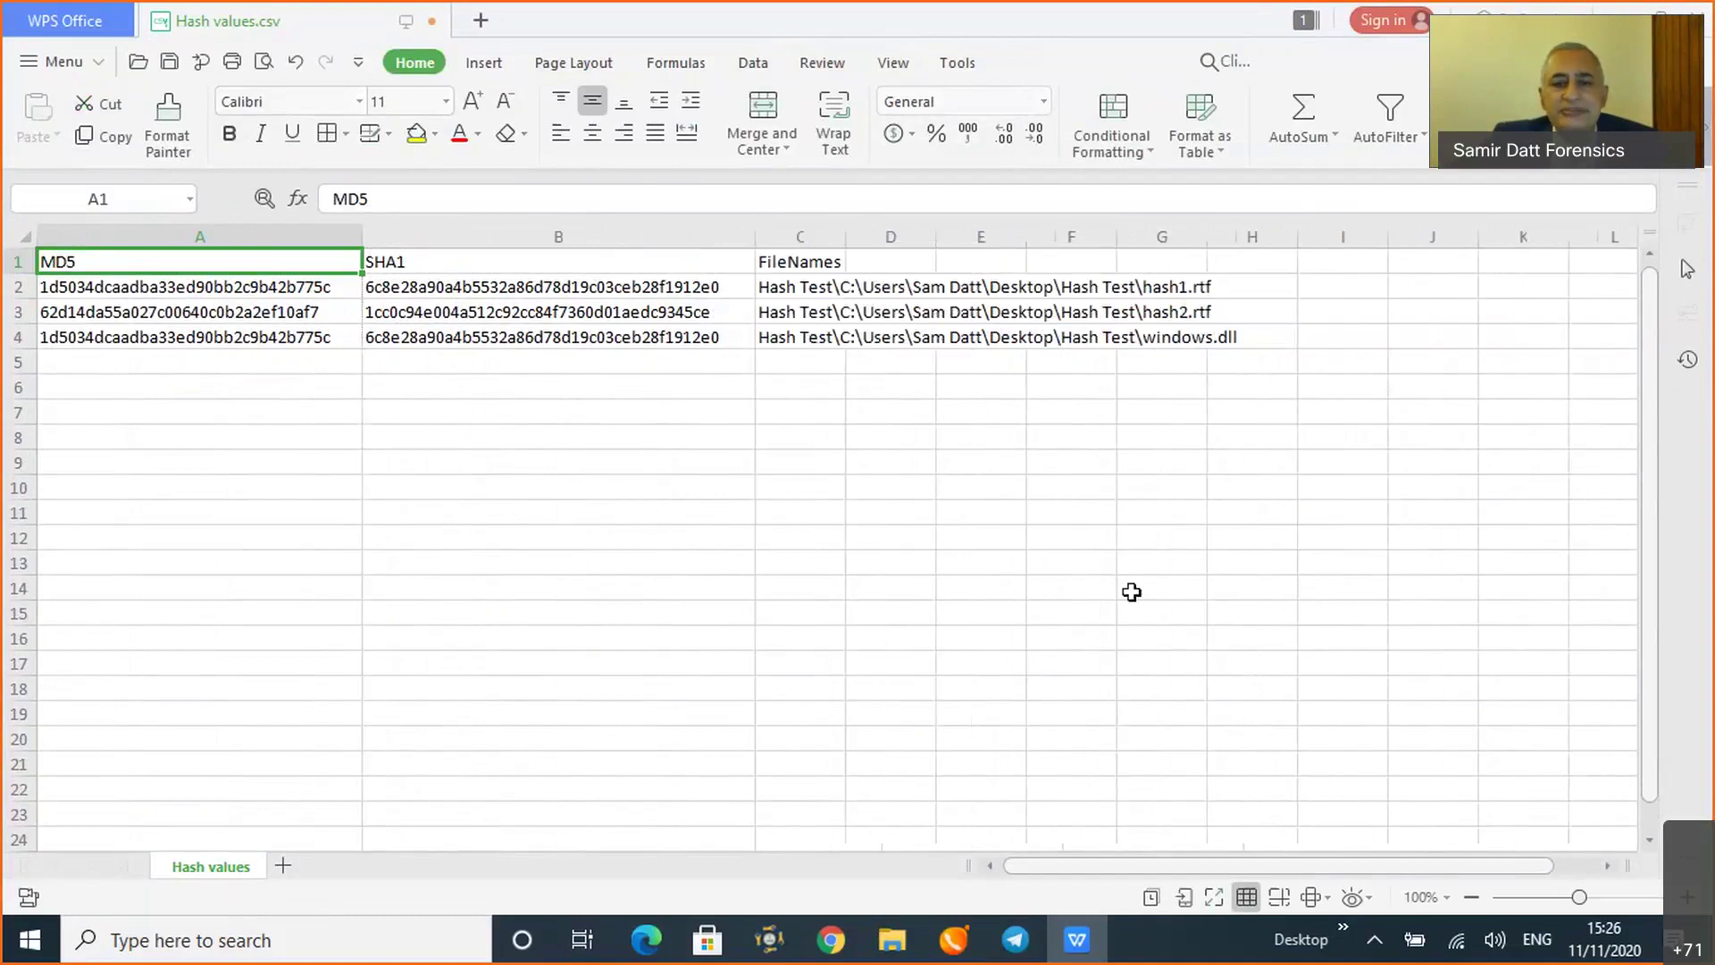
pyautogui.doubleClick(845, 242)
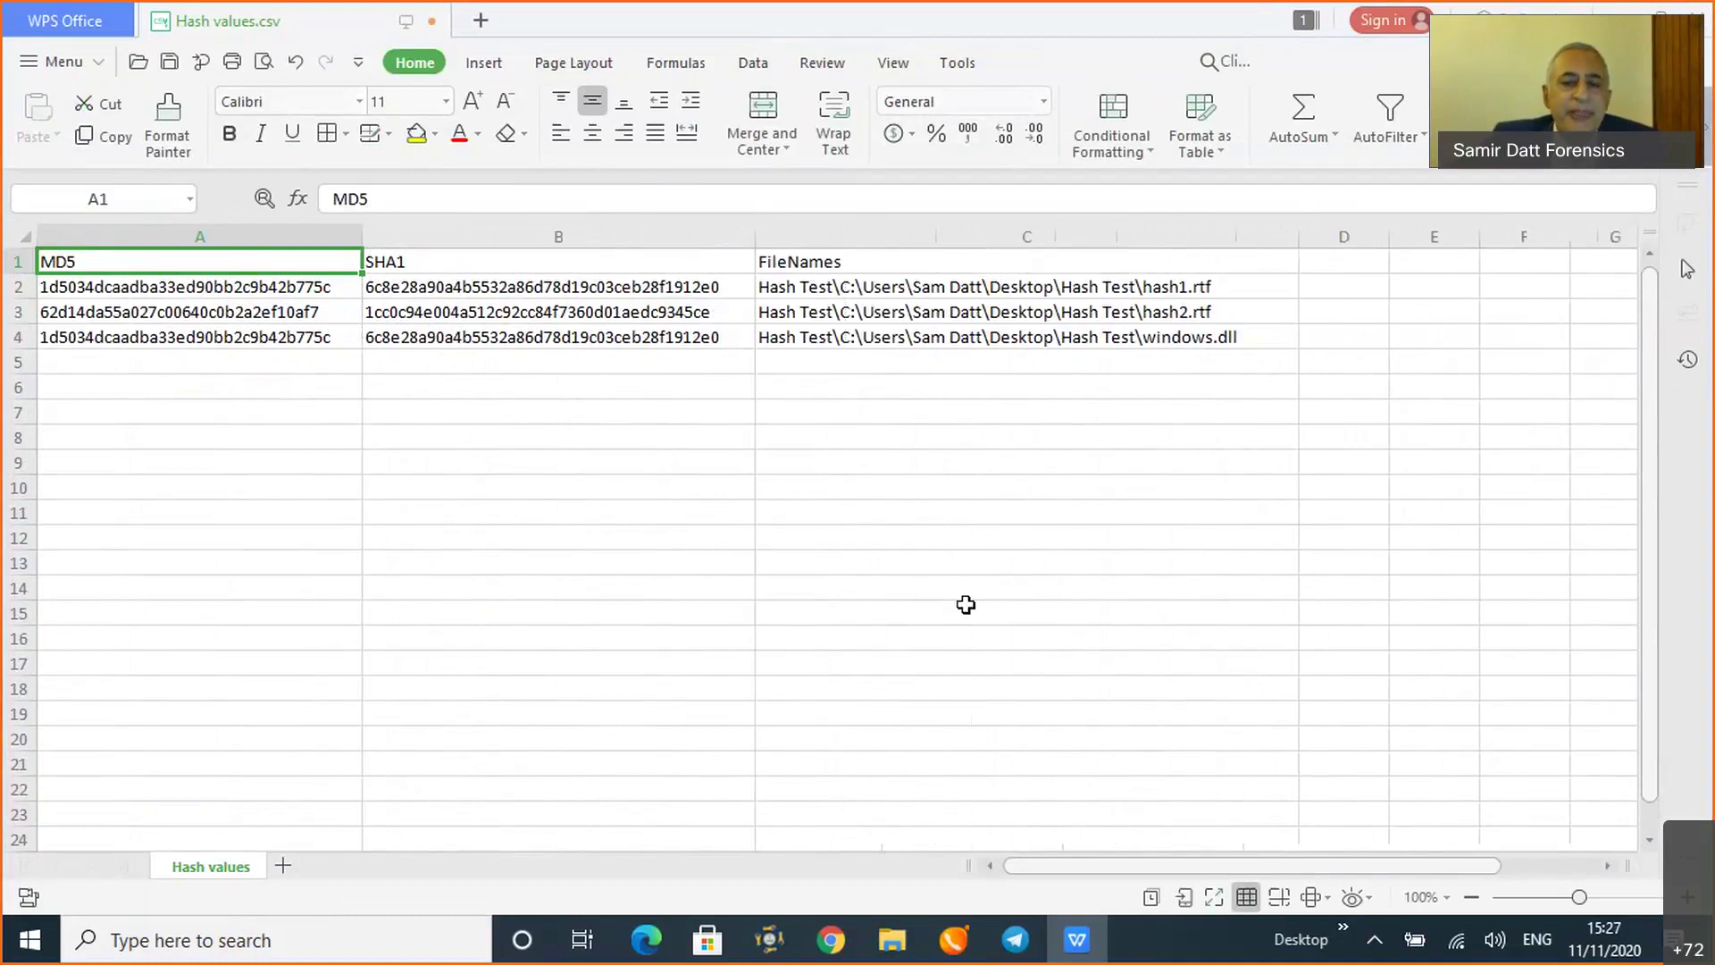
# Move the FileNames column in front of the MD5 column
pyautogui.click(891, 236)
pyautogui.rightClick(893, 238)
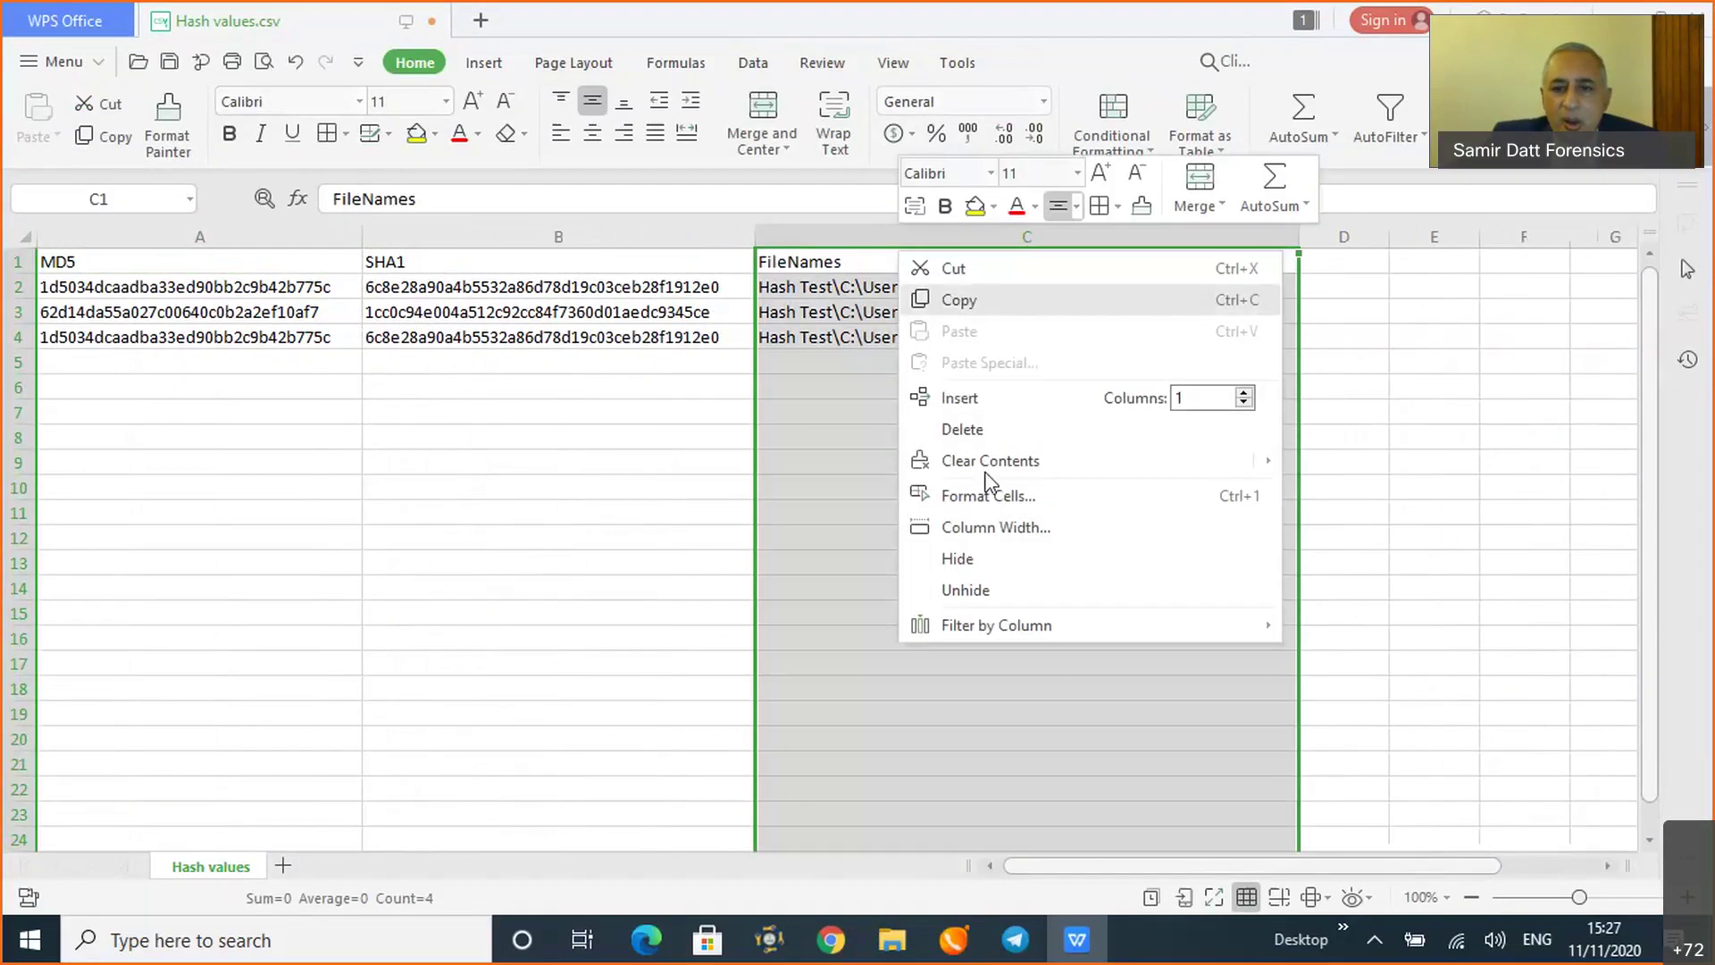
pyautogui.click(963, 293)
pyautogui.click(104, 238)
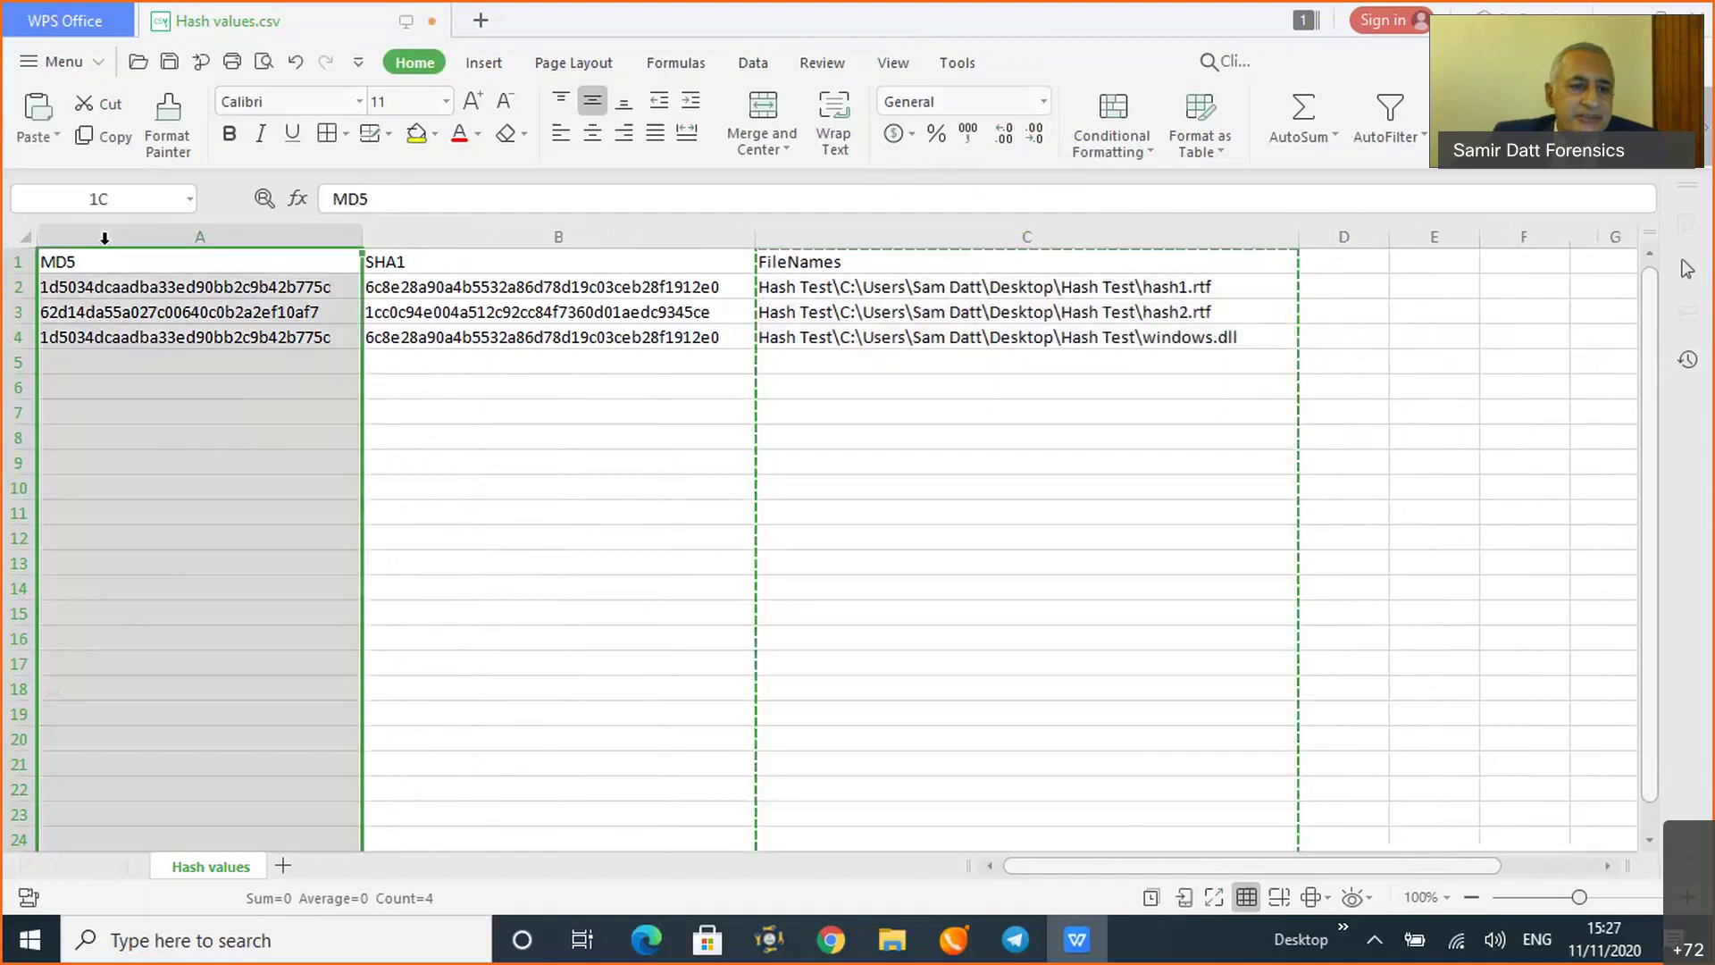
pyautogui.rightClick(105, 241)
pyautogui.click(148, 401)
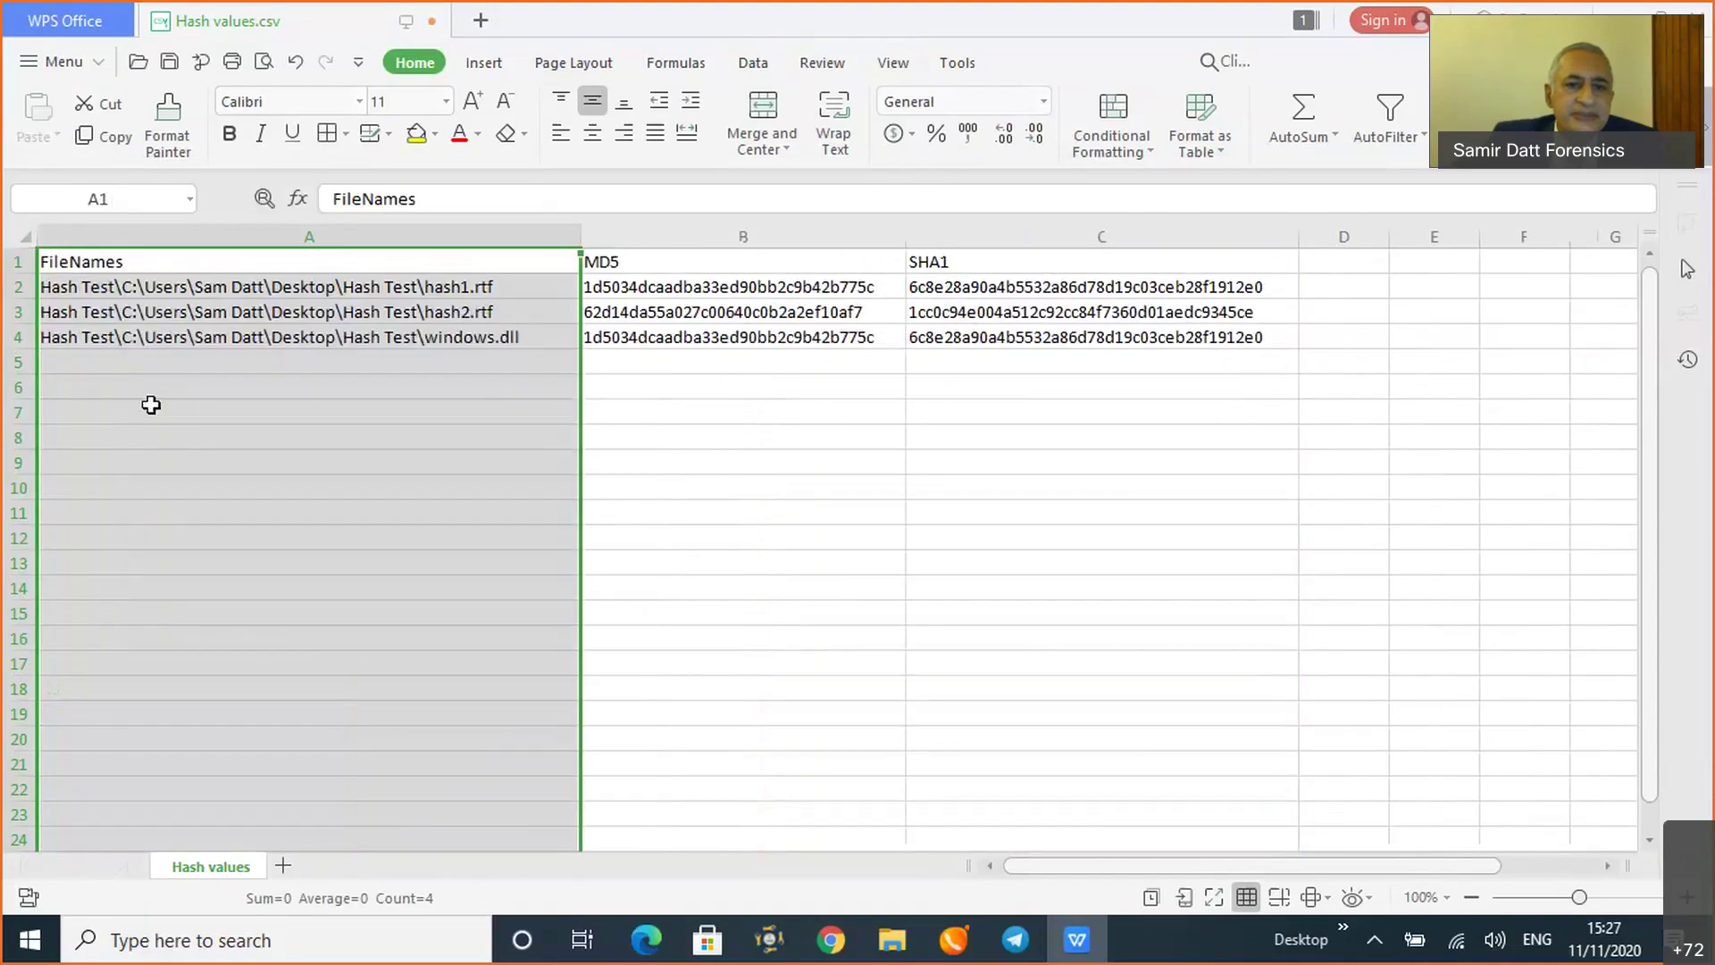
pyautogui.click(593, 597)
# Fill the header cells FileNames, MD5 and SHA1 (A1:C1) with yellow
pyautogui.click(67, 264)
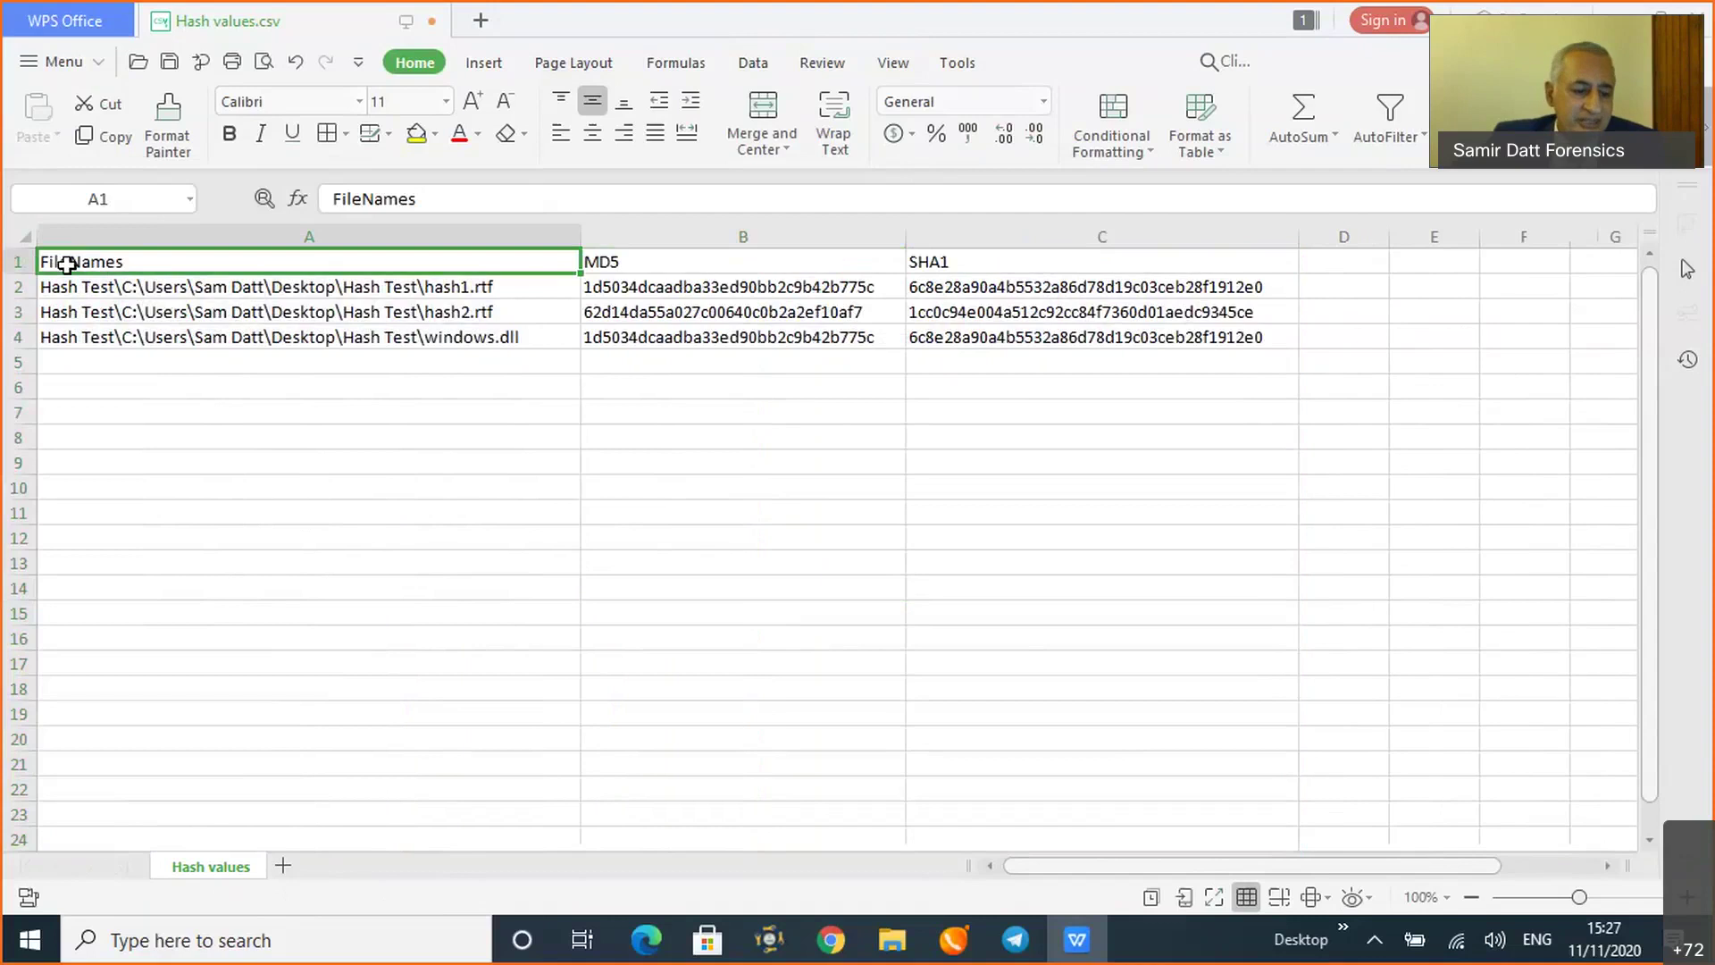
pyautogui.keyDown('shift'); pyautogui.click(1195, 261); pyautogui.keyUp('shift')
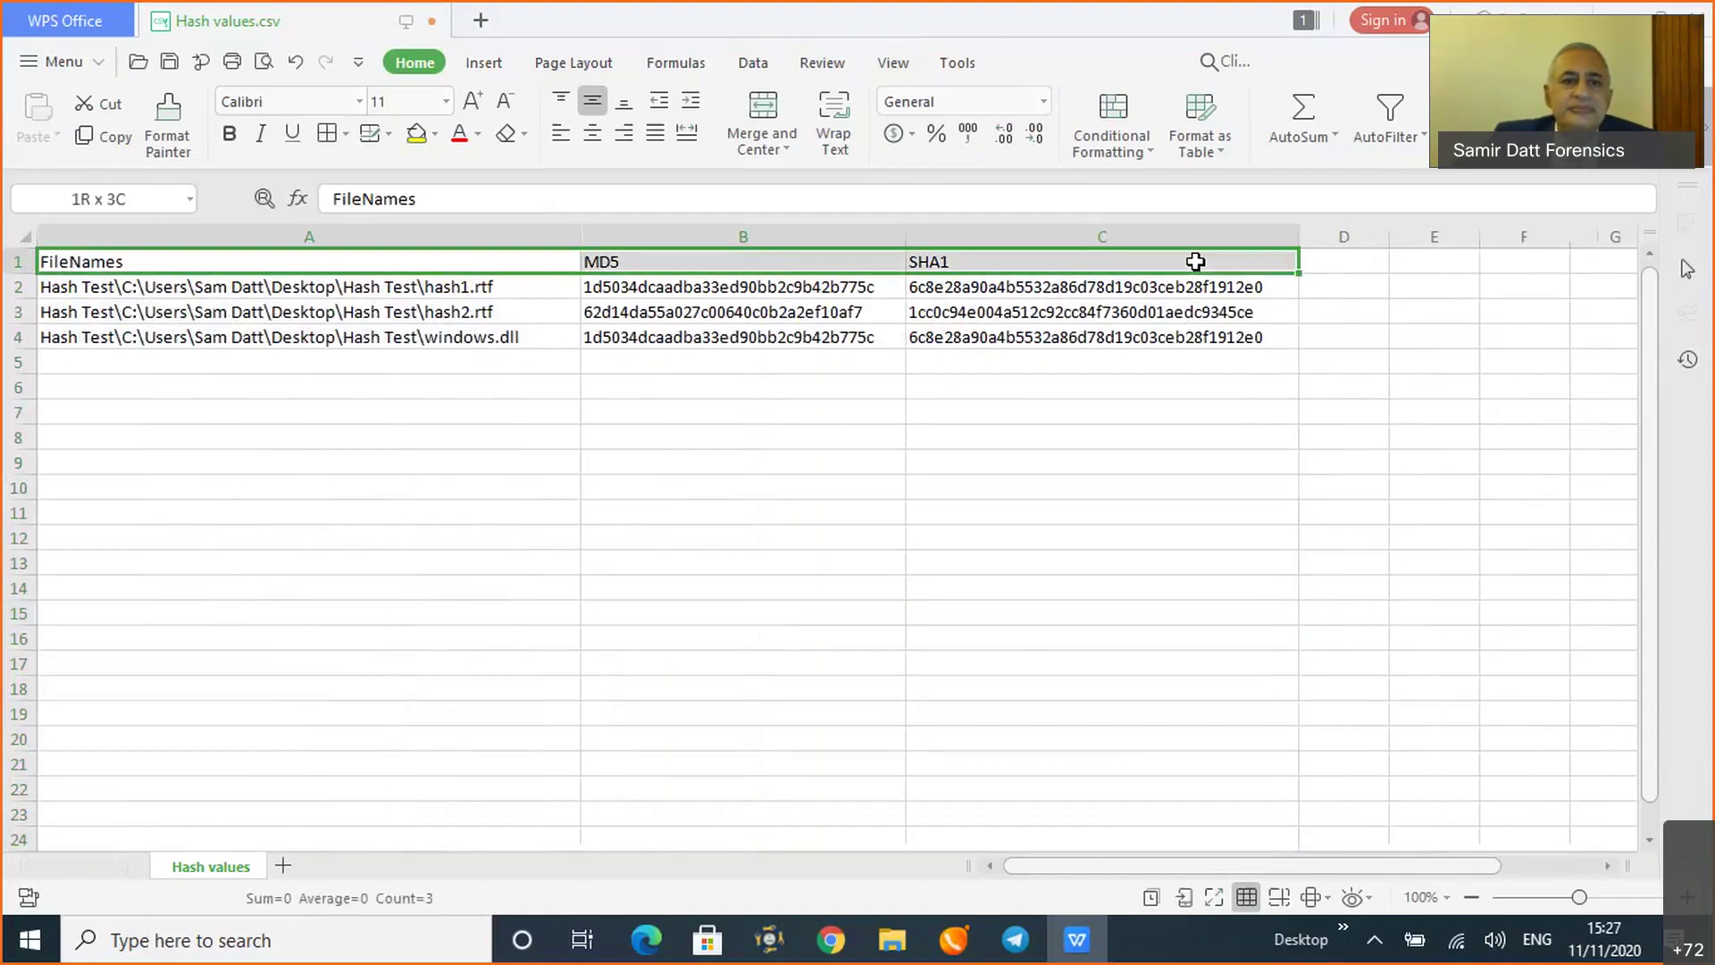
pyautogui.click(416, 135)
pyautogui.click(686, 638)
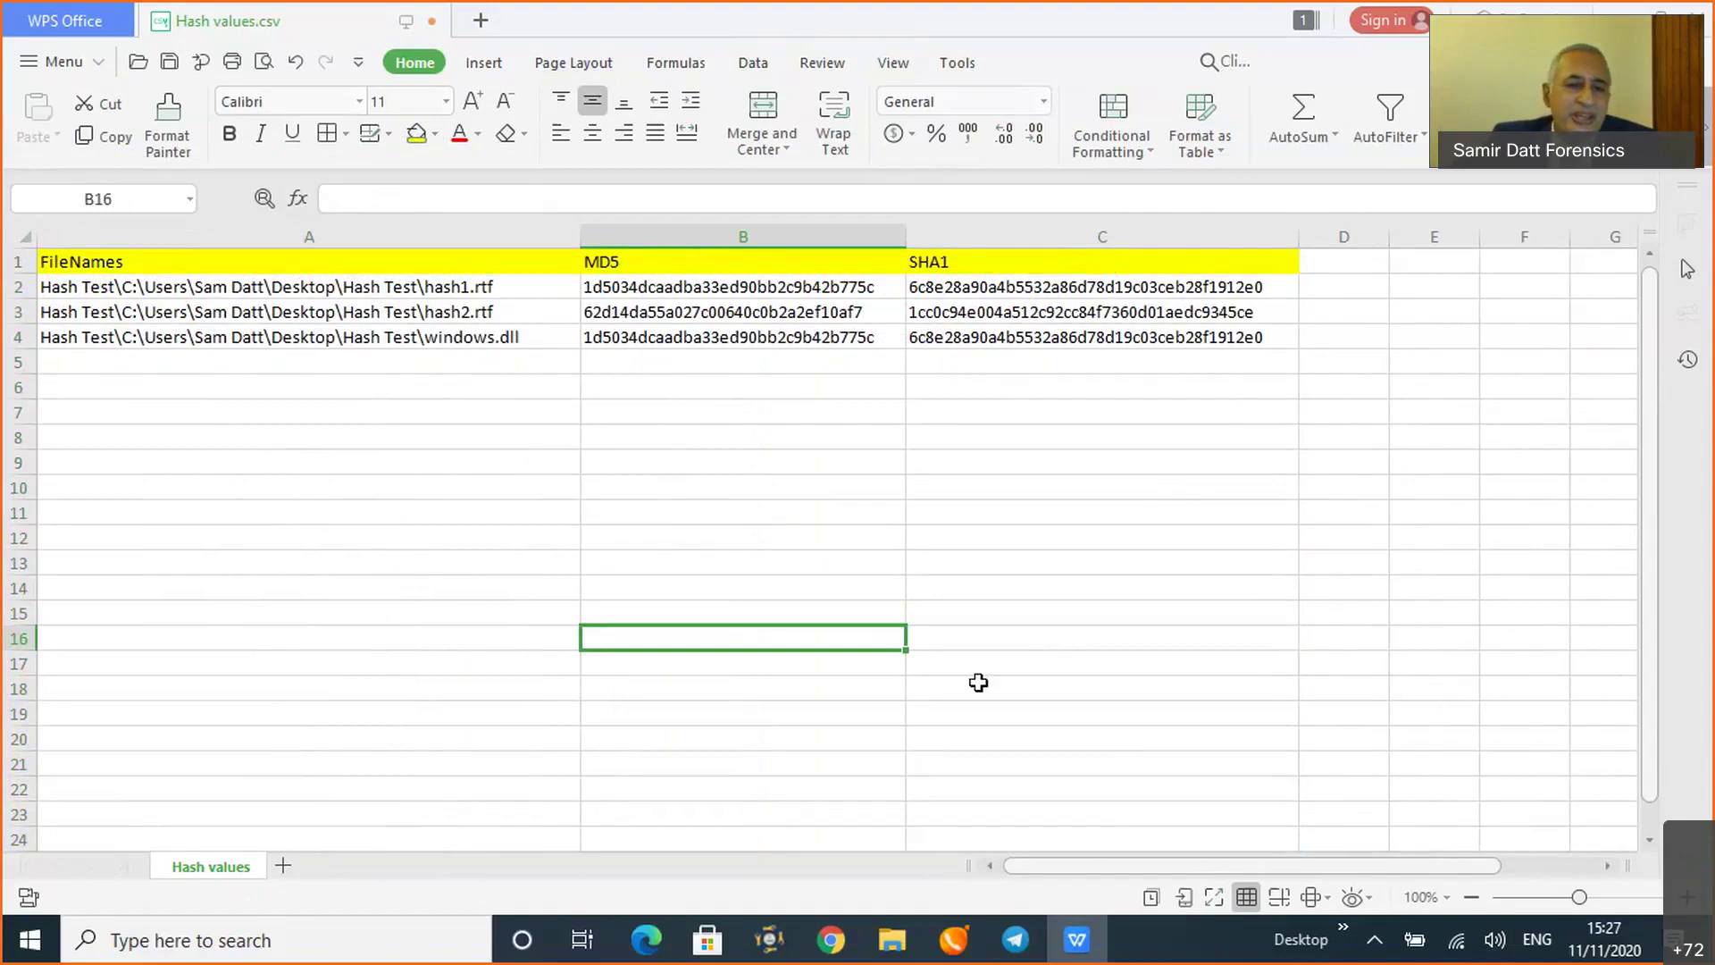
# Examine the MD5 and SHA1 values of hash1.rtf and compare them with those of hash2.rtf
pyautogui.click(309, 293)
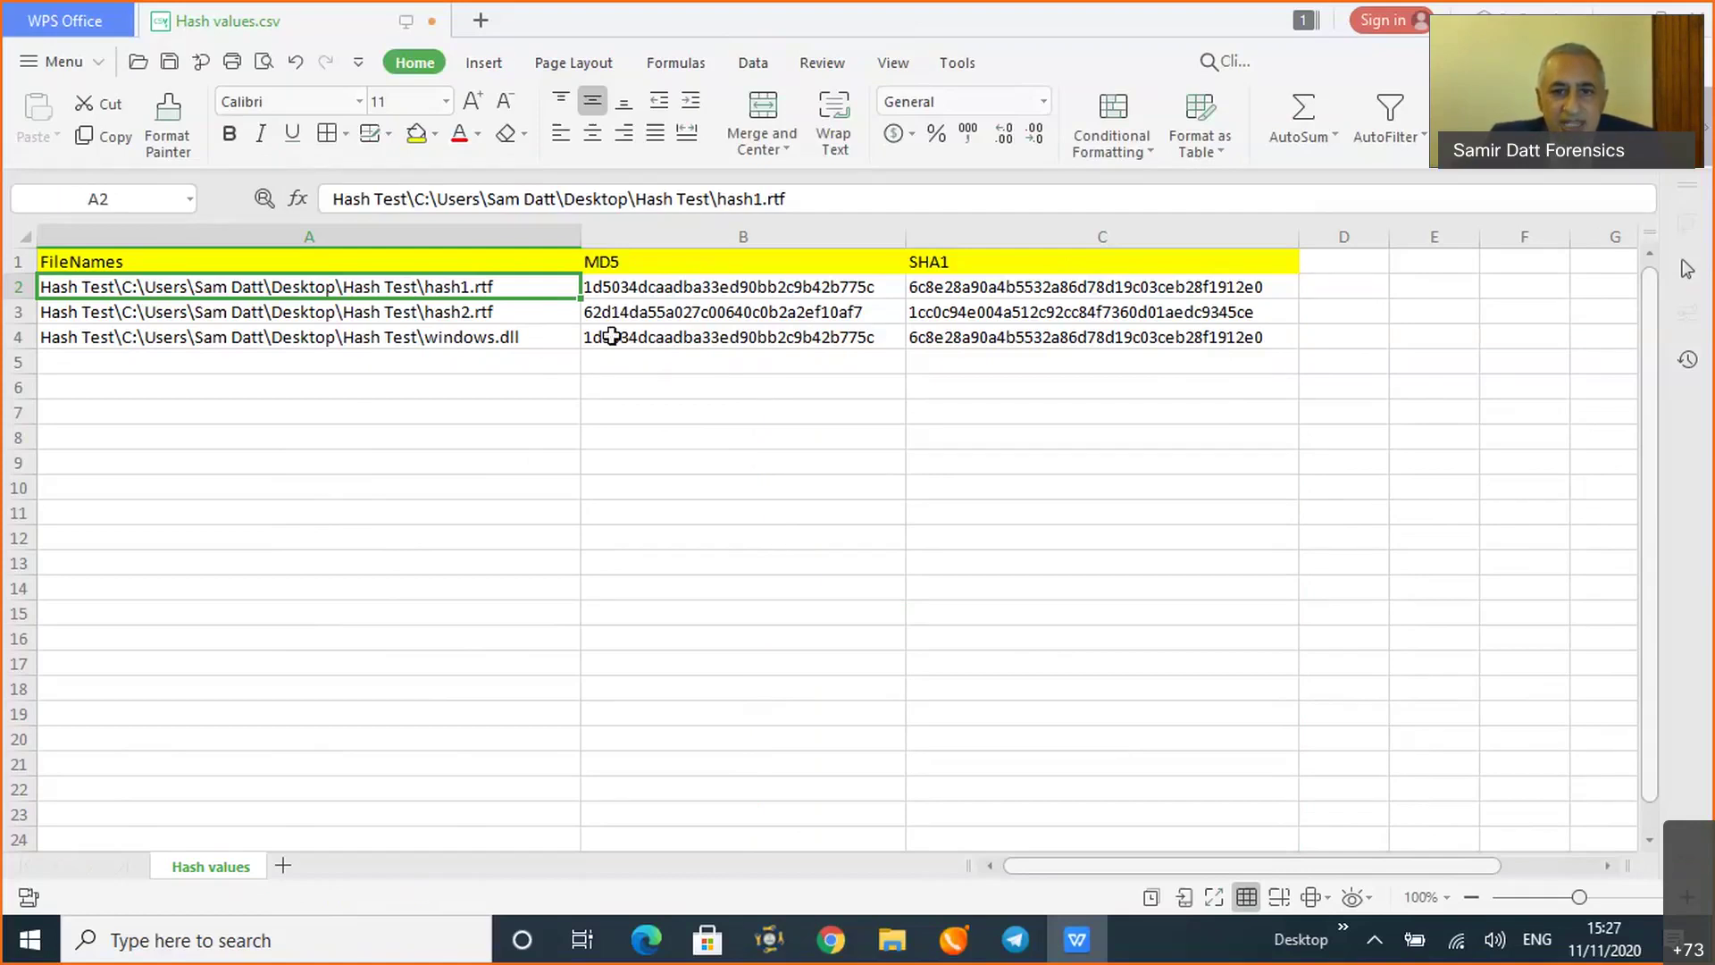
pyautogui.click(684, 293)
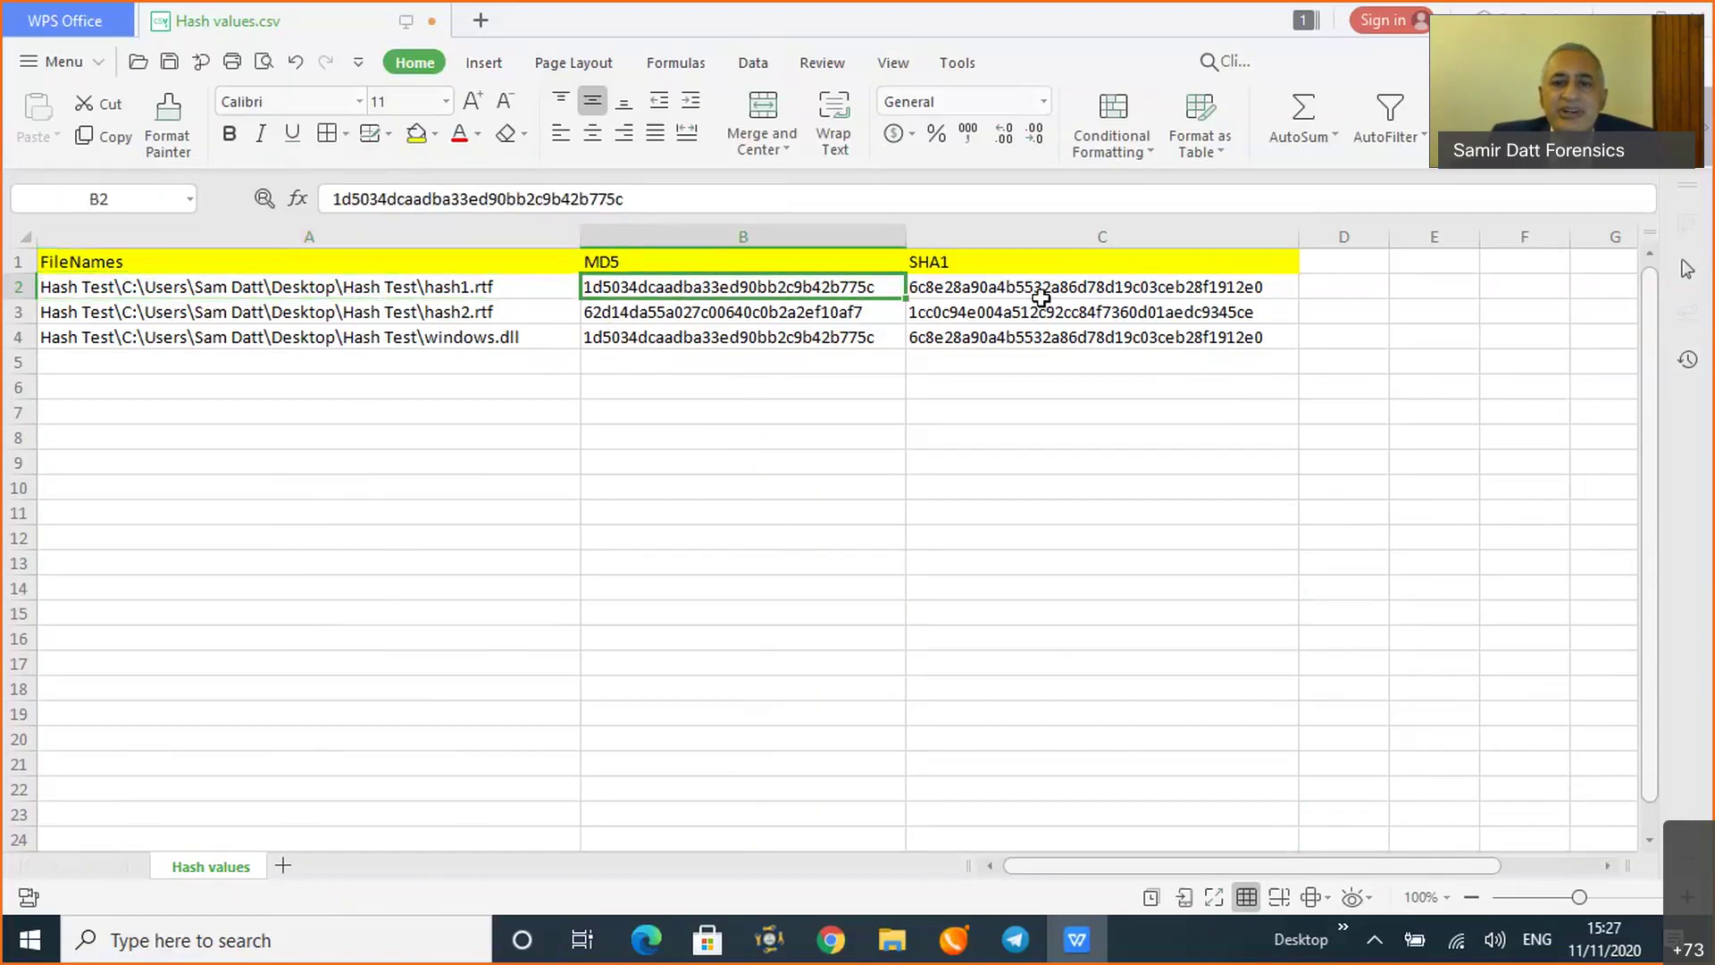
pyautogui.click(1094, 297)
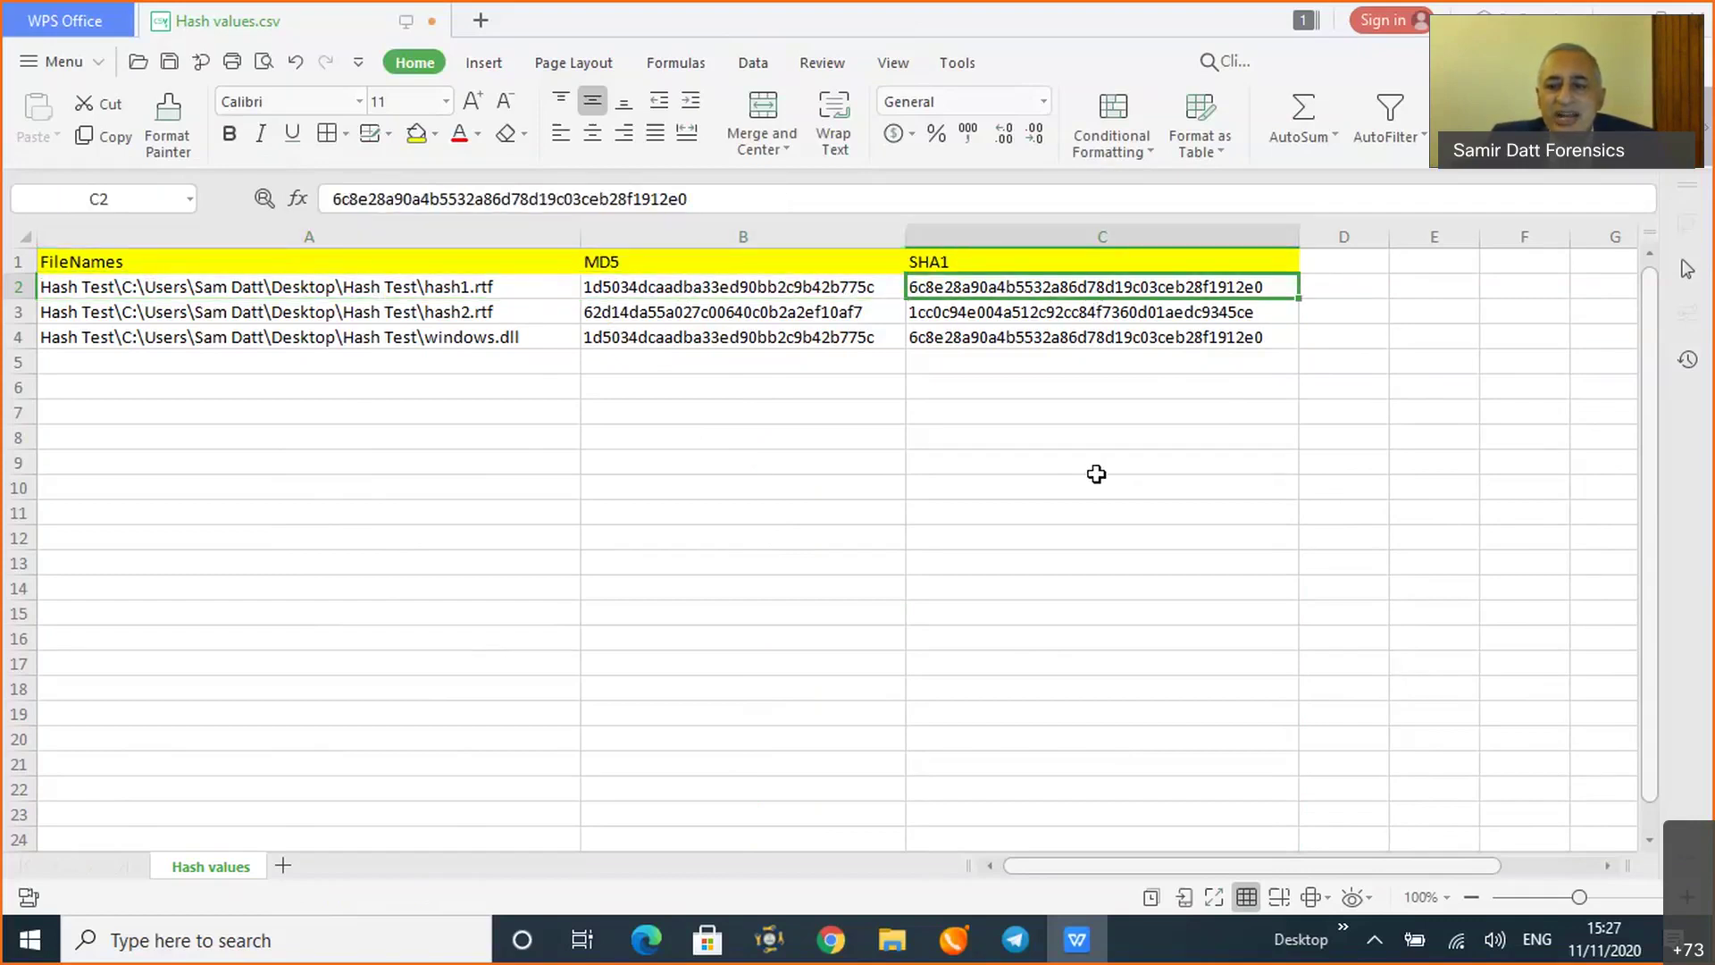
pyautogui.click(493, 314)
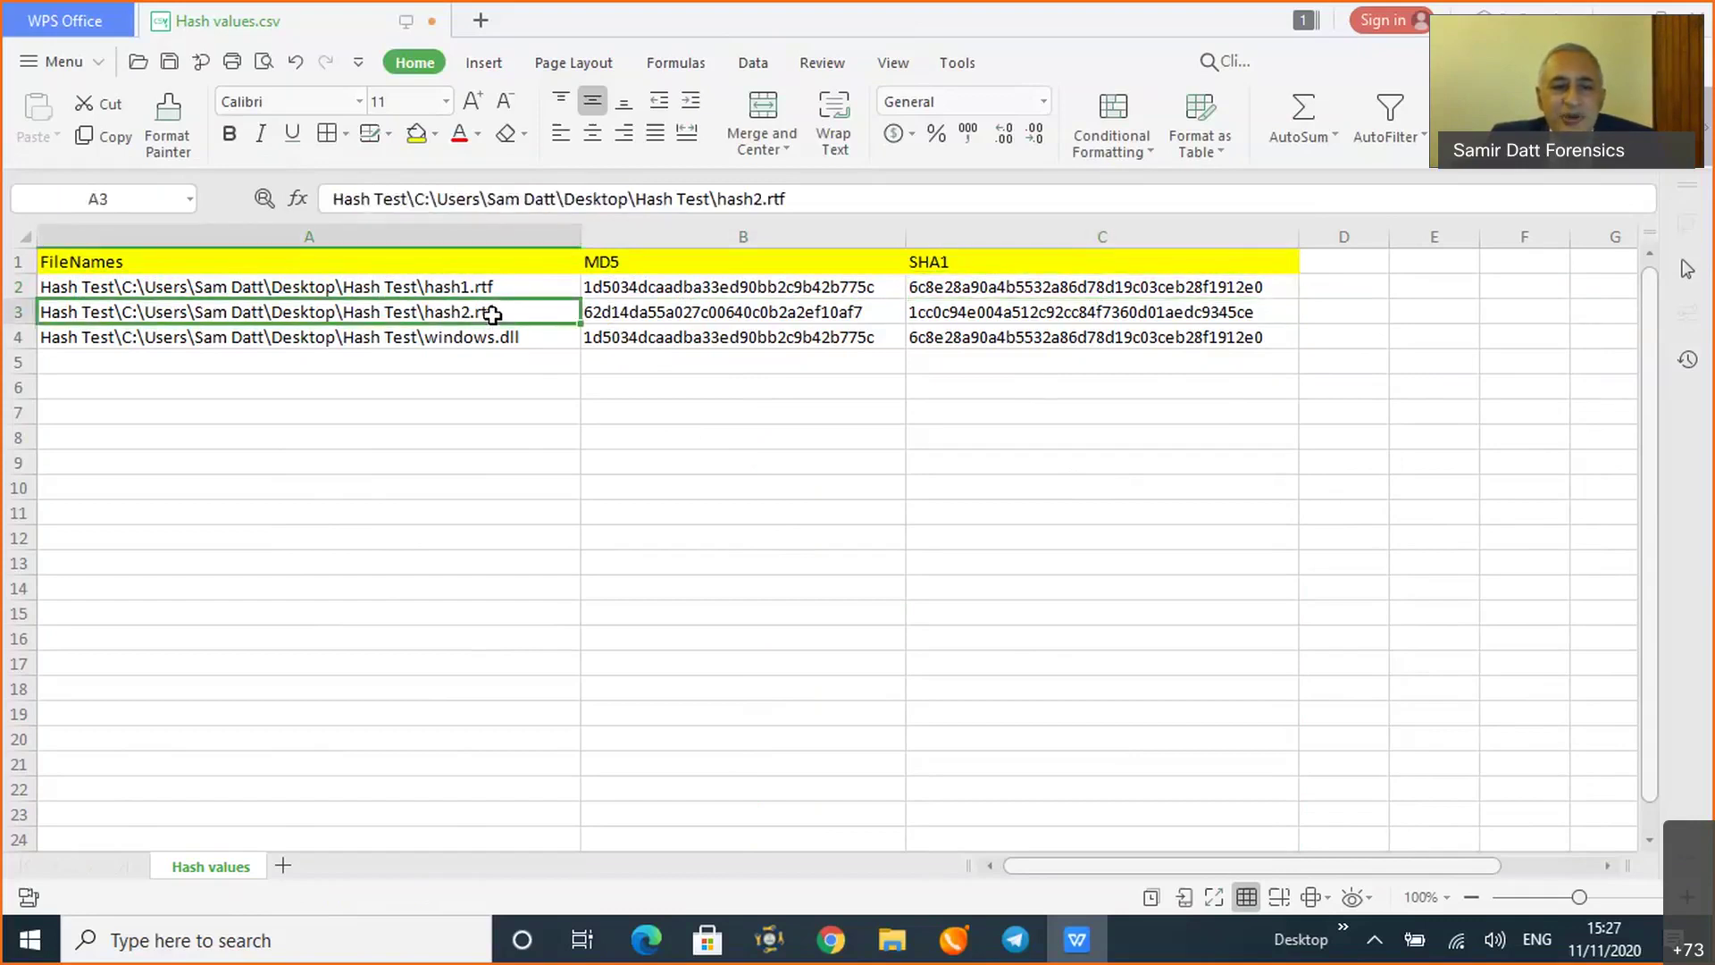
pyautogui.click(661, 323)
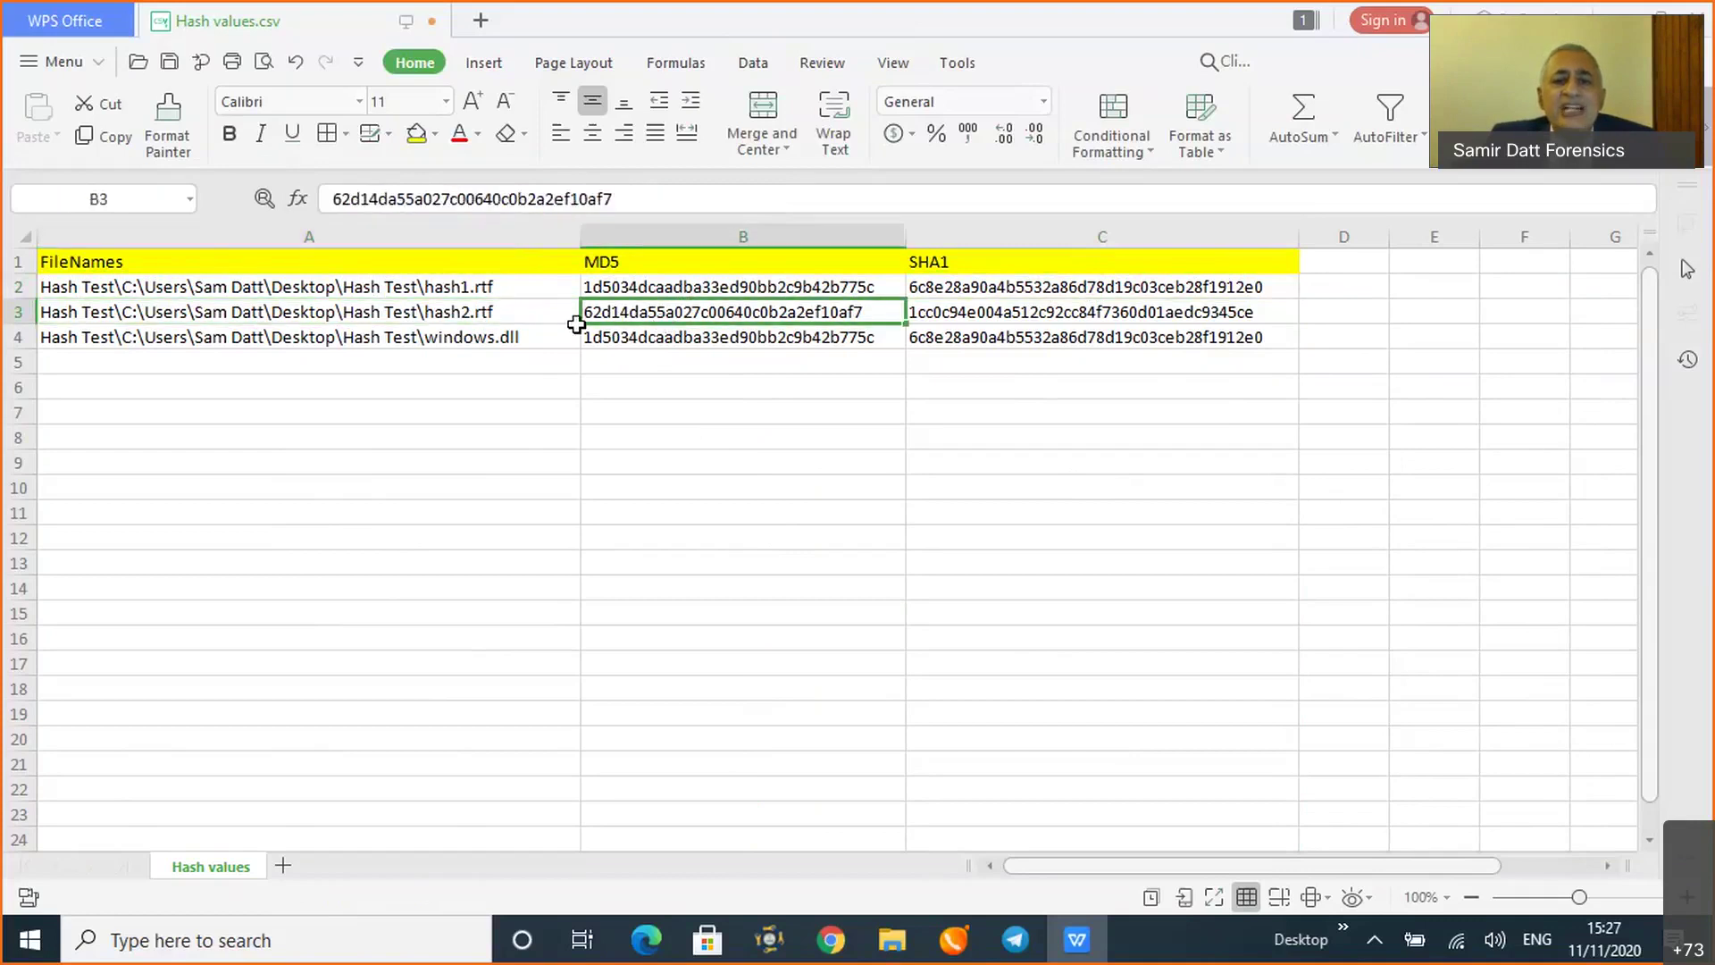
pyautogui.click(952, 317)
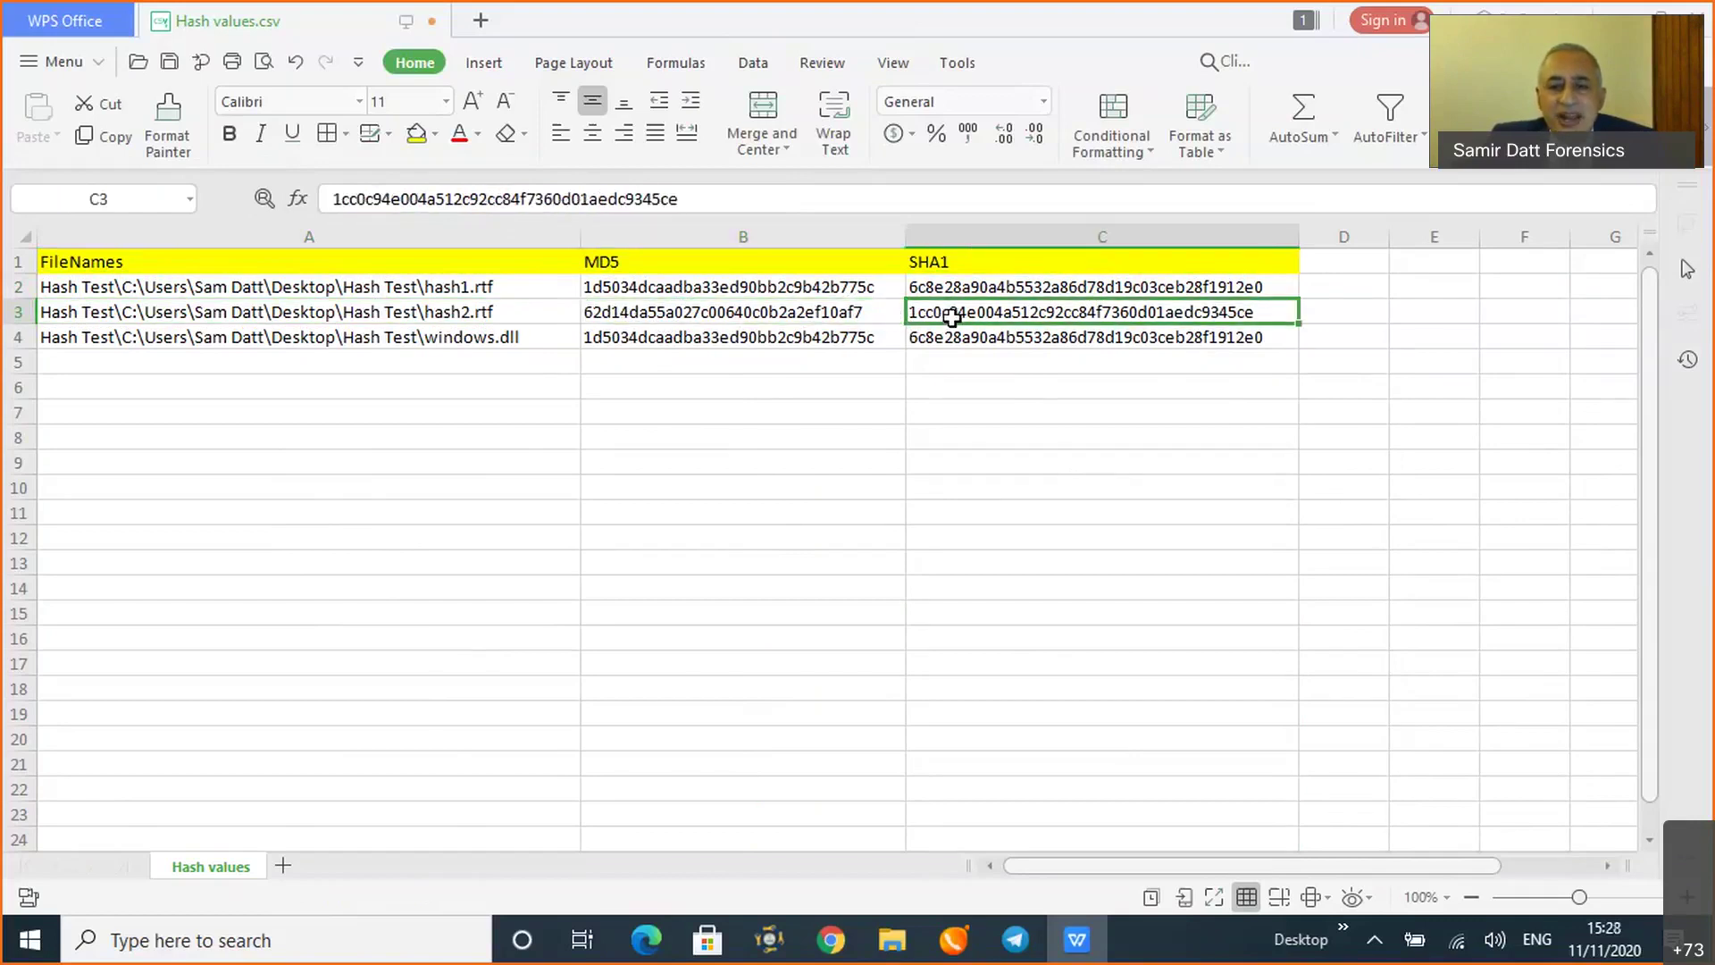
# Compare the MD5 and SHA1 values of windows.dll with those of hash1.rtf
pyautogui.click(223, 339)
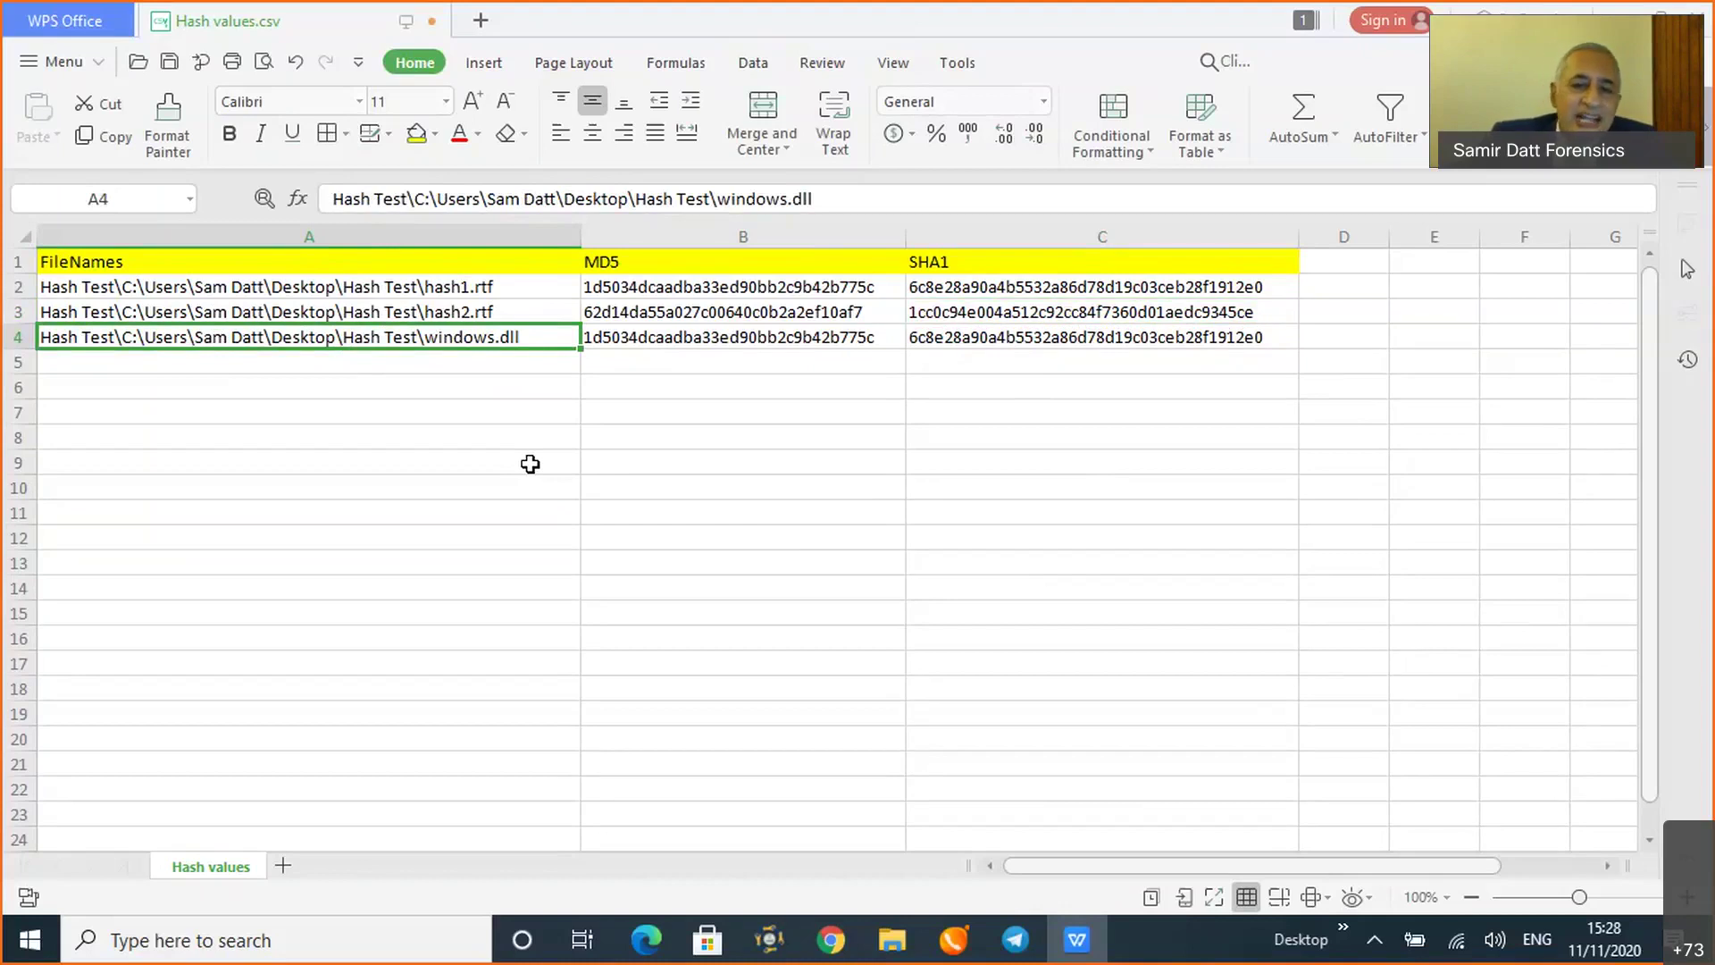
pyautogui.click(643, 289)
pyautogui.keyDown('ctrl'); pyautogui.click(706, 338); pyautogui.keyUp('ctrl')
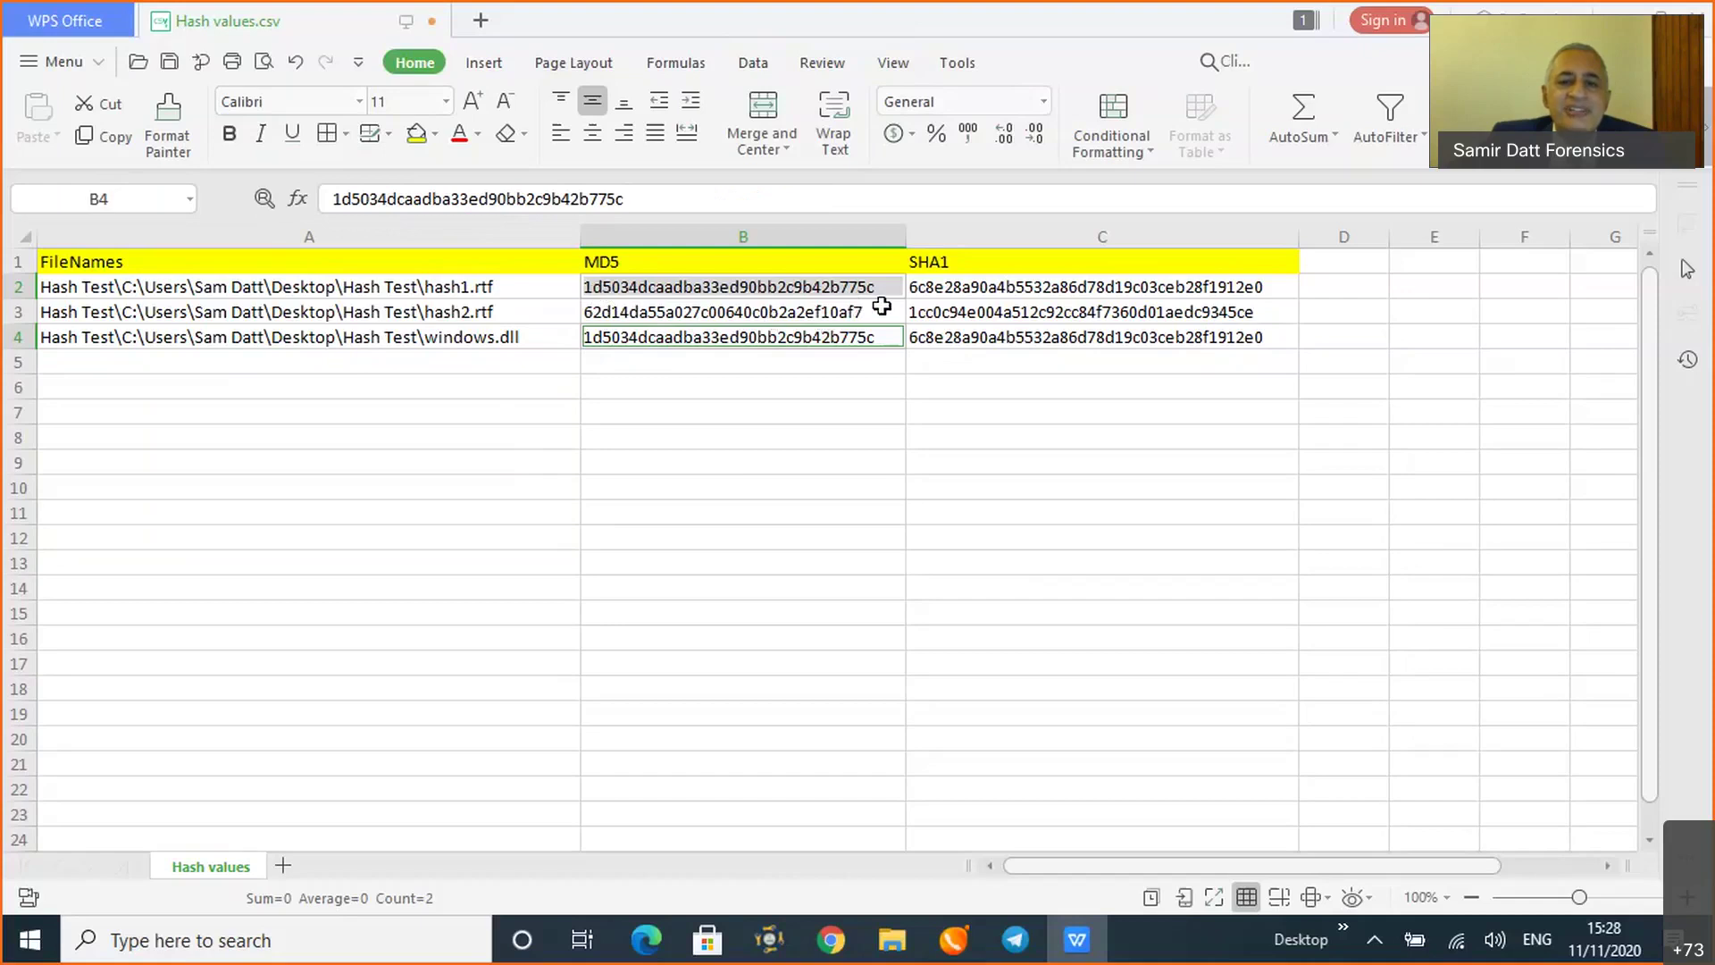
pyautogui.click(943, 288)
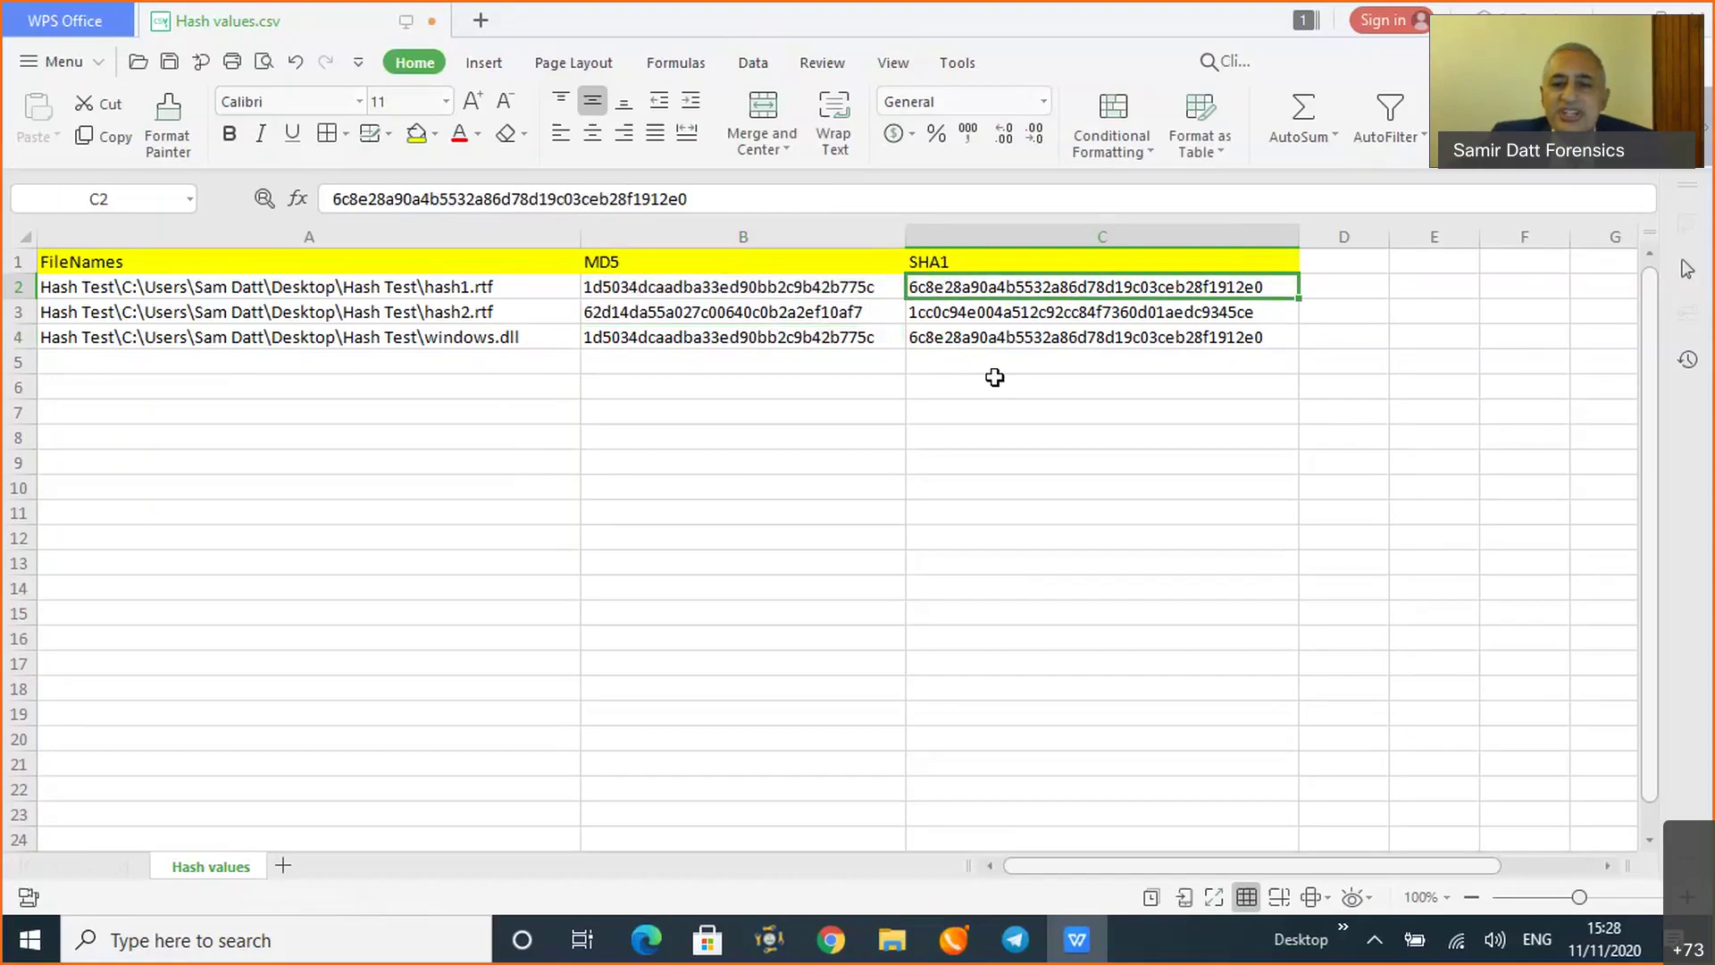
pyautogui.keyDown('ctrl'); pyautogui.click(987, 337); pyautogui.keyUp('ctrl')
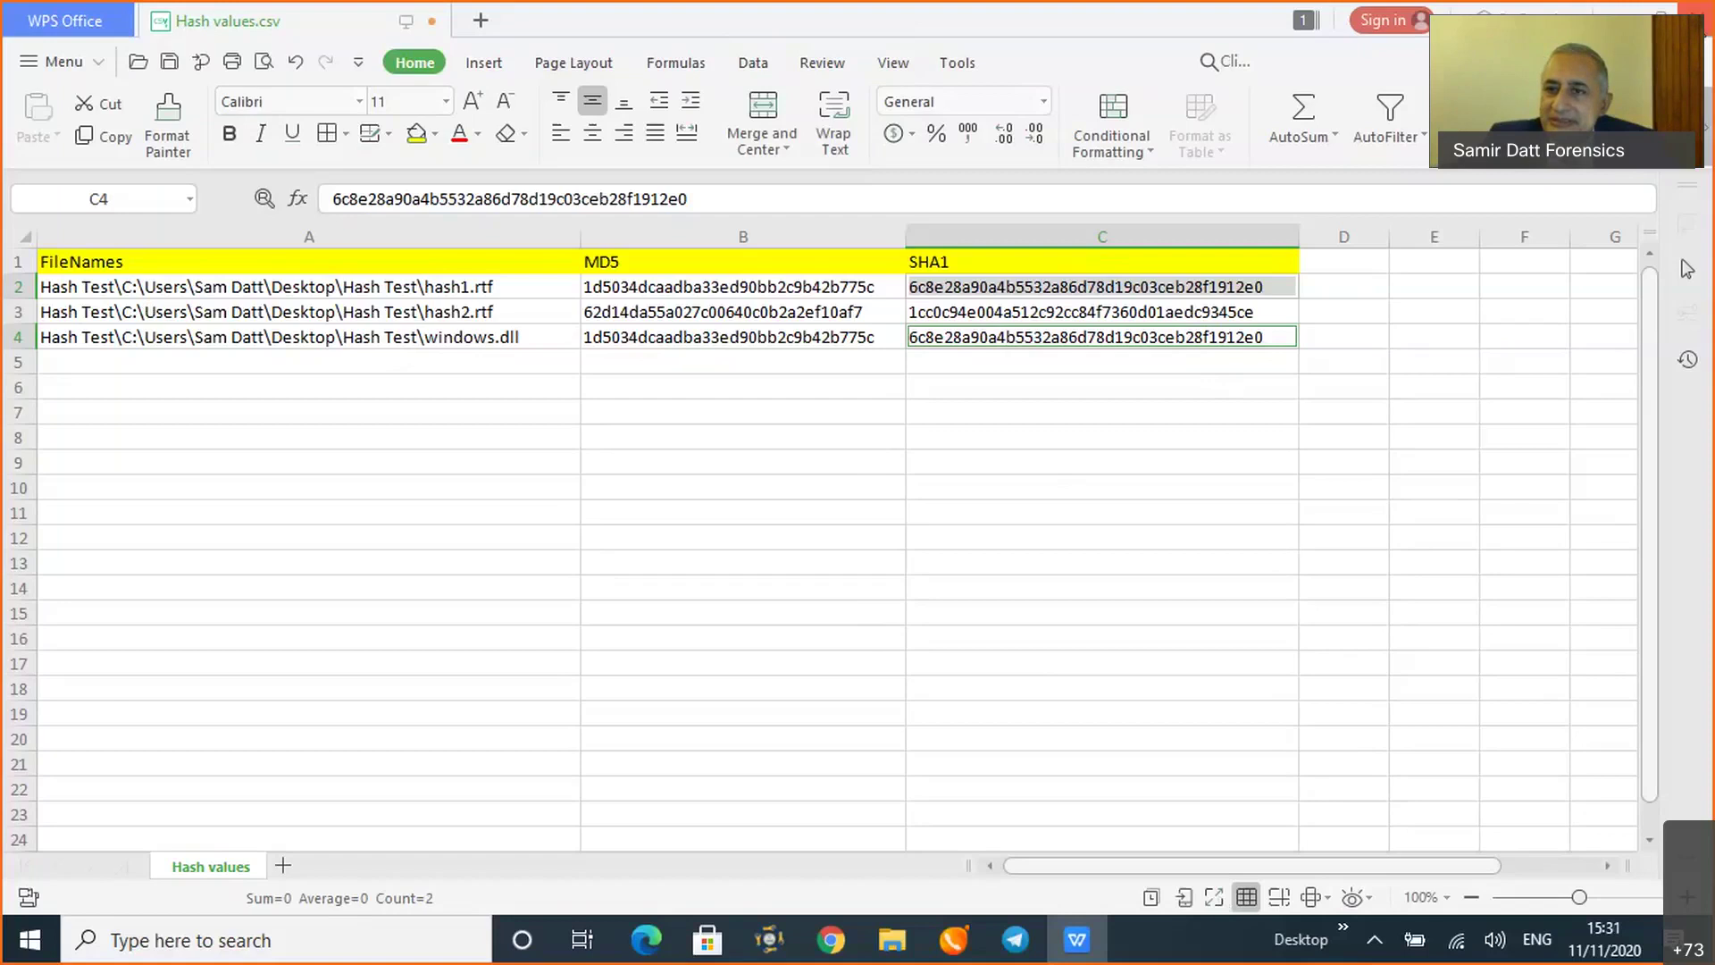
# Close Hash values.csv, saving the changes in CSV format, and minimize the Hash Test folder window
pyautogui.click(1695, 18)
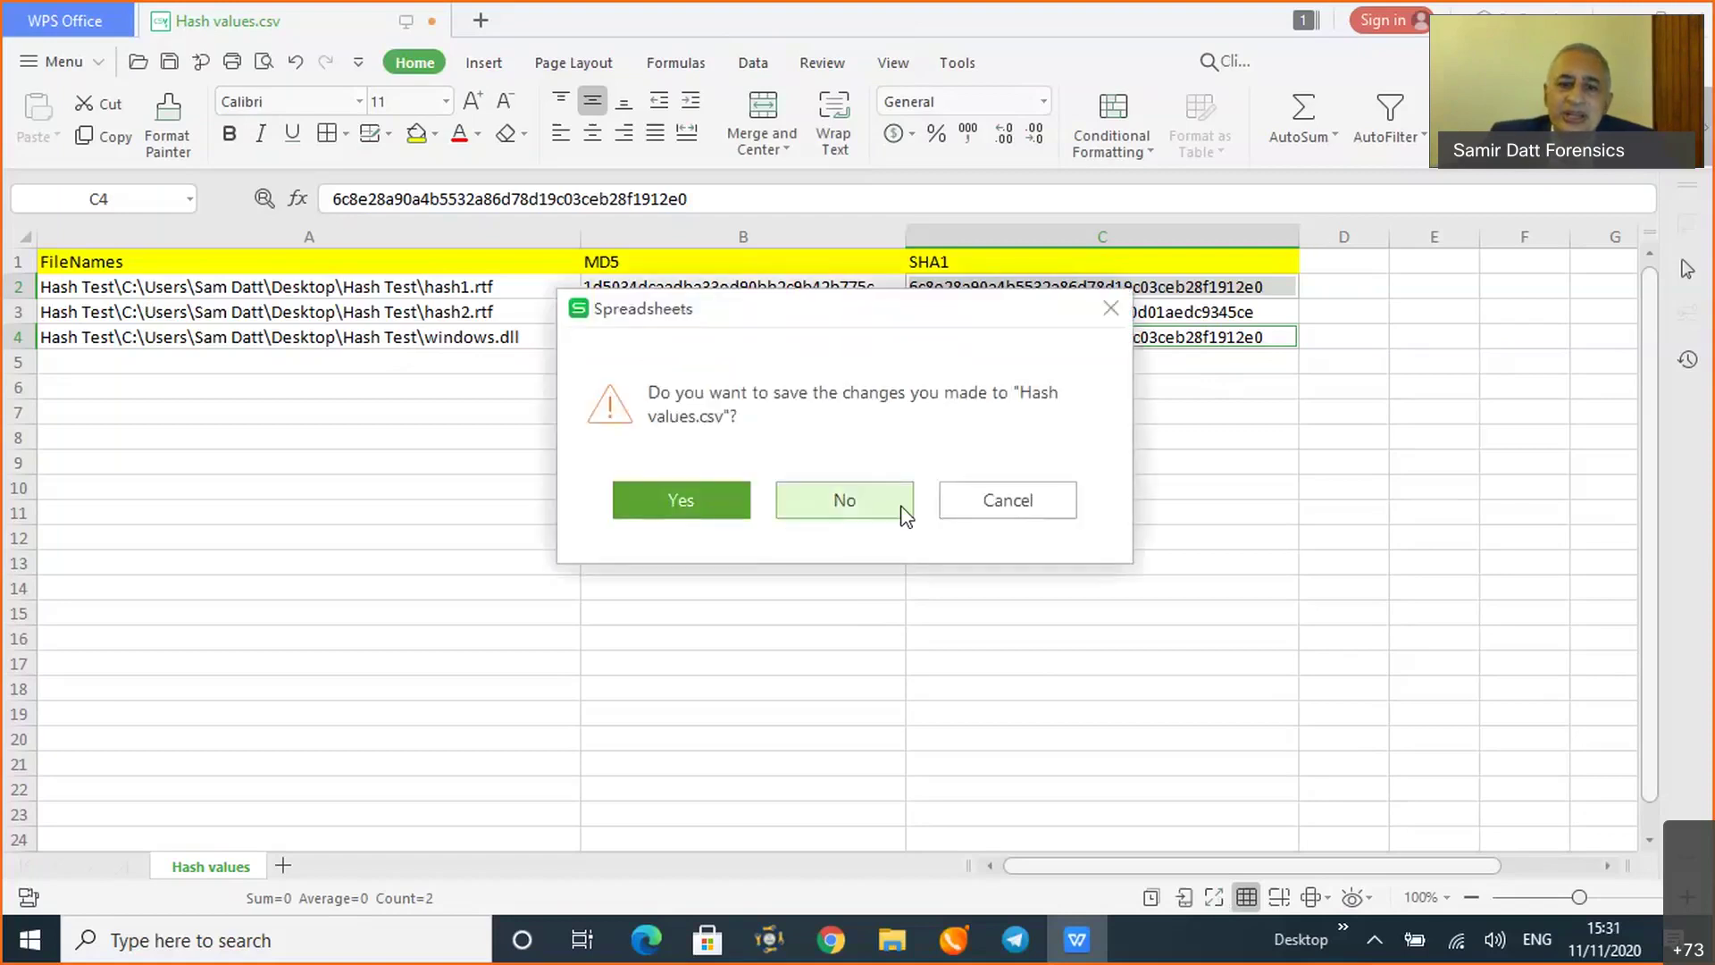
pyautogui.click(693, 521)
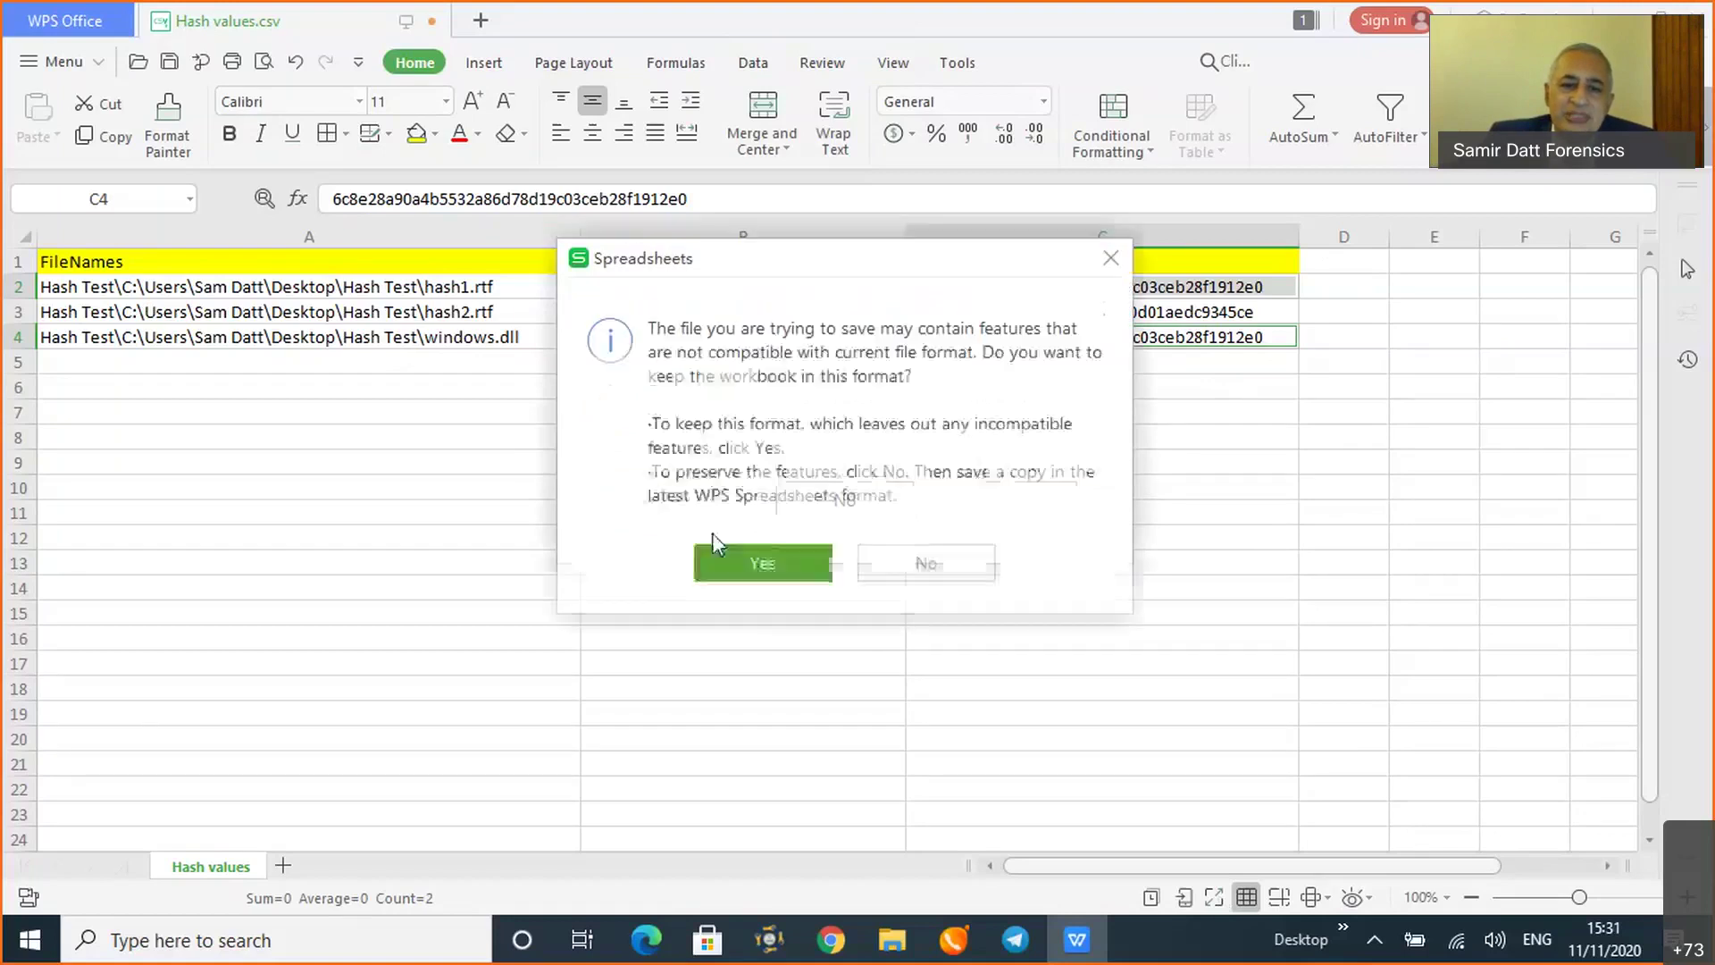
pyautogui.click(798, 572)
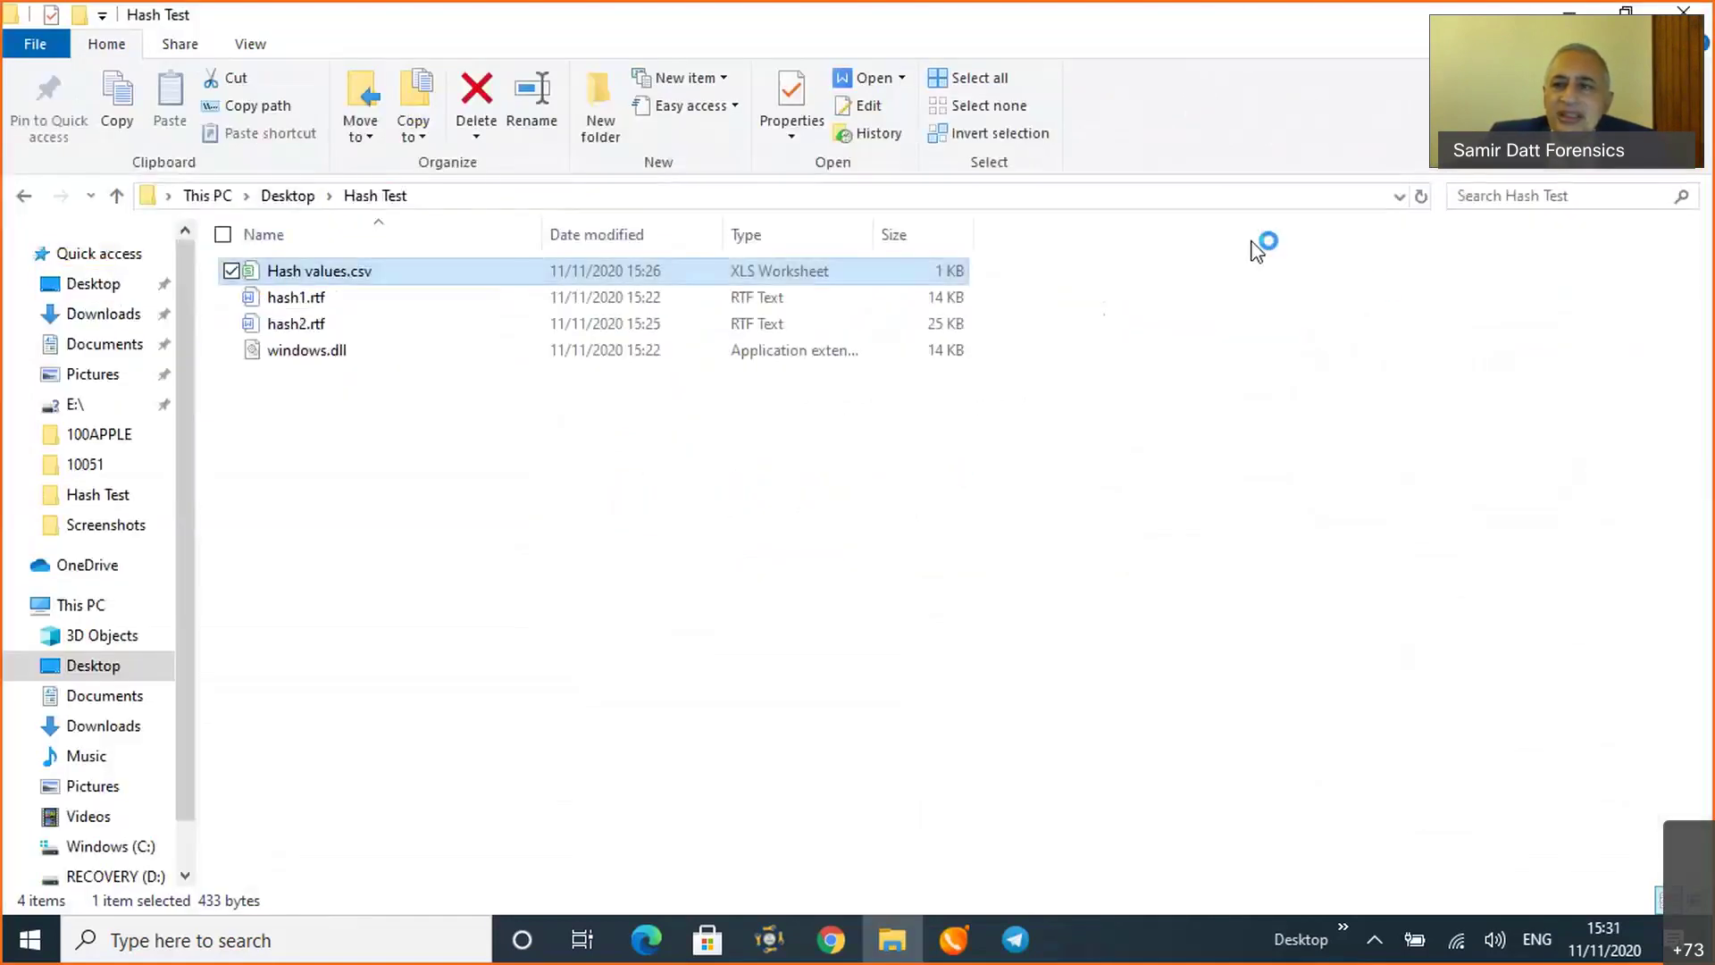
pyautogui.click(1588, 9)
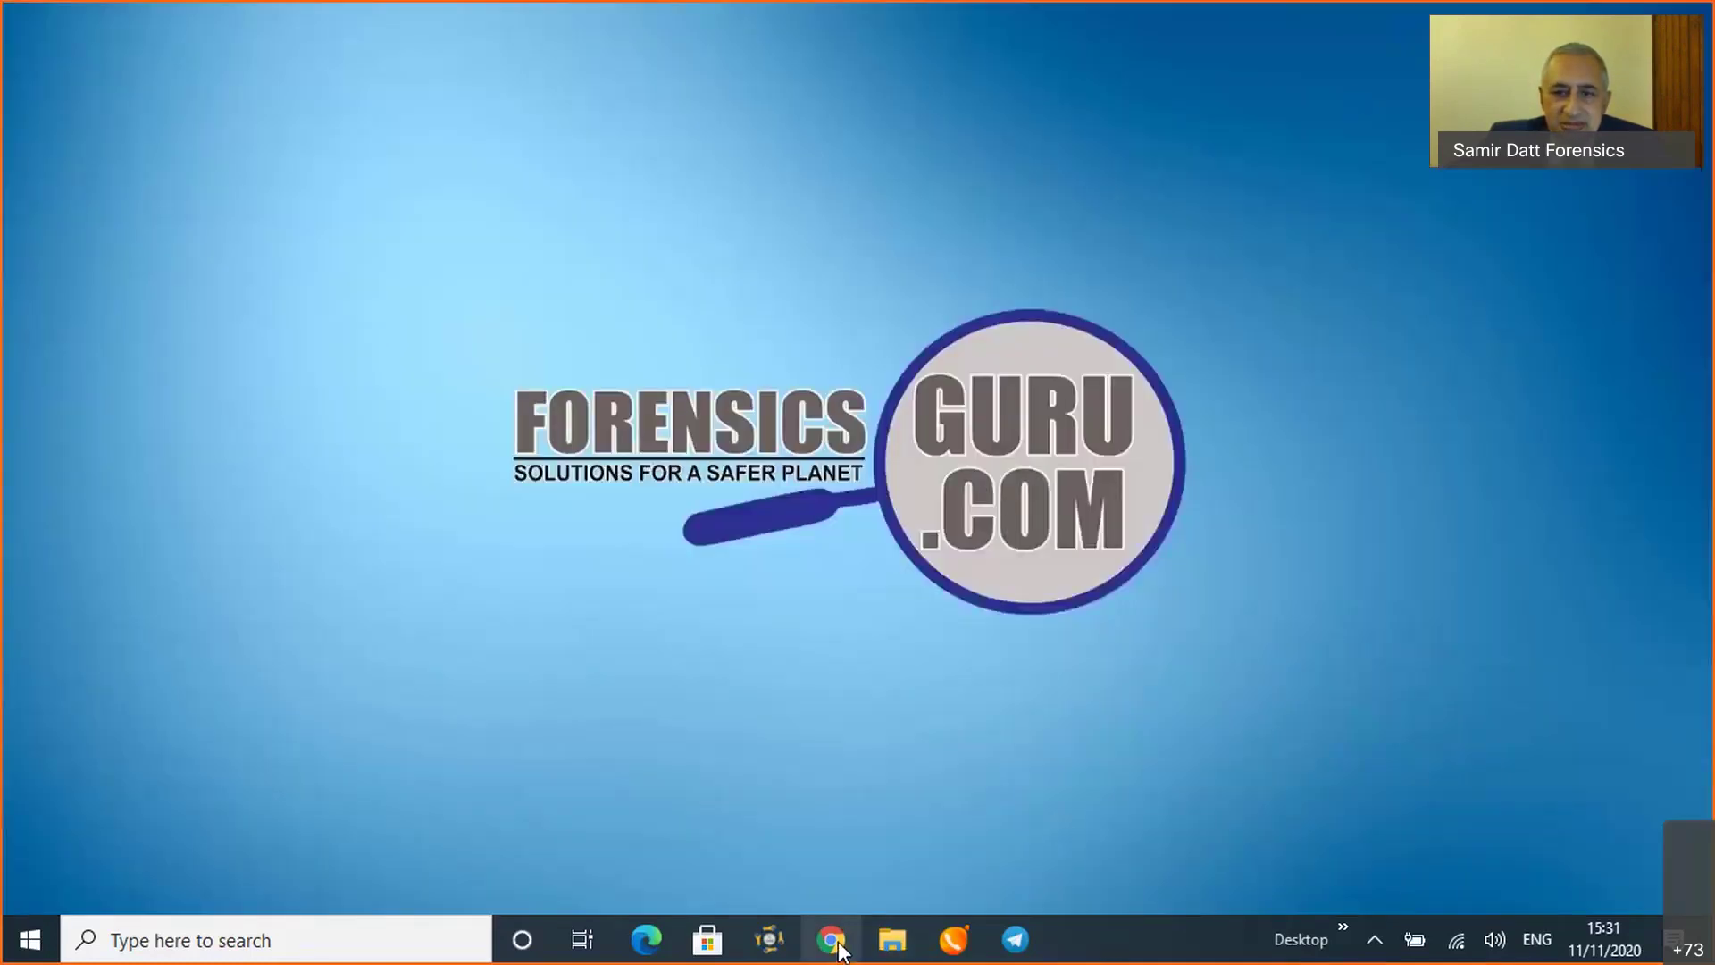
# Switch to Chrome and present the Digital Forensic Training Lab slides starting from slide 2, "An Introduction to Cyber LAB Setup"
pyautogui.moveTo(836, 943)
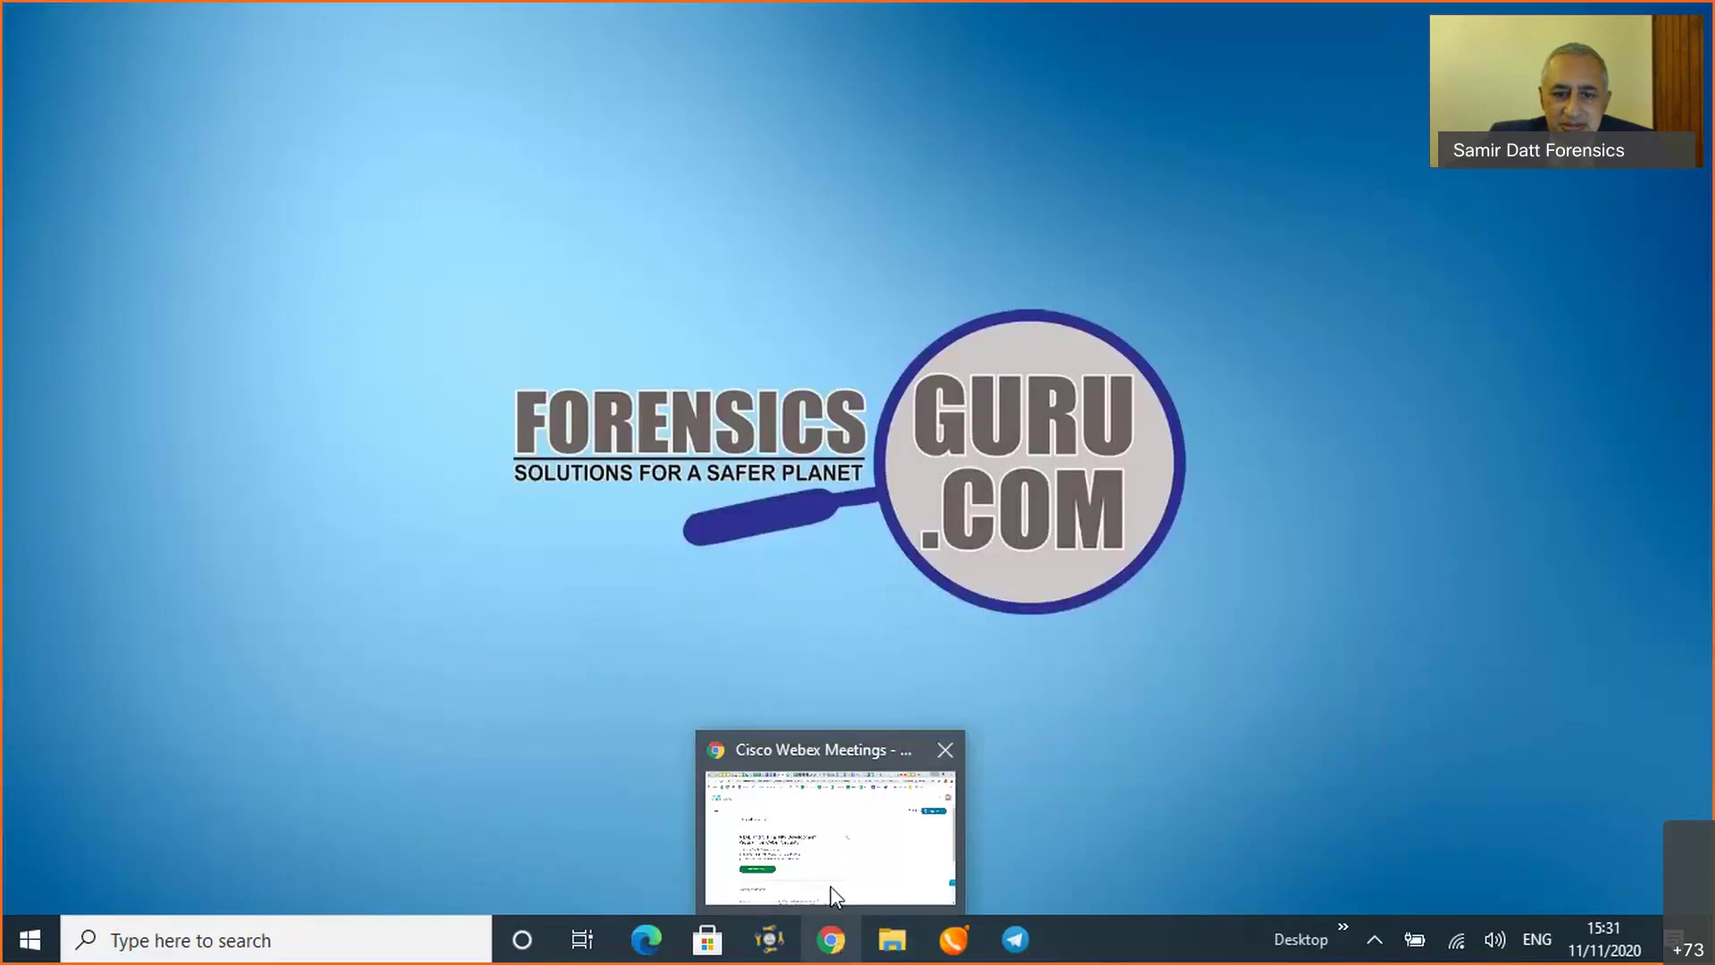
pyautogui.click(835, 896)
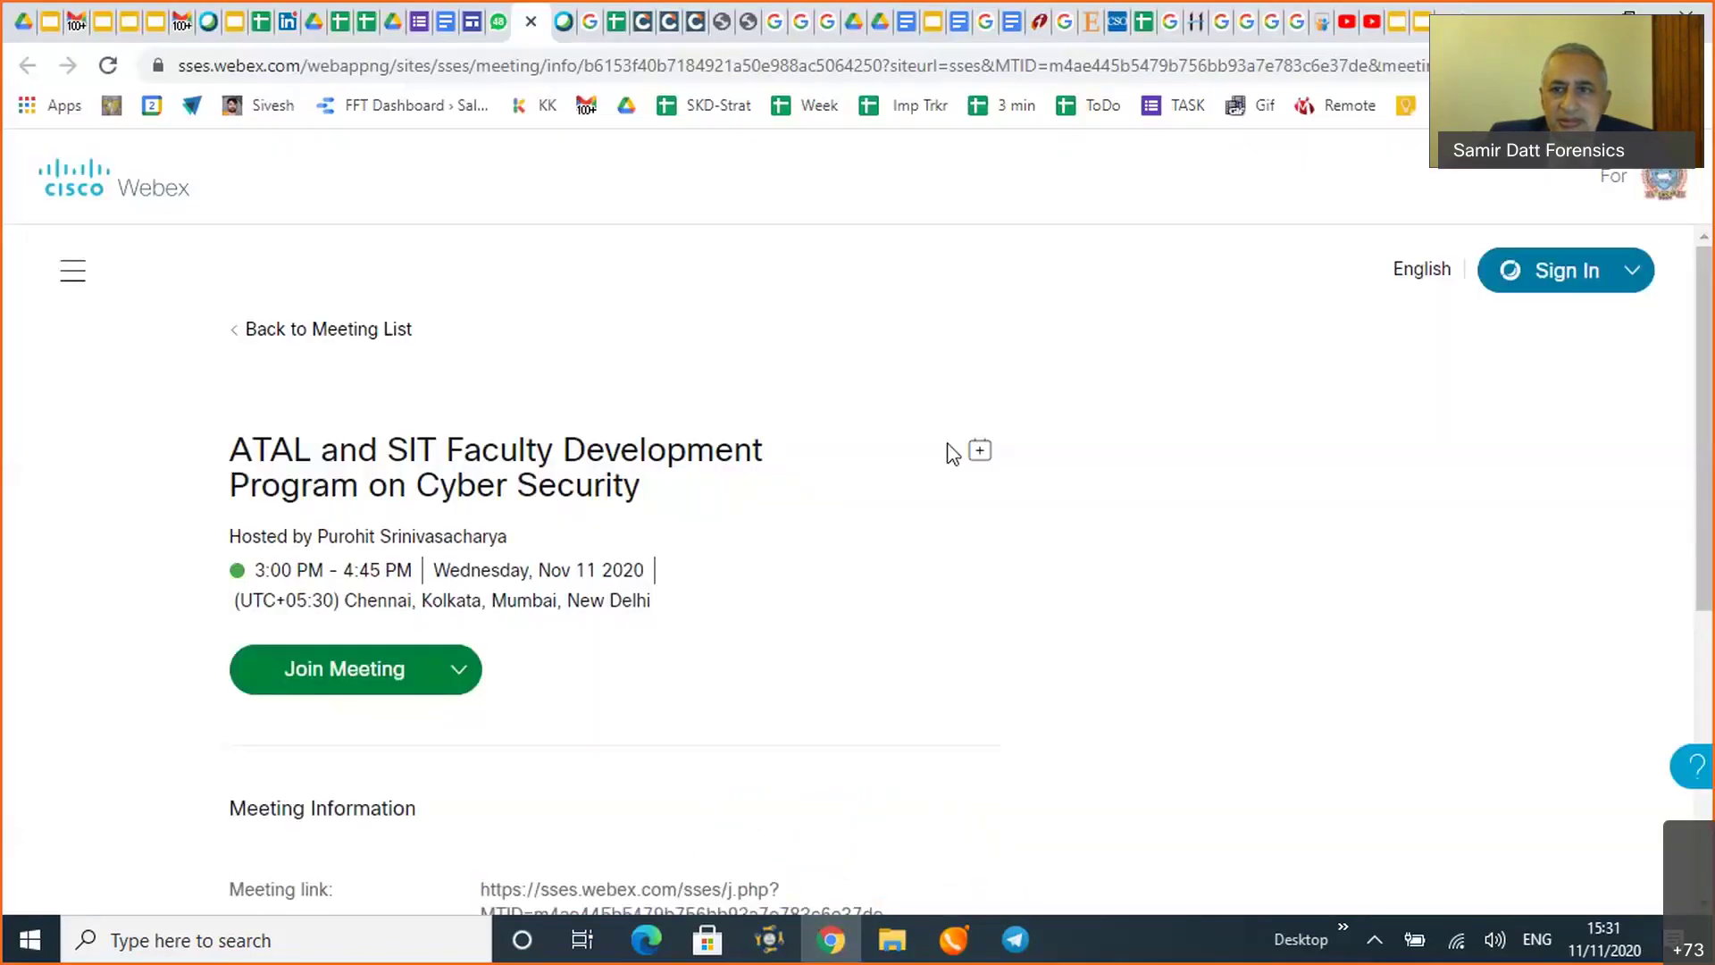
pyautogui.click(1425, 23)
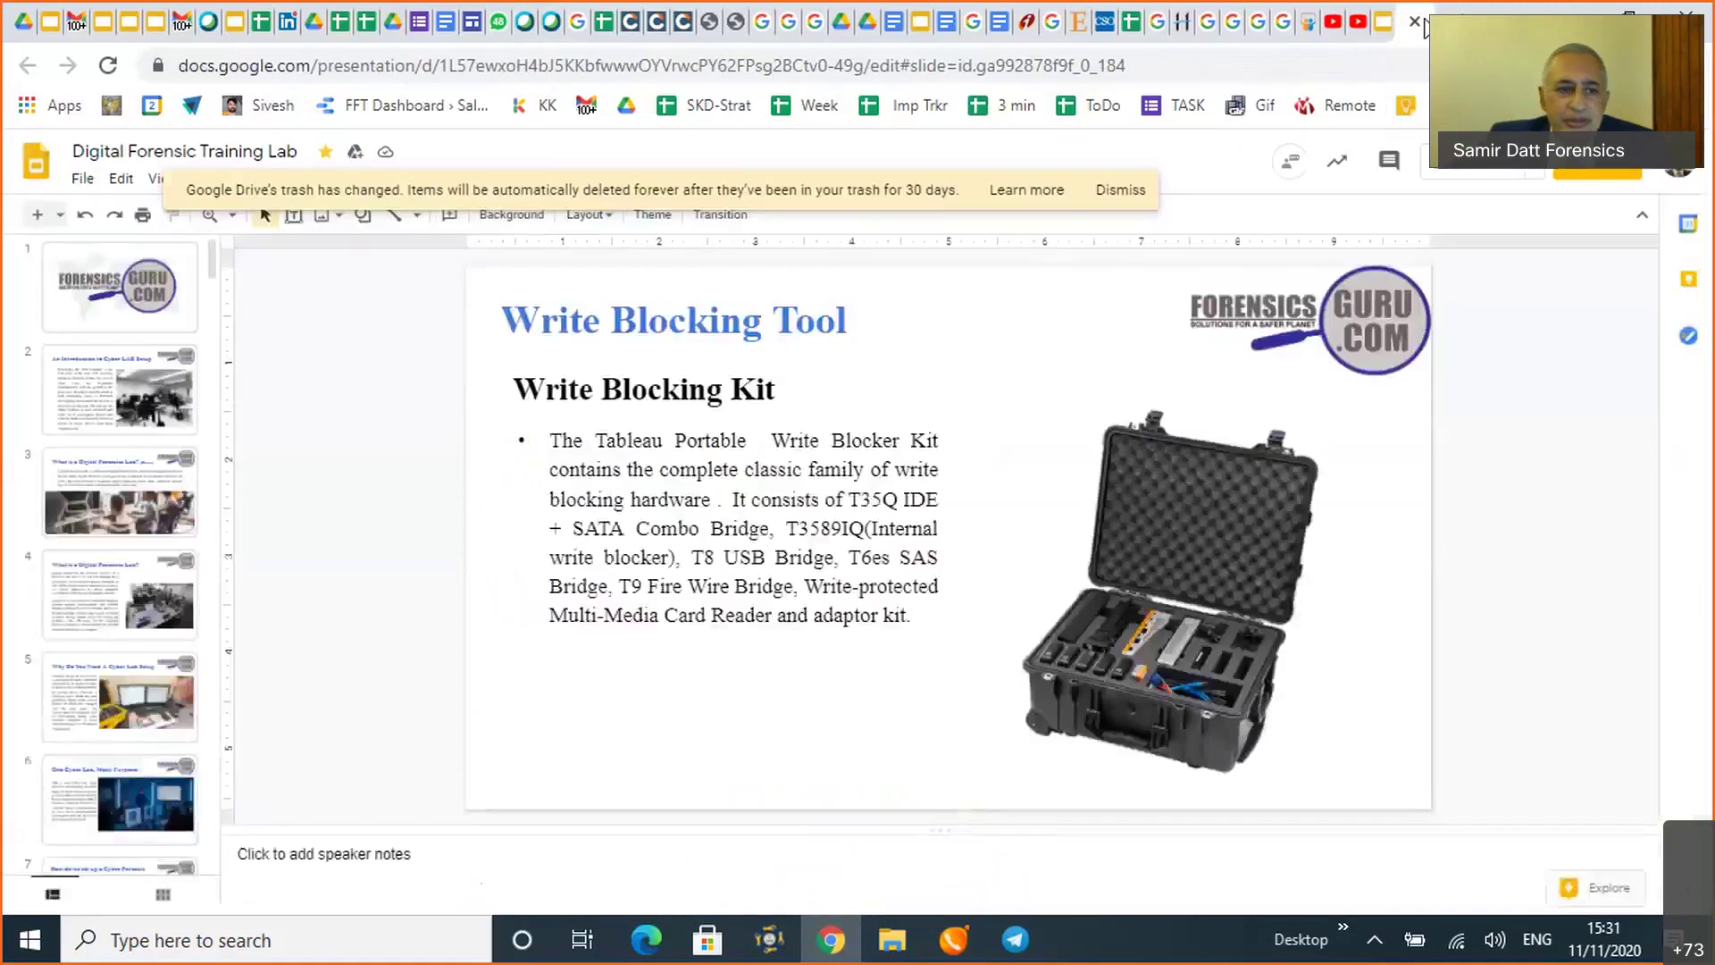
pyautogui.click(188, 308)
pyautogui.click(179, 362)
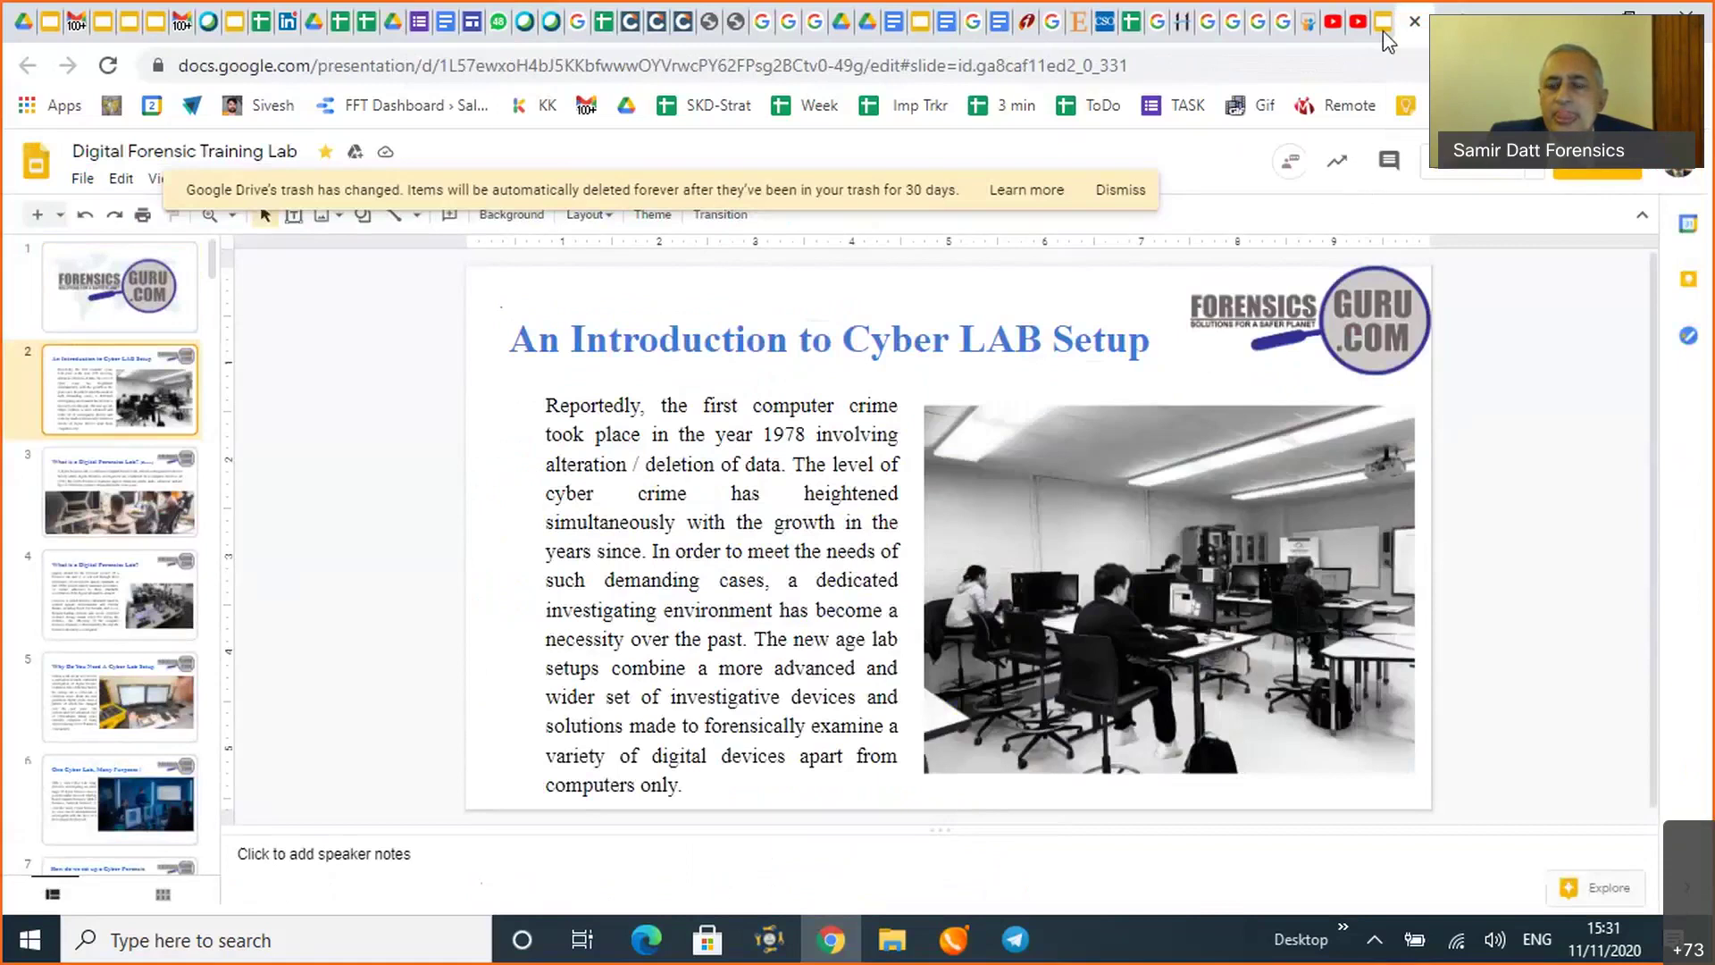
pyautogui.click(1429, 189)
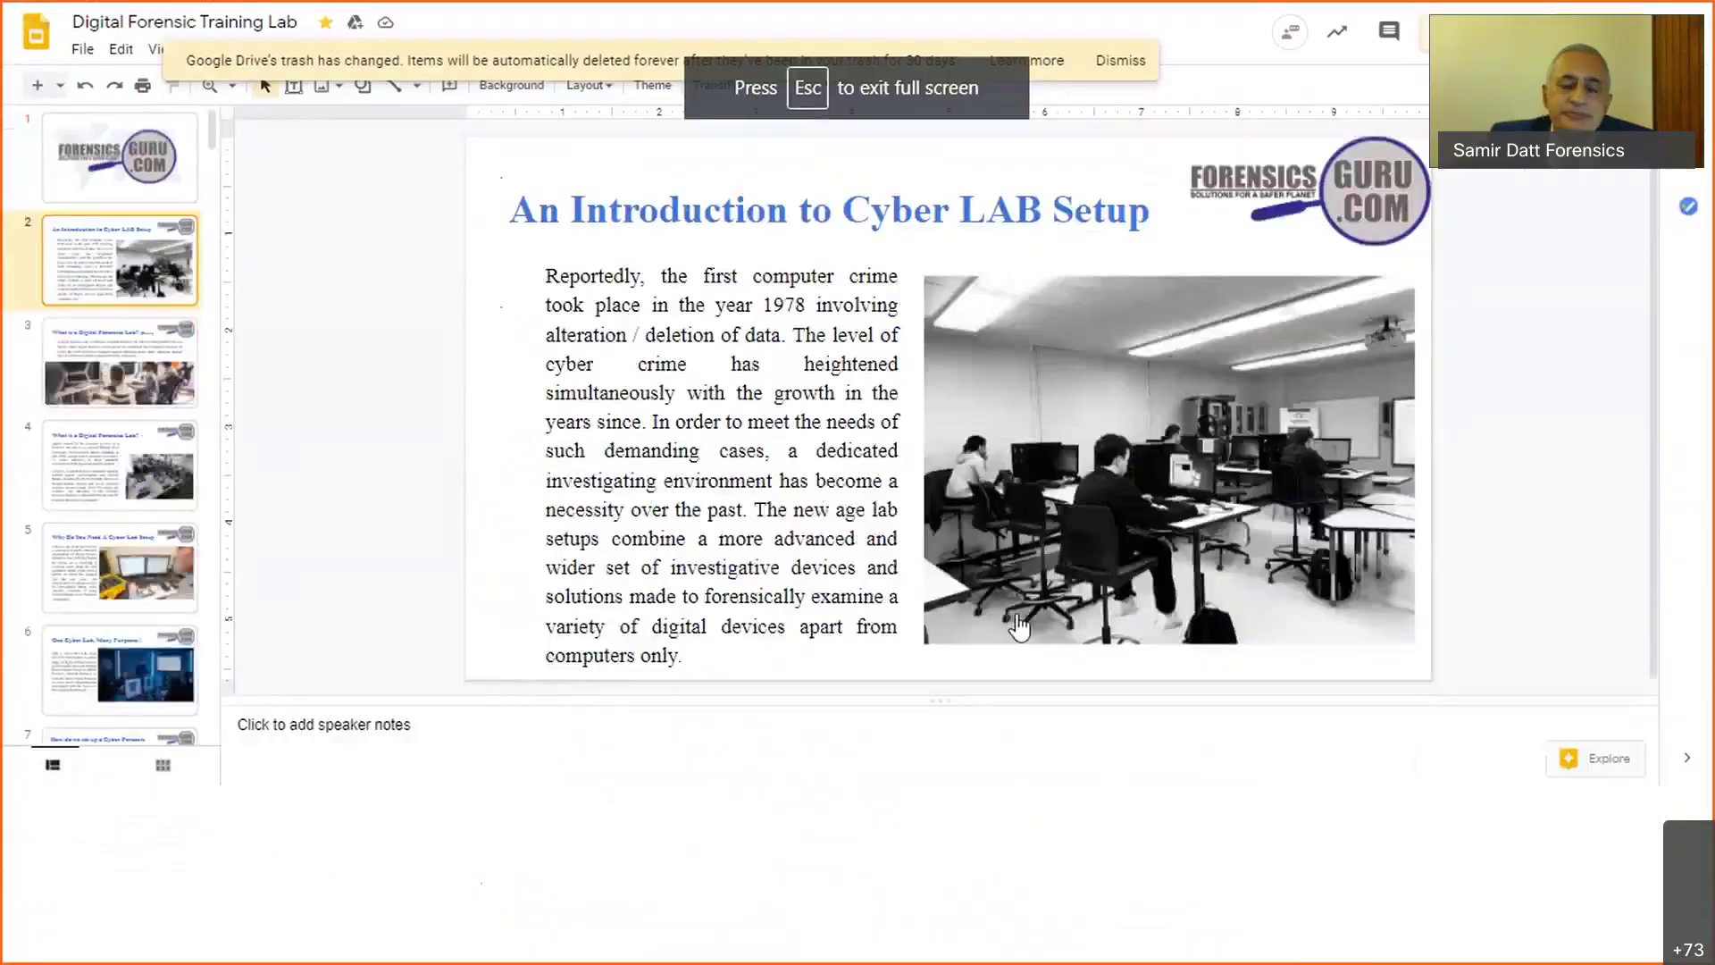
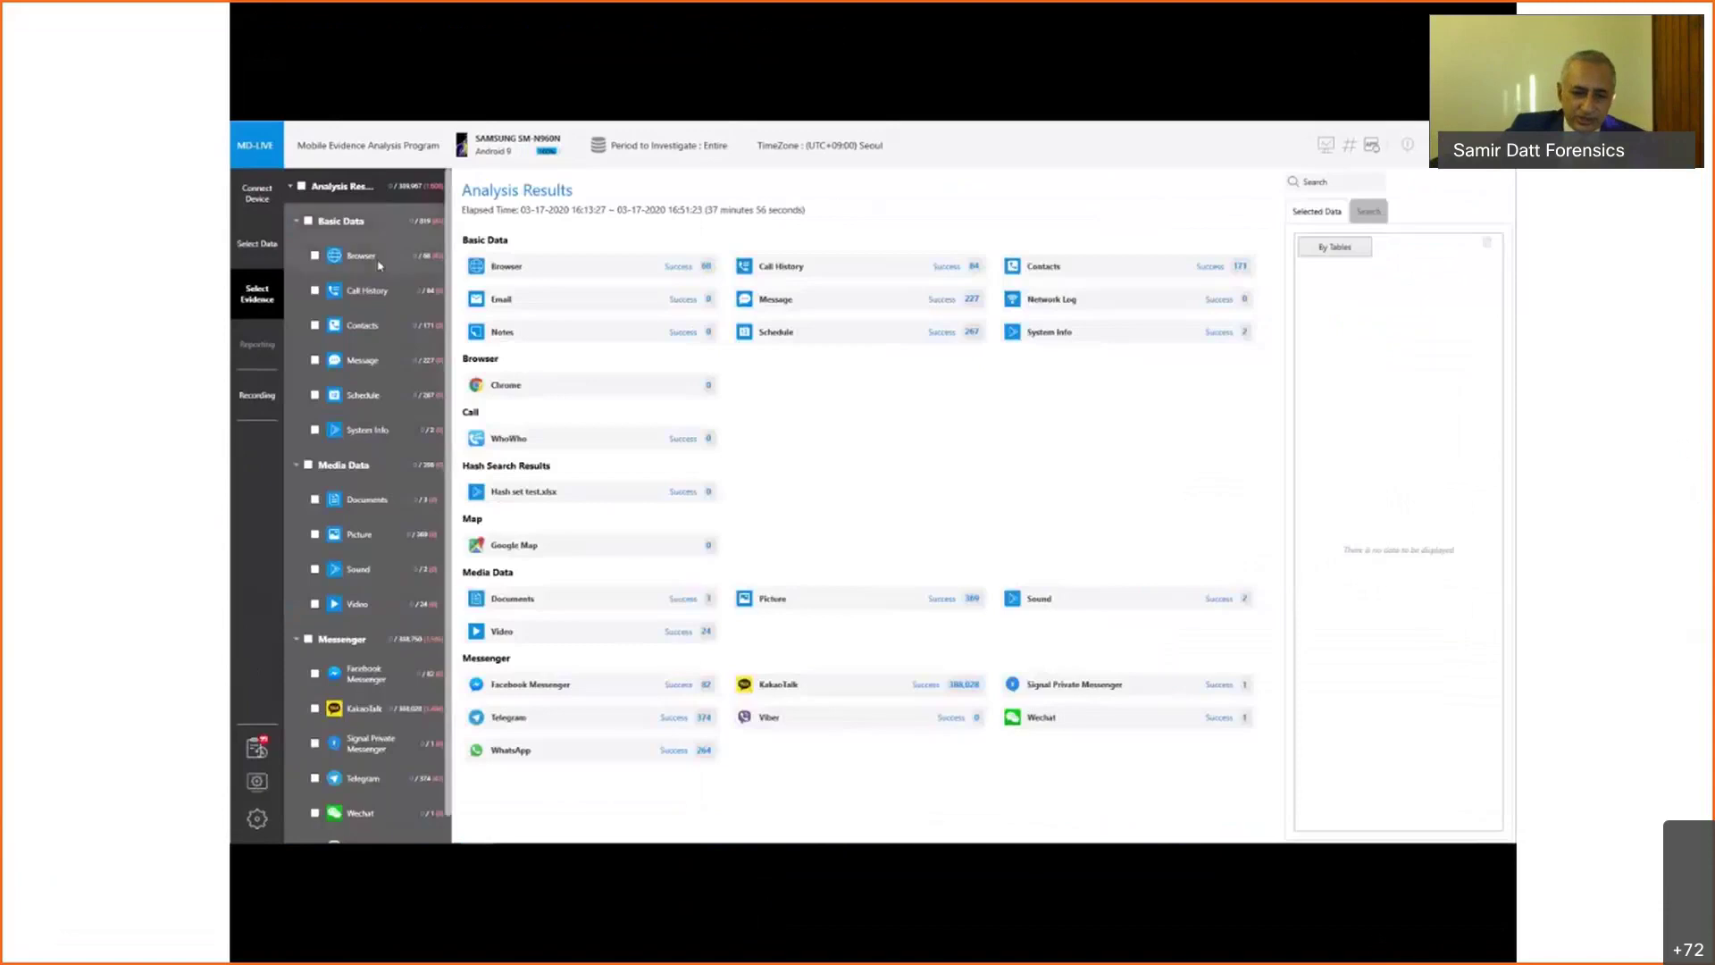
# Examine the Browser evidence in MD-LIVE, previewing several browser history entries, including the iCloud and 공항유심센터 3 Google searches
pyautogui.click(366, 256)
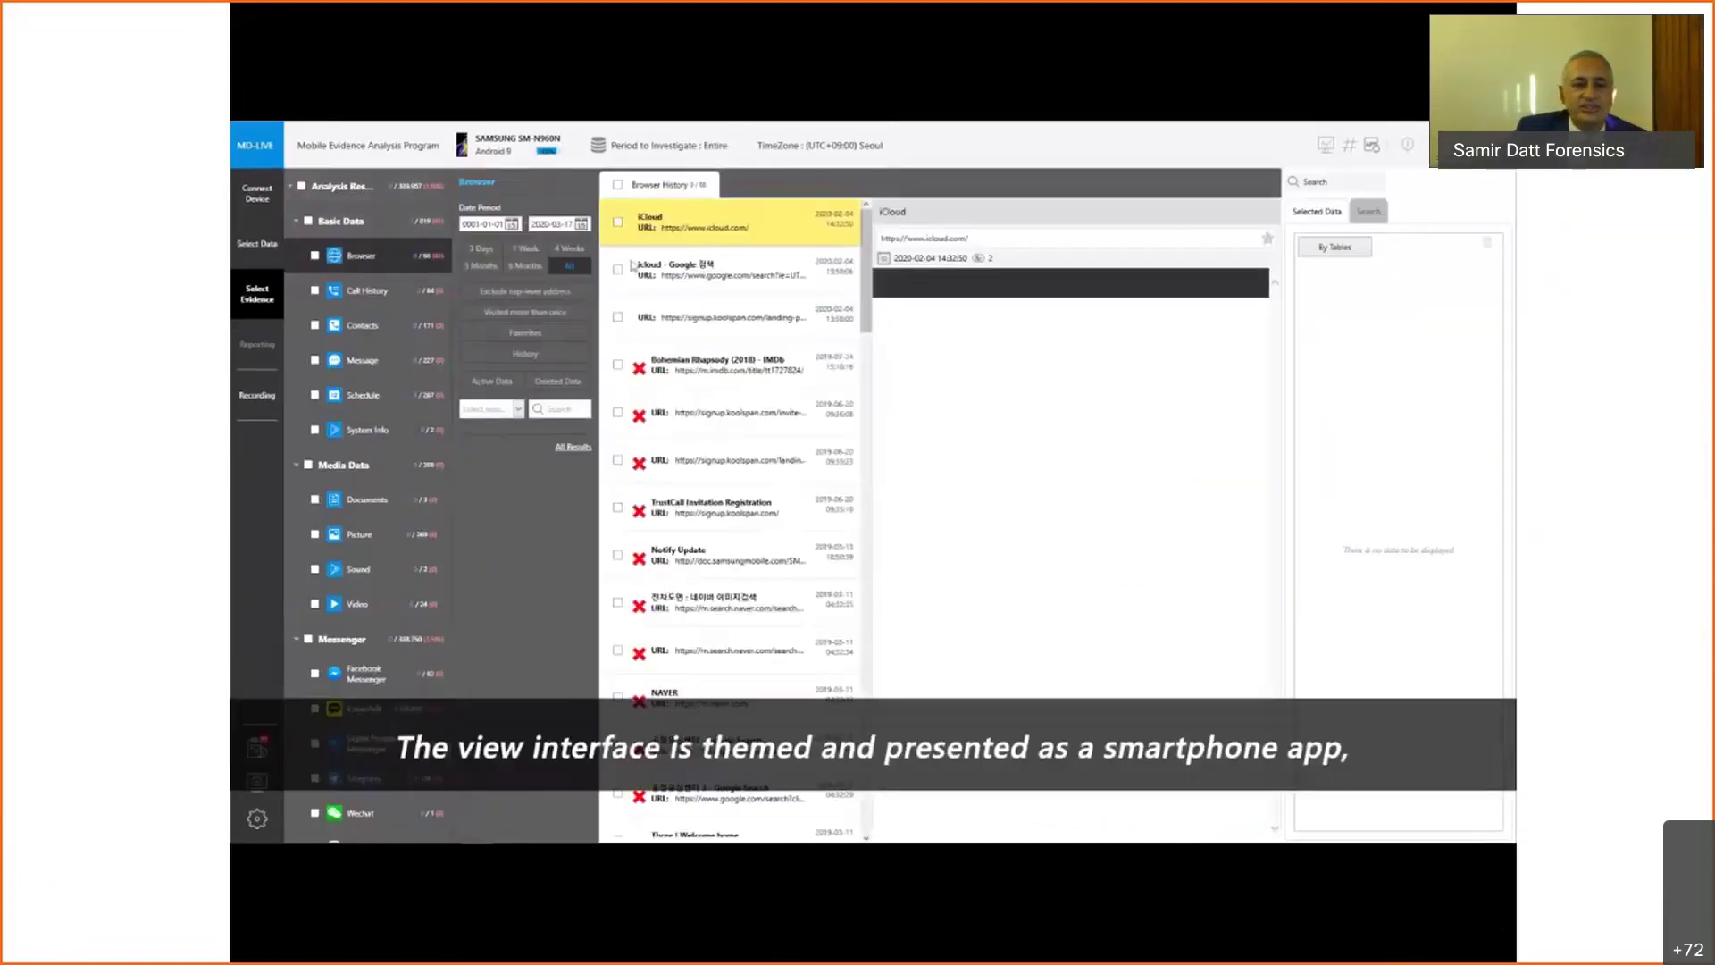
pyautogui.click(776, 286)
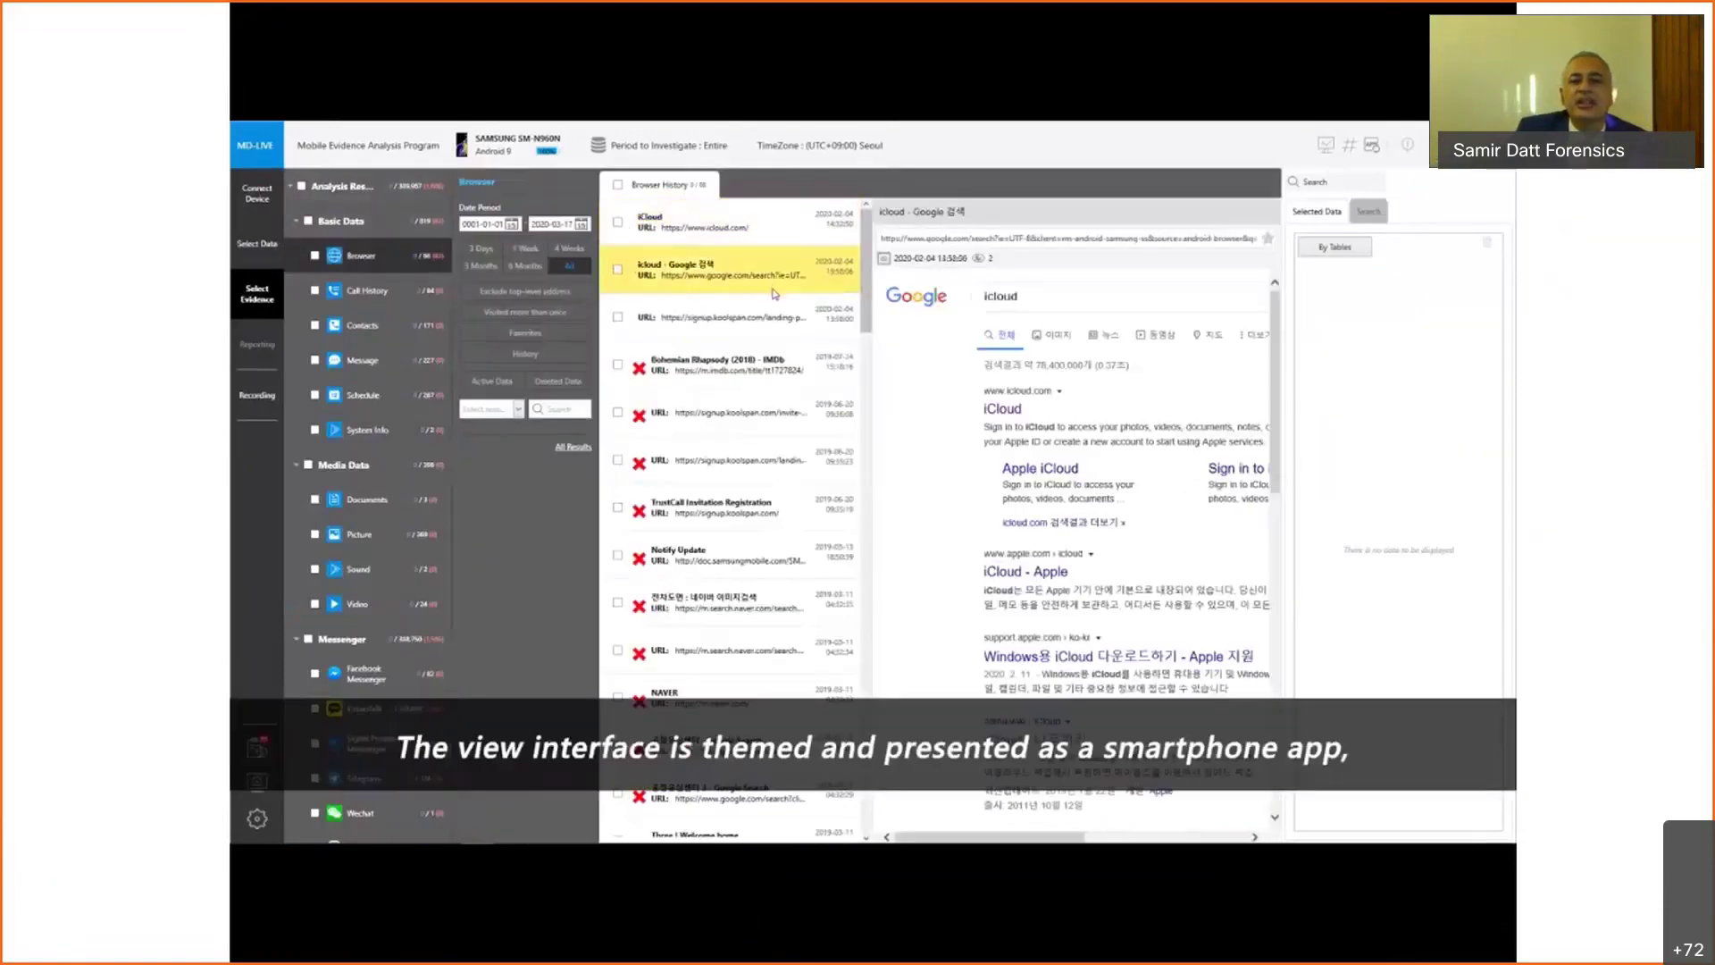
pyautogui.click(770, 333)
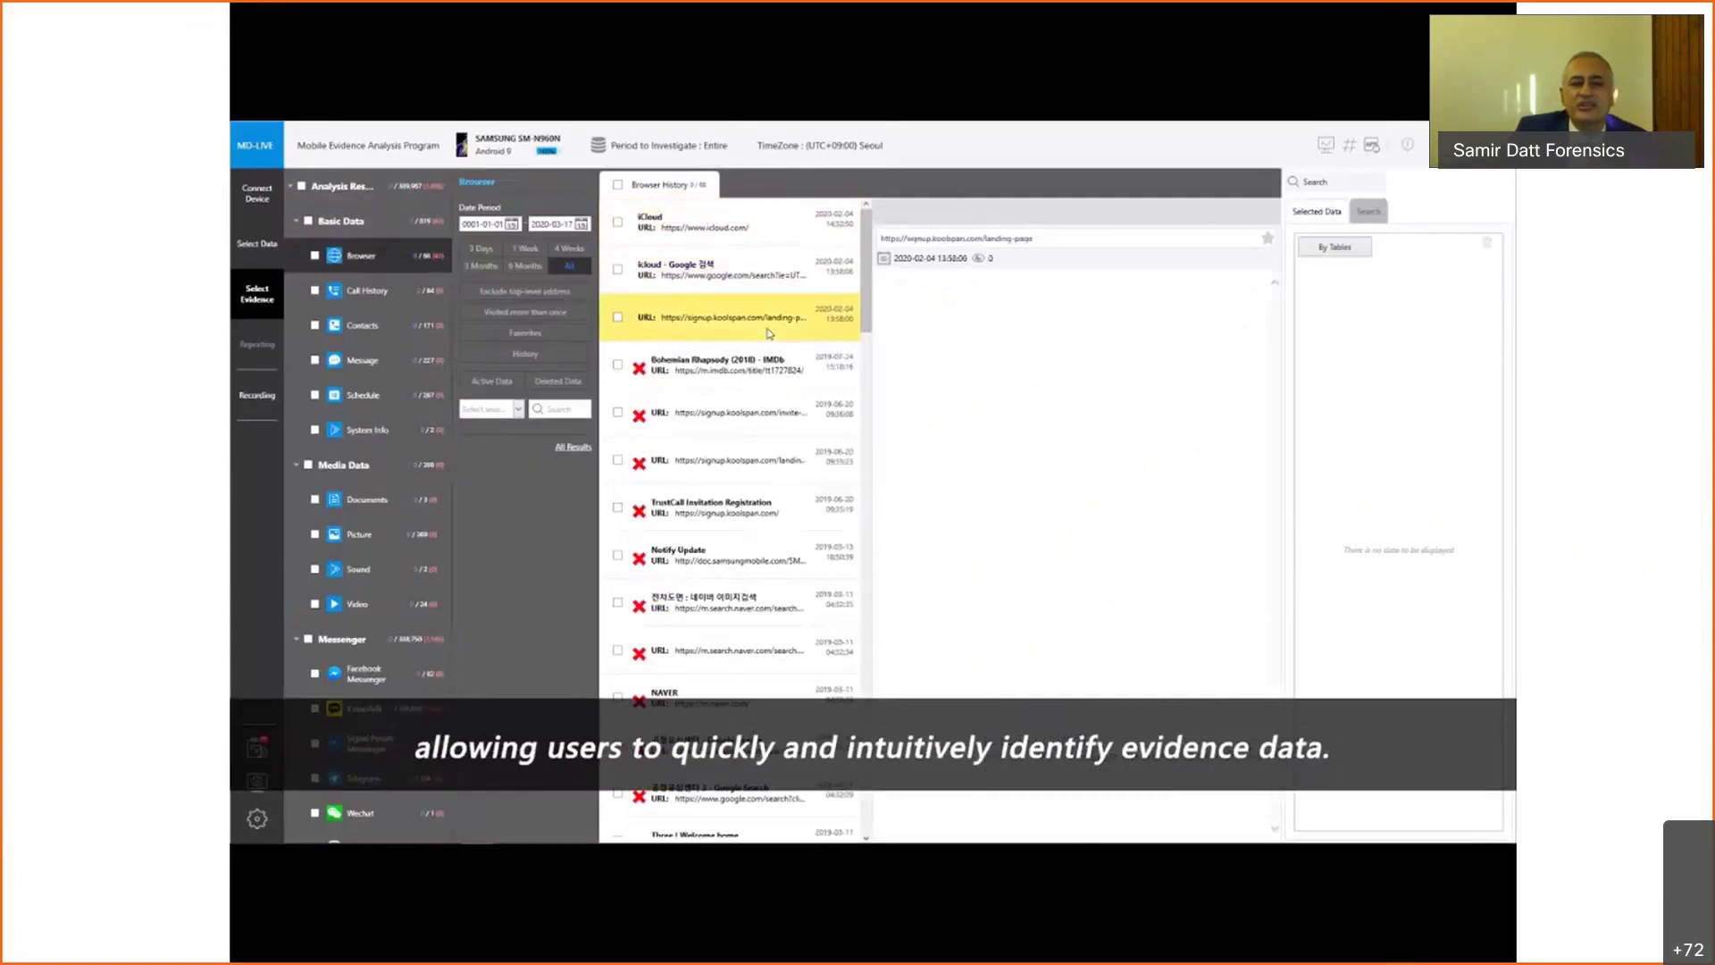
pyautogui.click(764, 603)
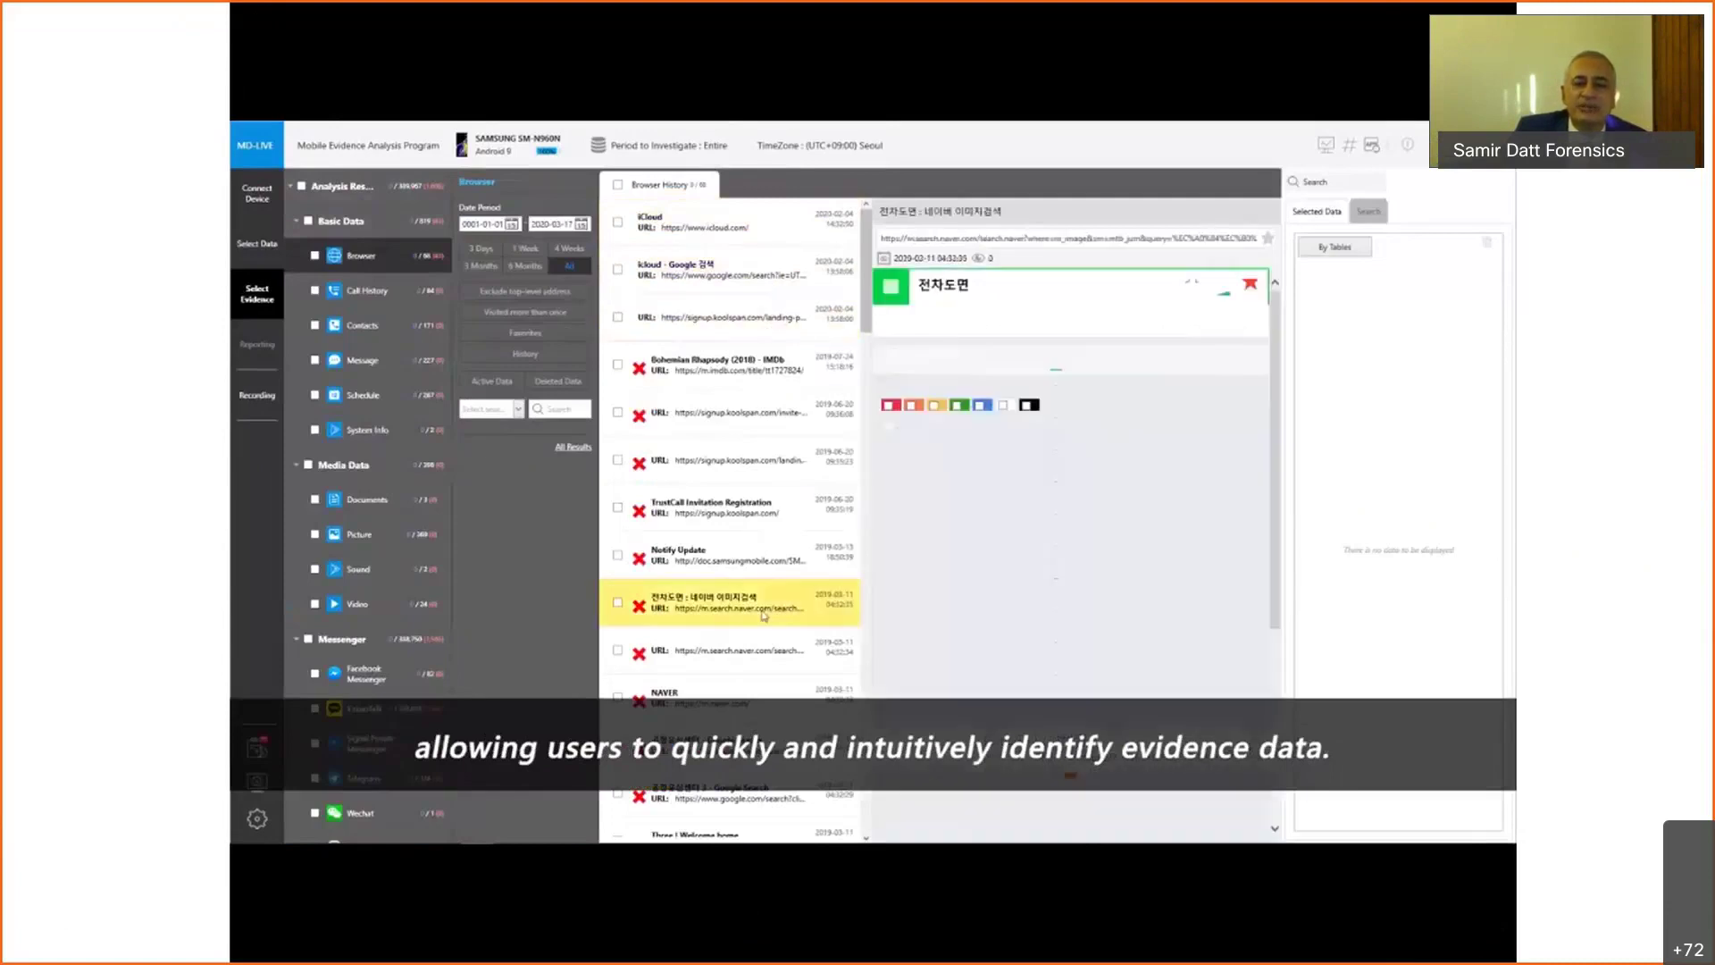
pyautogui.scroll(-3, 764, 580)
pyautogui.click(769, 365)
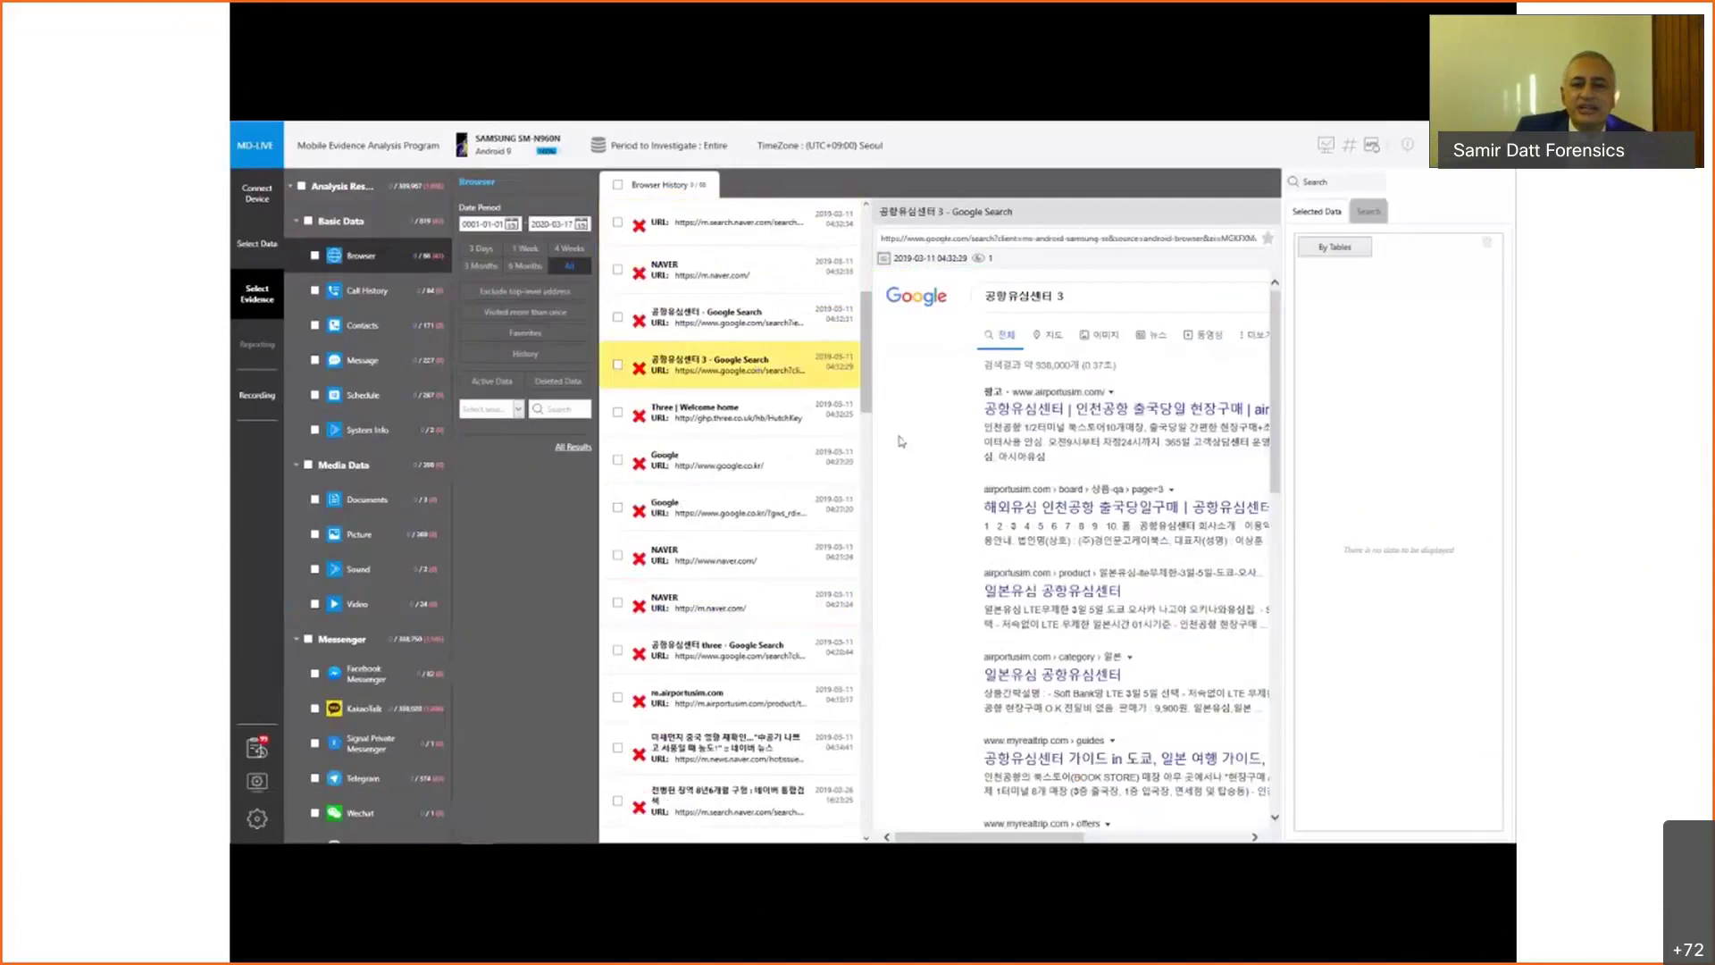
# Preview more Browser history entries, including the Google home page, KT Shop and 케이툰
pyautogui.click(769, 506)
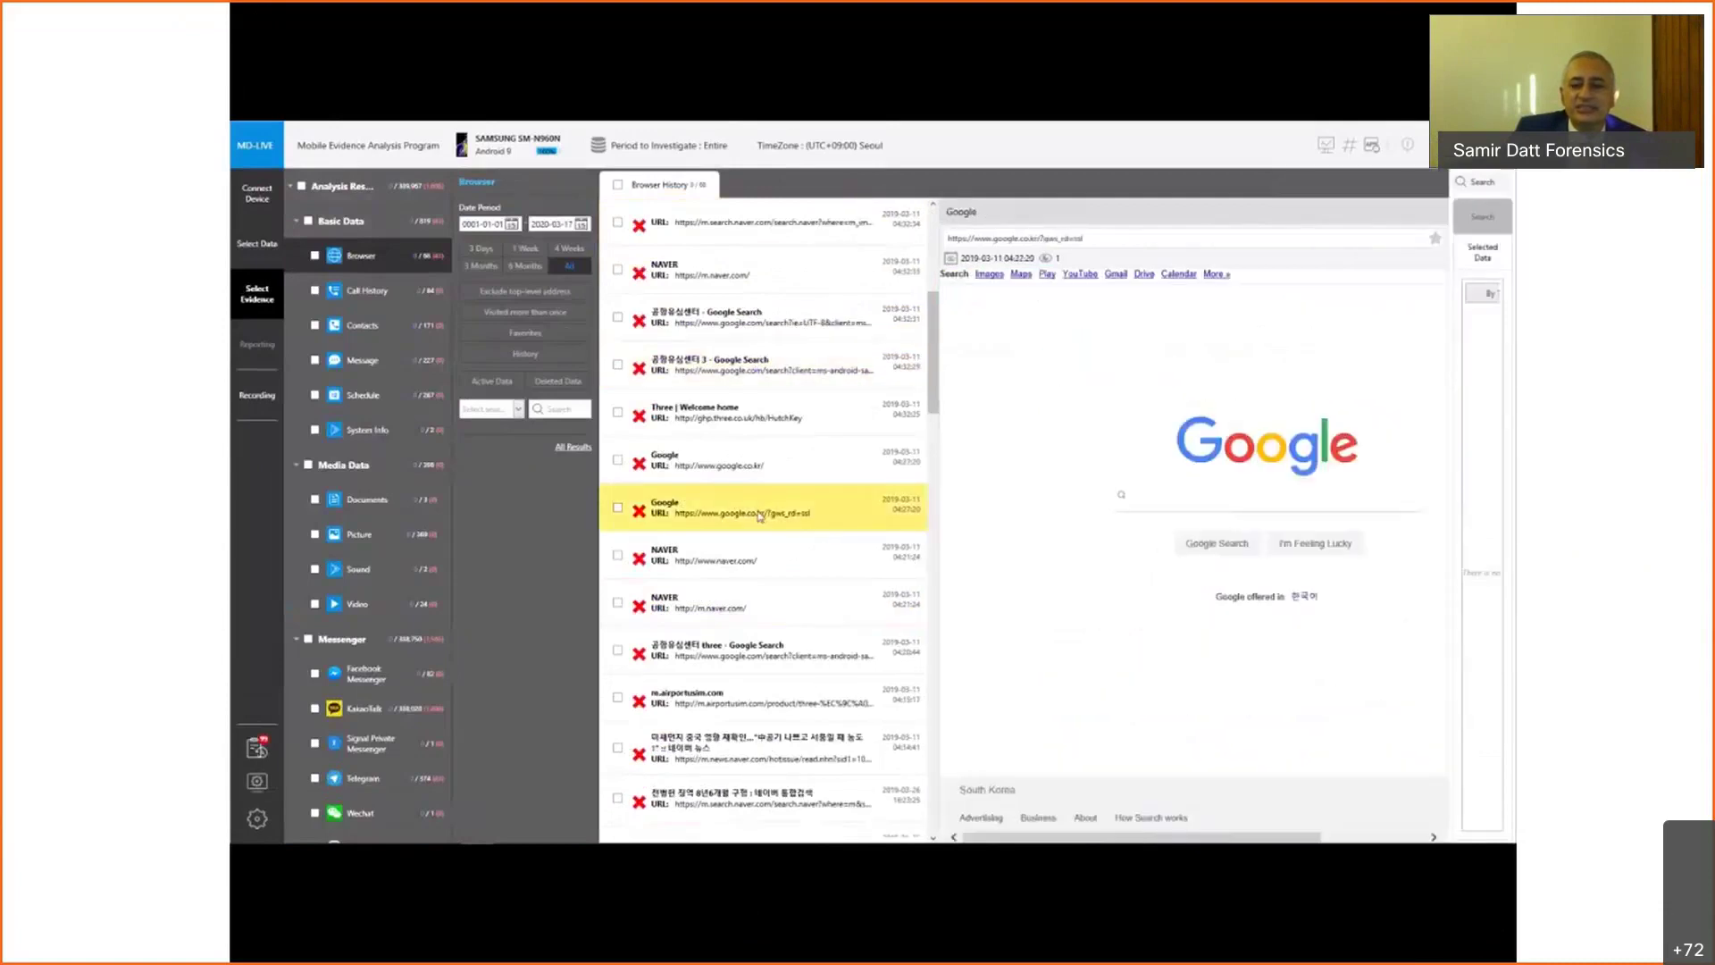
pyautogui.scroll(-5, 767, 554)
pyautogui.click(769, 562)
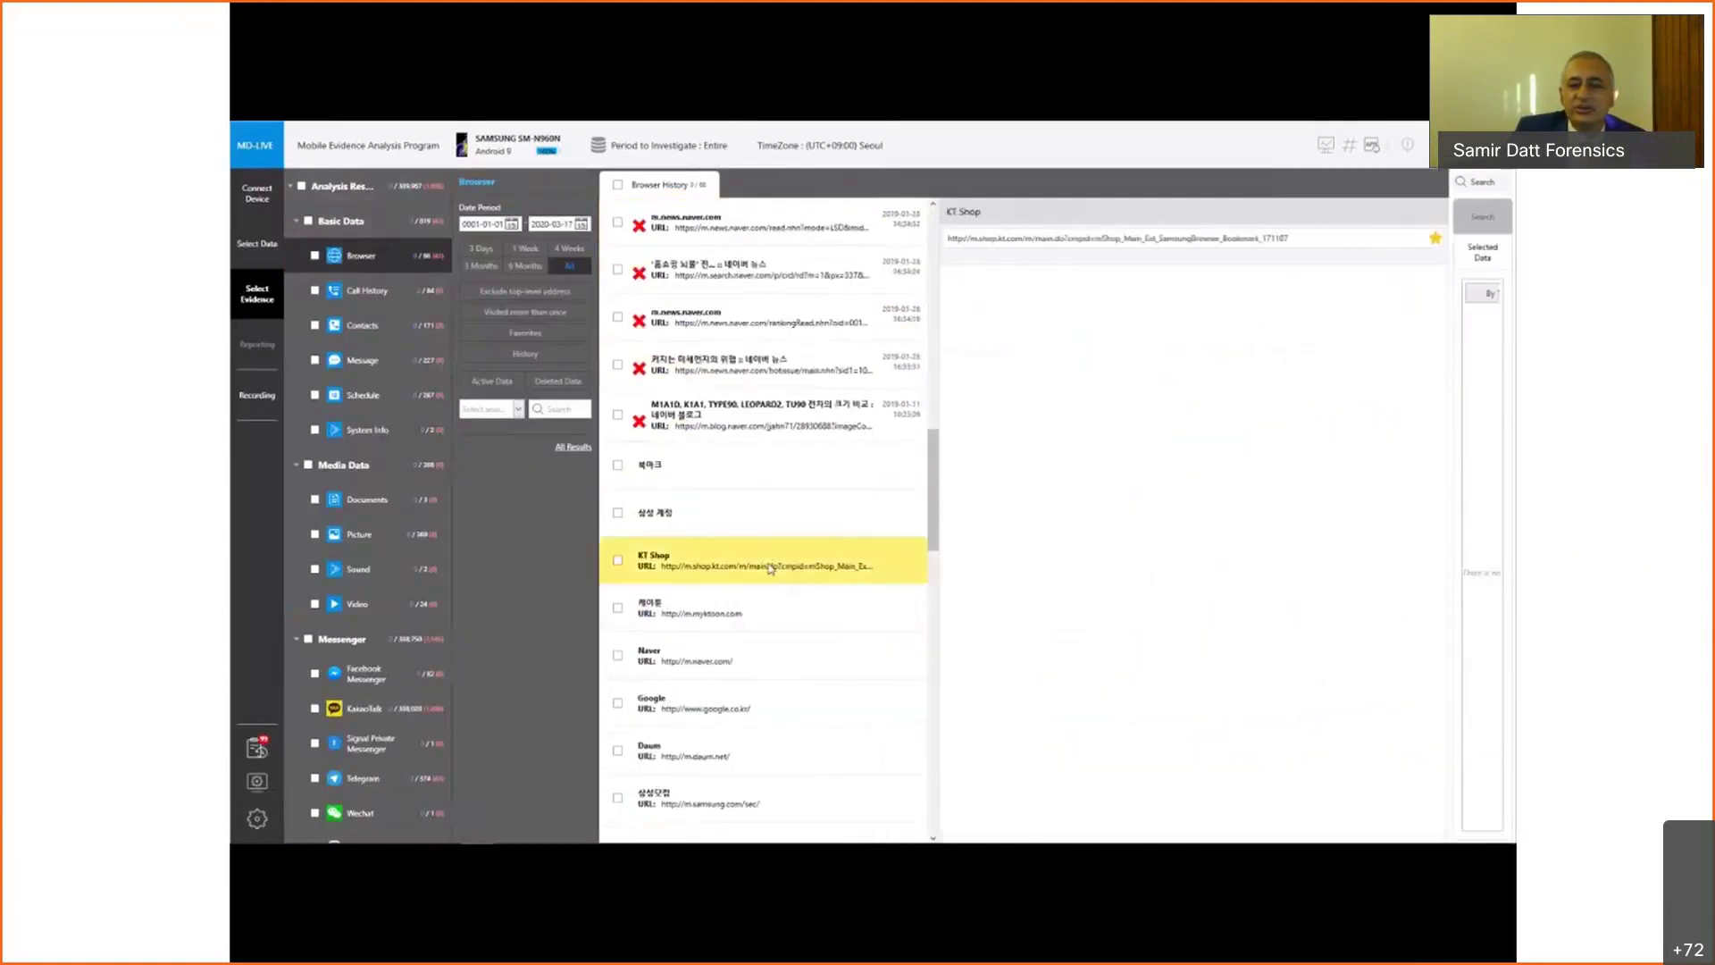
pyautogui.scroll(-5, 768, 563)
pyautogui.click(770, 475)
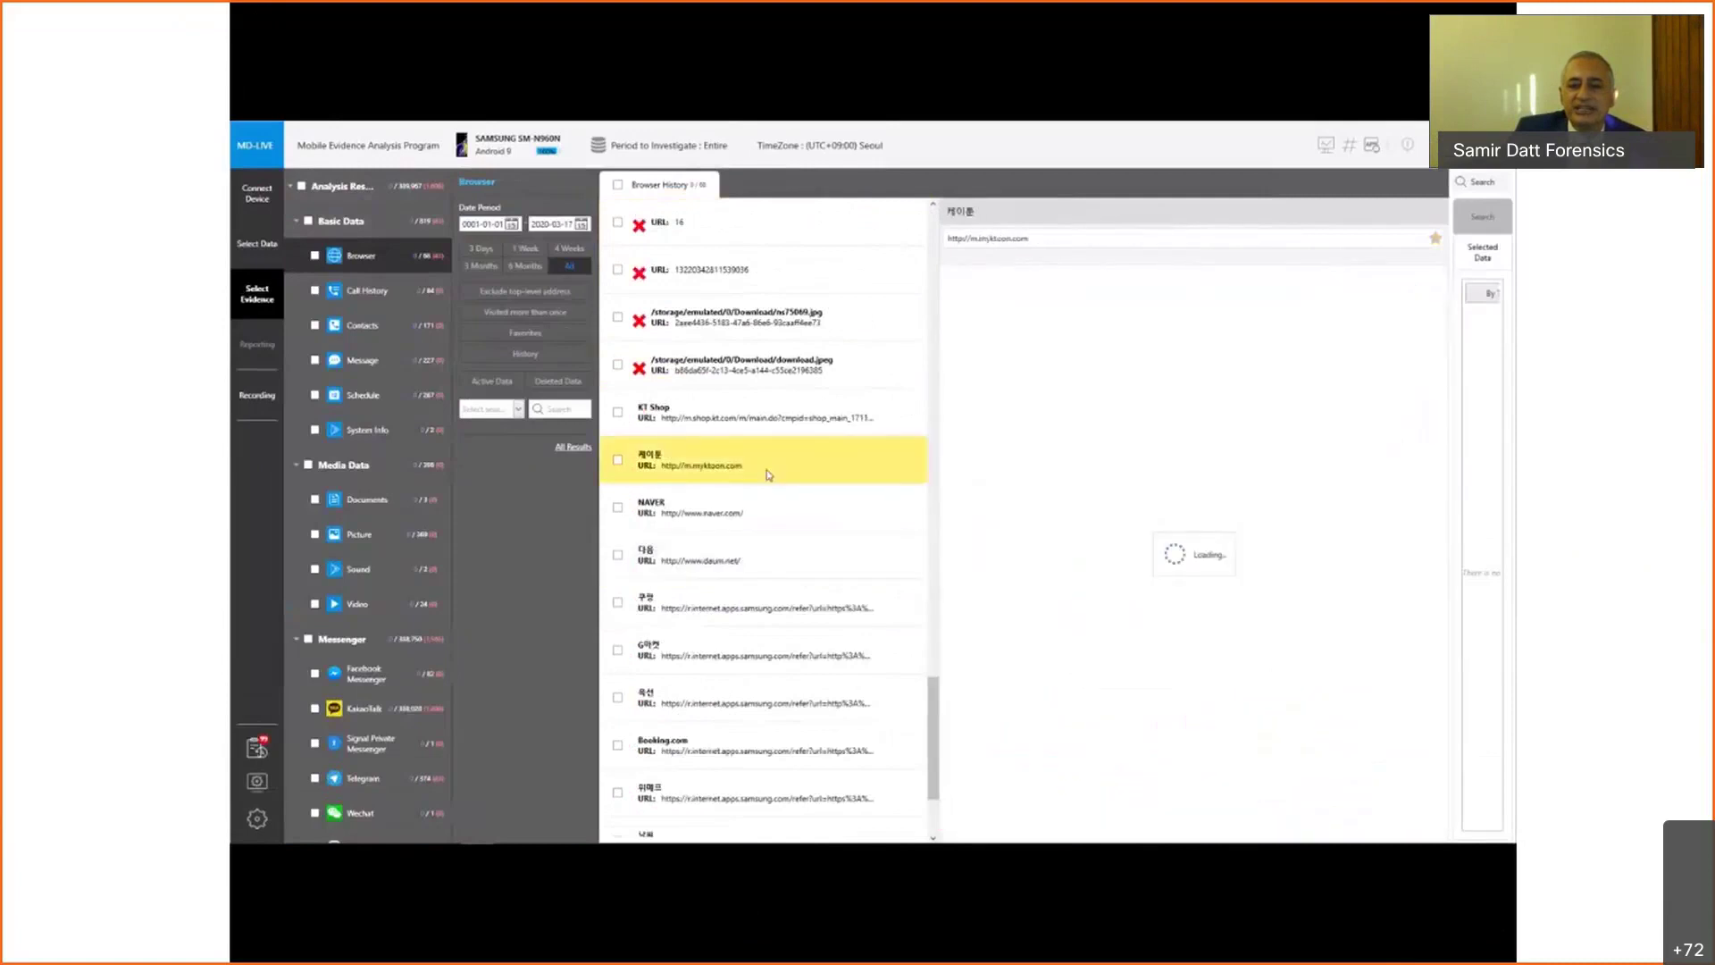
# Mark Call History entries as evidence, including all received calls, and filter Contacts to the last 3 days
pyautogui.click(368, 291)
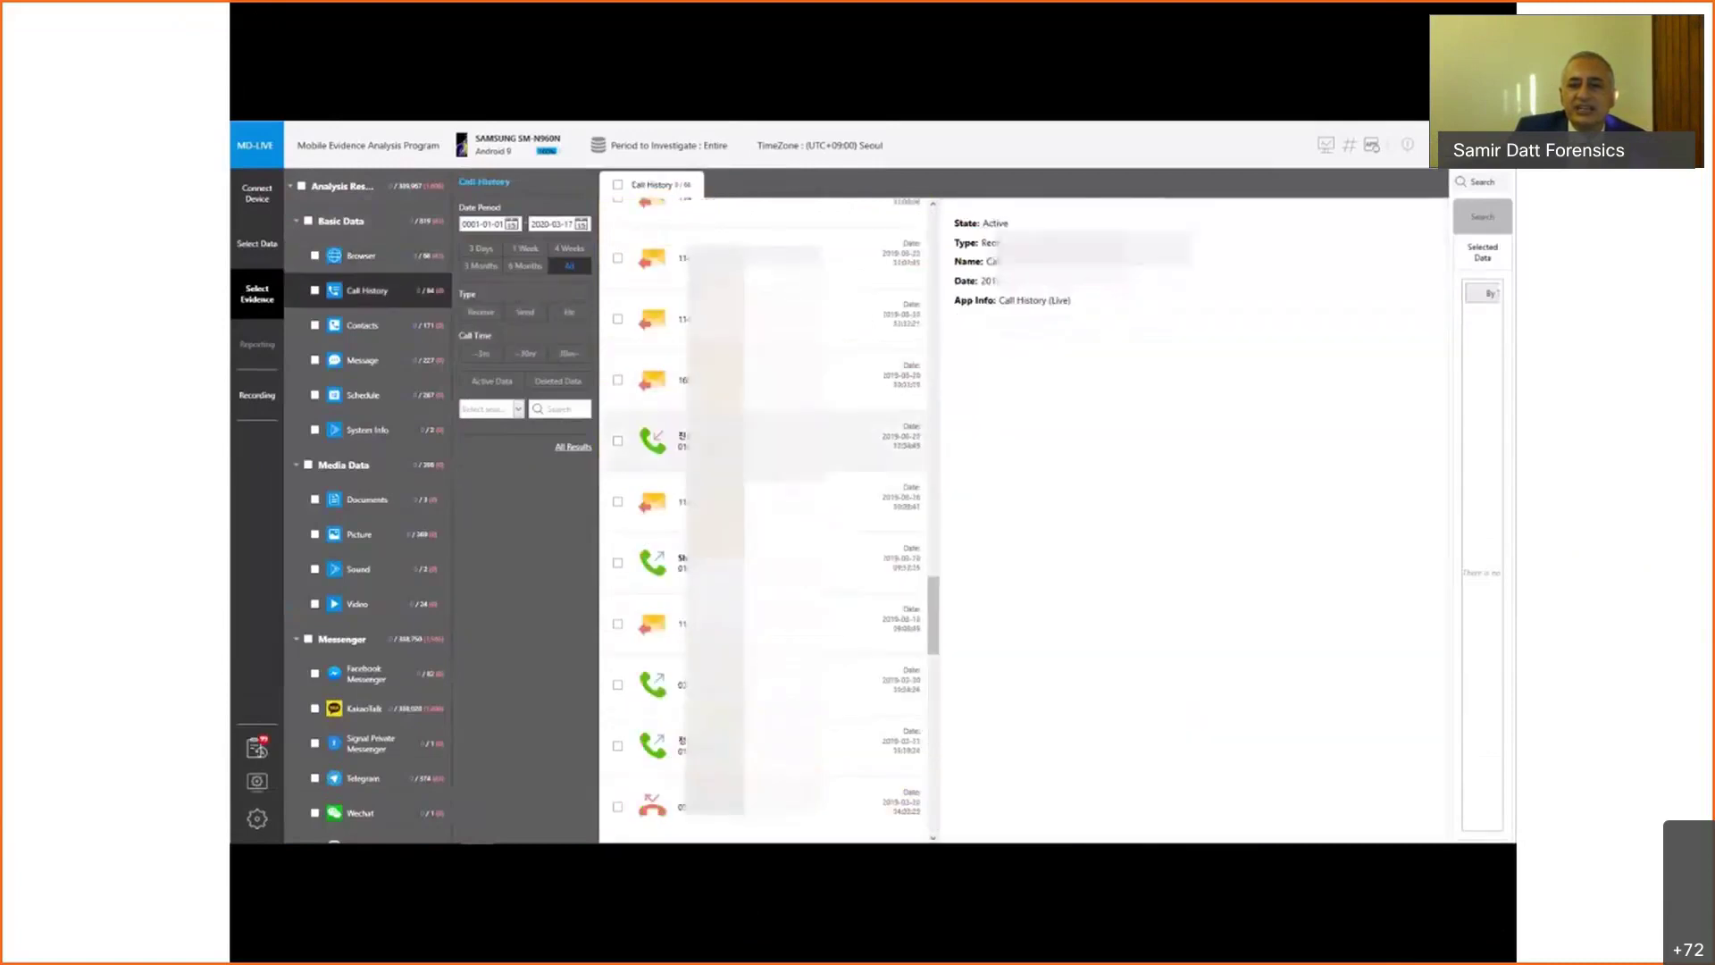
pyautogui.click(769, 441)
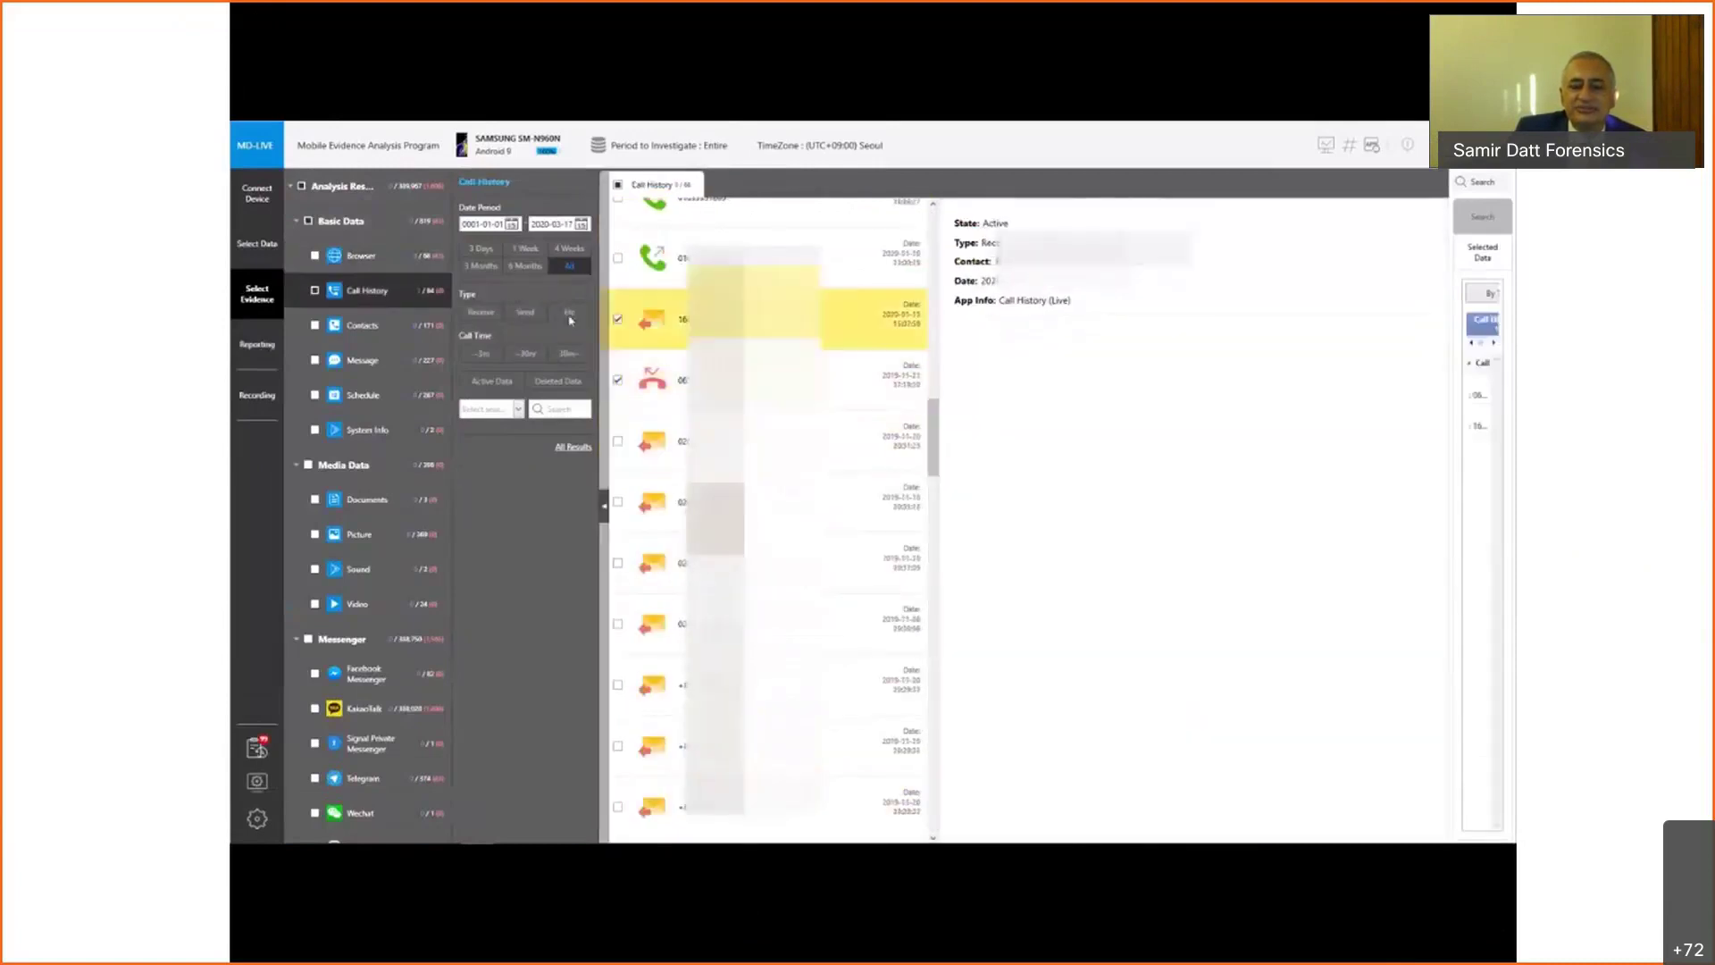
pyautogui.click(480, 312)
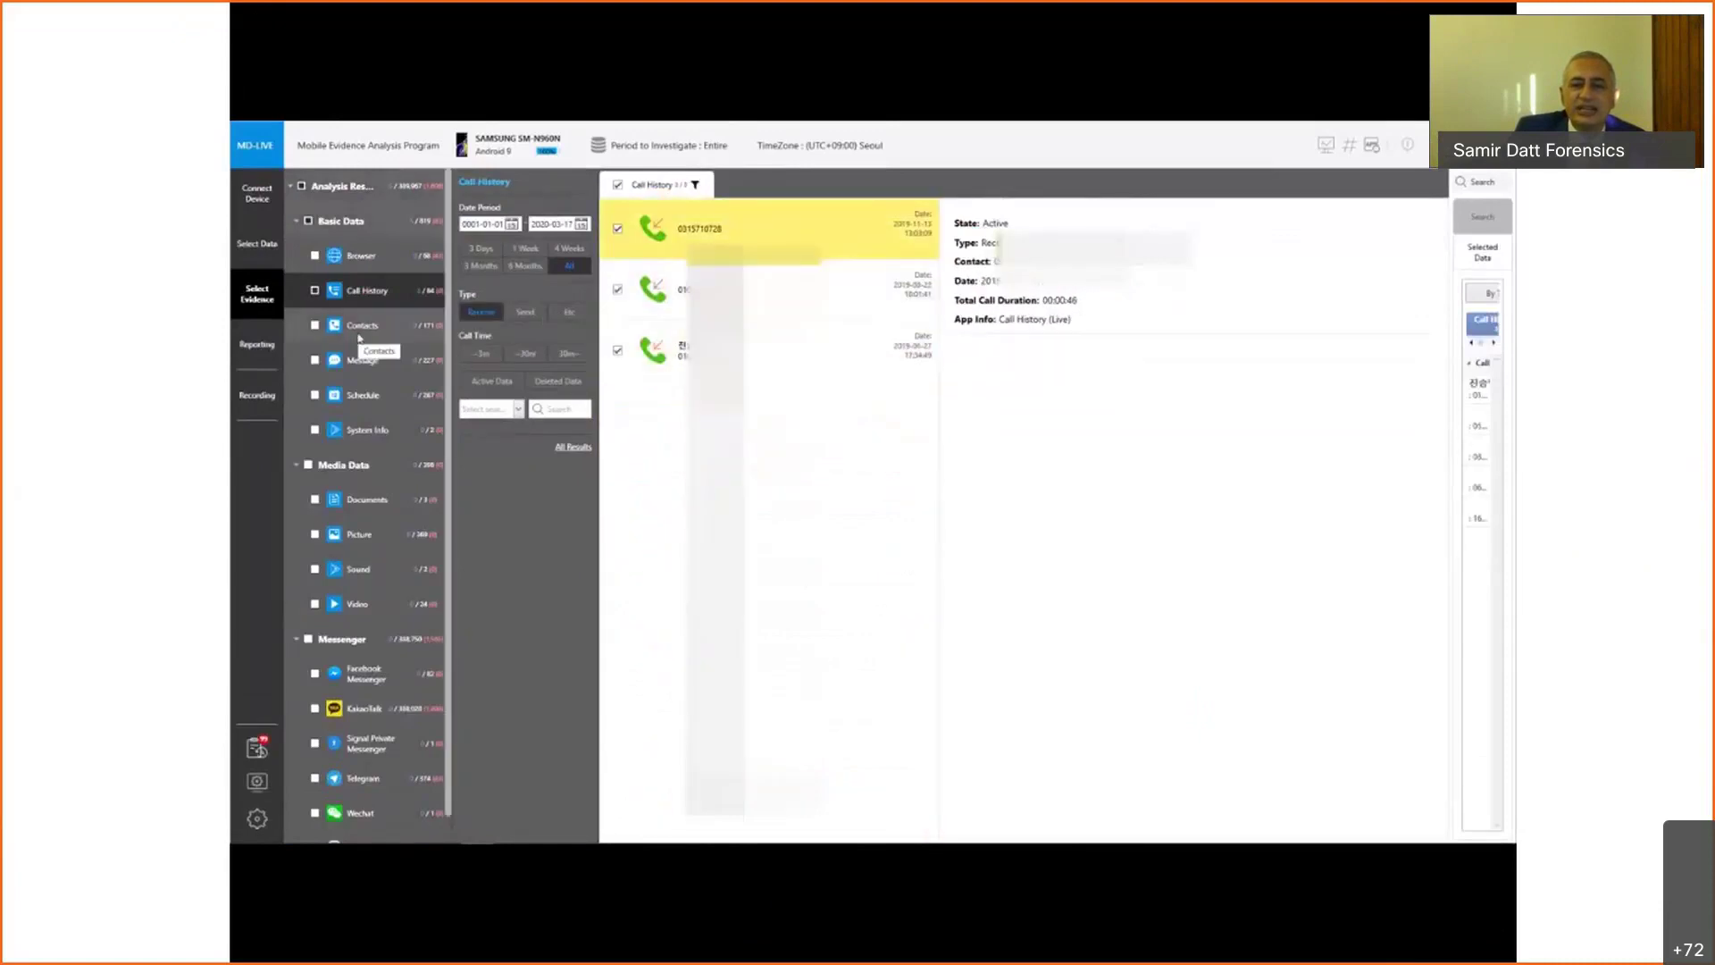
pyautogui.click(362, 325)
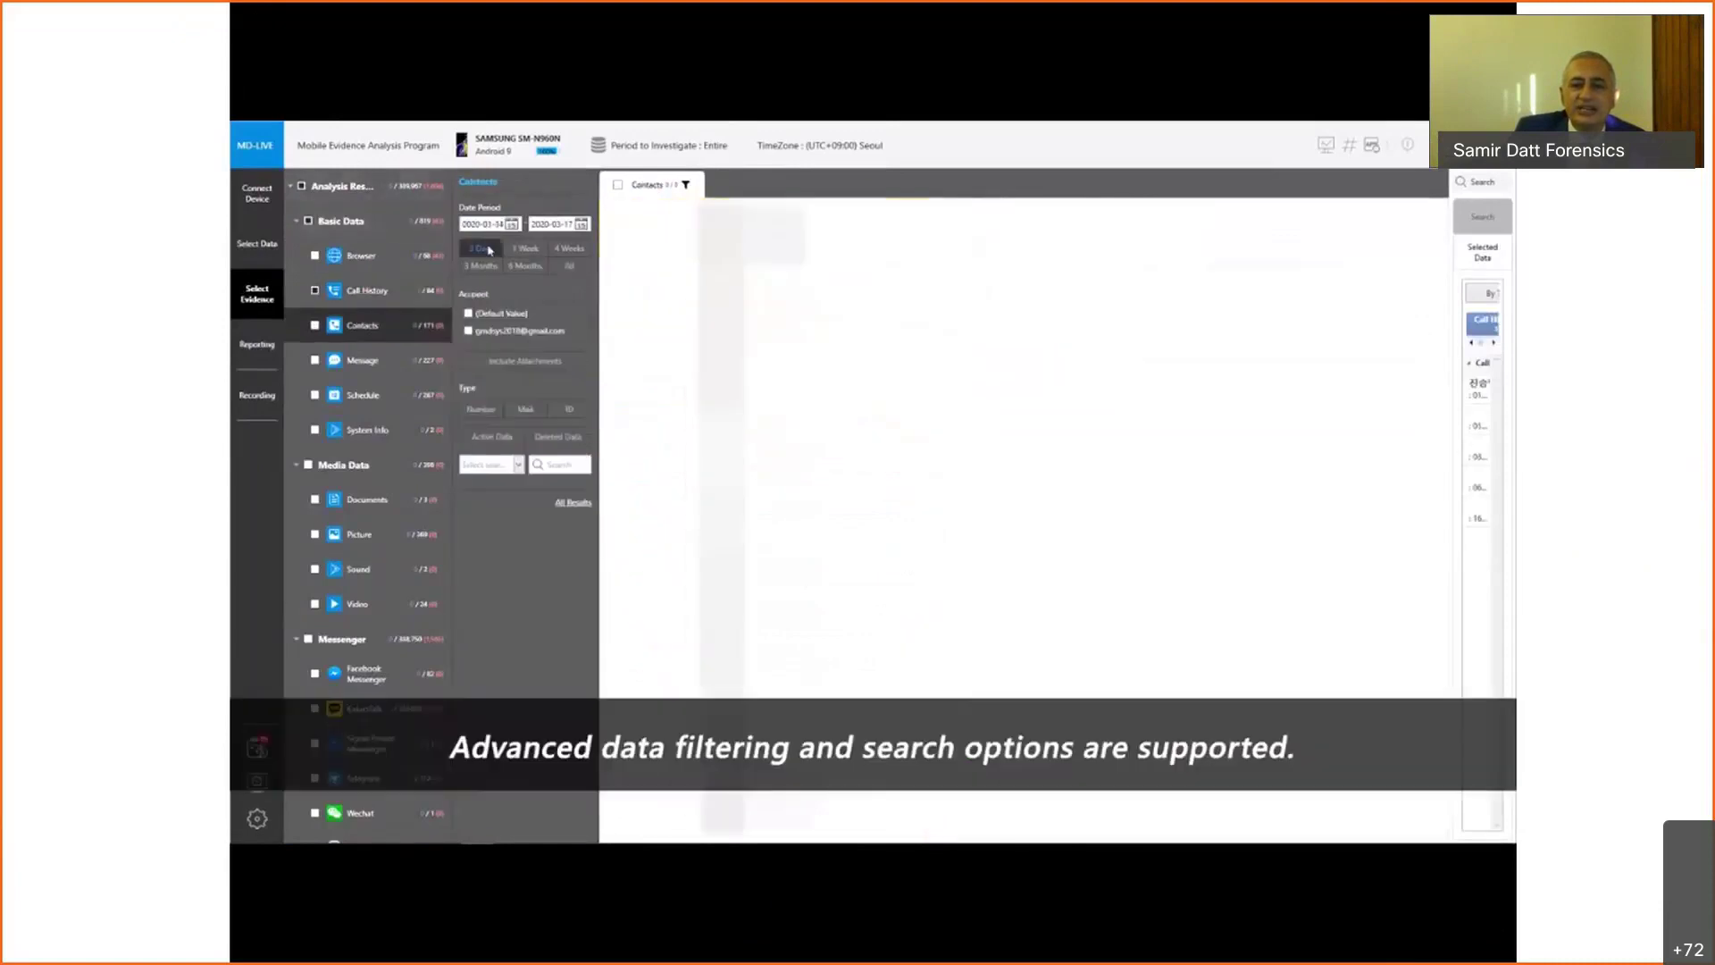
# Mark the service messages from the carrier Three as evidence in Message, and include the System Info data
pyautogui.click(412, 354)
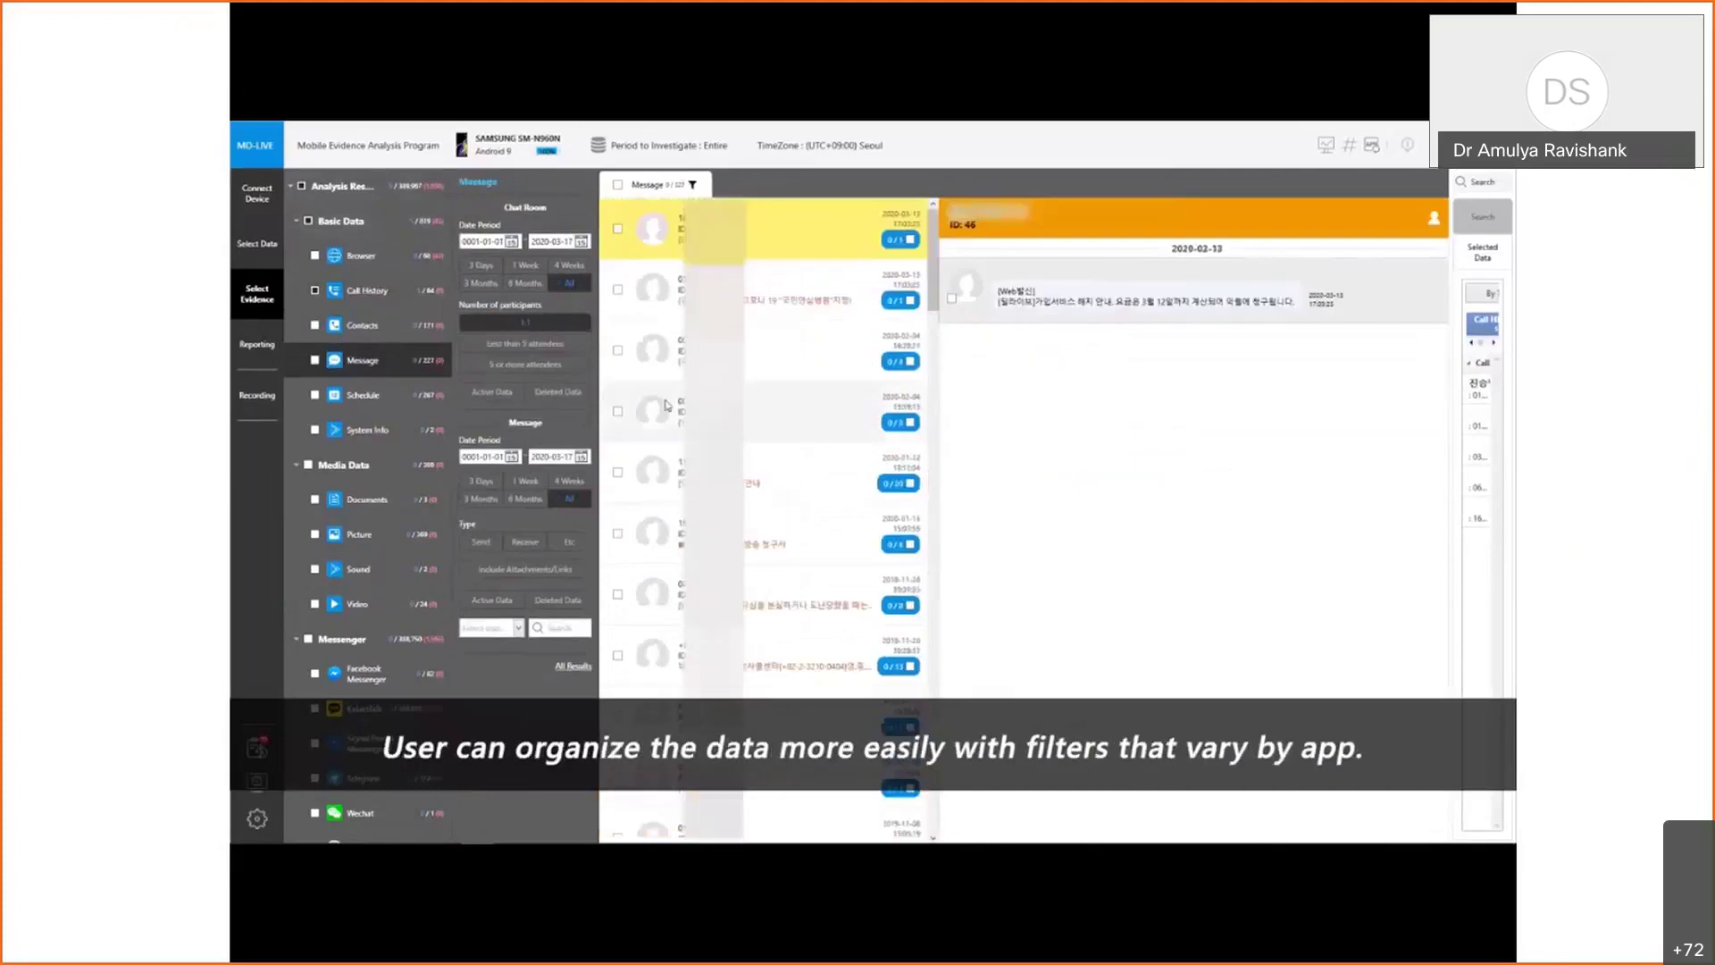
pyautogui.scroll(-5, 777, 639)
pyautogui.click(617, 594)
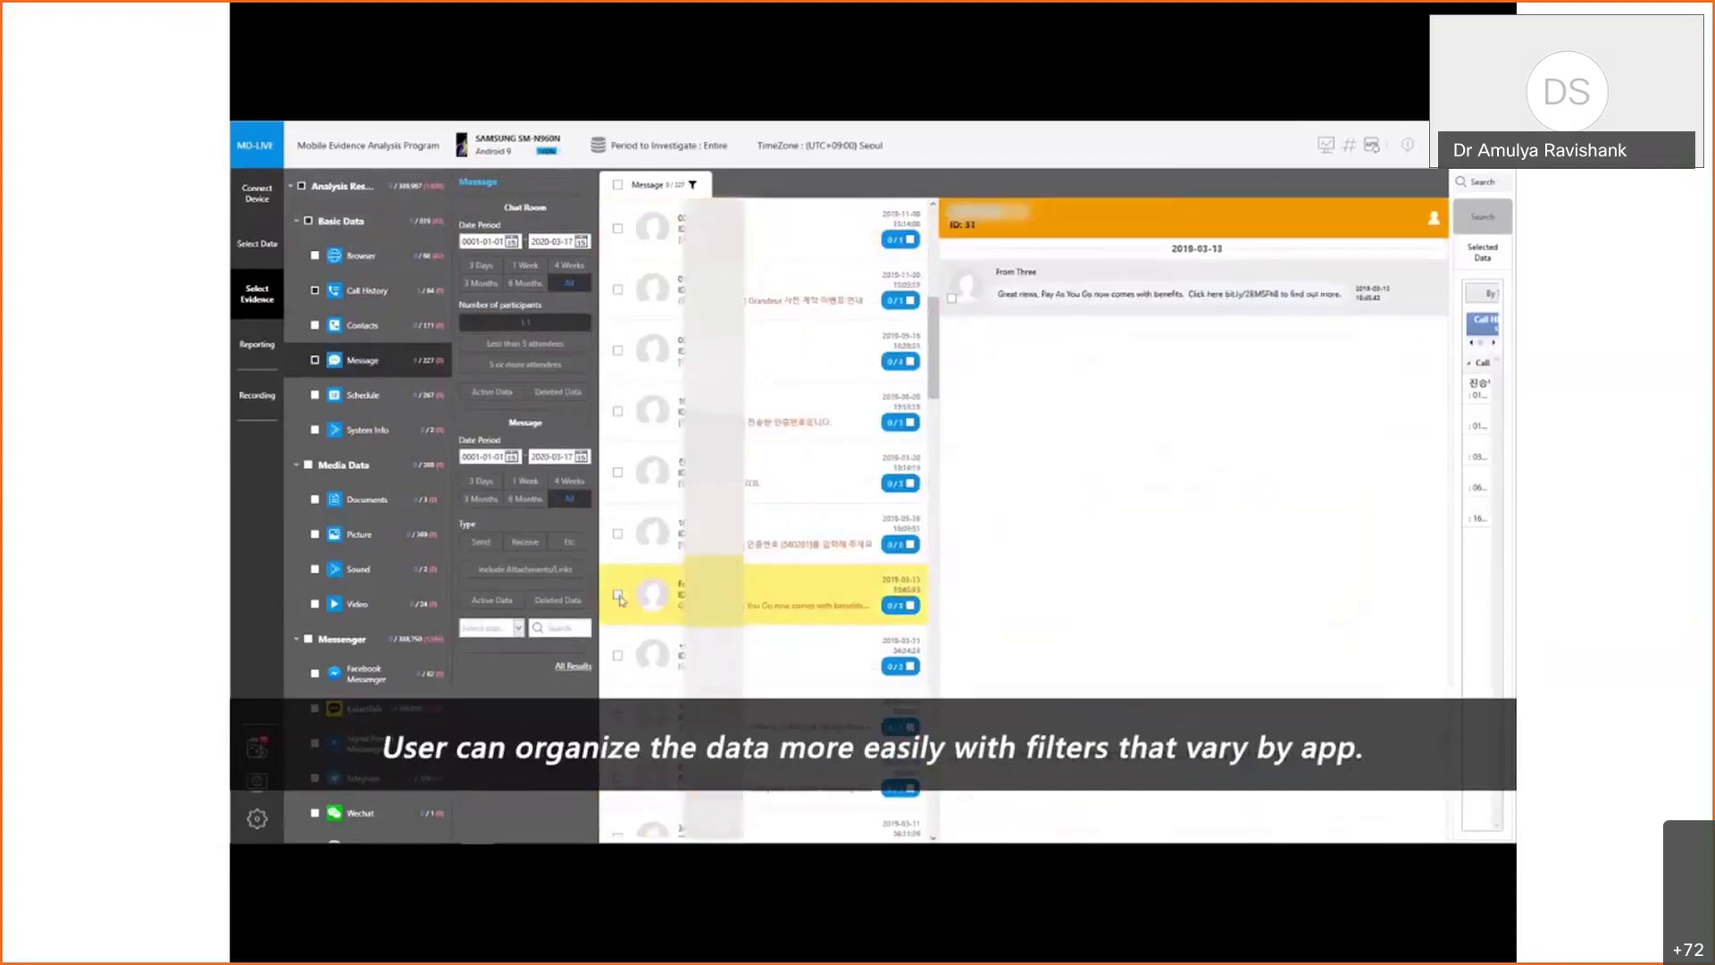
pyautogui.click(761, 666)
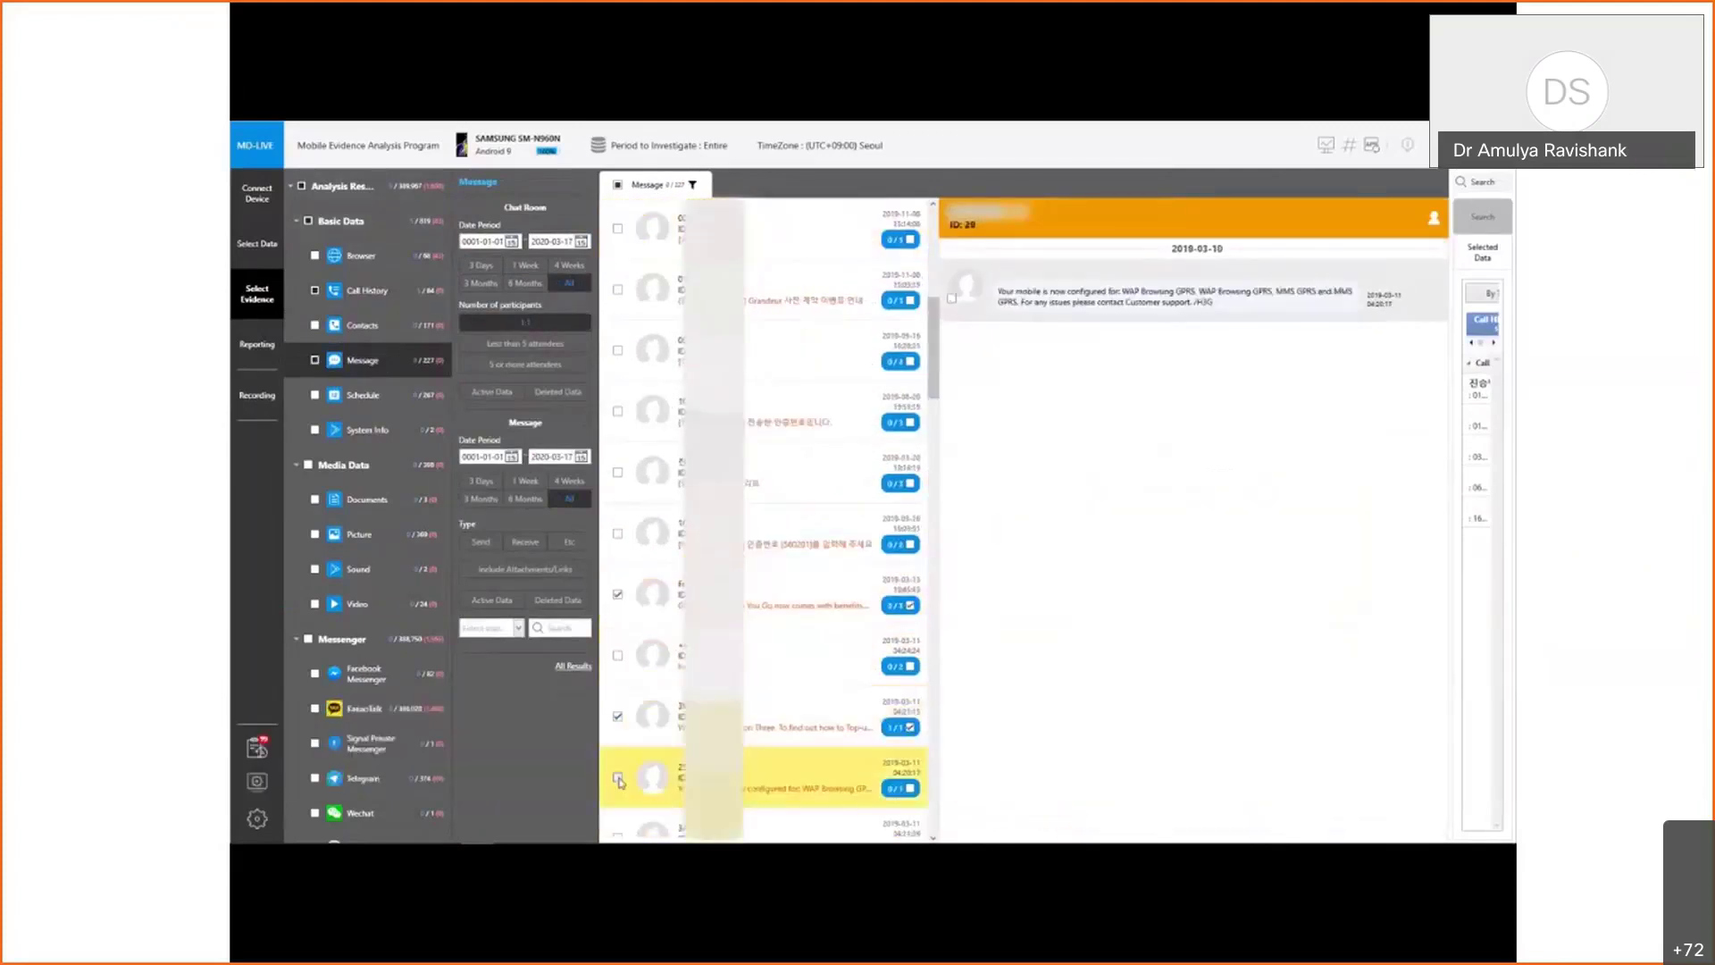
pyautogui.click(318, 431)
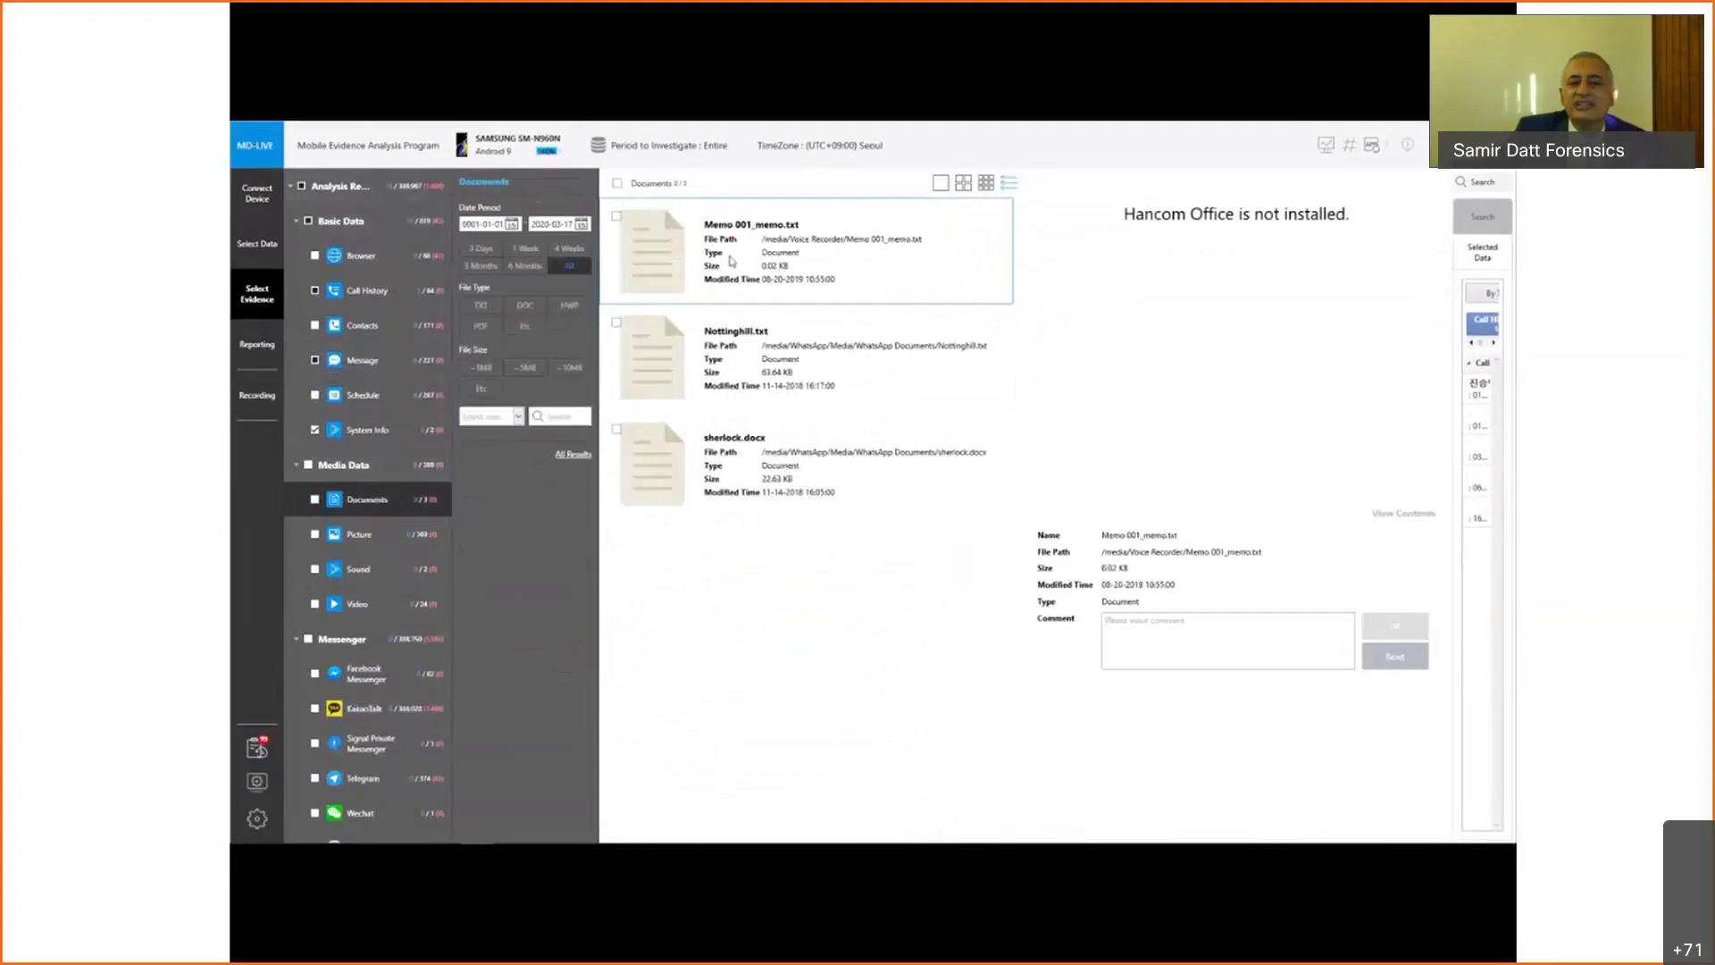
# Review the Picture evidence and save the comment "chip set." on a camera picture
pyautogui.click(358, 534)
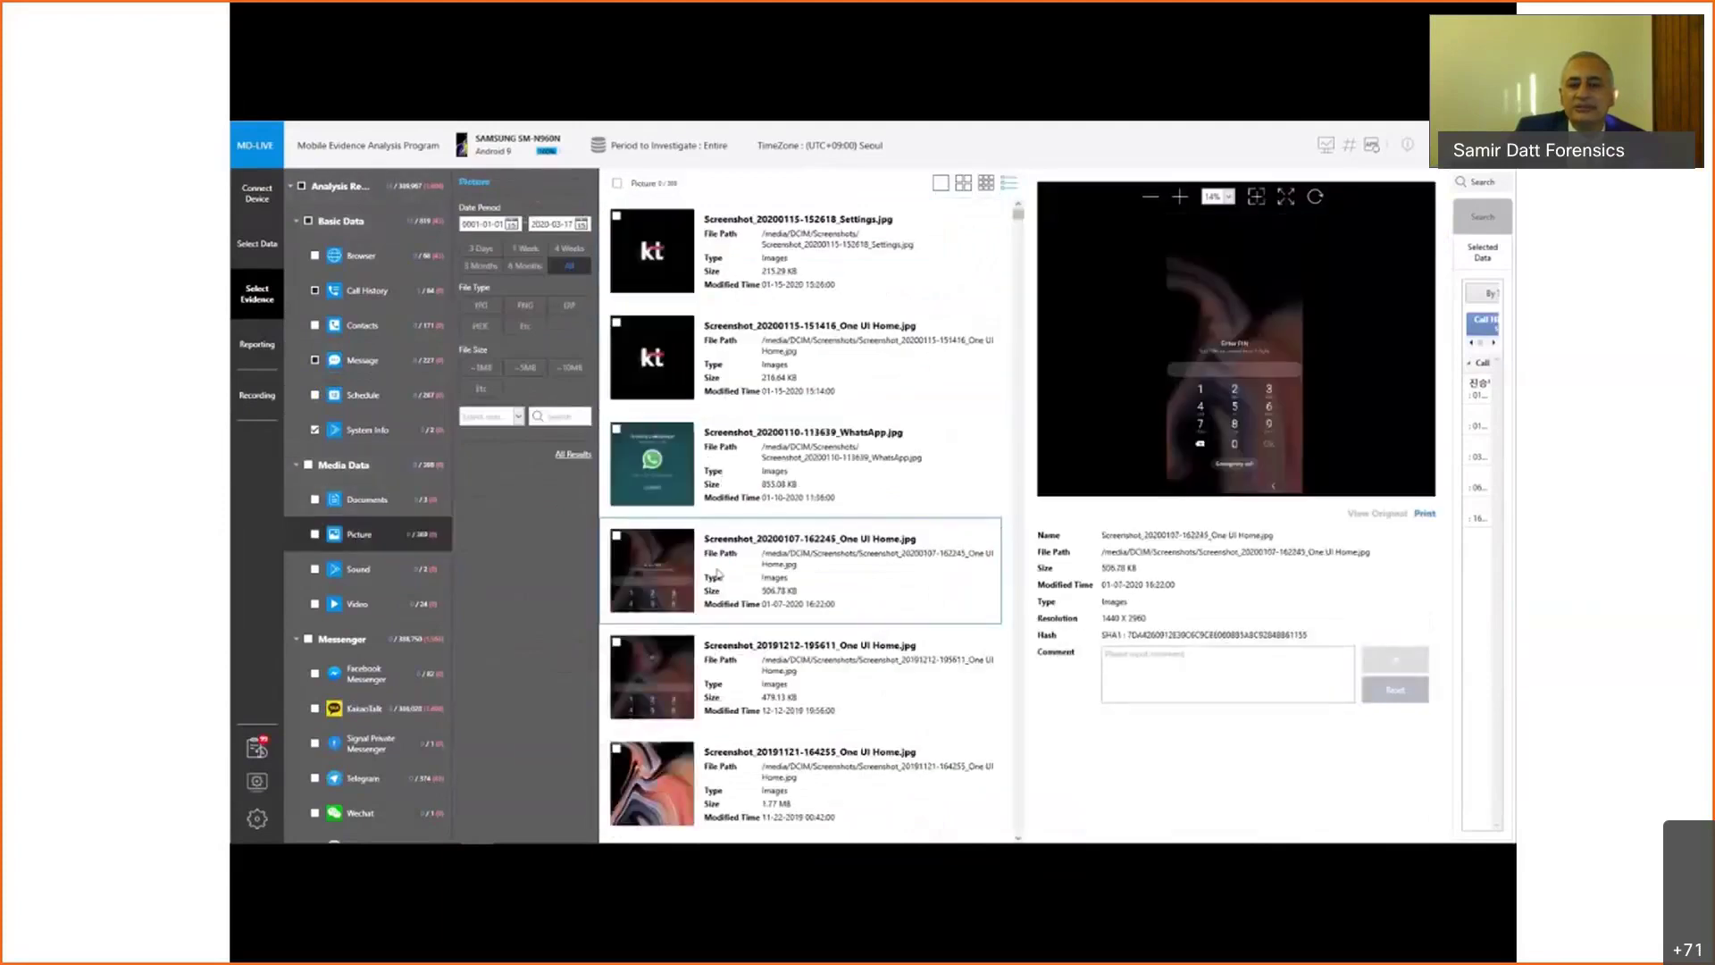
pyautogui.write('chip set.')
pyautogui.click(1397, 759)
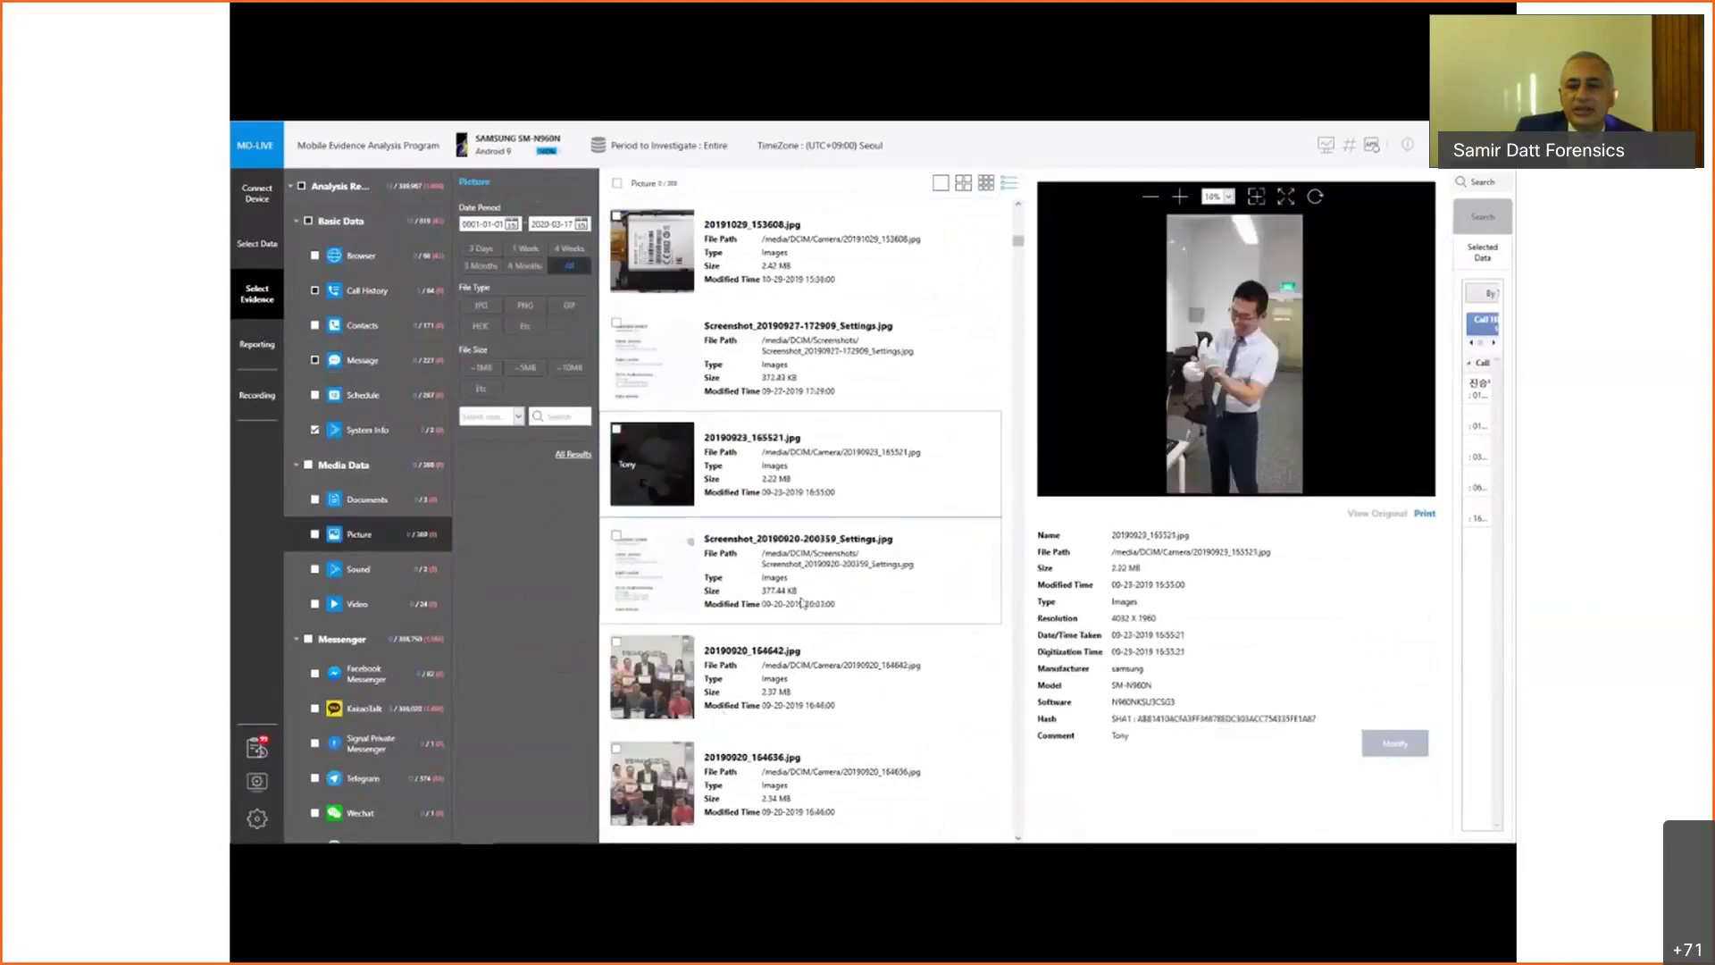
pyautogui.scroll(-5, 804, 465)
pyautogui.click(770, 357)
pyautogui.click(770, 462)
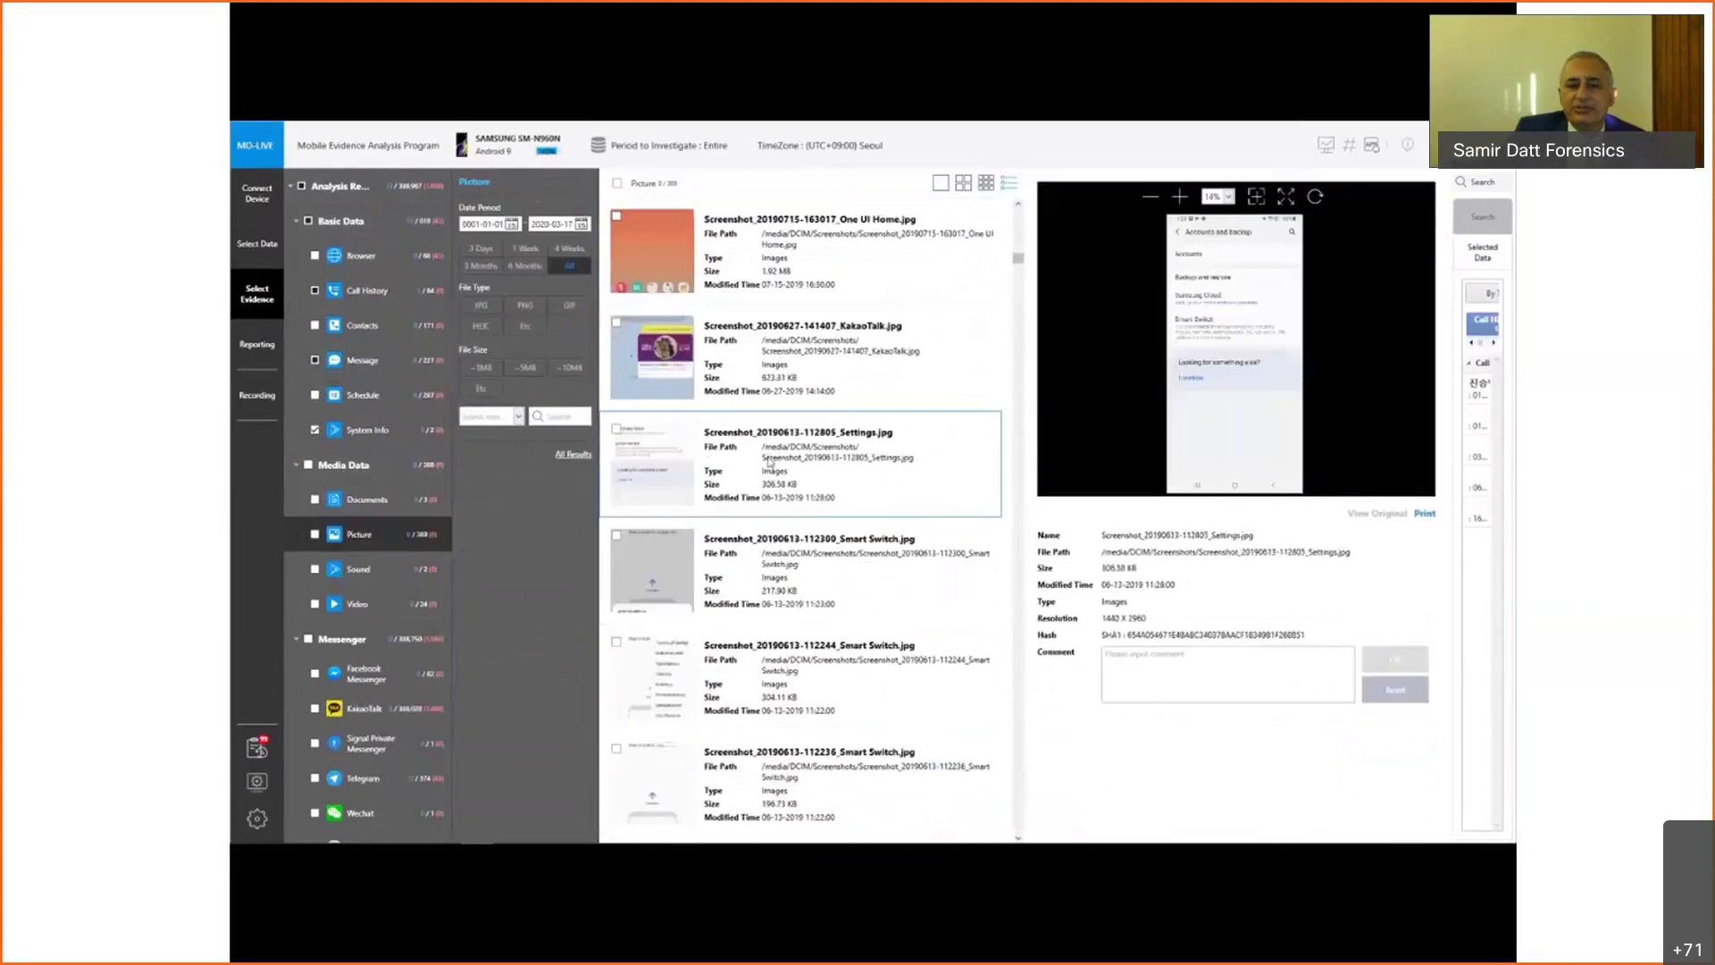
pyautogui.scroll(-5, 617, 429)
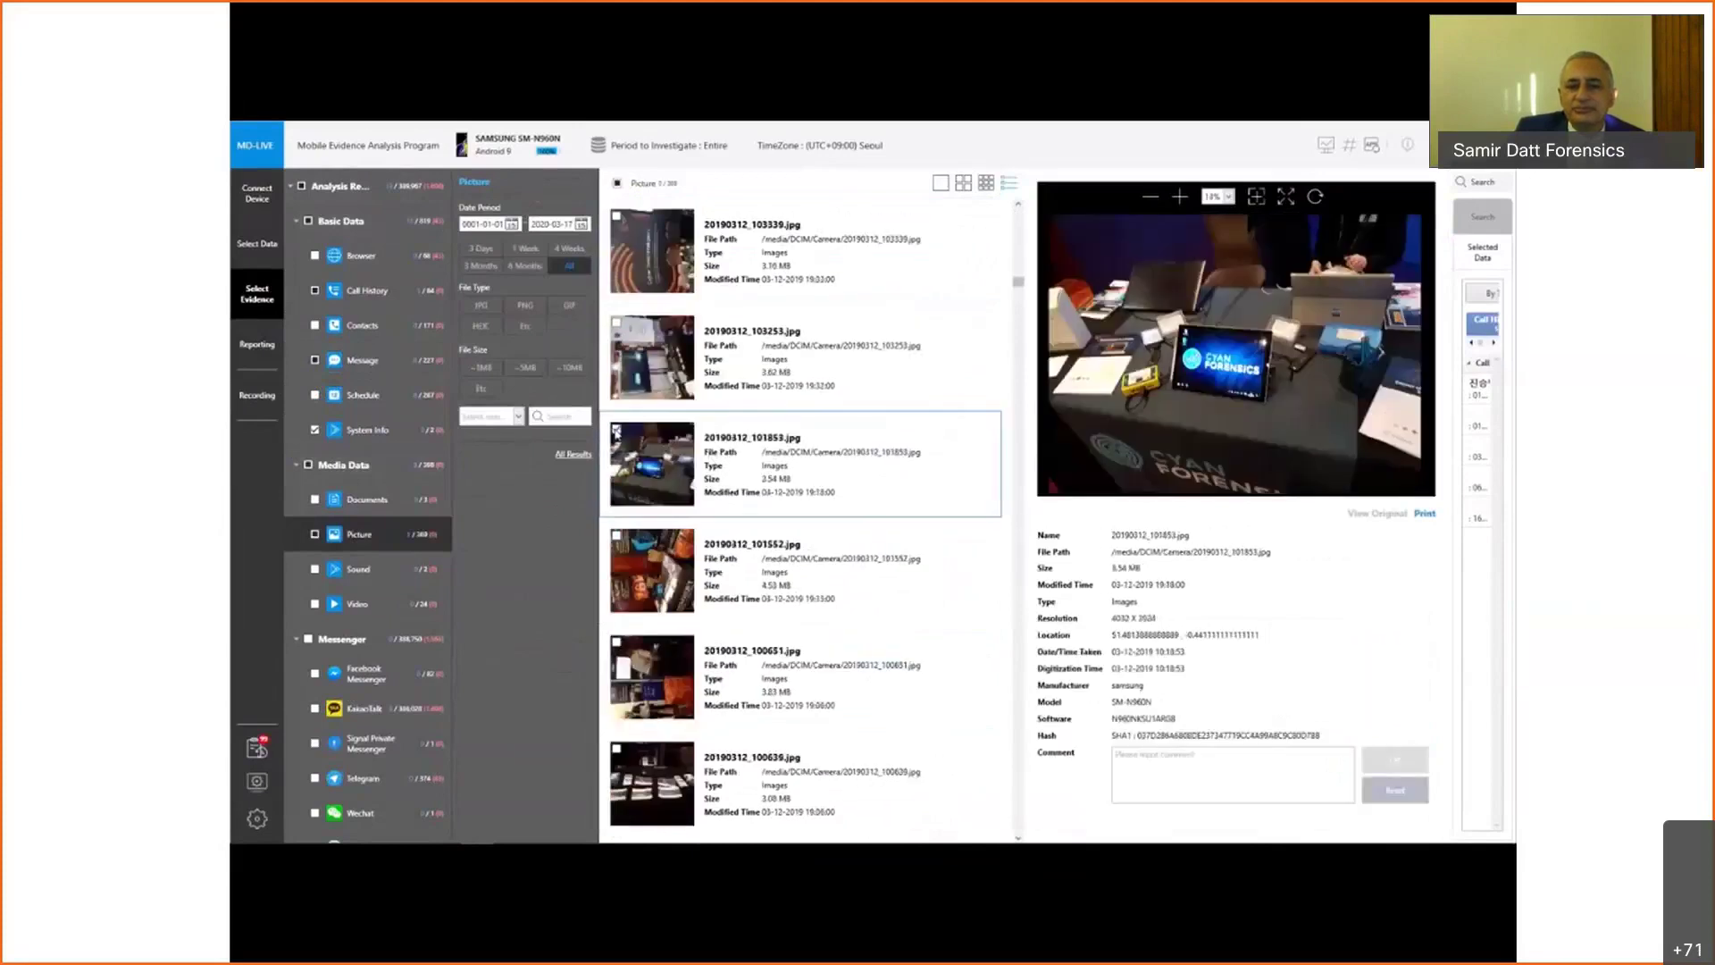
pyautogui.scroll(-5, 616, 430)
pyautogui.scroll(-3, 770, 455)
pyautogui.click(756, 398)
# In the Sound evidence, play Over_the_Horizon.mp3 and save the comment "Important." on viber_message.mp3
pyautogui.click(358, 569)
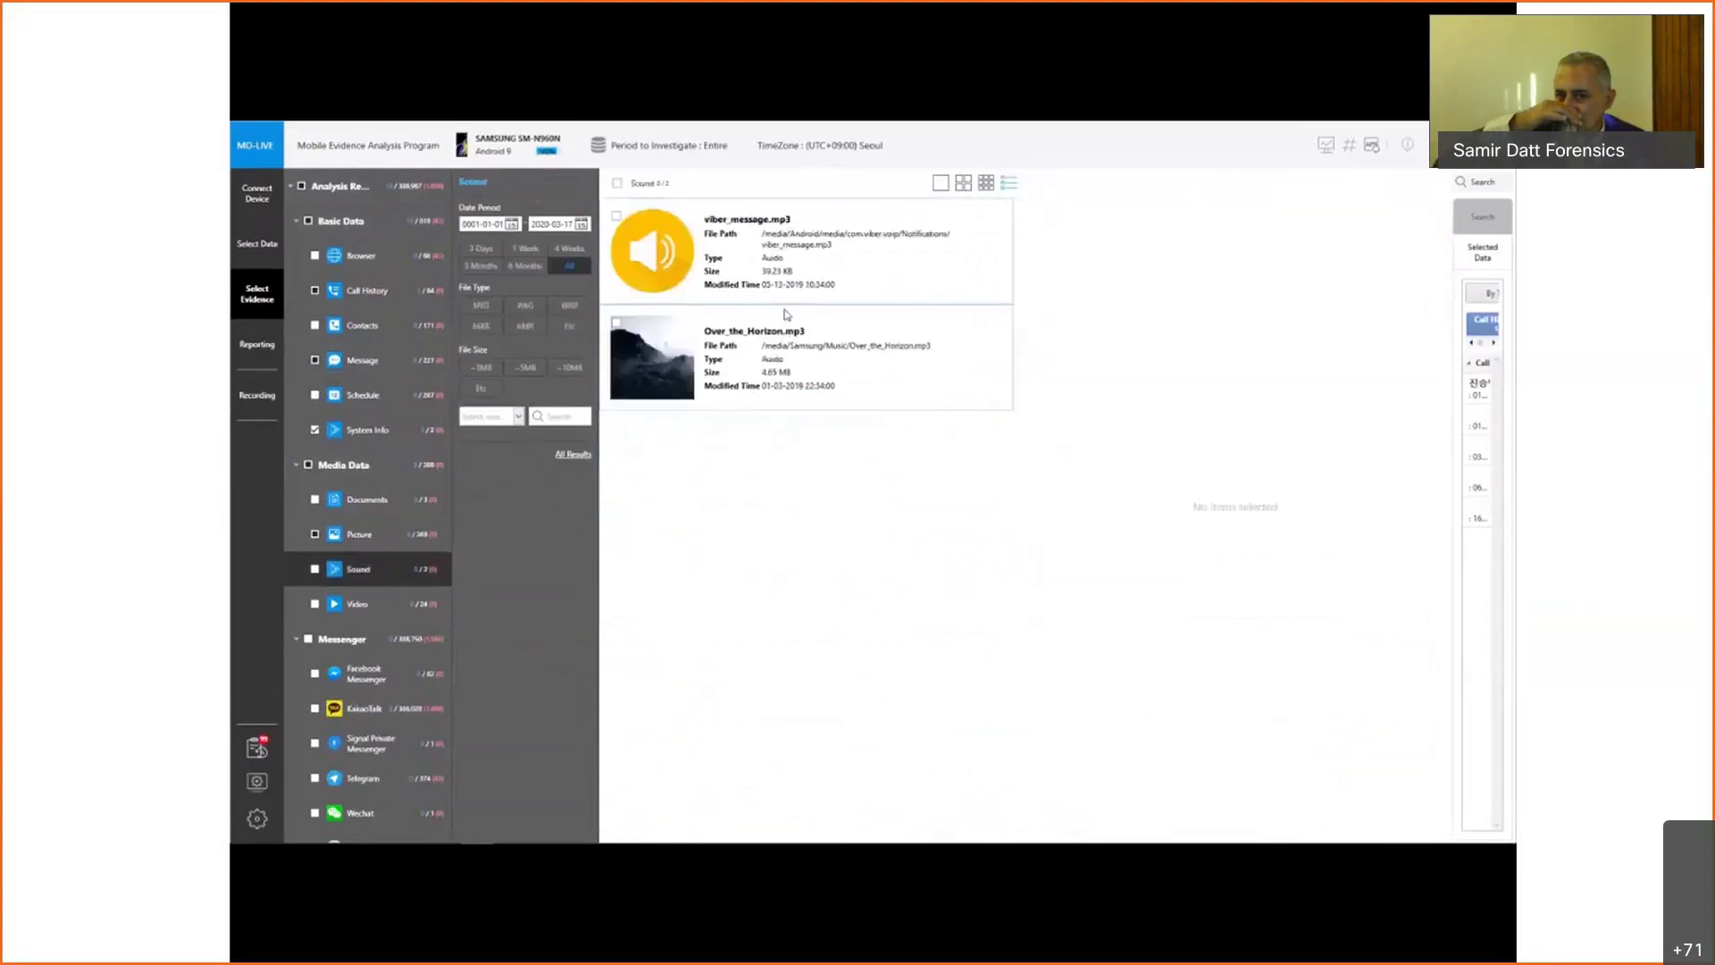
pyautogui.click(786, 314)
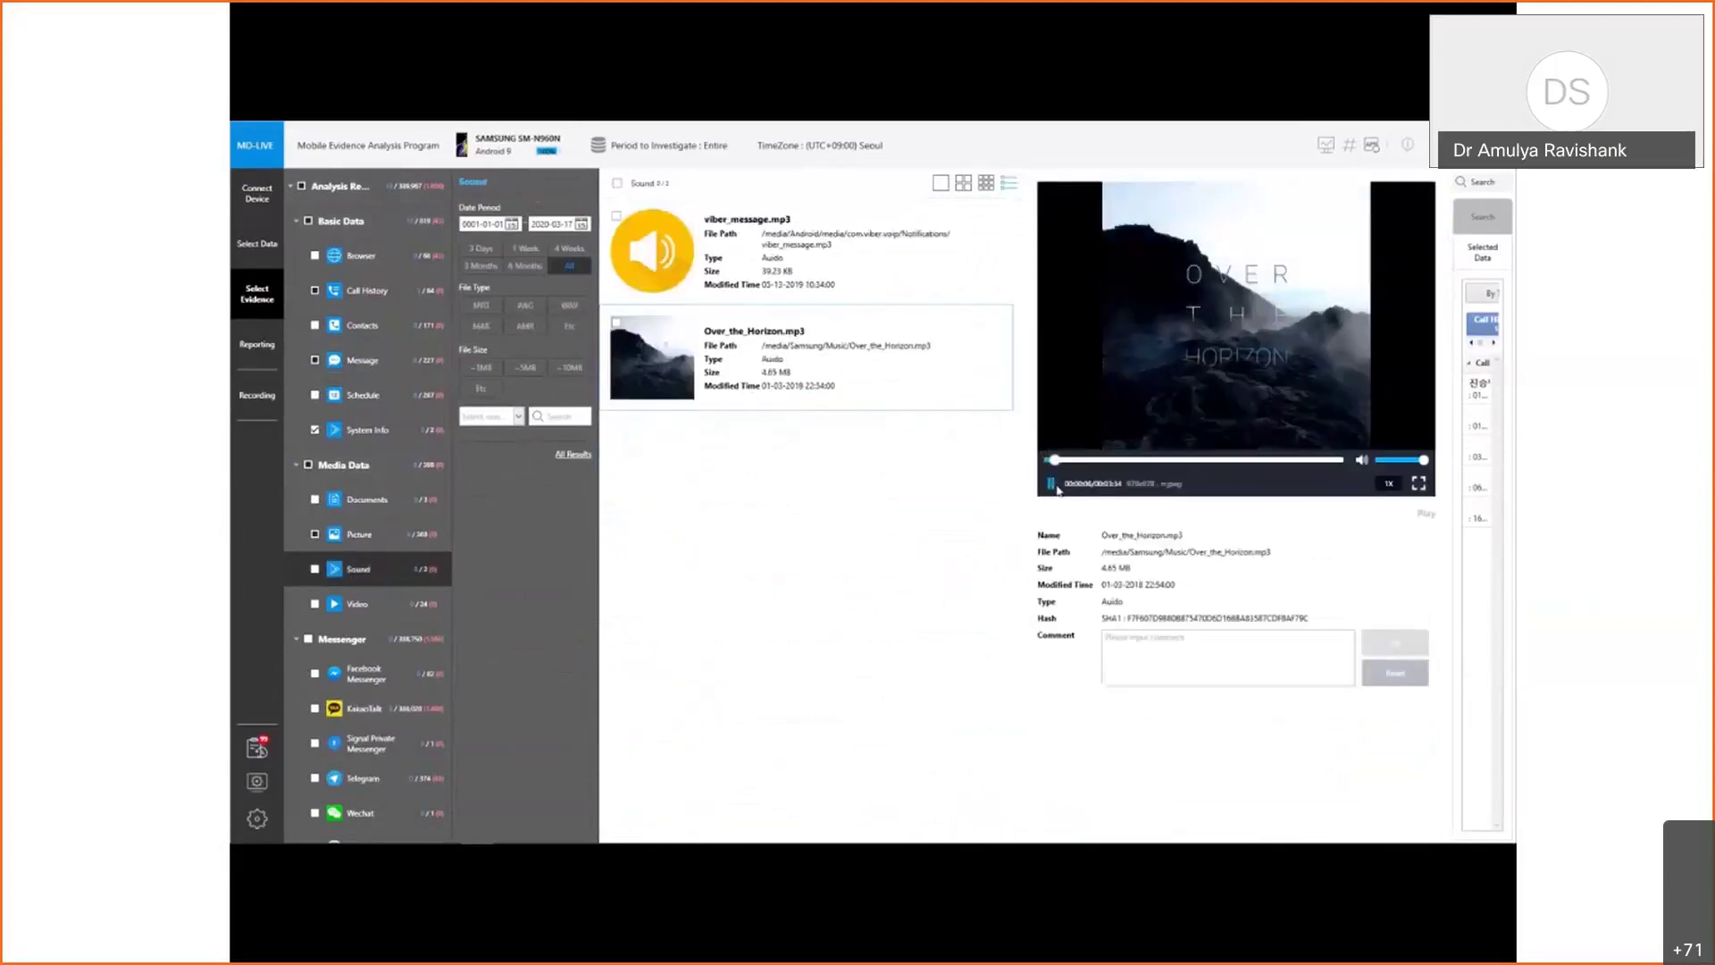
pyautogui.click(1388, 484)
pyautogui.click(787, 259)
pyautogui.click(1162, 635)
pyautogui.write('Important.')
pyautogui.click(1386, 644)
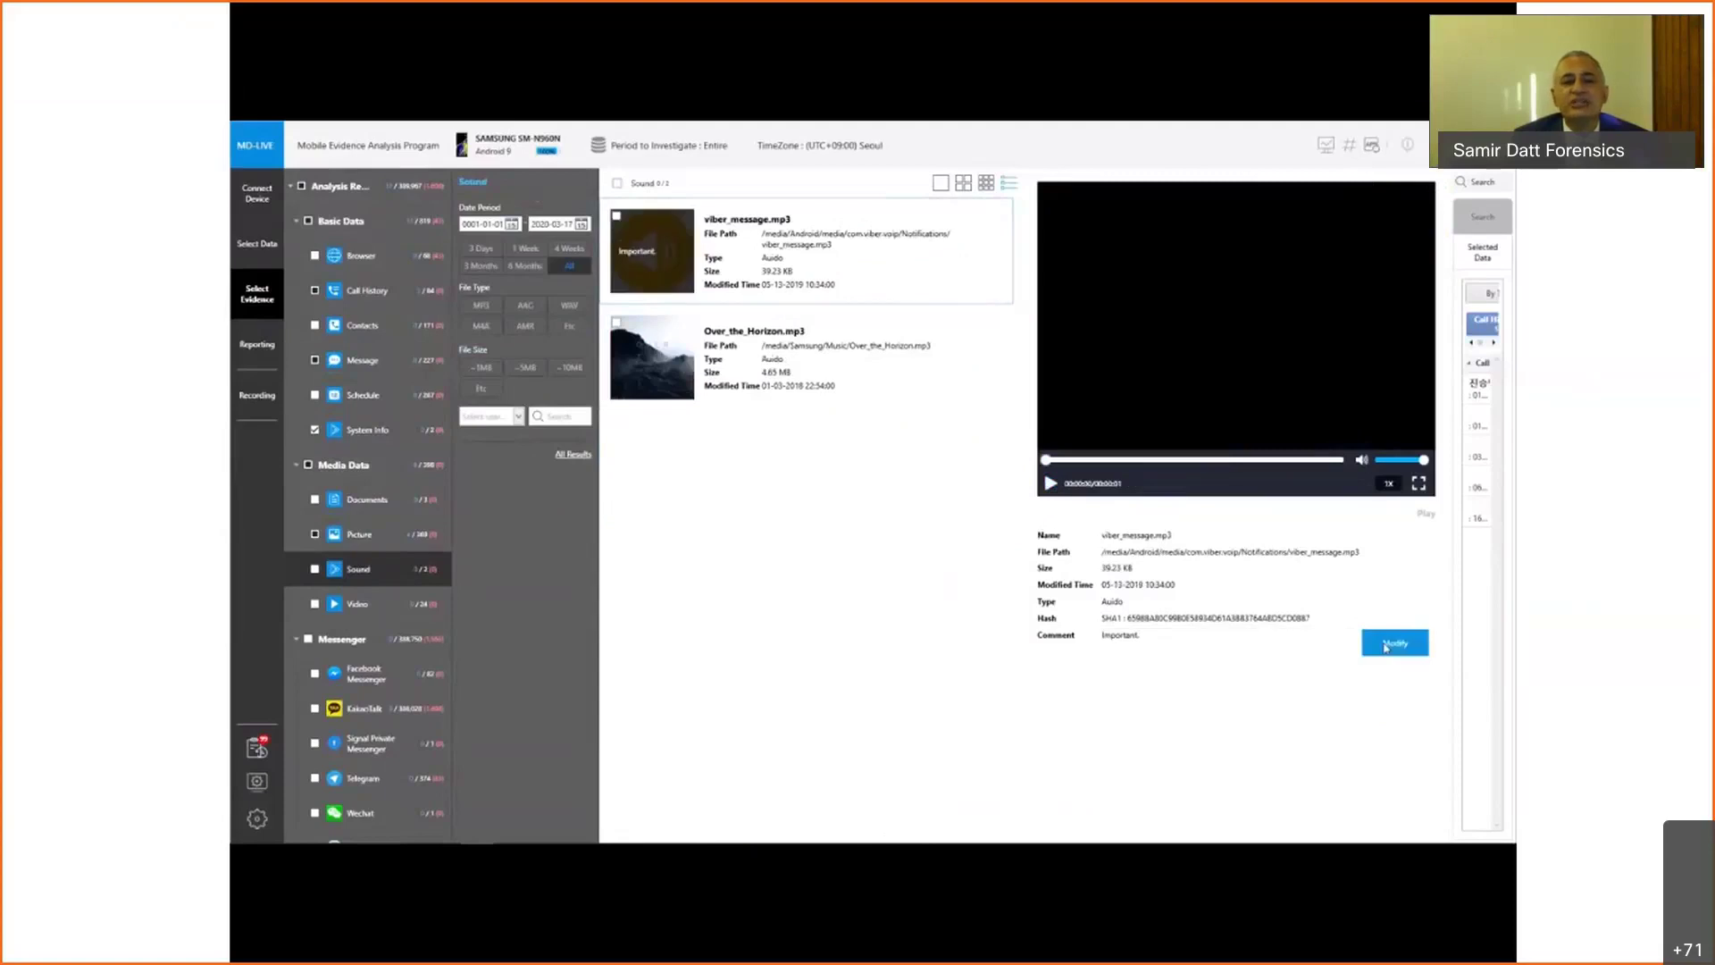
# Filter the Video evidence to MP4 files with the 100MB size option, then play 20181214_195658.mp4 and mark it as evidence
pyautogui.click(346, 611)
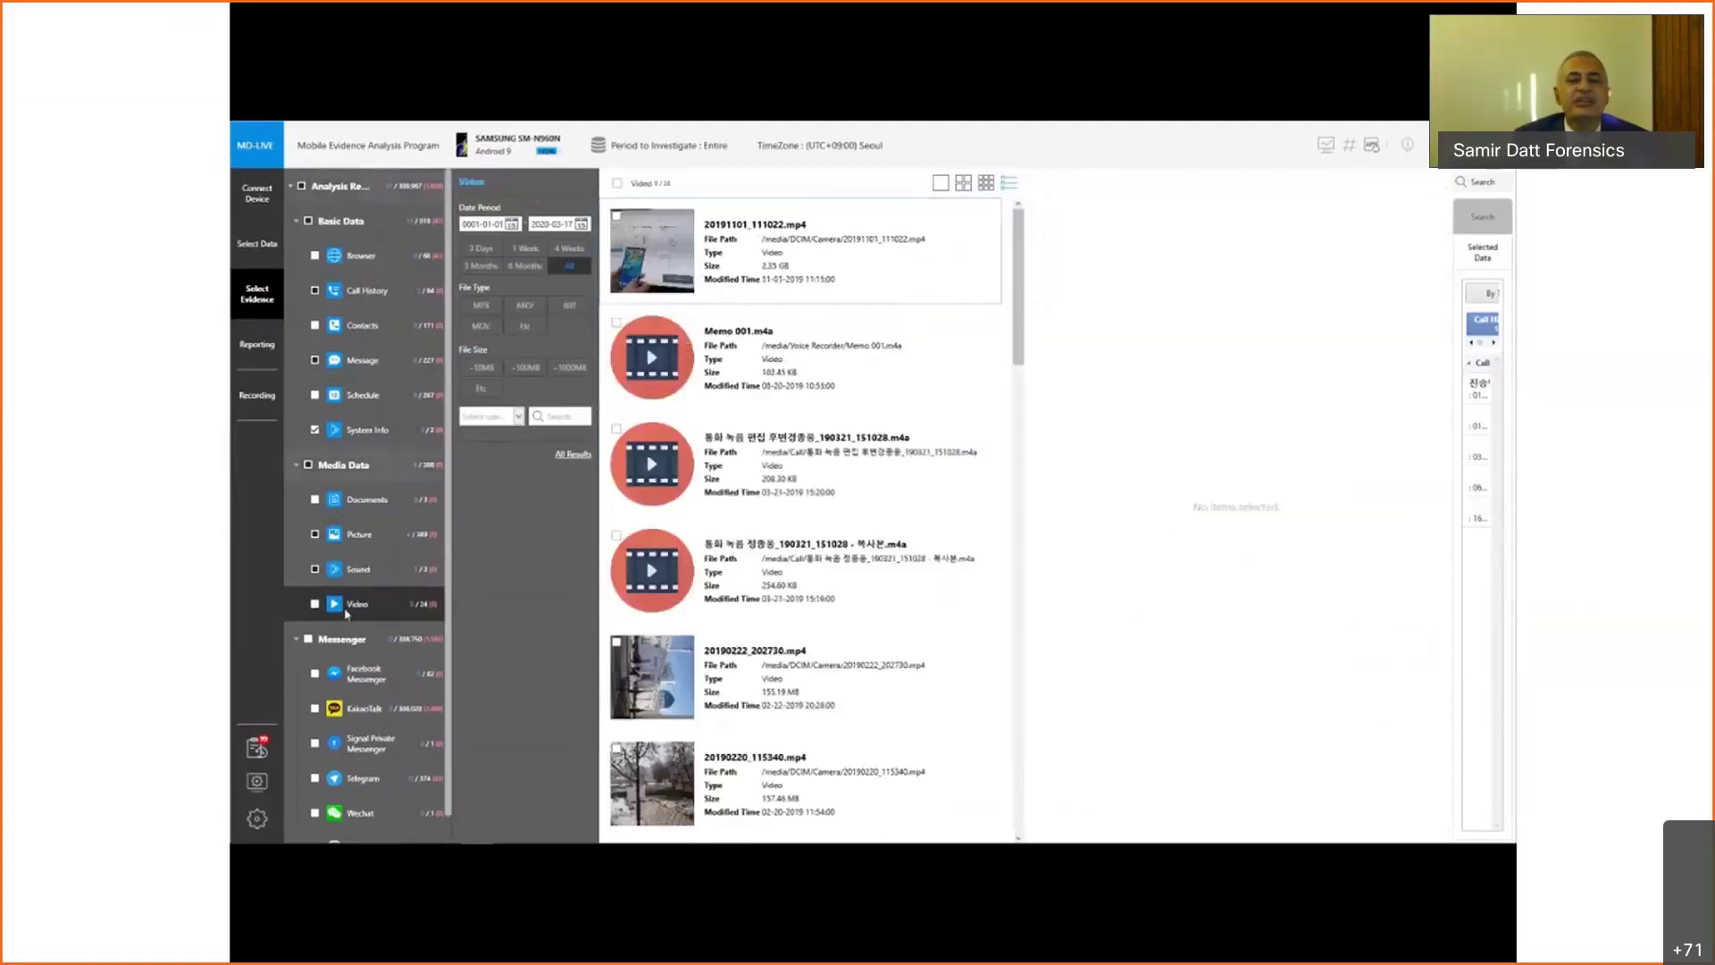
pyautogui.click(481, 304)
pyautogui.click(527, 367)
pyautogui.click(788, 367)
pyautogui.click(786, 572)
pyautogui.click(1049, 483)
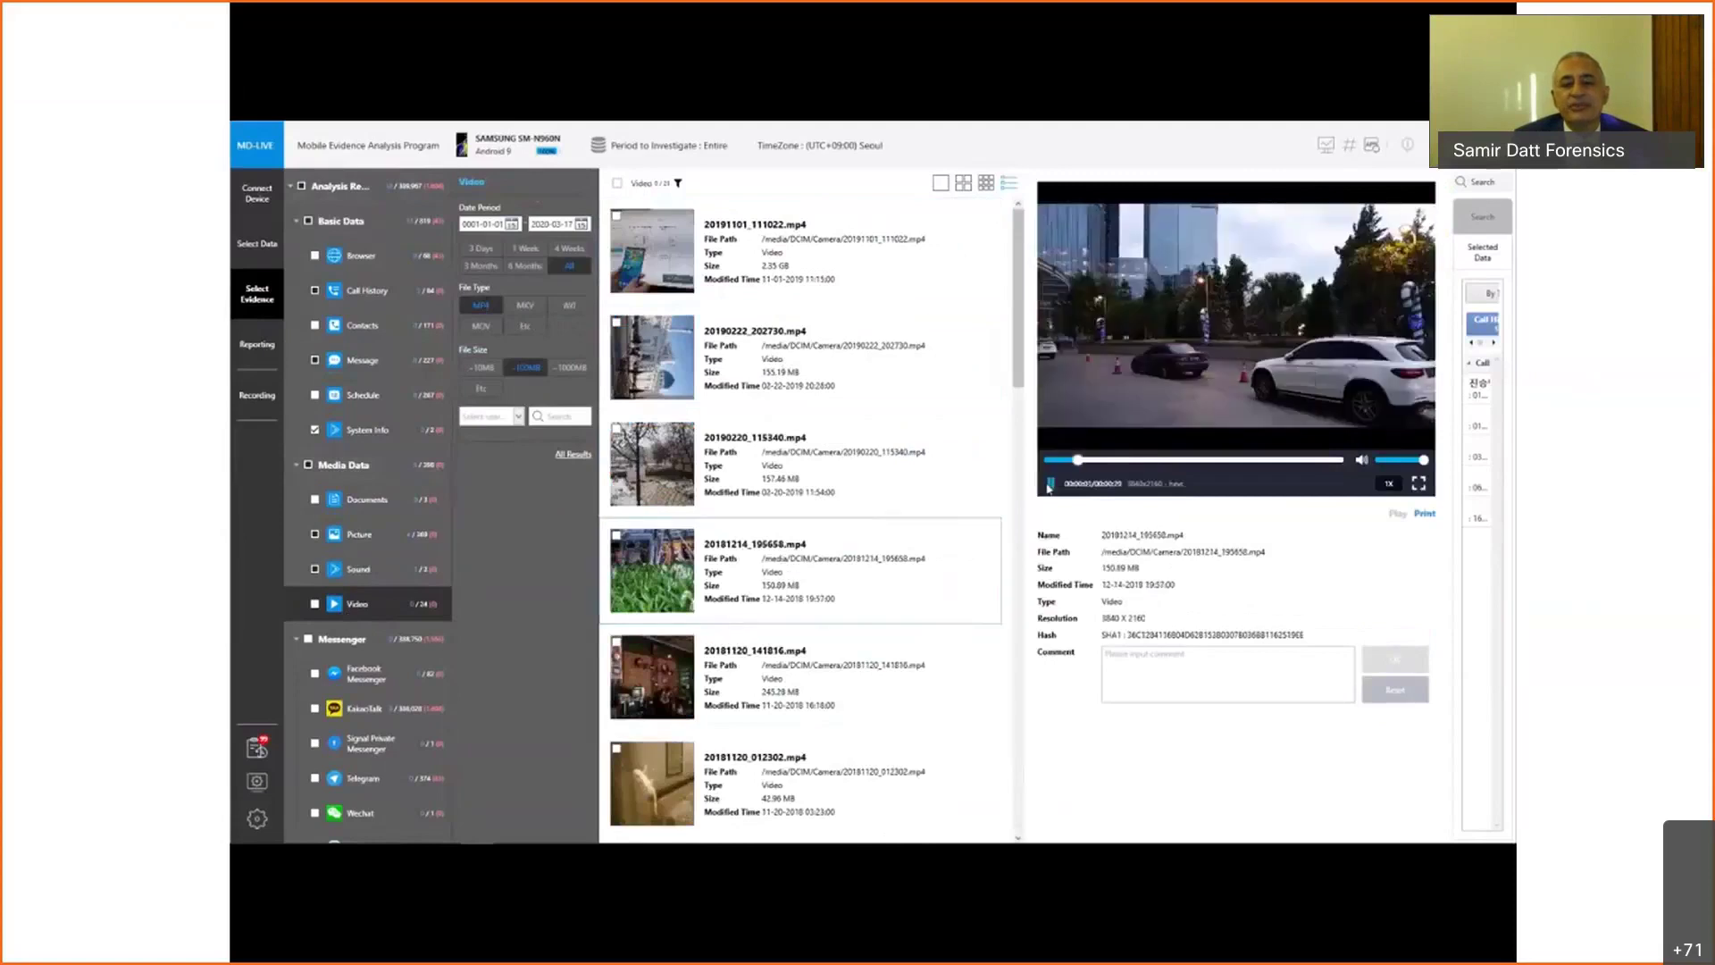
pyautogui.click(616, 536)
# Examine the remaining filtered videos down to VID-20181114-WA0009.mp4, playing 20181116_091717.mp4 on the way
pyautogui.press('Down')
pyautogui.press('Down')
pyautogui.press('Down')
pyautogui.press('Down')
pyautogui.press('Down')
pyautogui.press('Down')
pyautogui.press('Down')
pyautogui.press('Down')
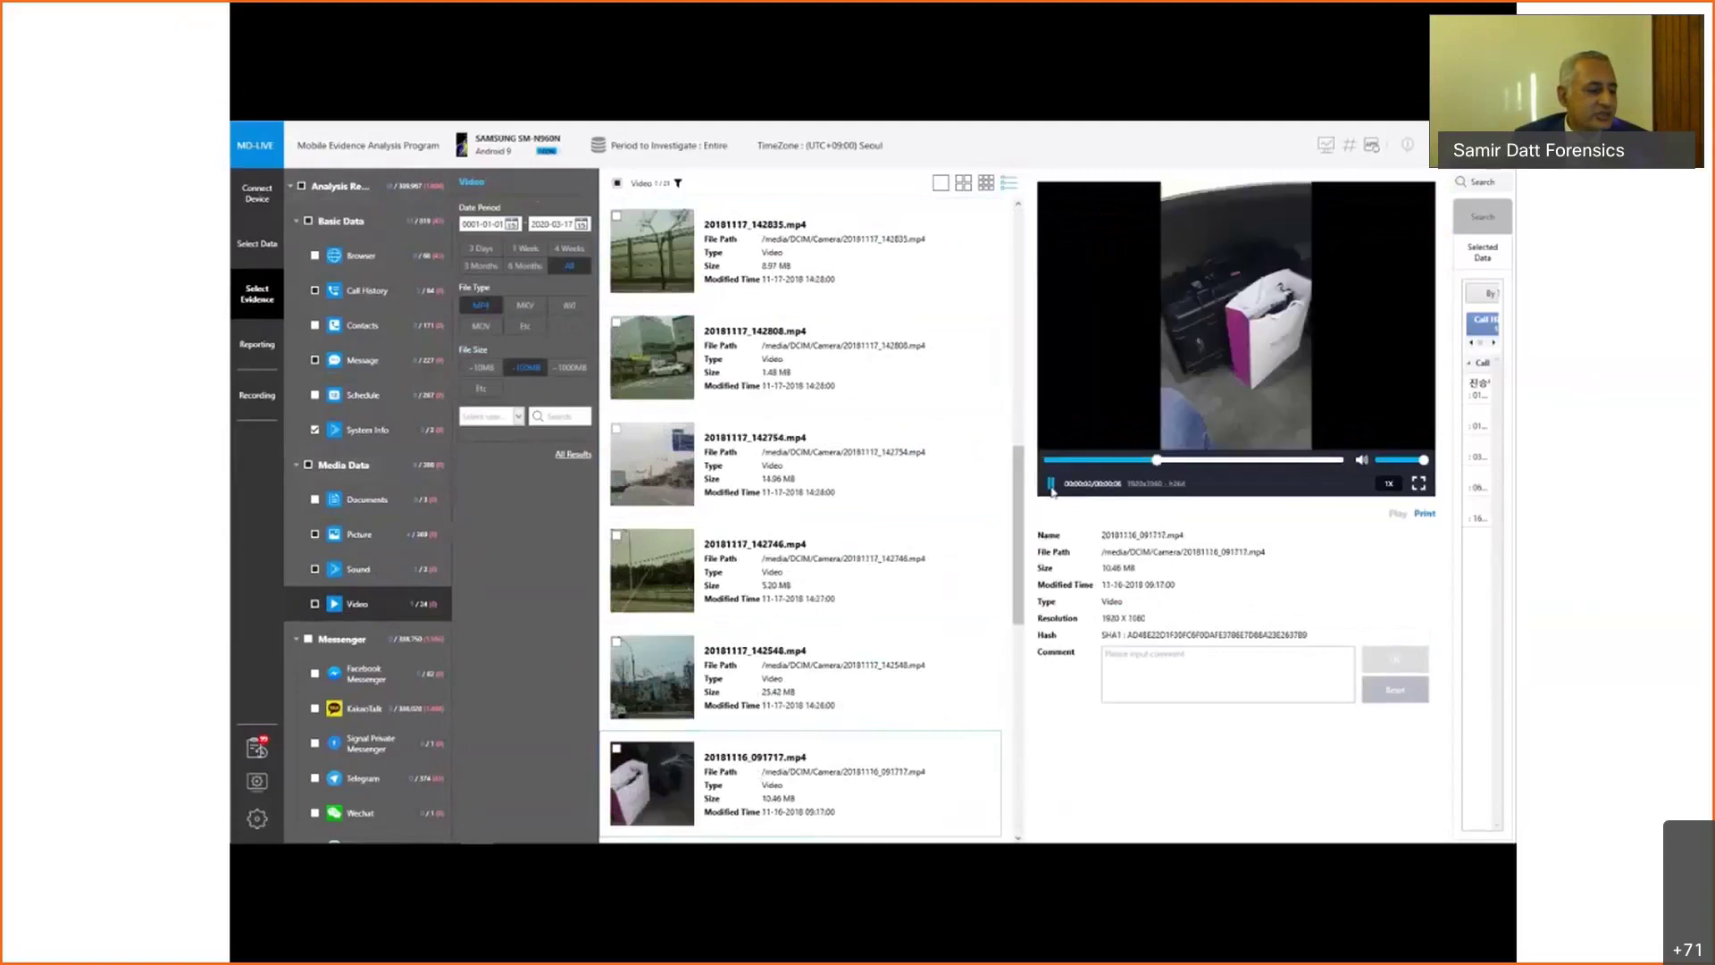
pyautogui.scroll(-5, 712, 757)
pyautogui.click(725, 769)
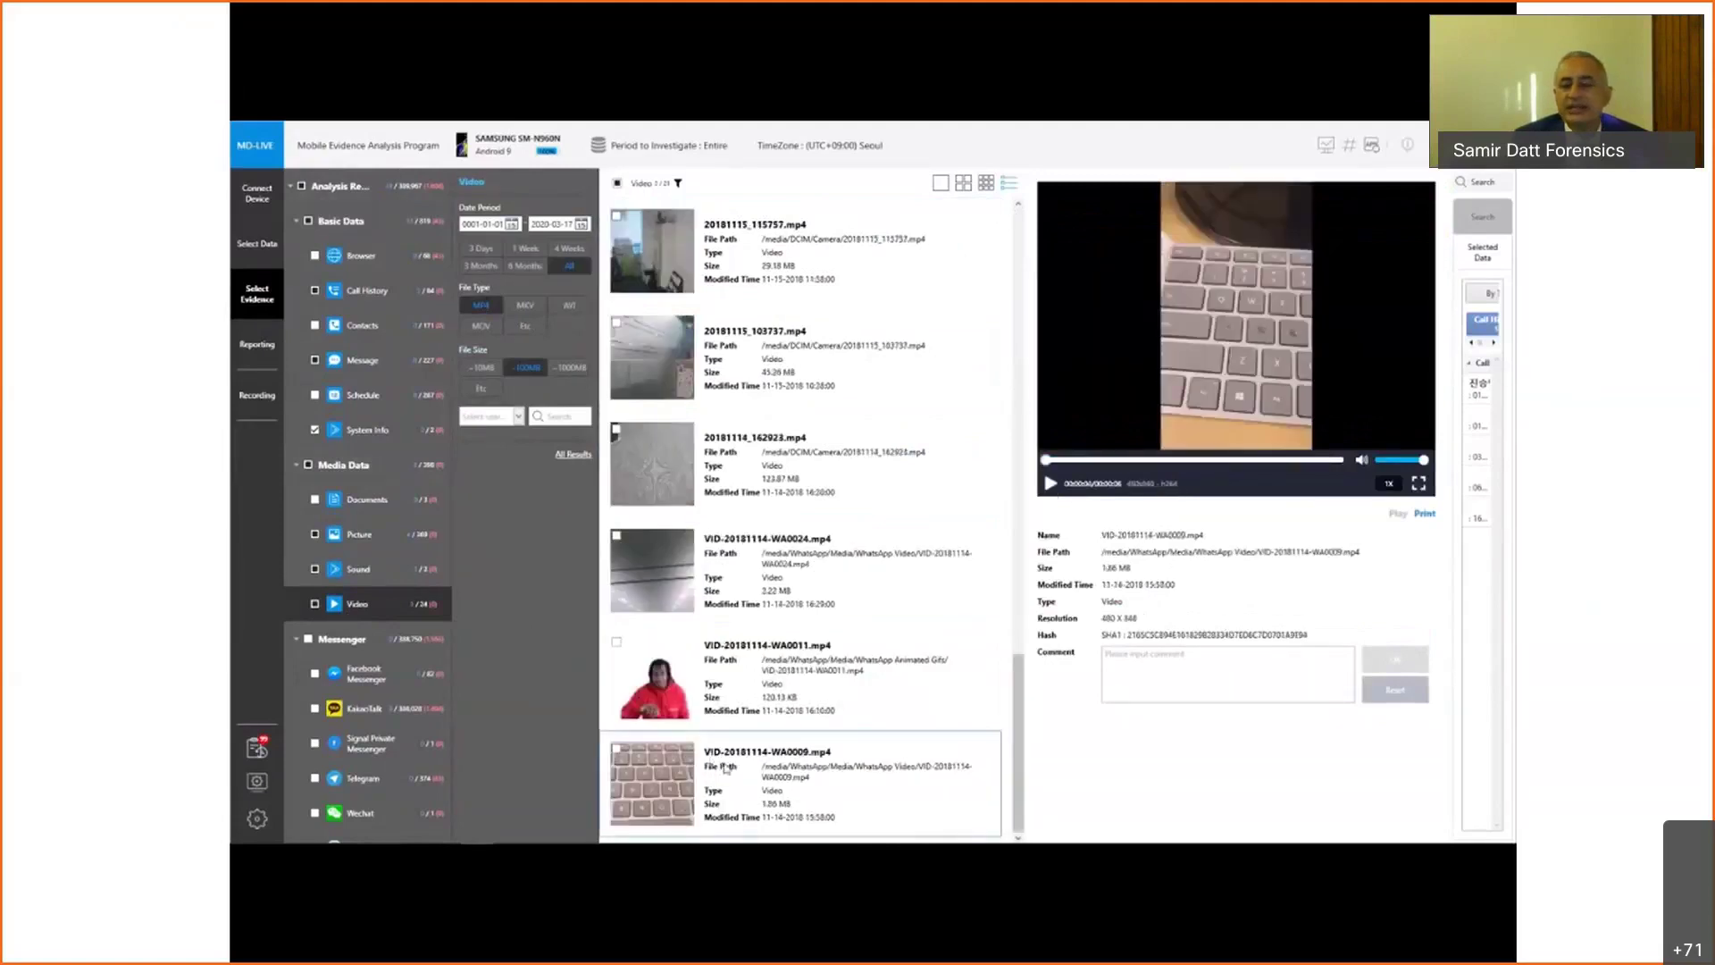
# Mark the first Facebook Messenger group chat as evidence and search all evidence for a contact's first name
pyautogui.click(365, 674)
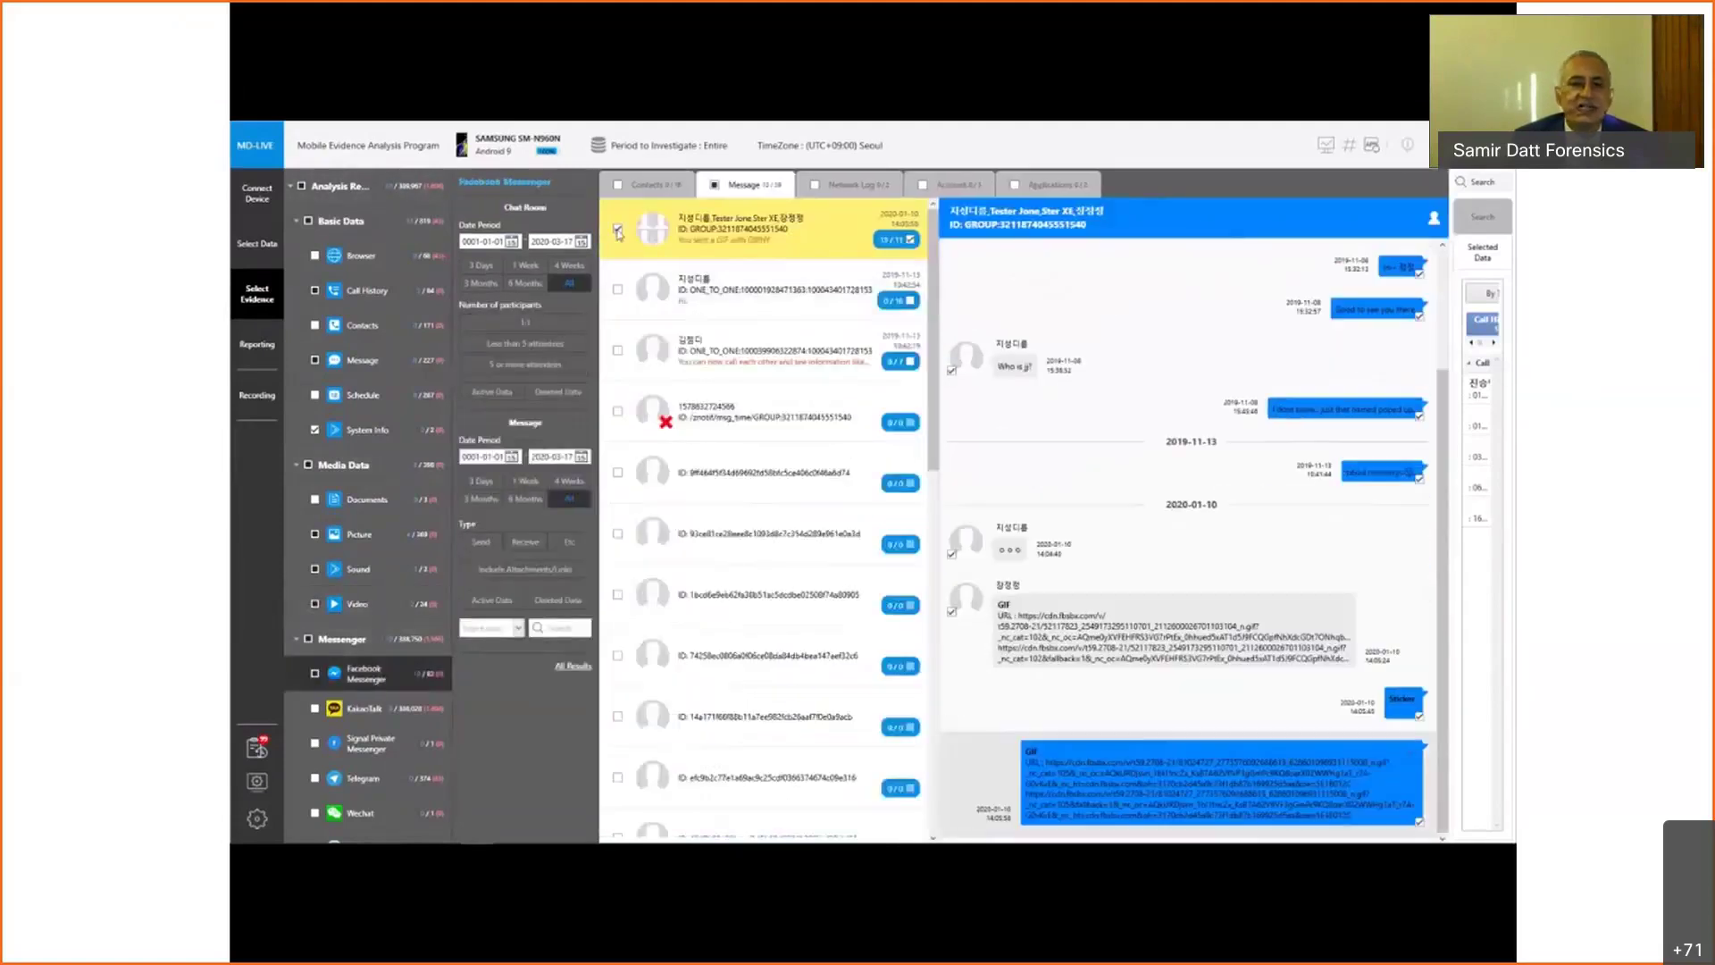
pyautogui.click(1287, 182)
pyautogui.write('tony')
pyautogui.press('Return')
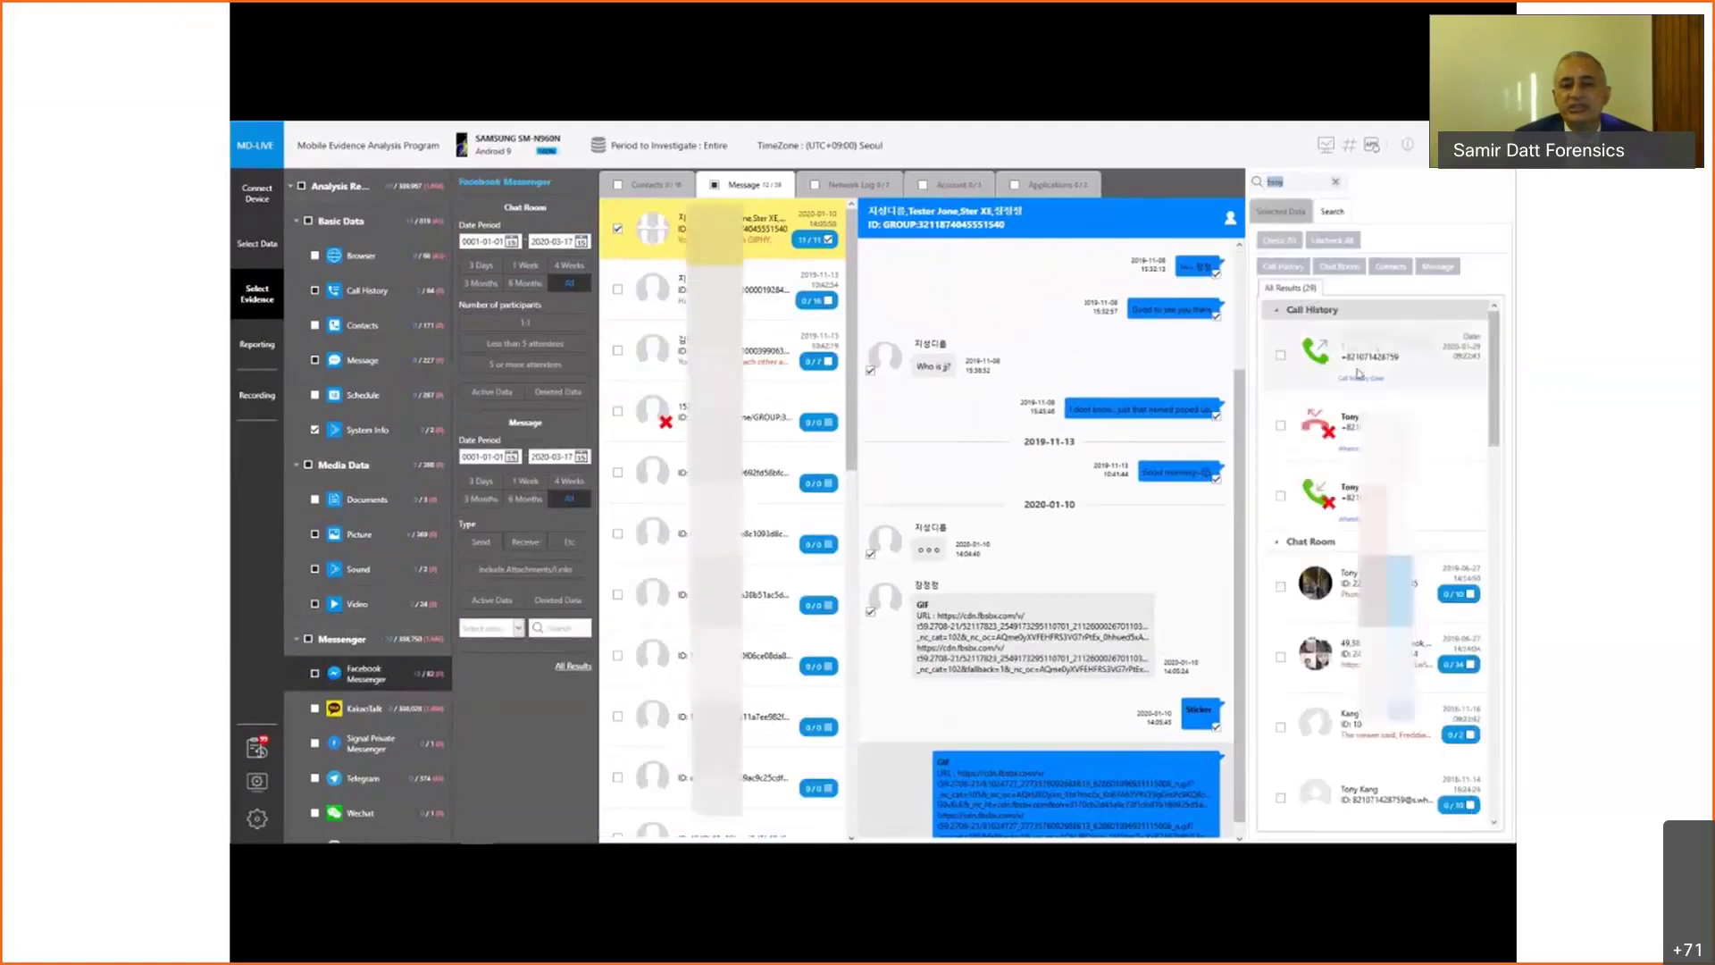
# Mark the matching call records, KakaoTalk chat room and Message chat room as evidence, and open the matching WhatsApp contact
pyautogui.click(1415, 597)
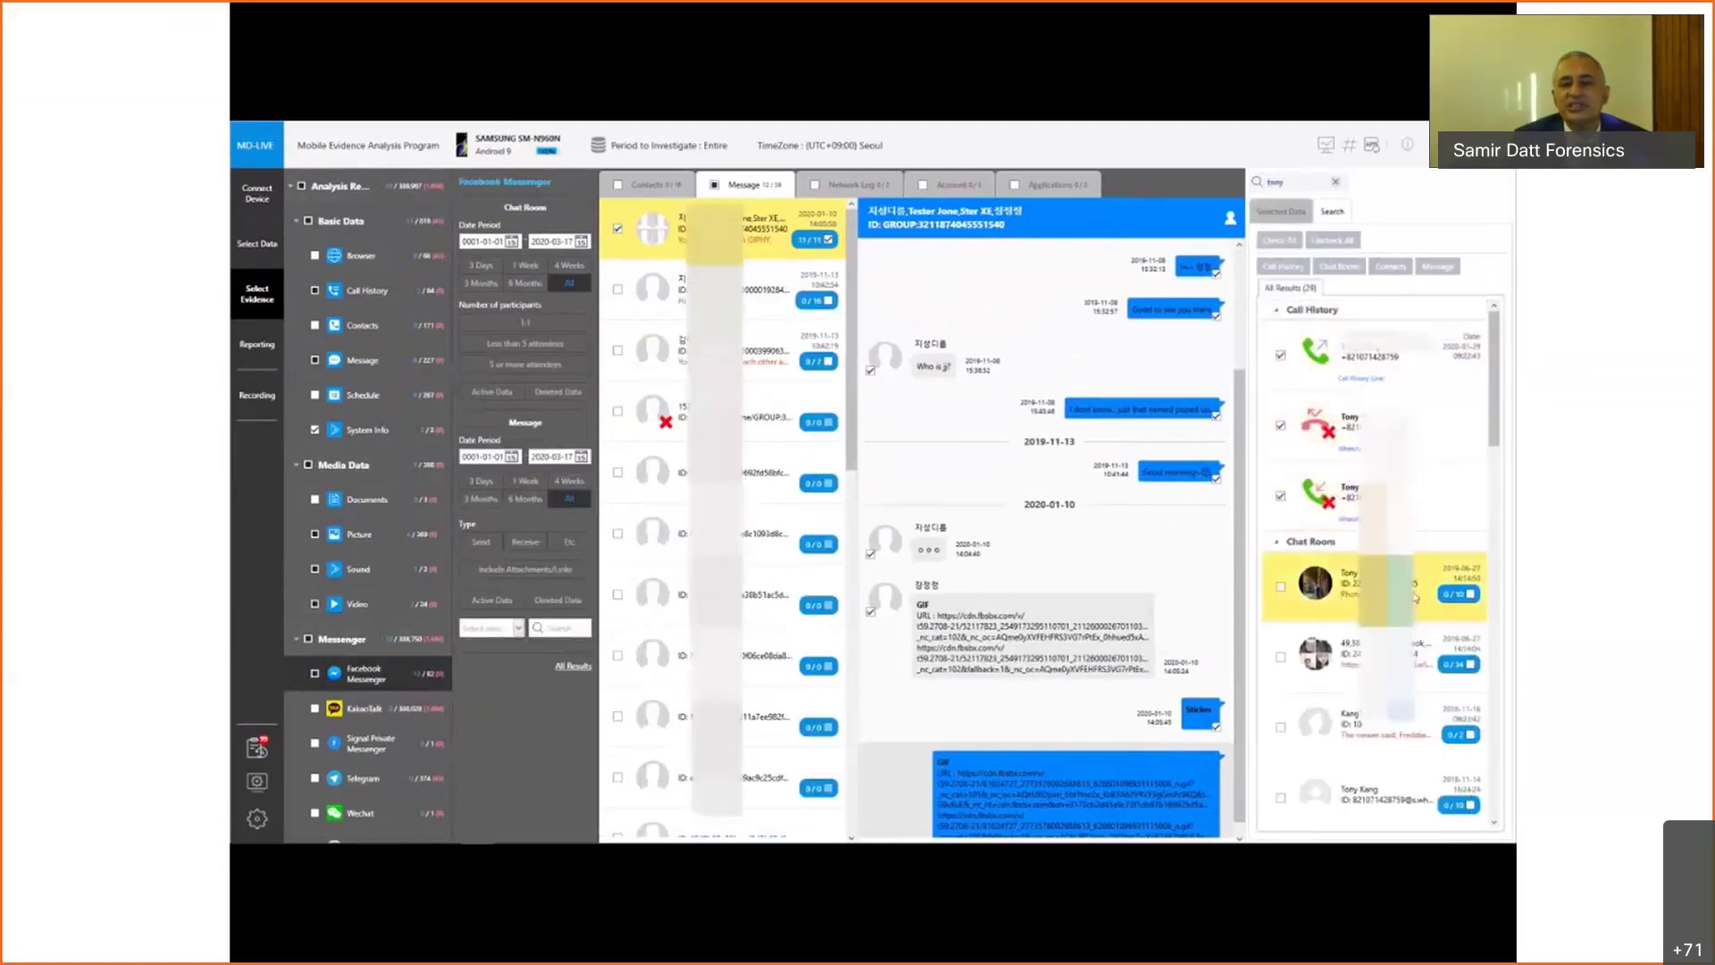
pyautogui.scroll(-3, 1414, 597)
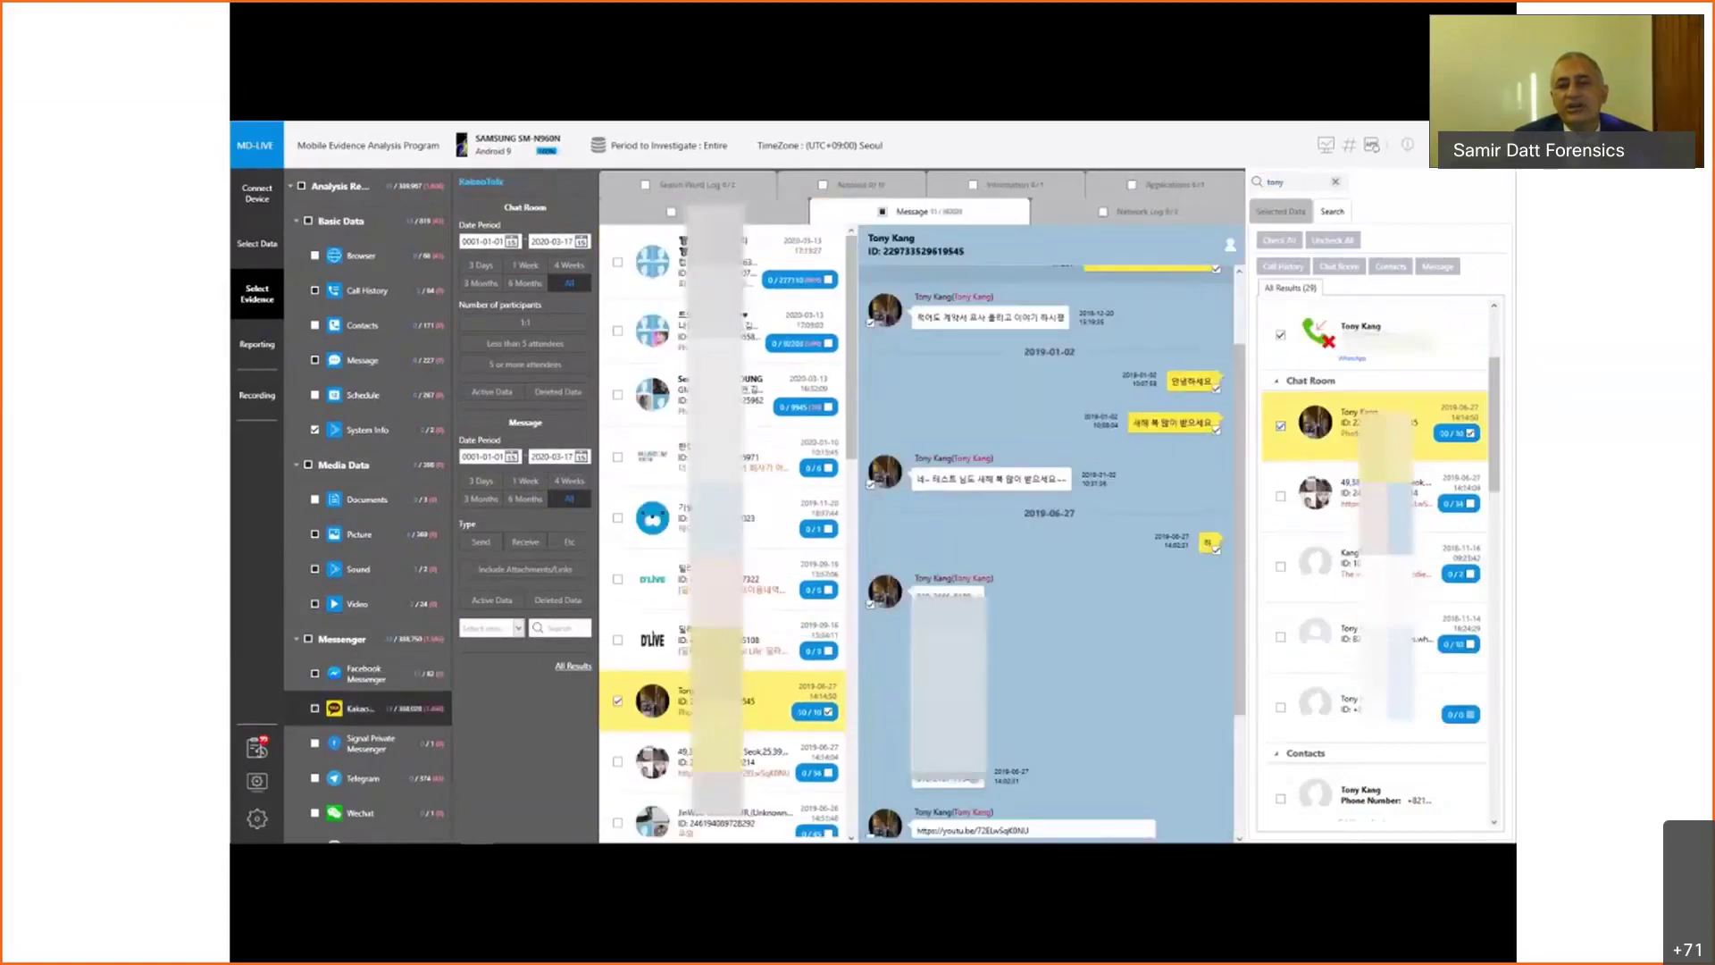
pyautogui.click(1367, 566)
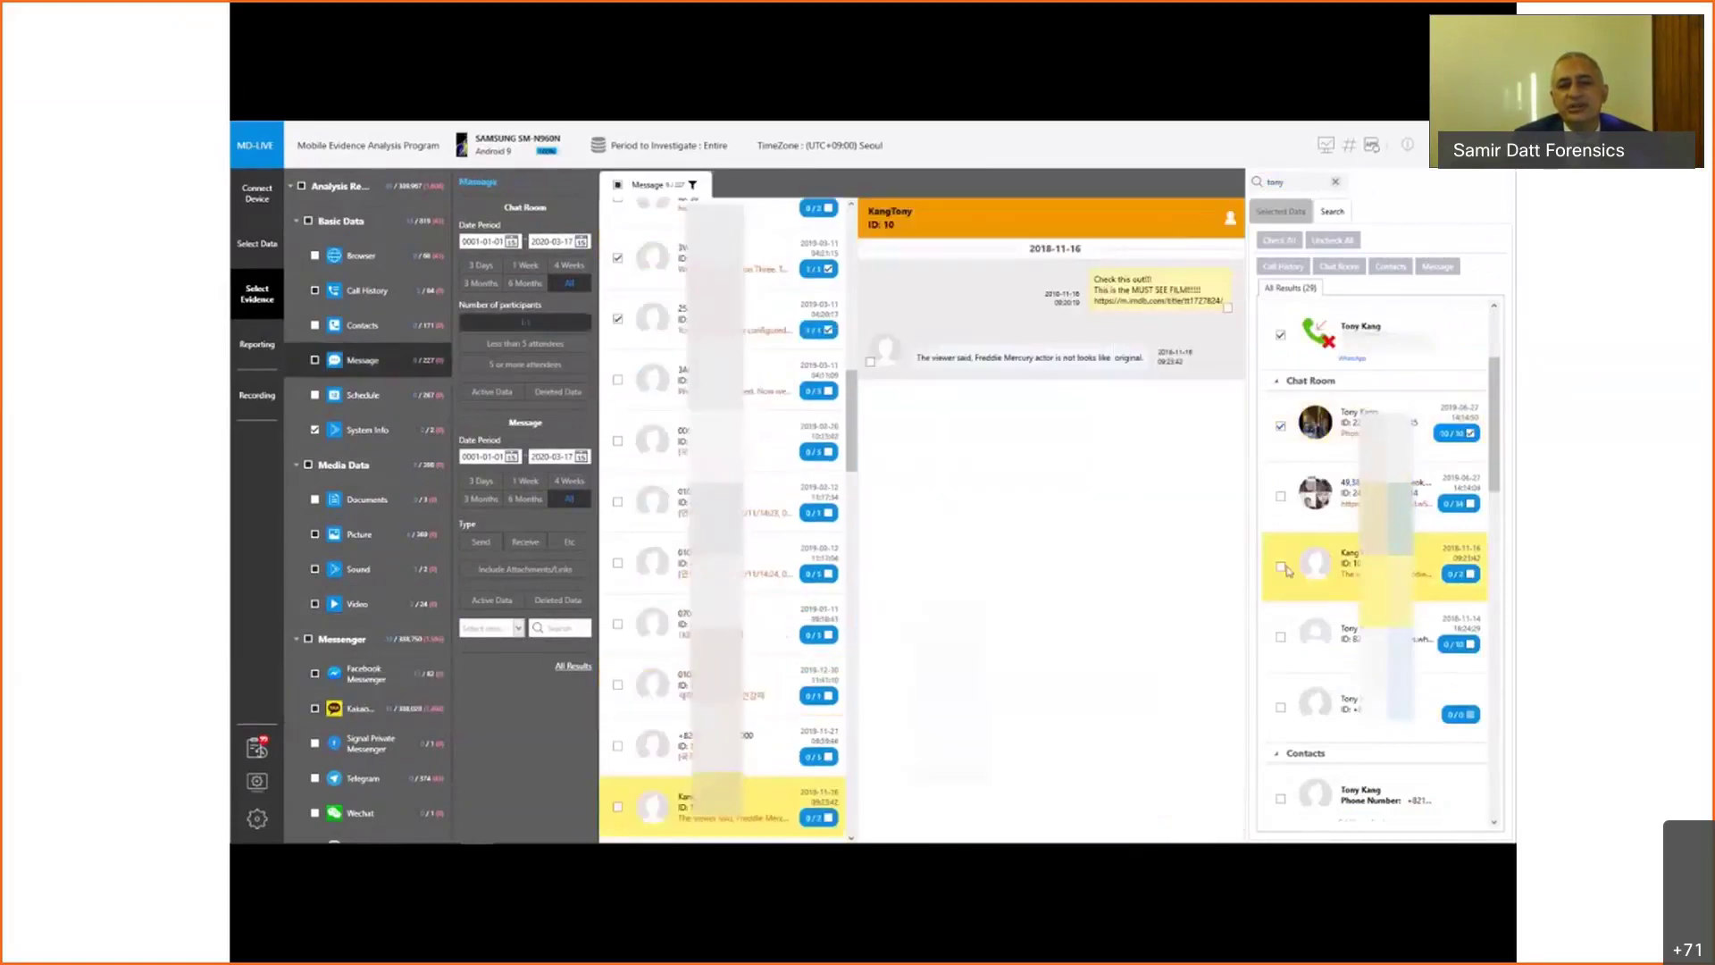
pyautogui.scroll(-7, 1376, 563)
pyautogui.click(1376, 567)
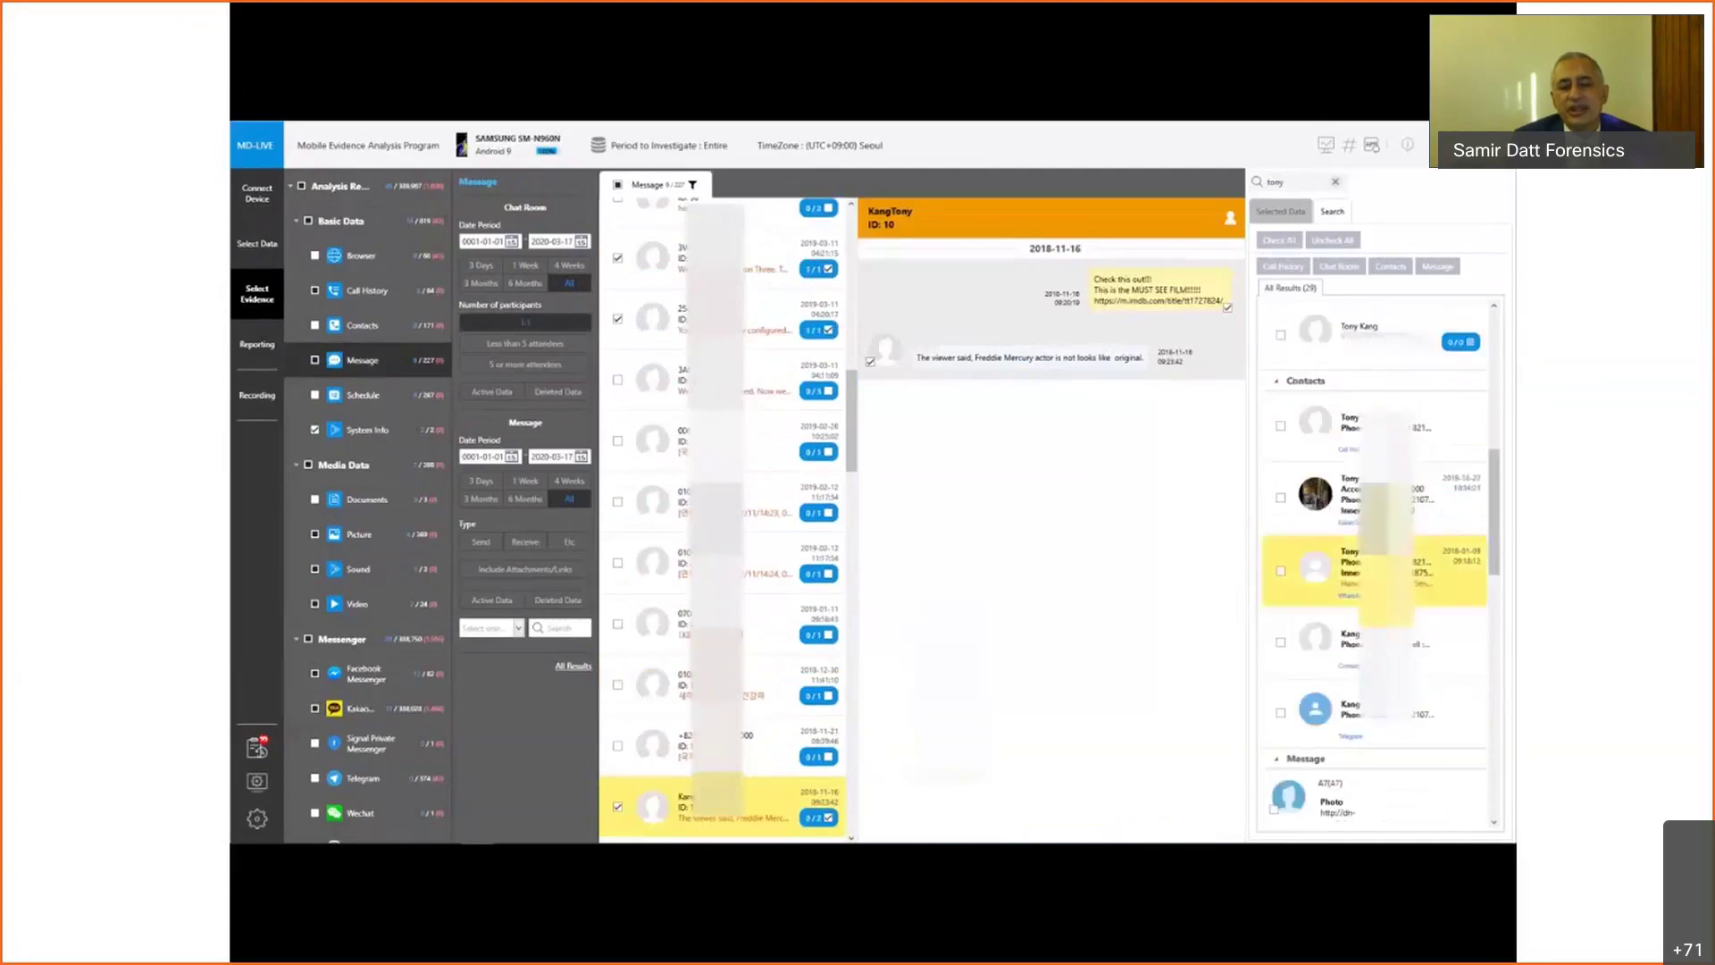
# Review the matching message results and open the WhatsApp conversation containing the "Not yet" message
pyautogui.scroll(-7, 1465, 600)
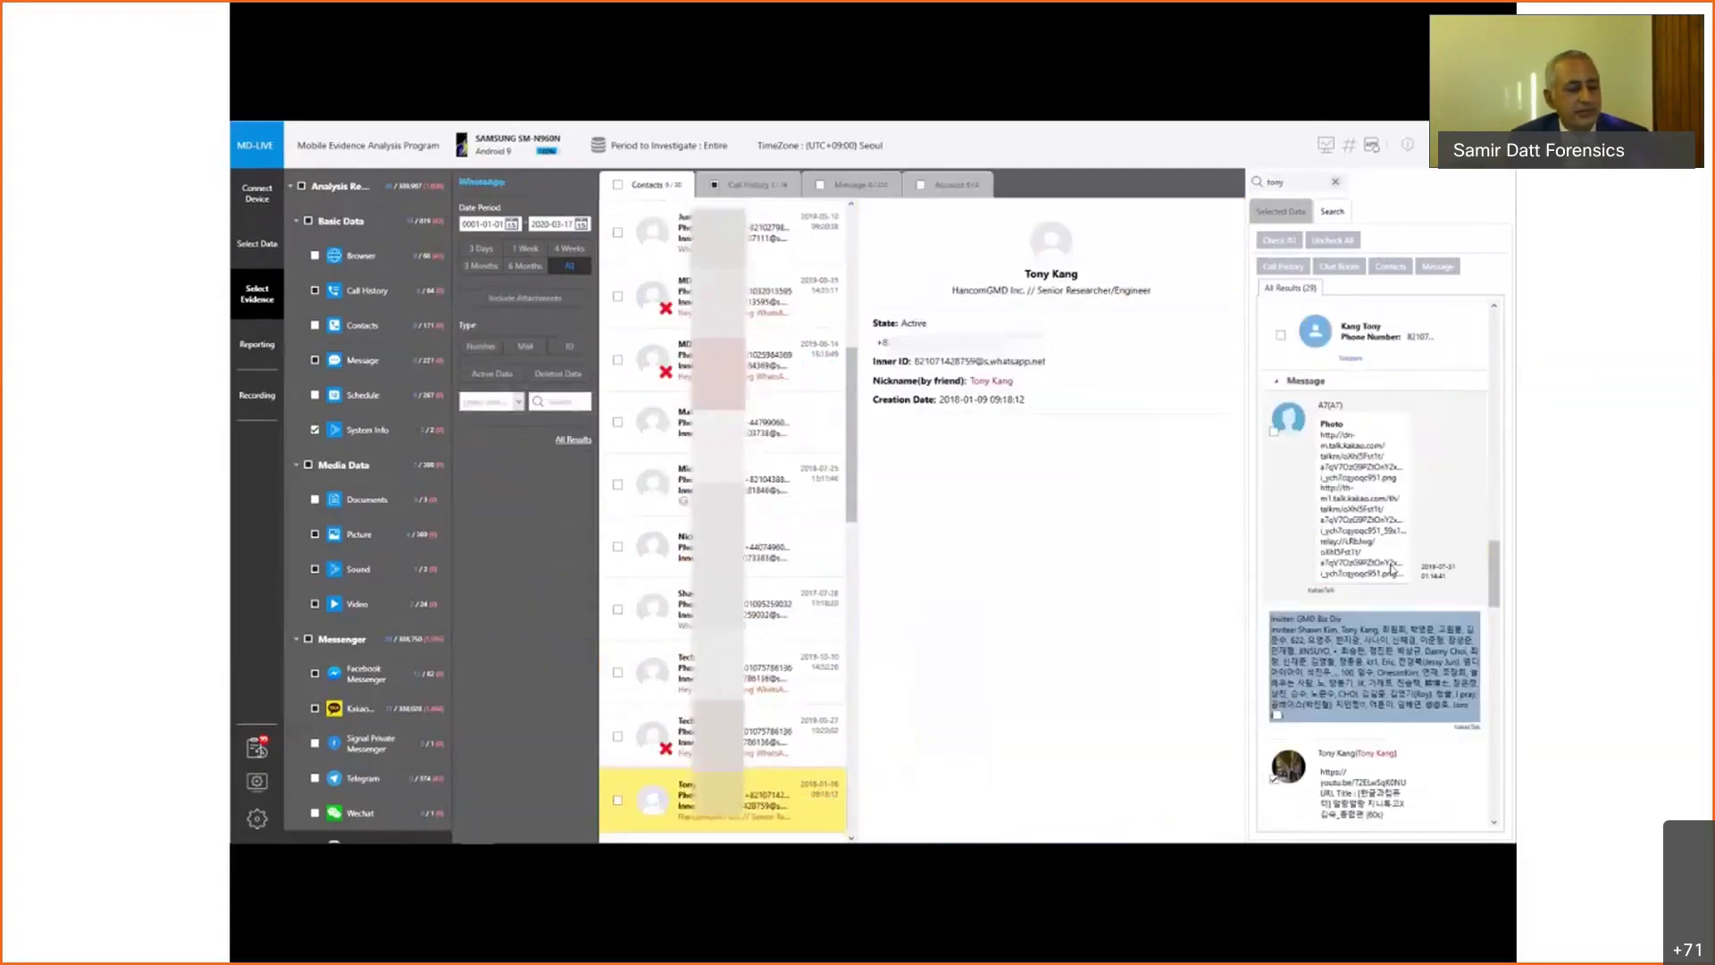
pyautogui.scroll(-10, 1465, 599)
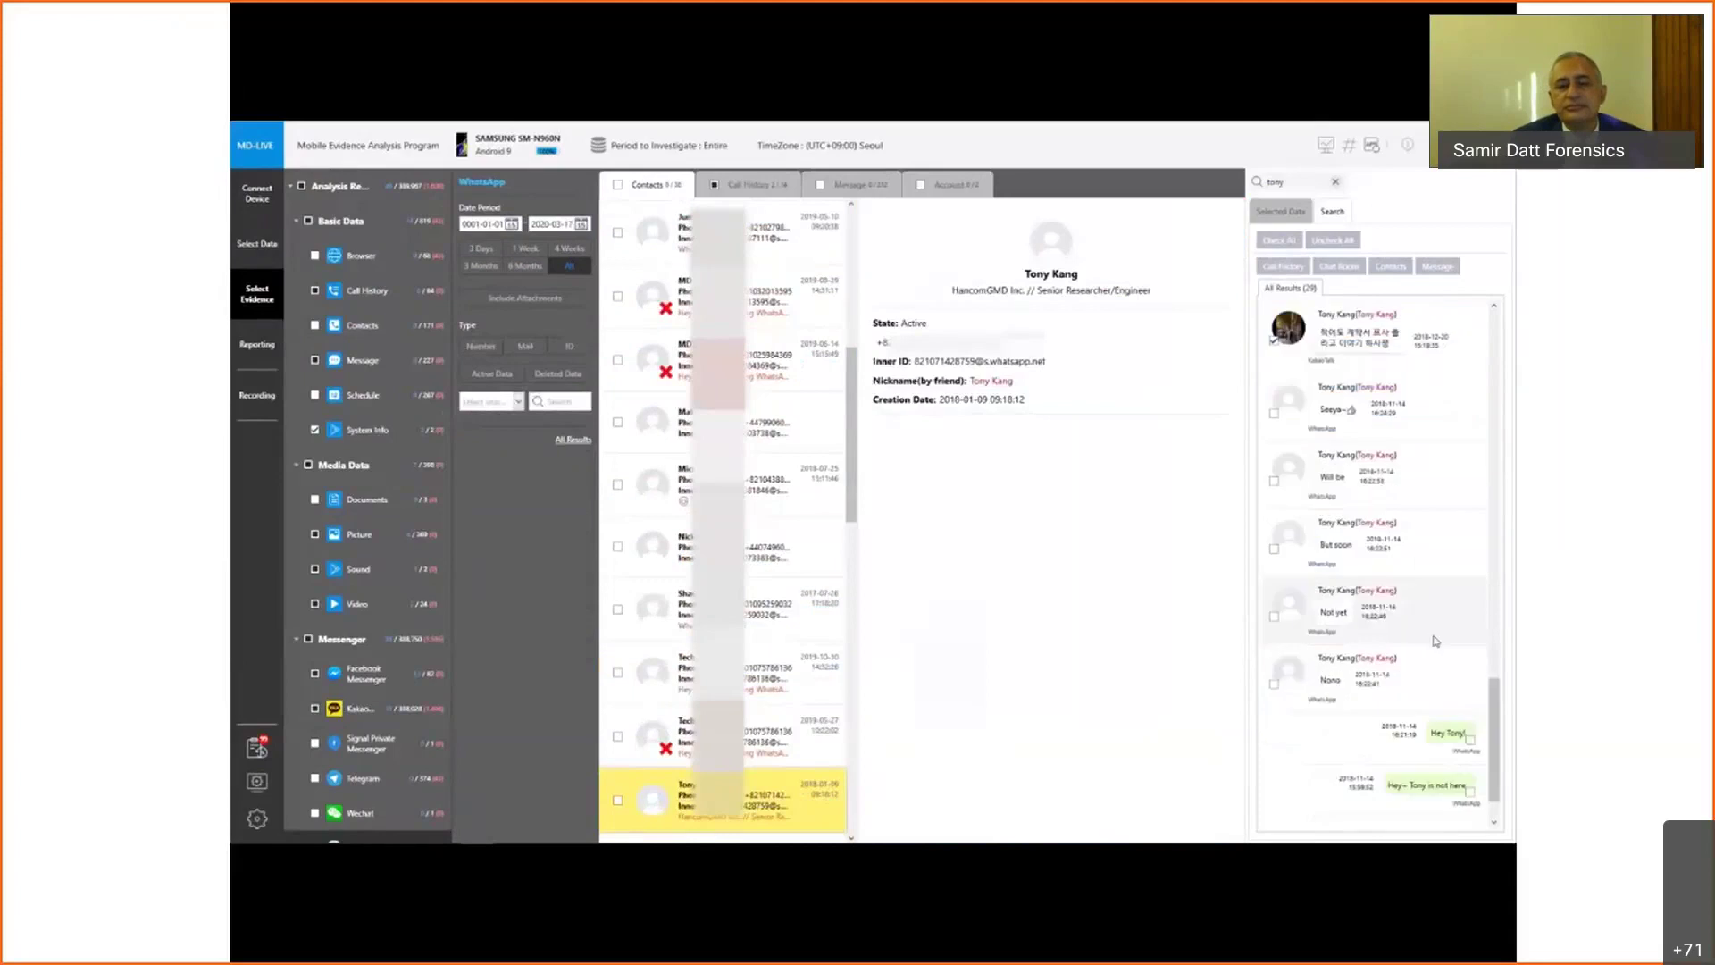
pyautogui.click(1417, 612)
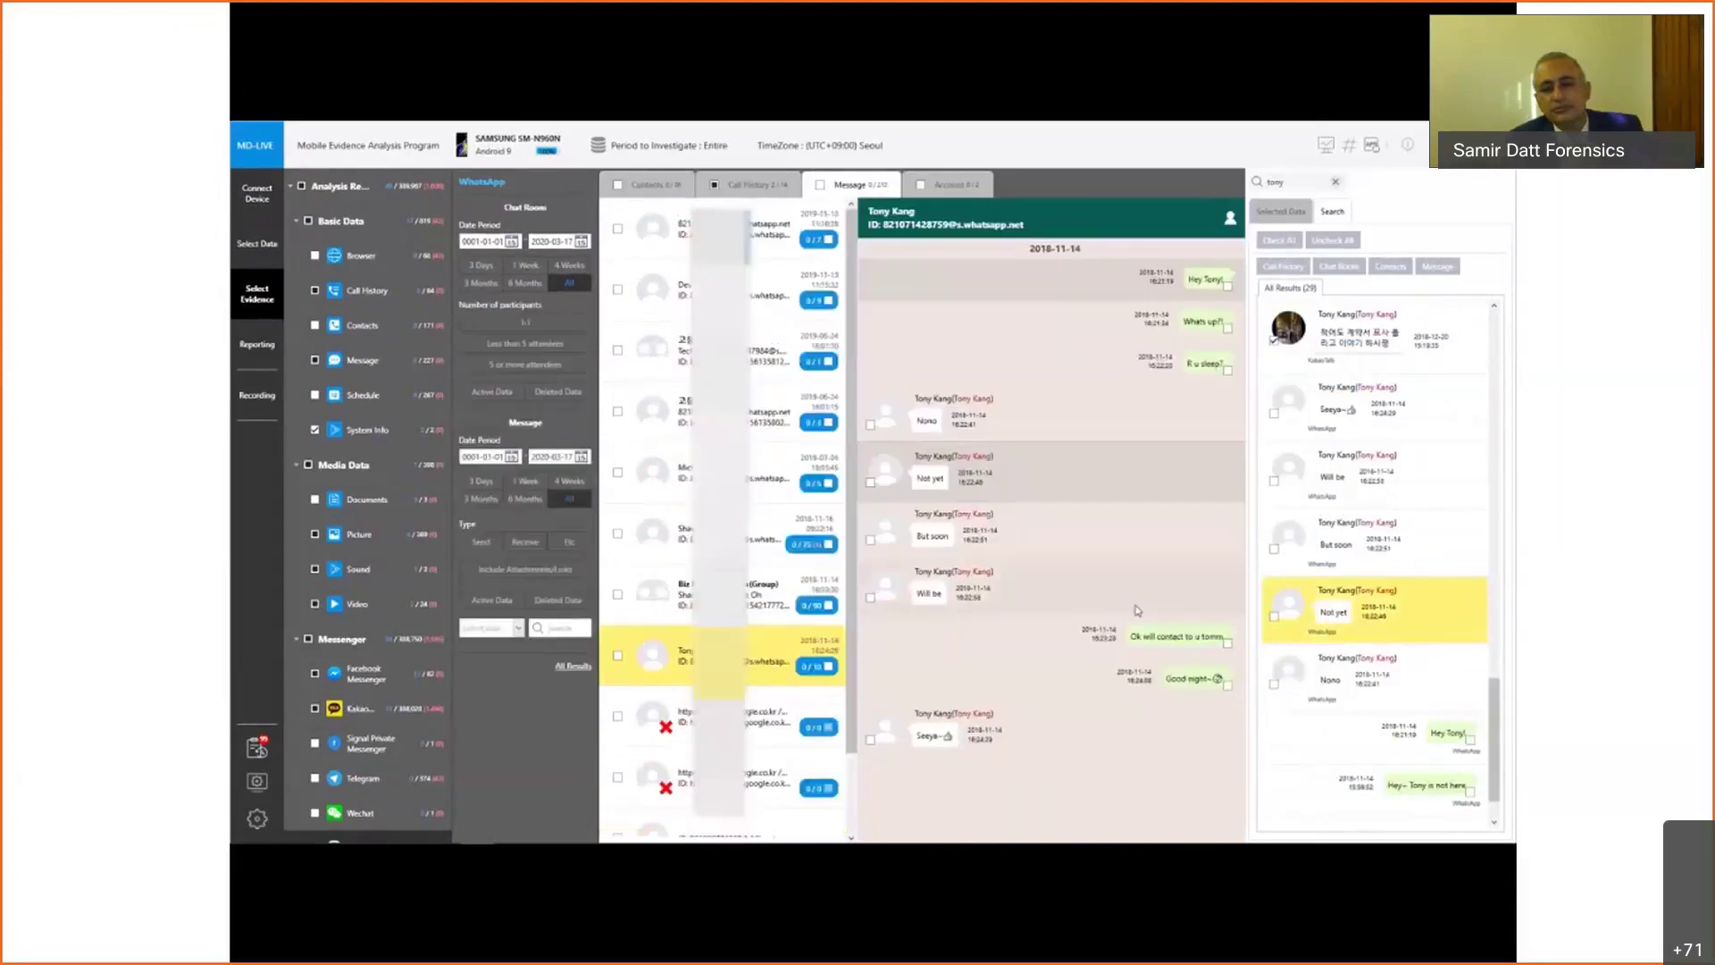
pyautogui.scroll(-1, 402, 626)
# Seek the MD-LIVE Overview video to 2:18, and replay it from the start, pausing it at 0:01
pyautogui.click(559, 391)
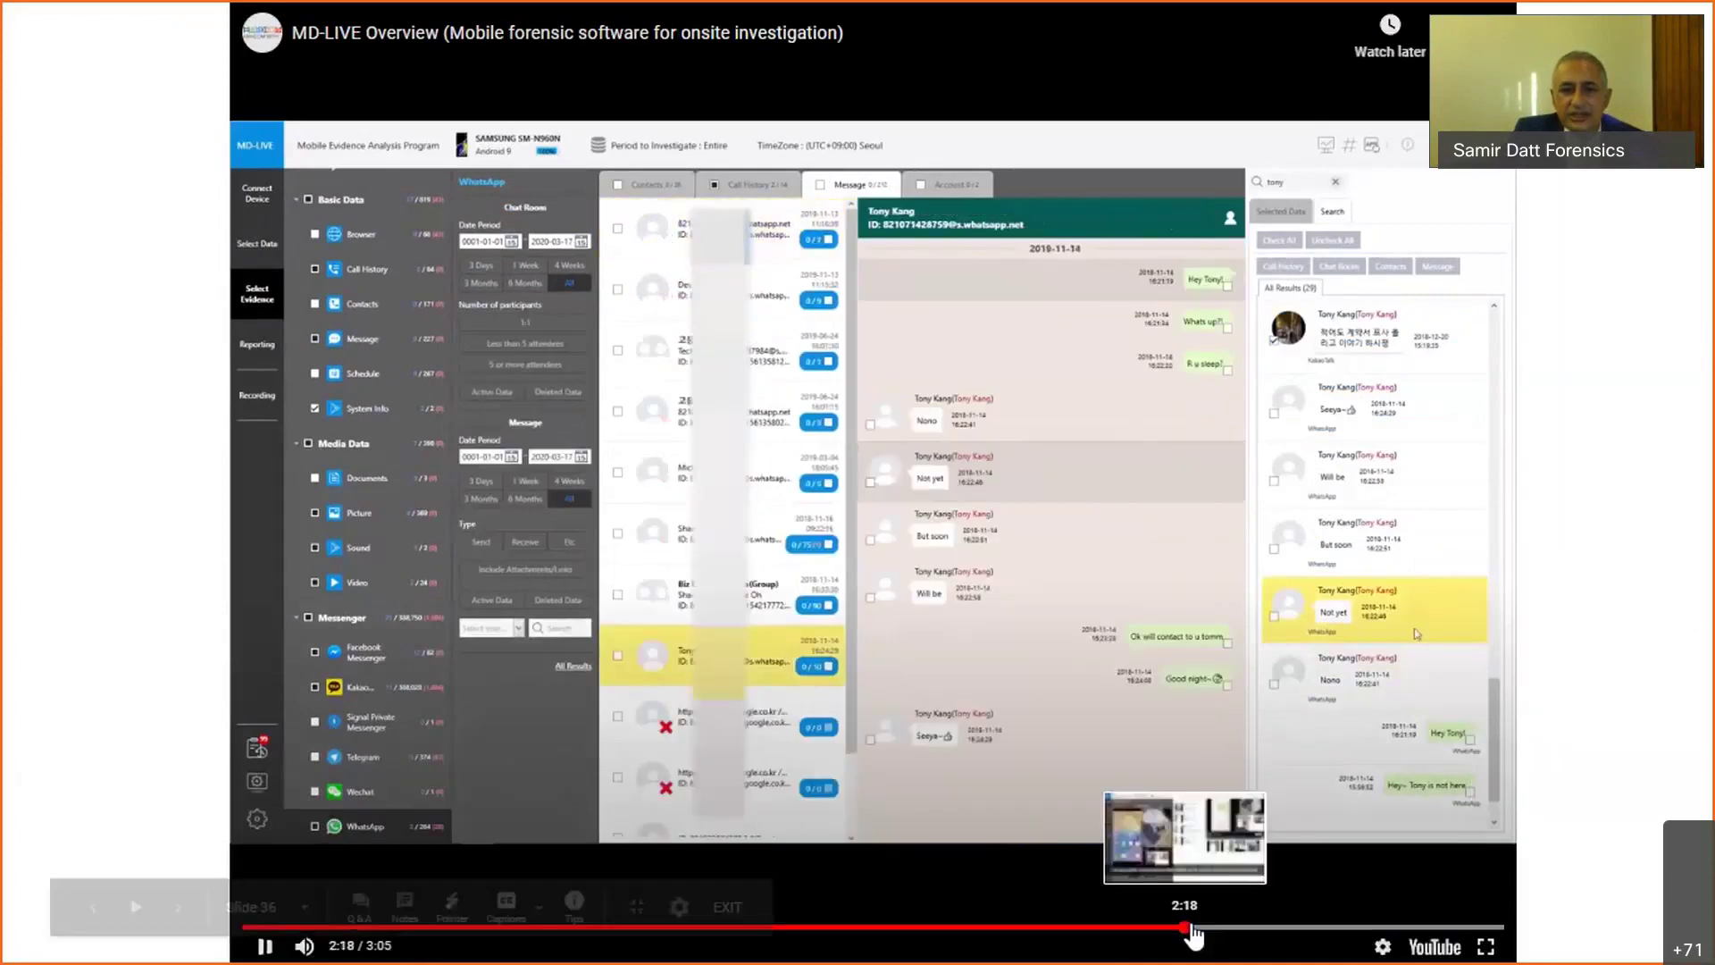
pyautogui.click(1190, 927)
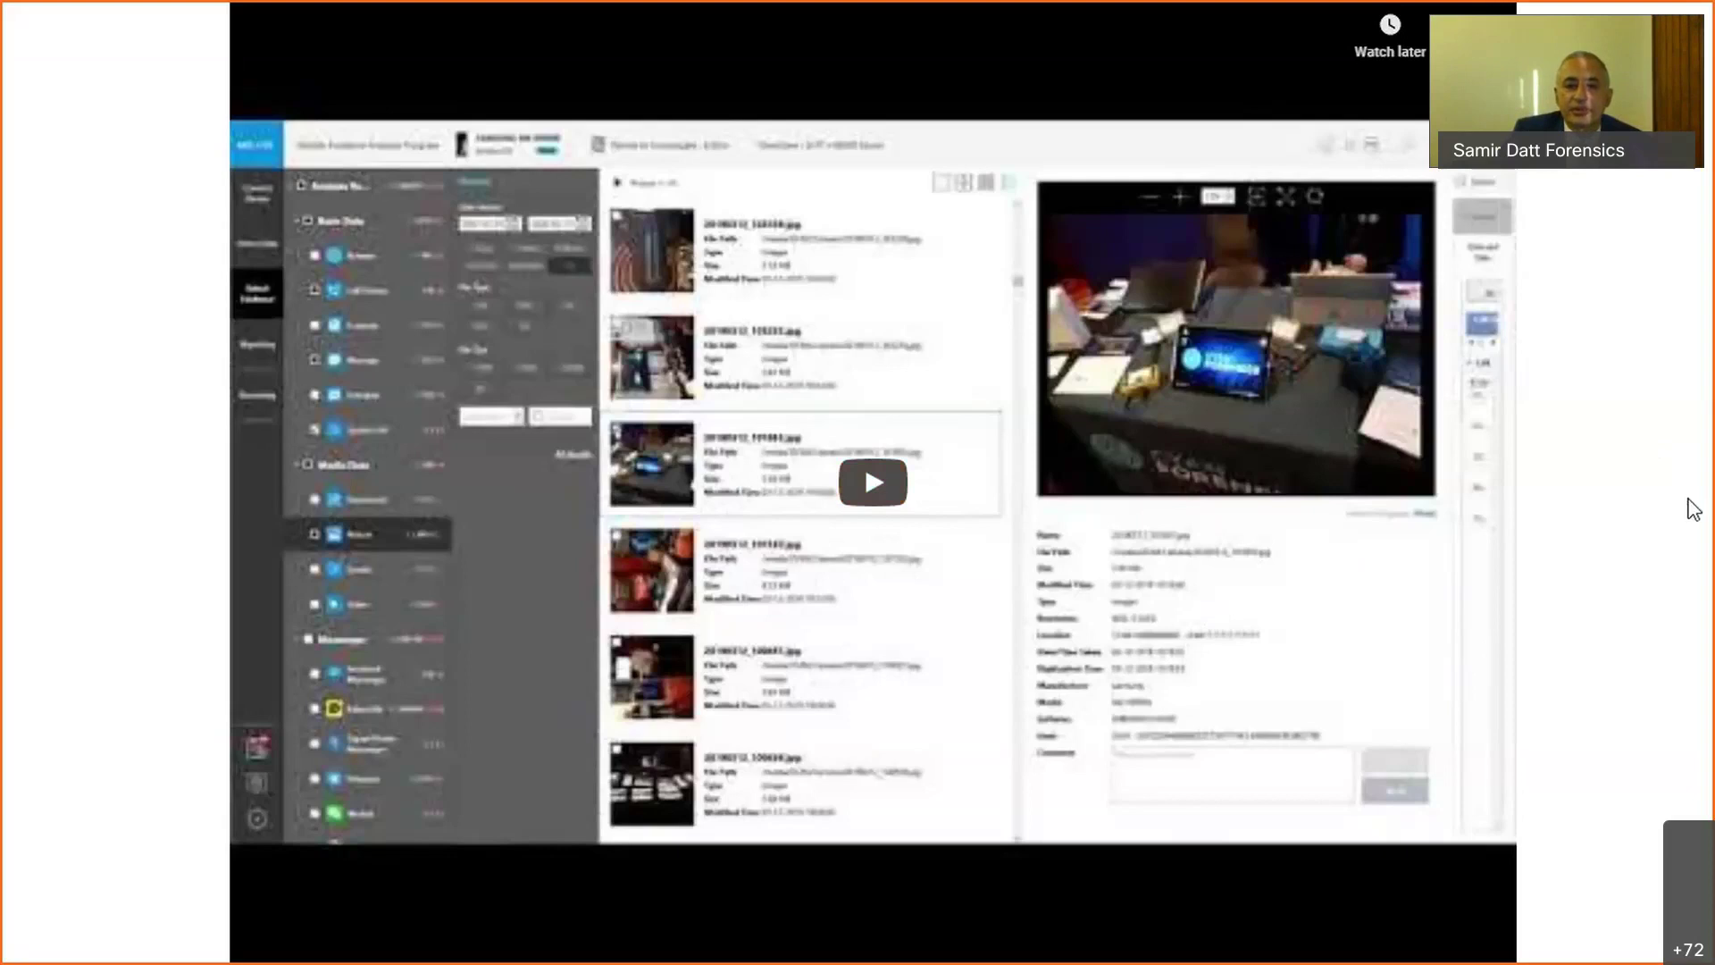
pyautogui.press('k')
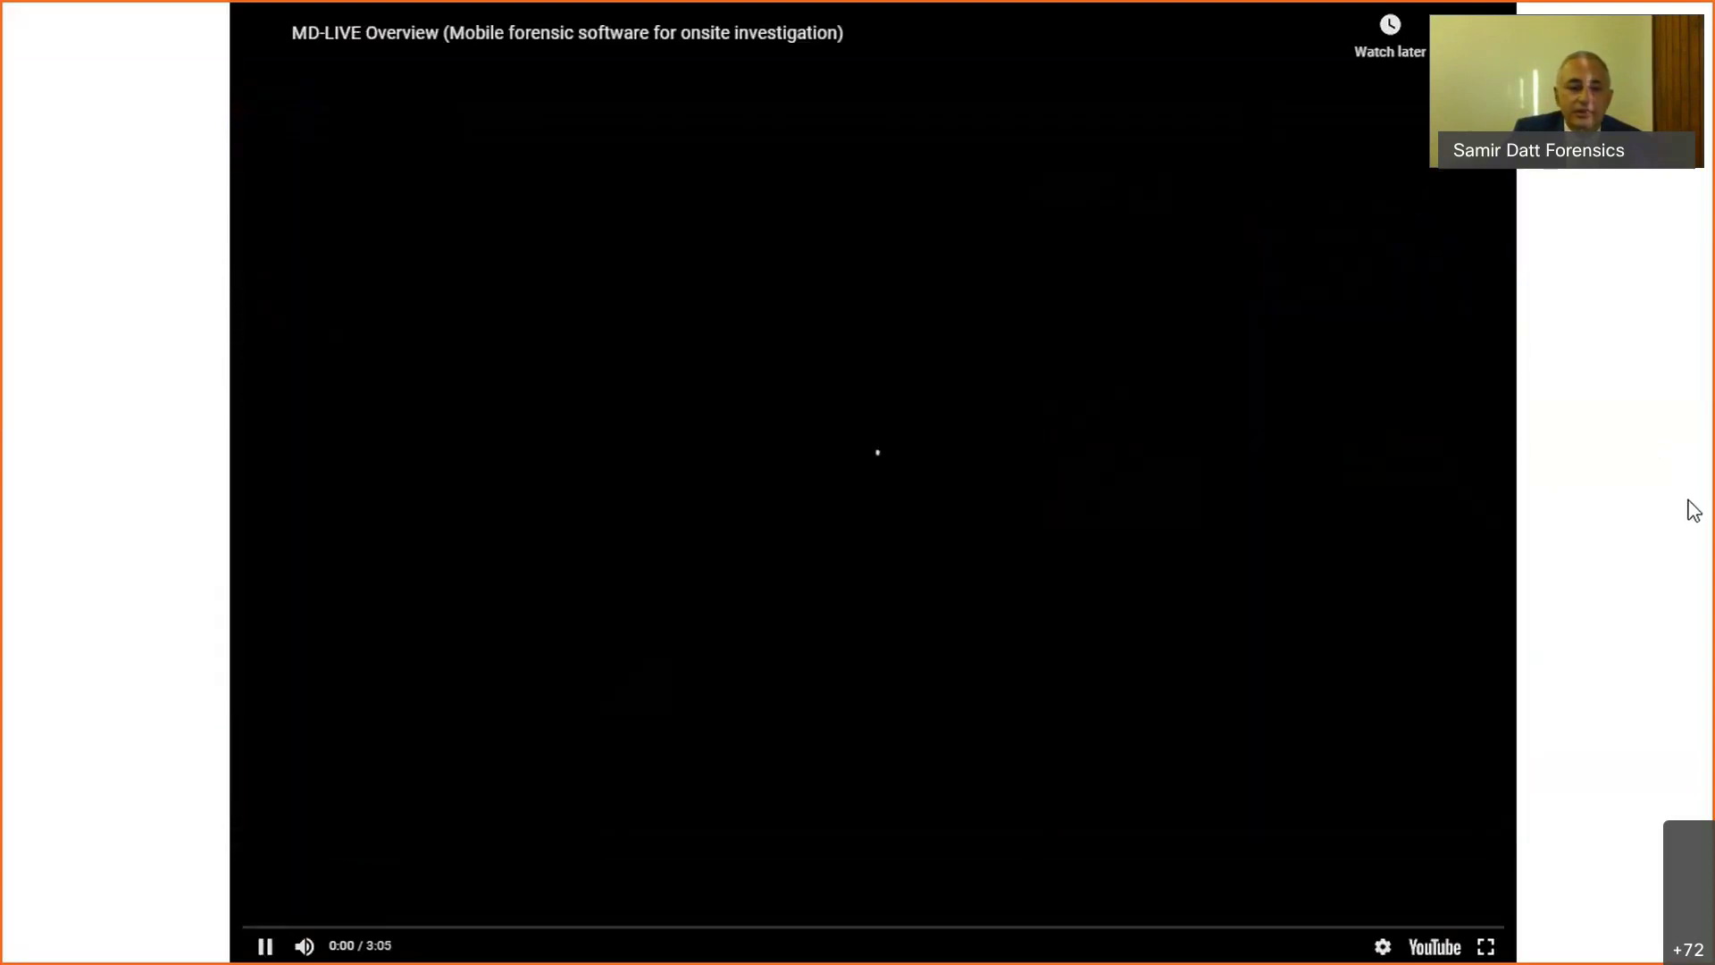
pyautogui.moveTo(414, 929)
pyautogui.press('k')
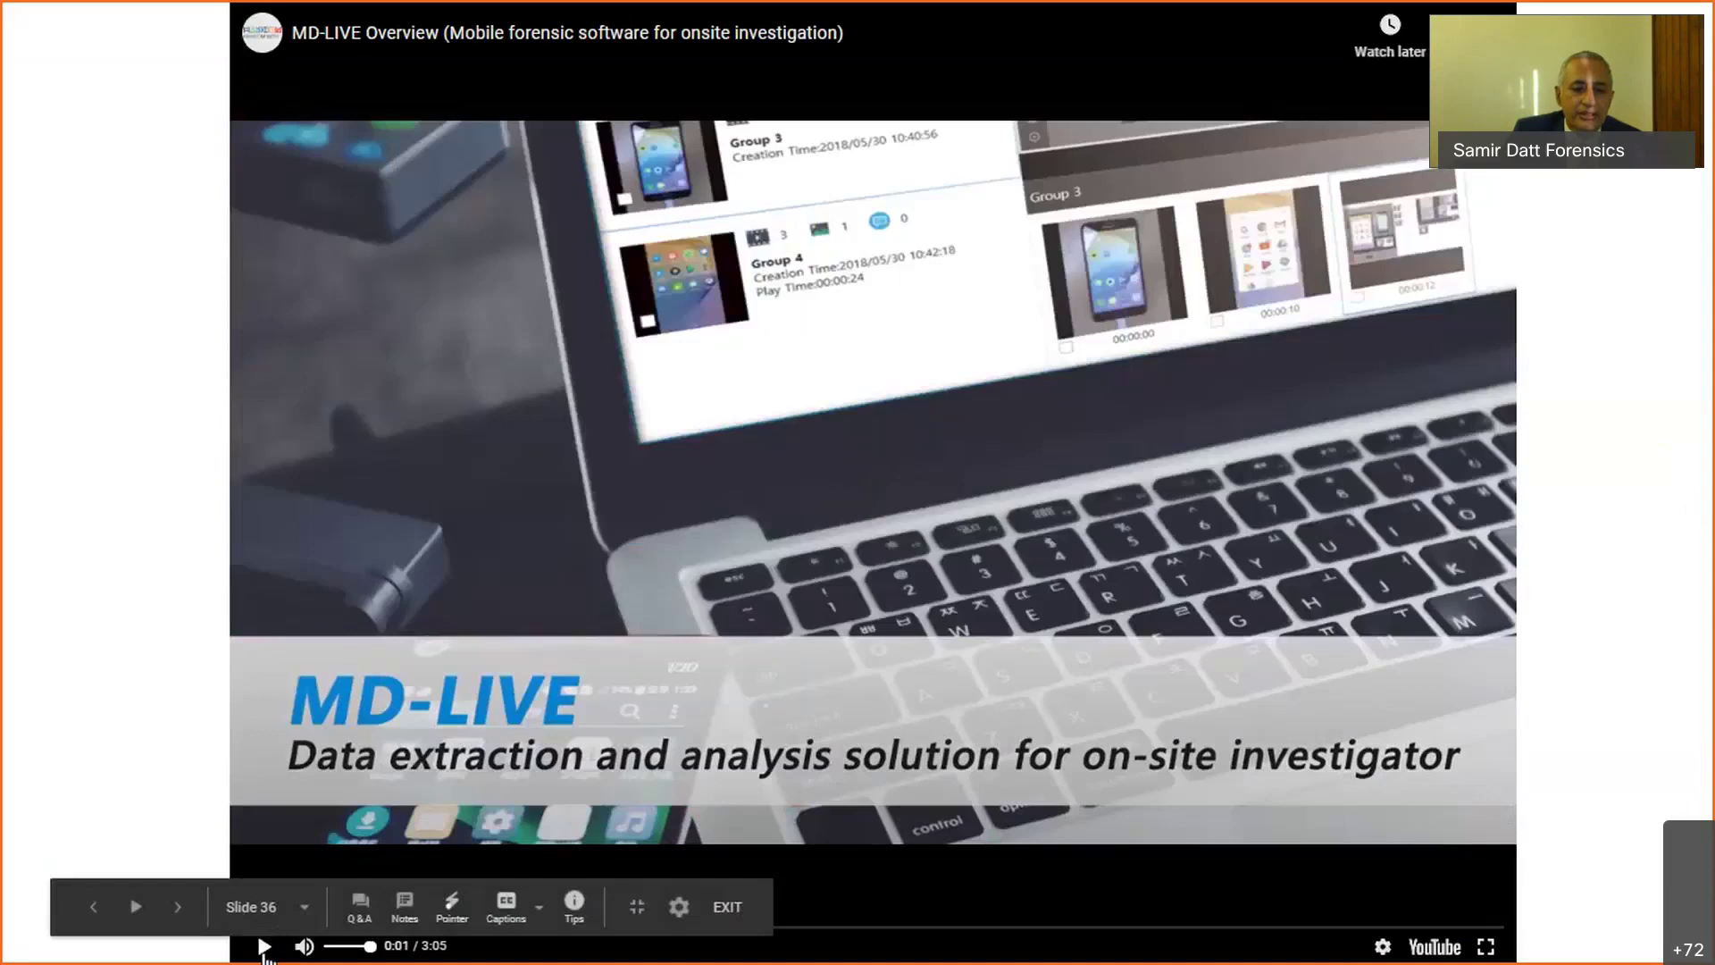
# Advance the presentation from slide 36 past the MD-NEXT slides to slide 40, pausing the MD-NEXT Overview video on the way
pyautogui.click(180, 909)
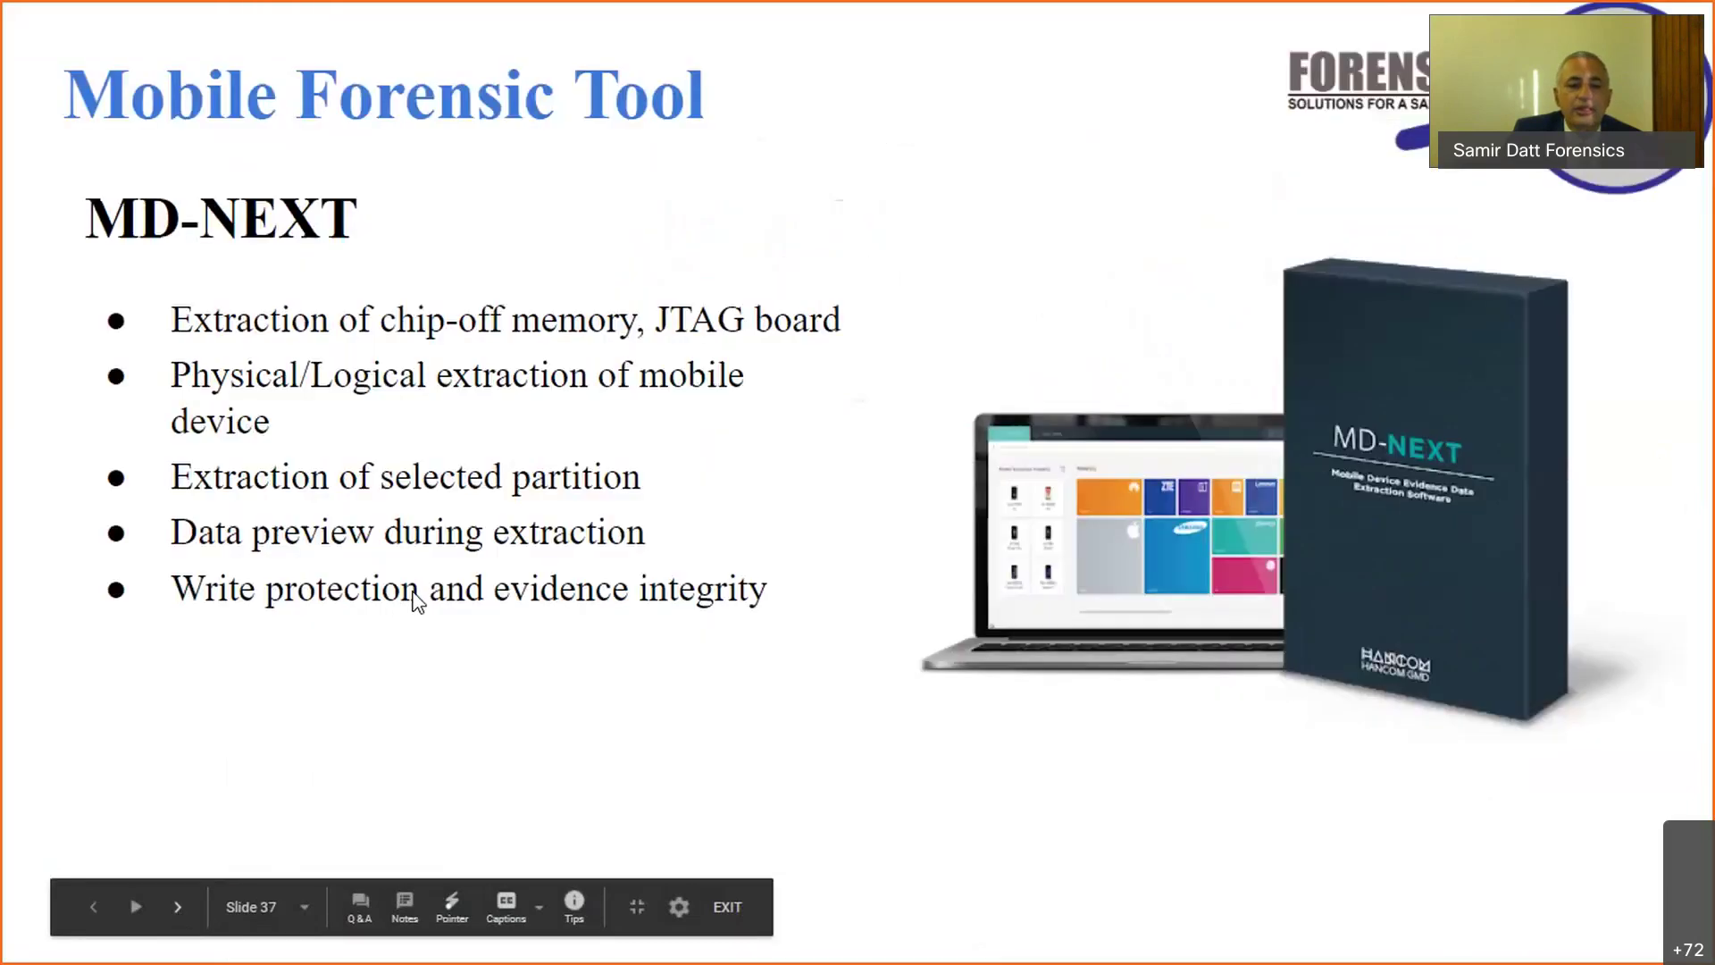
pyautogui.click(179, 909)
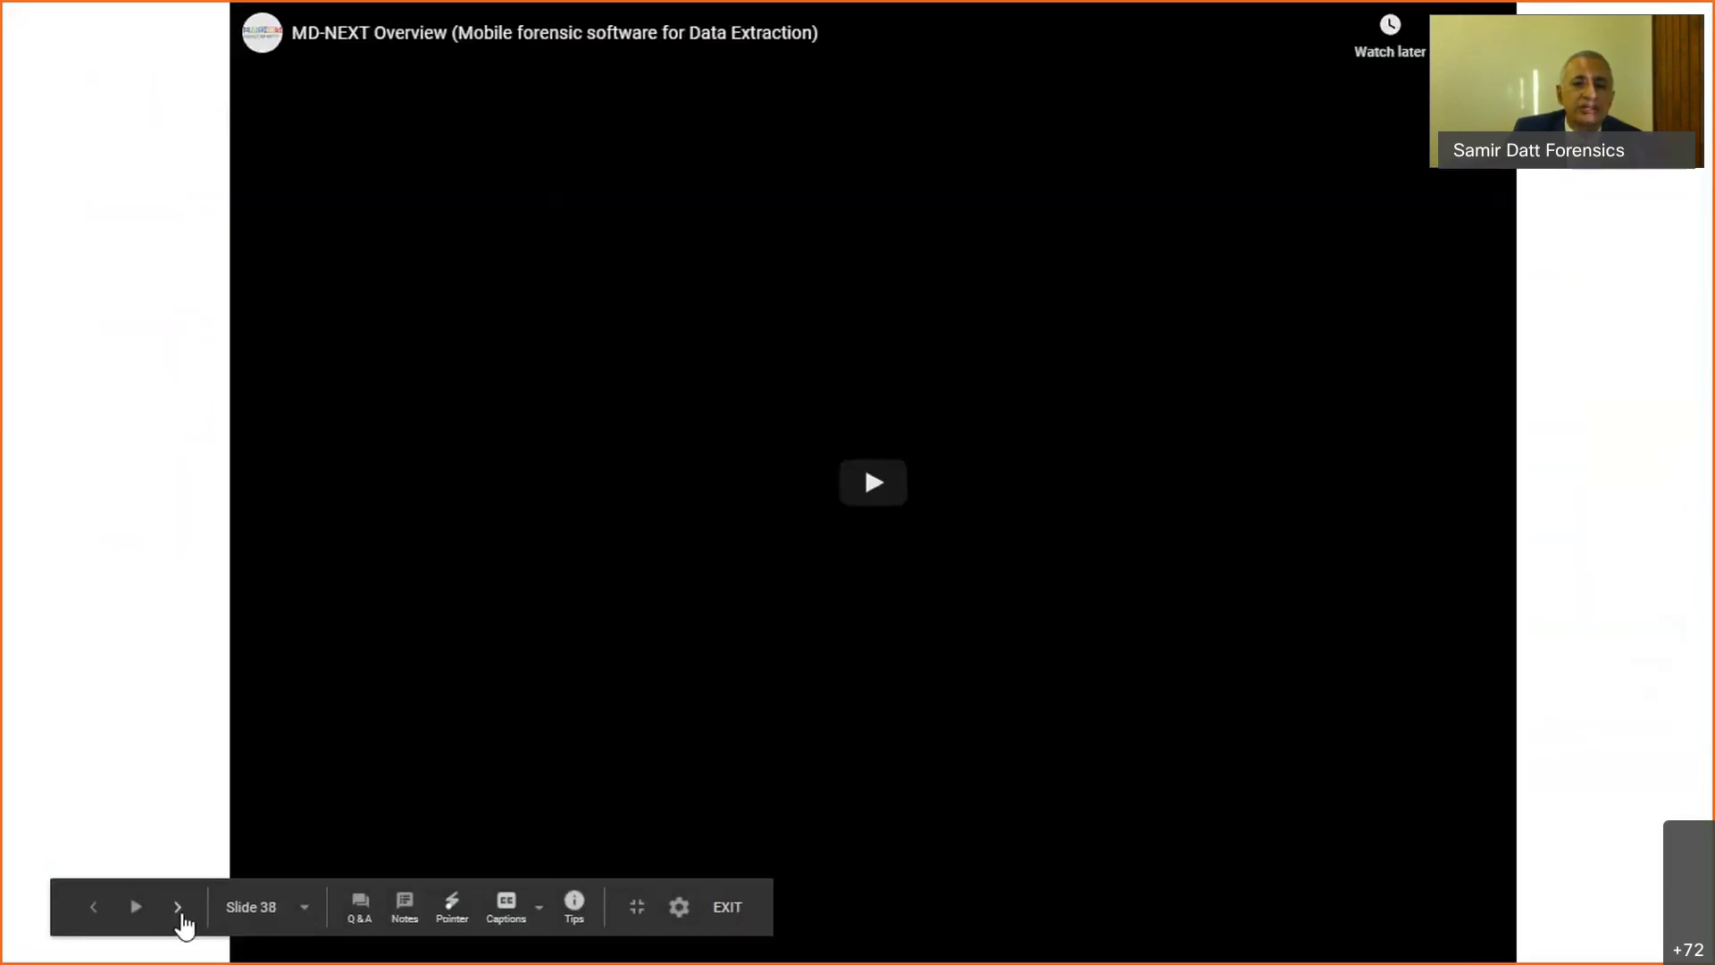
pyautogui.click(180, 909)
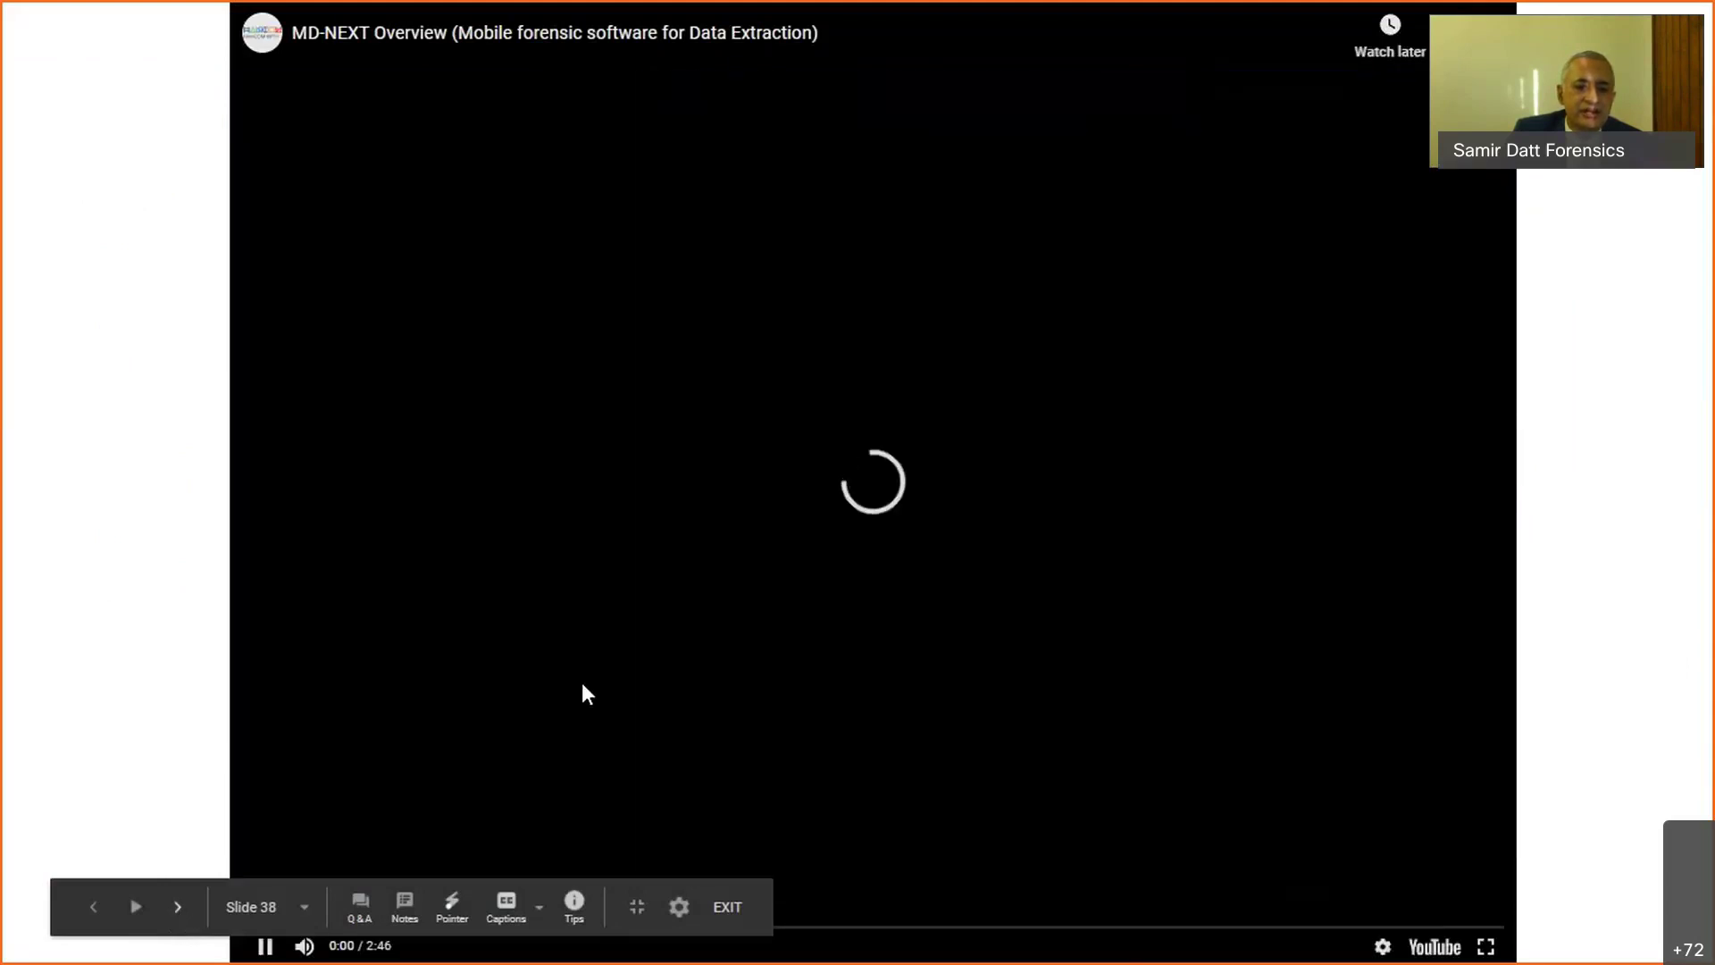
pyautogui.click(266, 947)
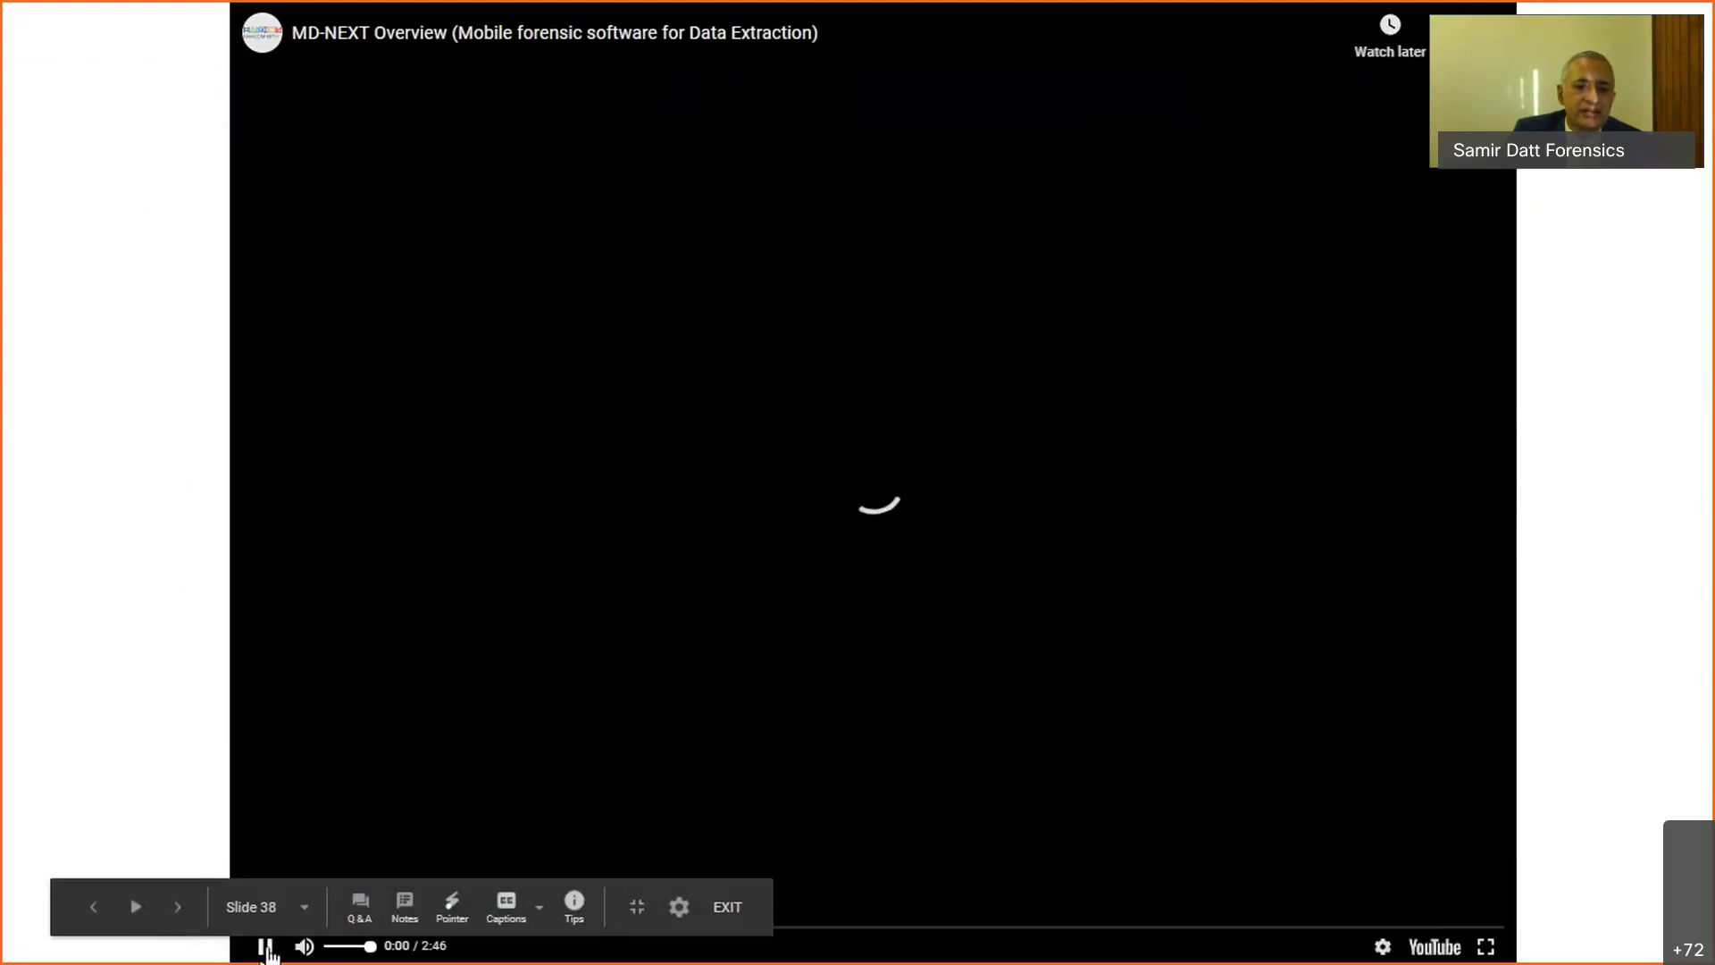
pyautogui.click(179, 908)
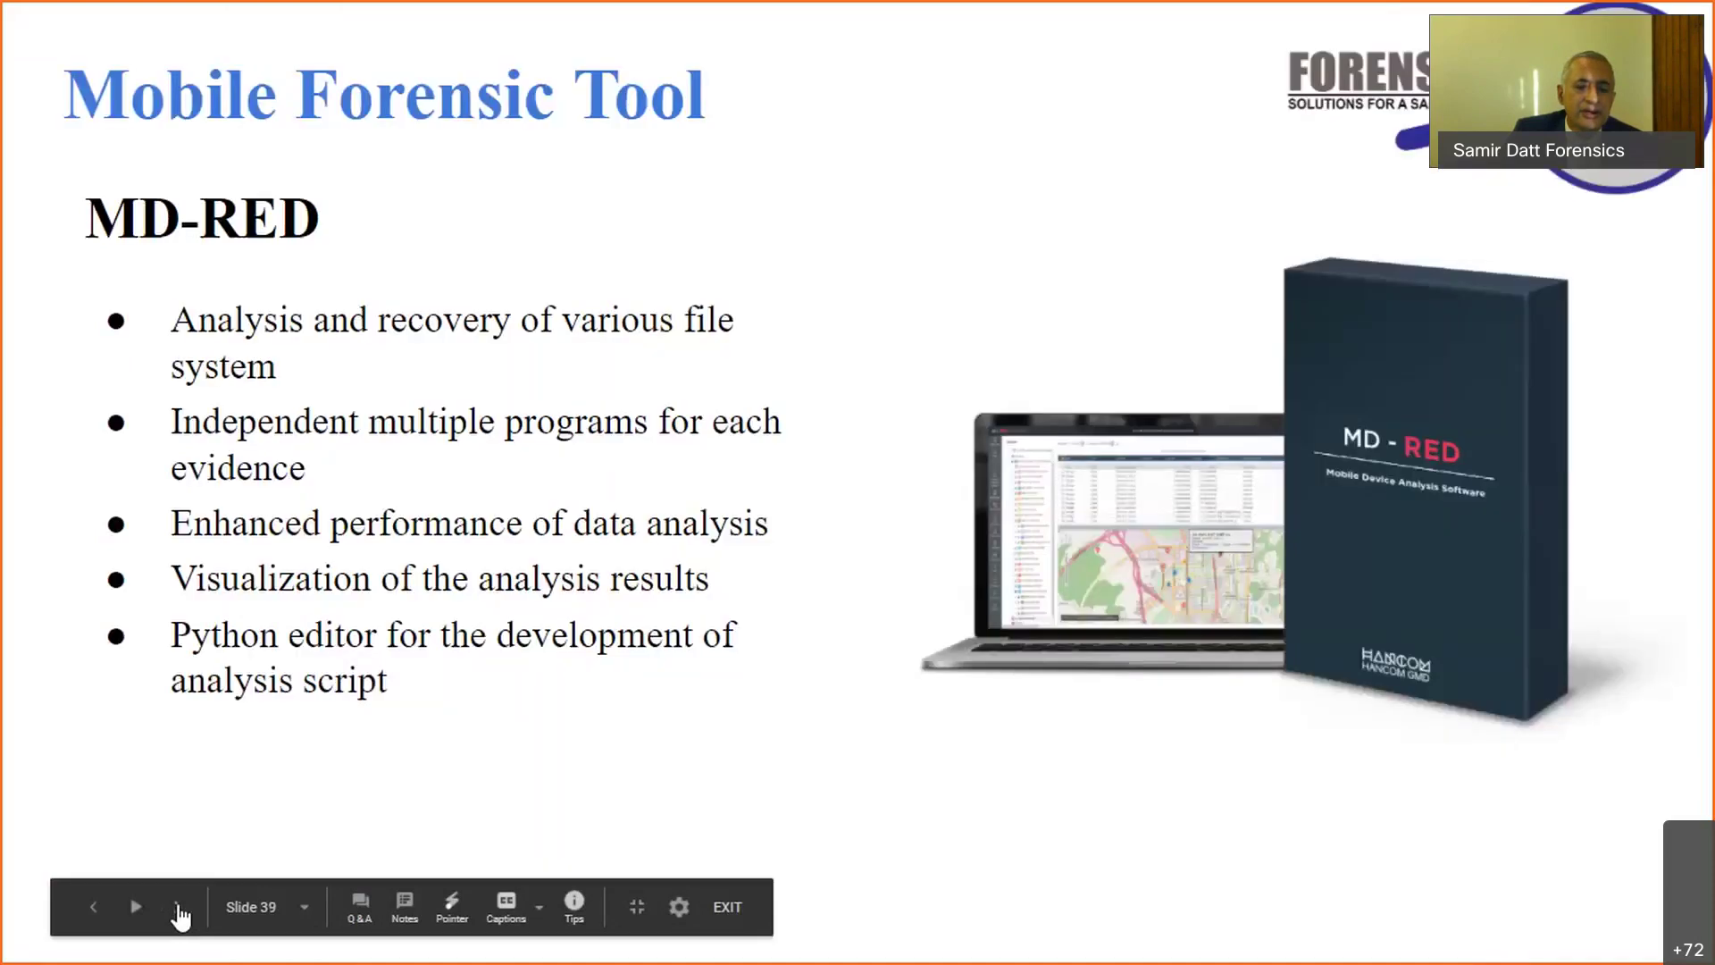
pyautogui.click(179, 908)
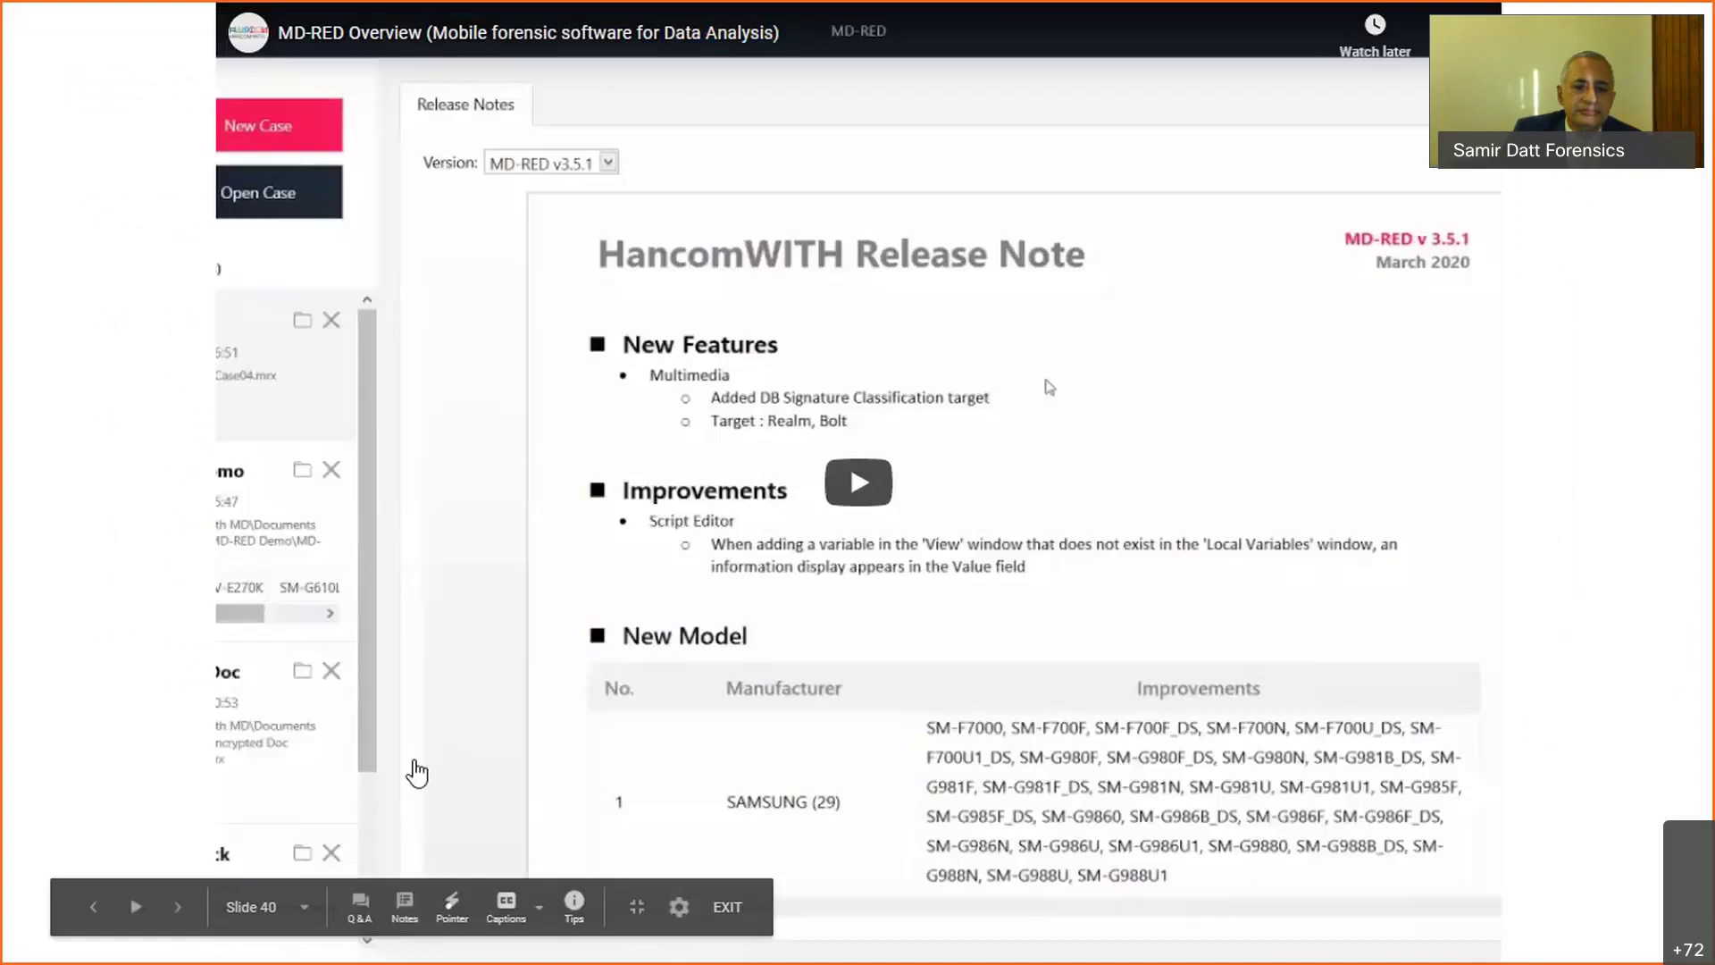
# Play the MD-RED Overview video and seek to its social relationship analysis section at about 3:56
pyautogui.click(877, 907)
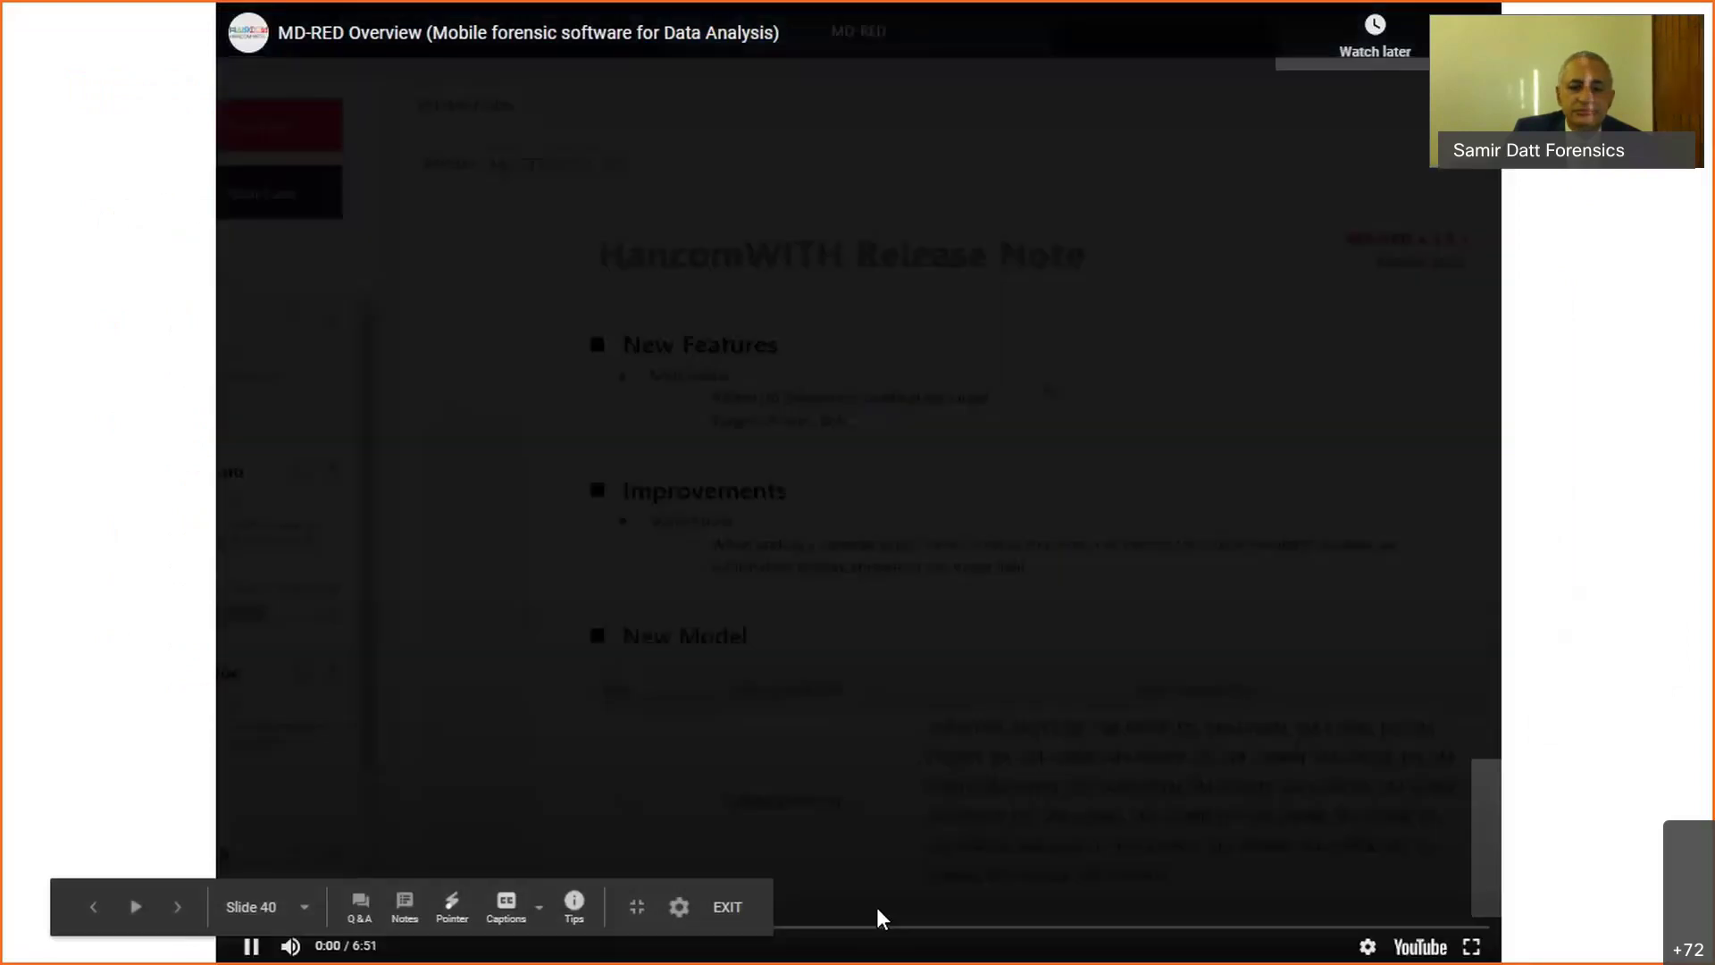
pyautogui.click(950, 925)
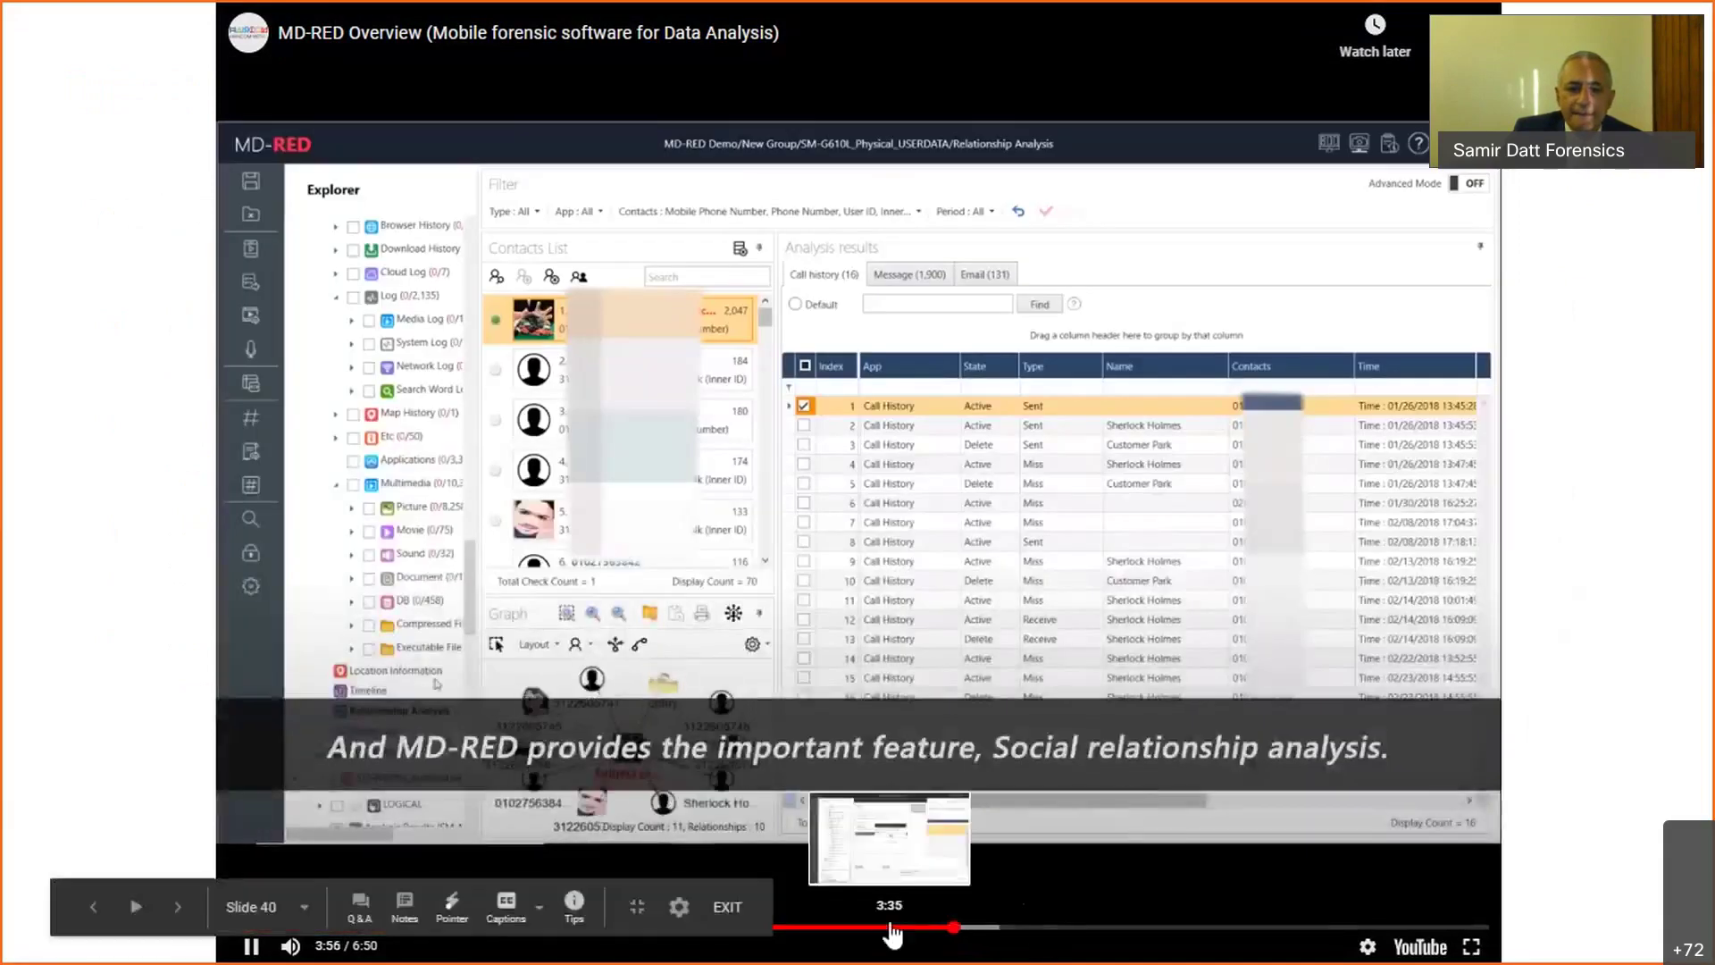
pyautogui.click(923, 929)
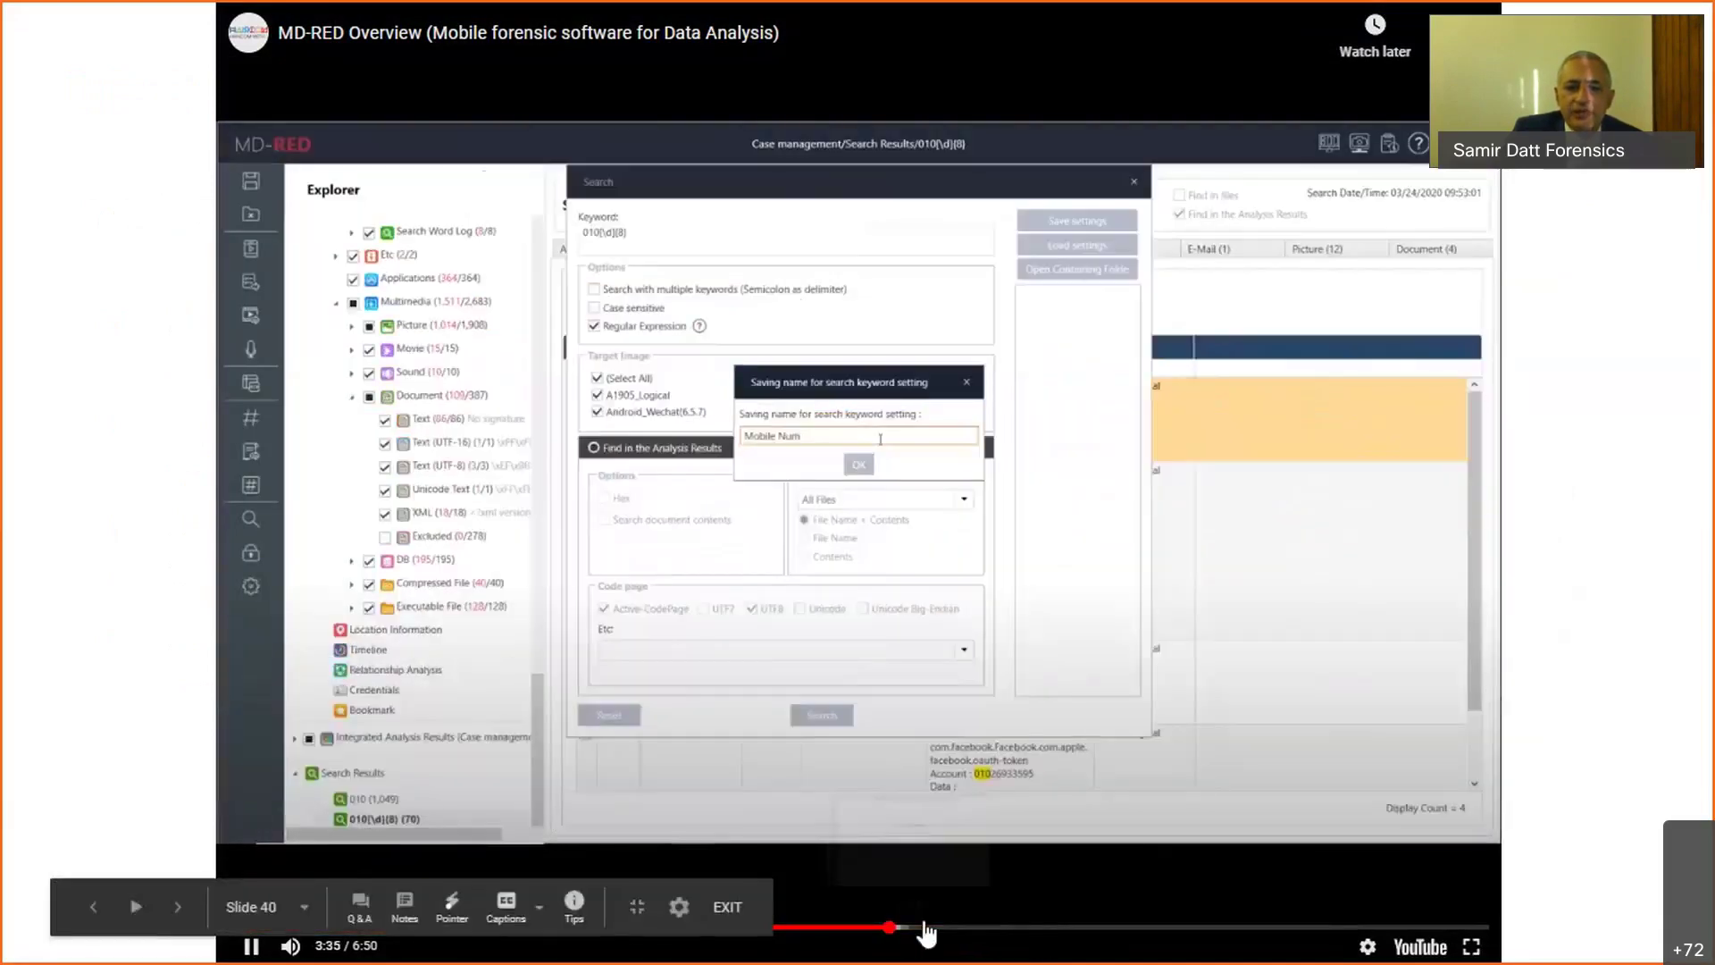
pyautogui.click(950, 929)
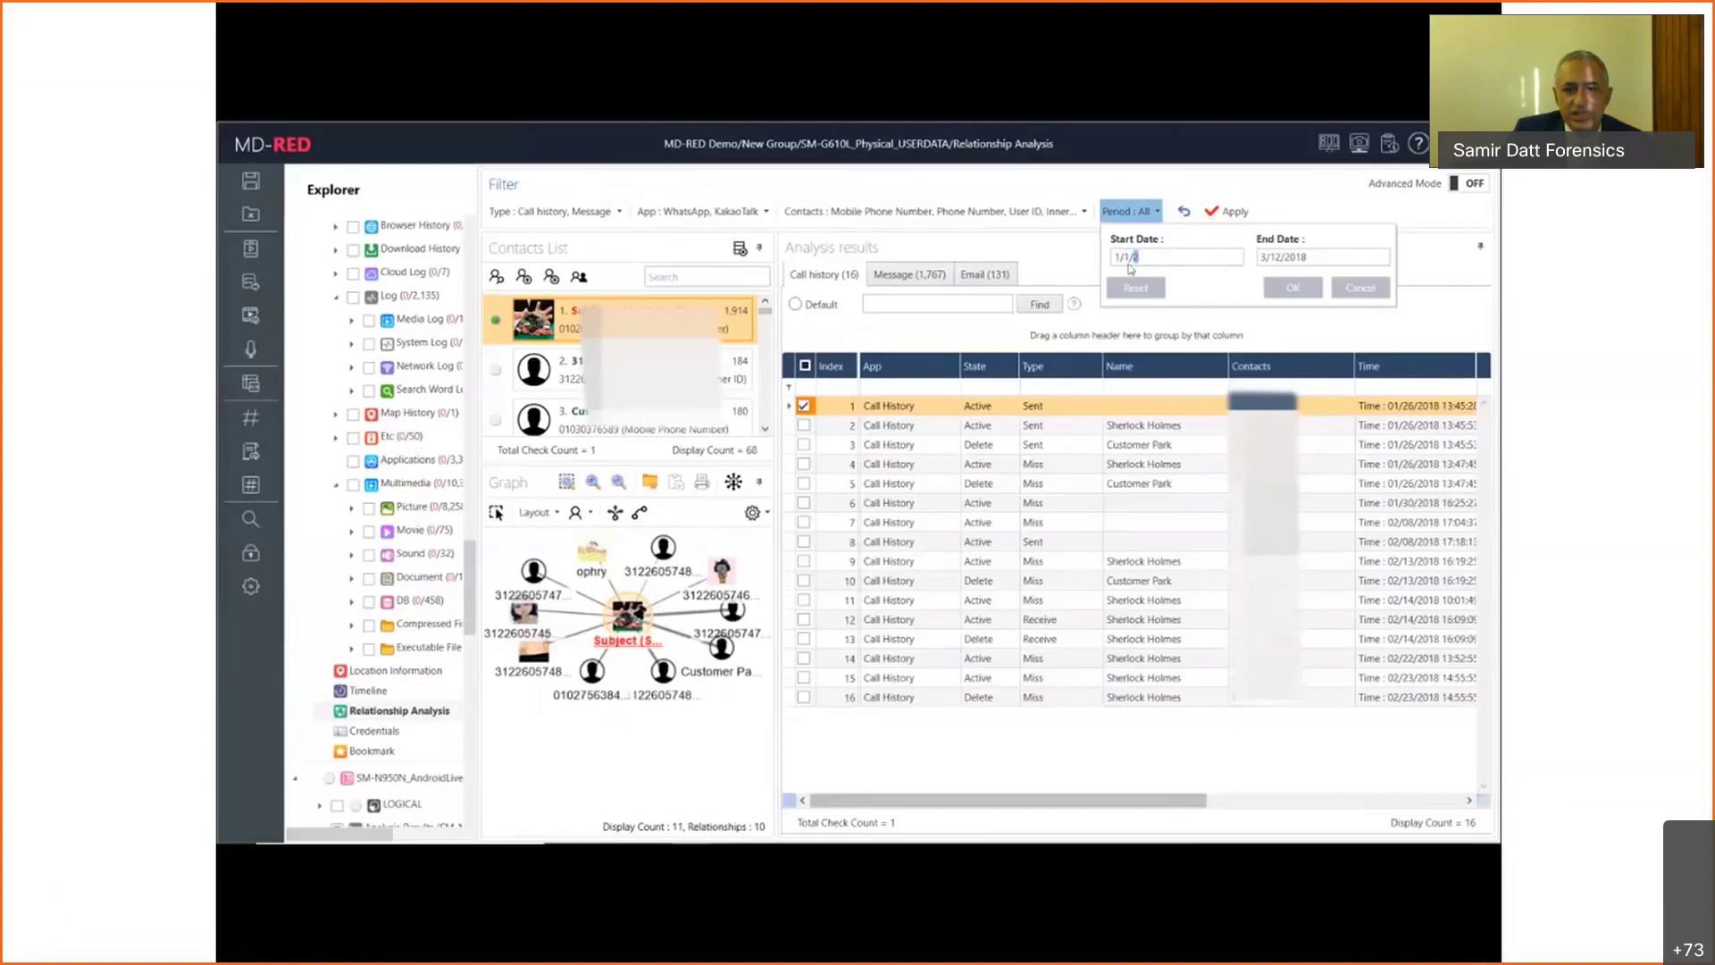
# Watch the MD-RED relationship analysis demonstration of filtered messages and the enlarged contact graph, and advance the presentation from slide 40
pyautogui.moveTo(974, 660)
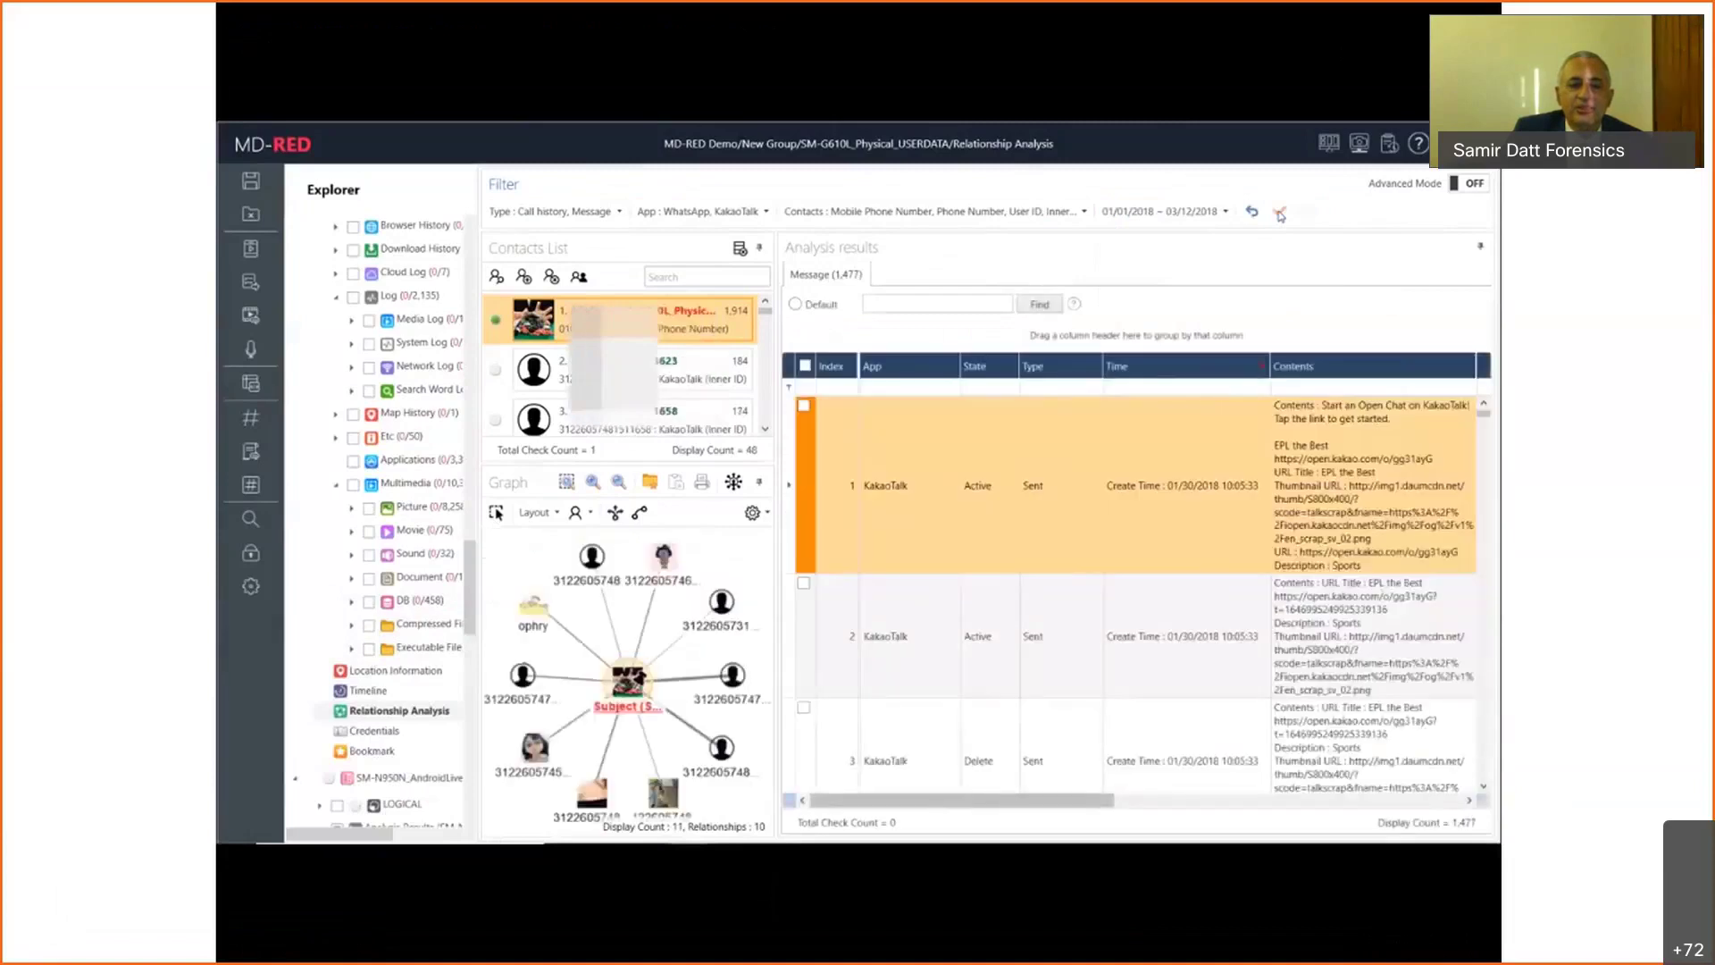
pyautogui.moveTo(903, 895)
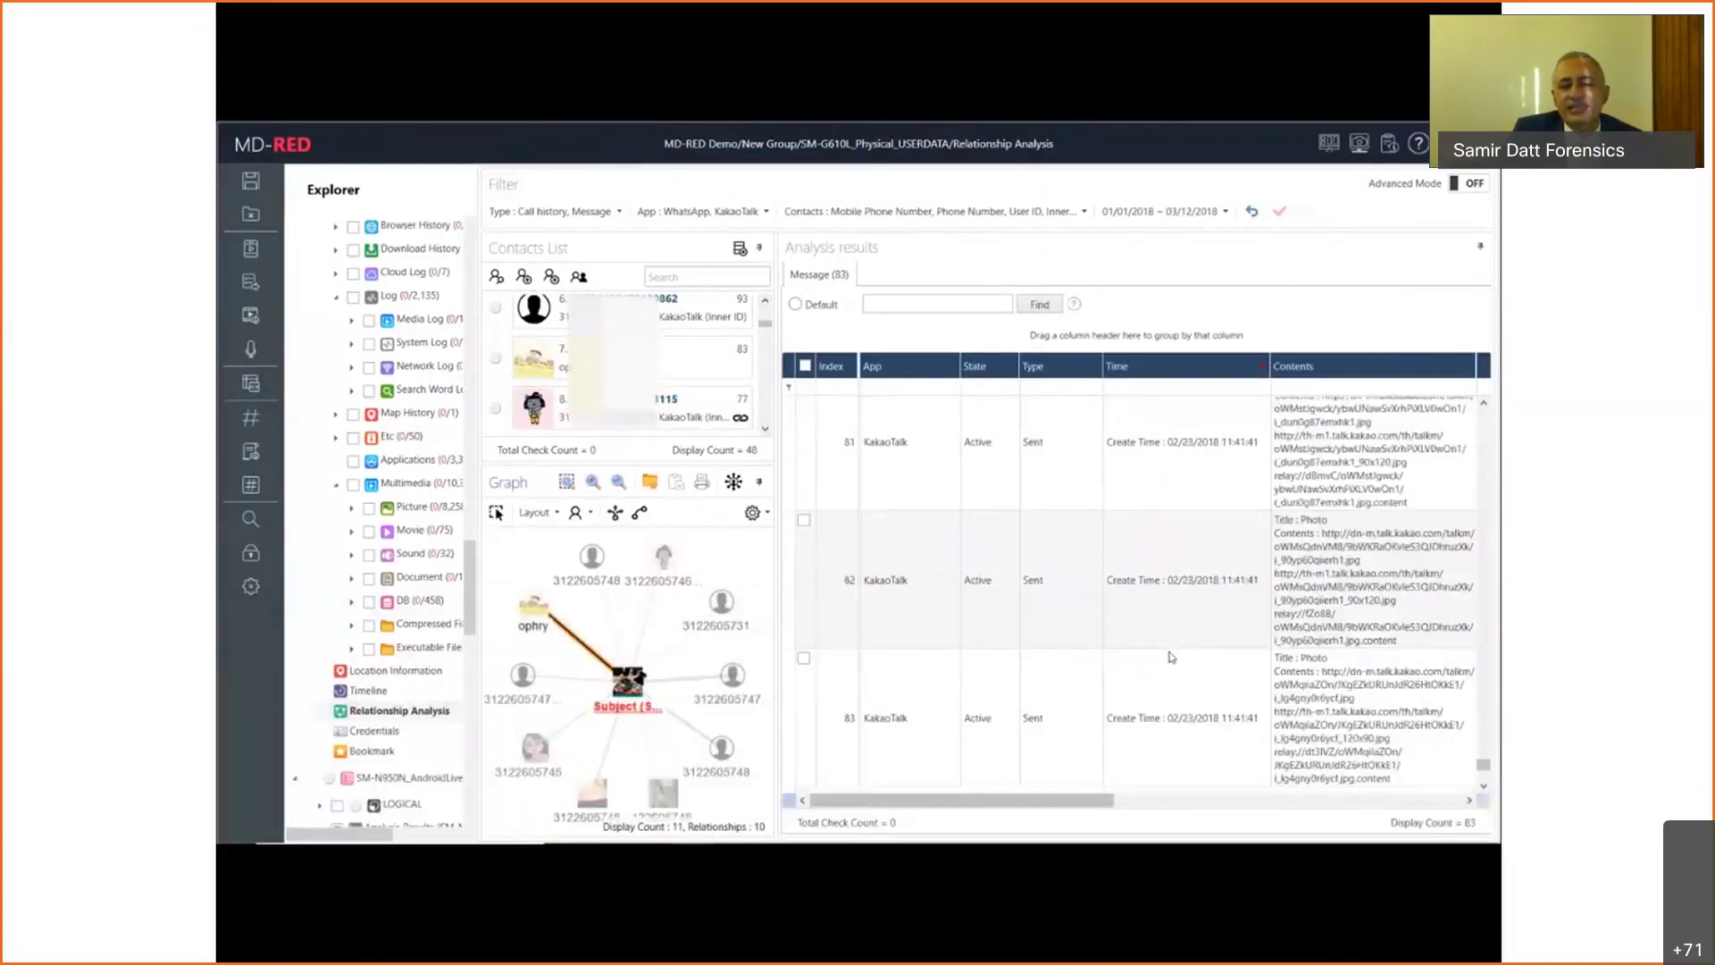
pyautogui.moveTo(1327, 801)
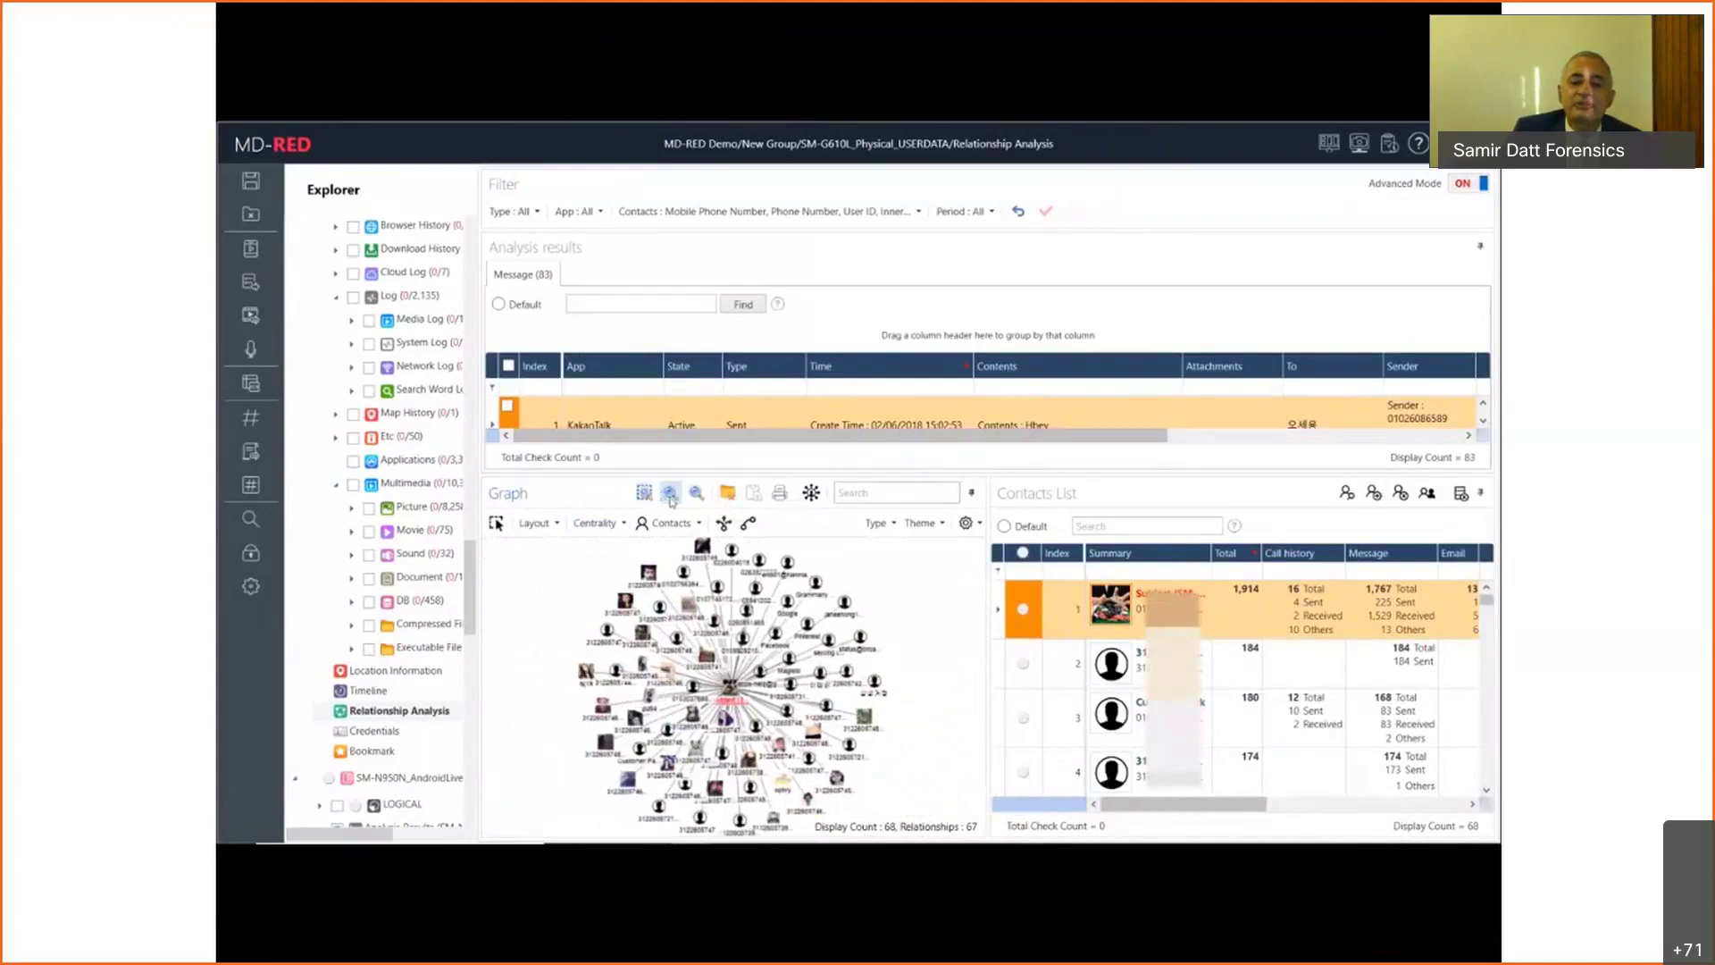
pyautogui.click(668, 493)
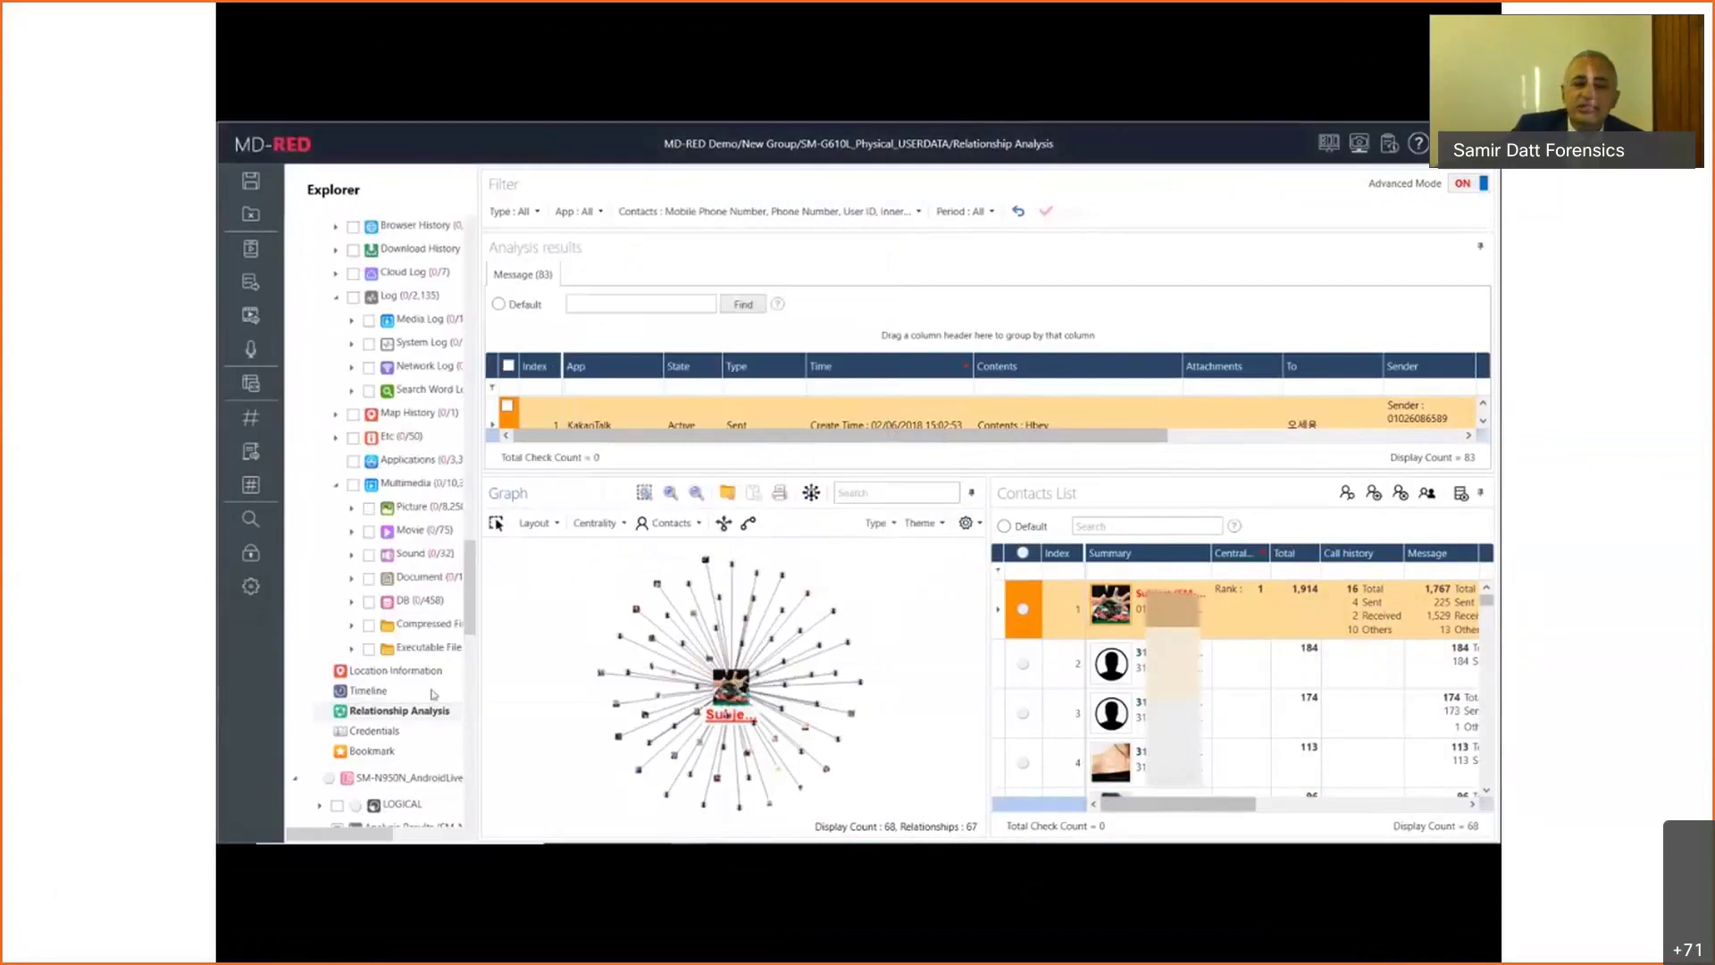
pyautogui.moveTo(782, 464)
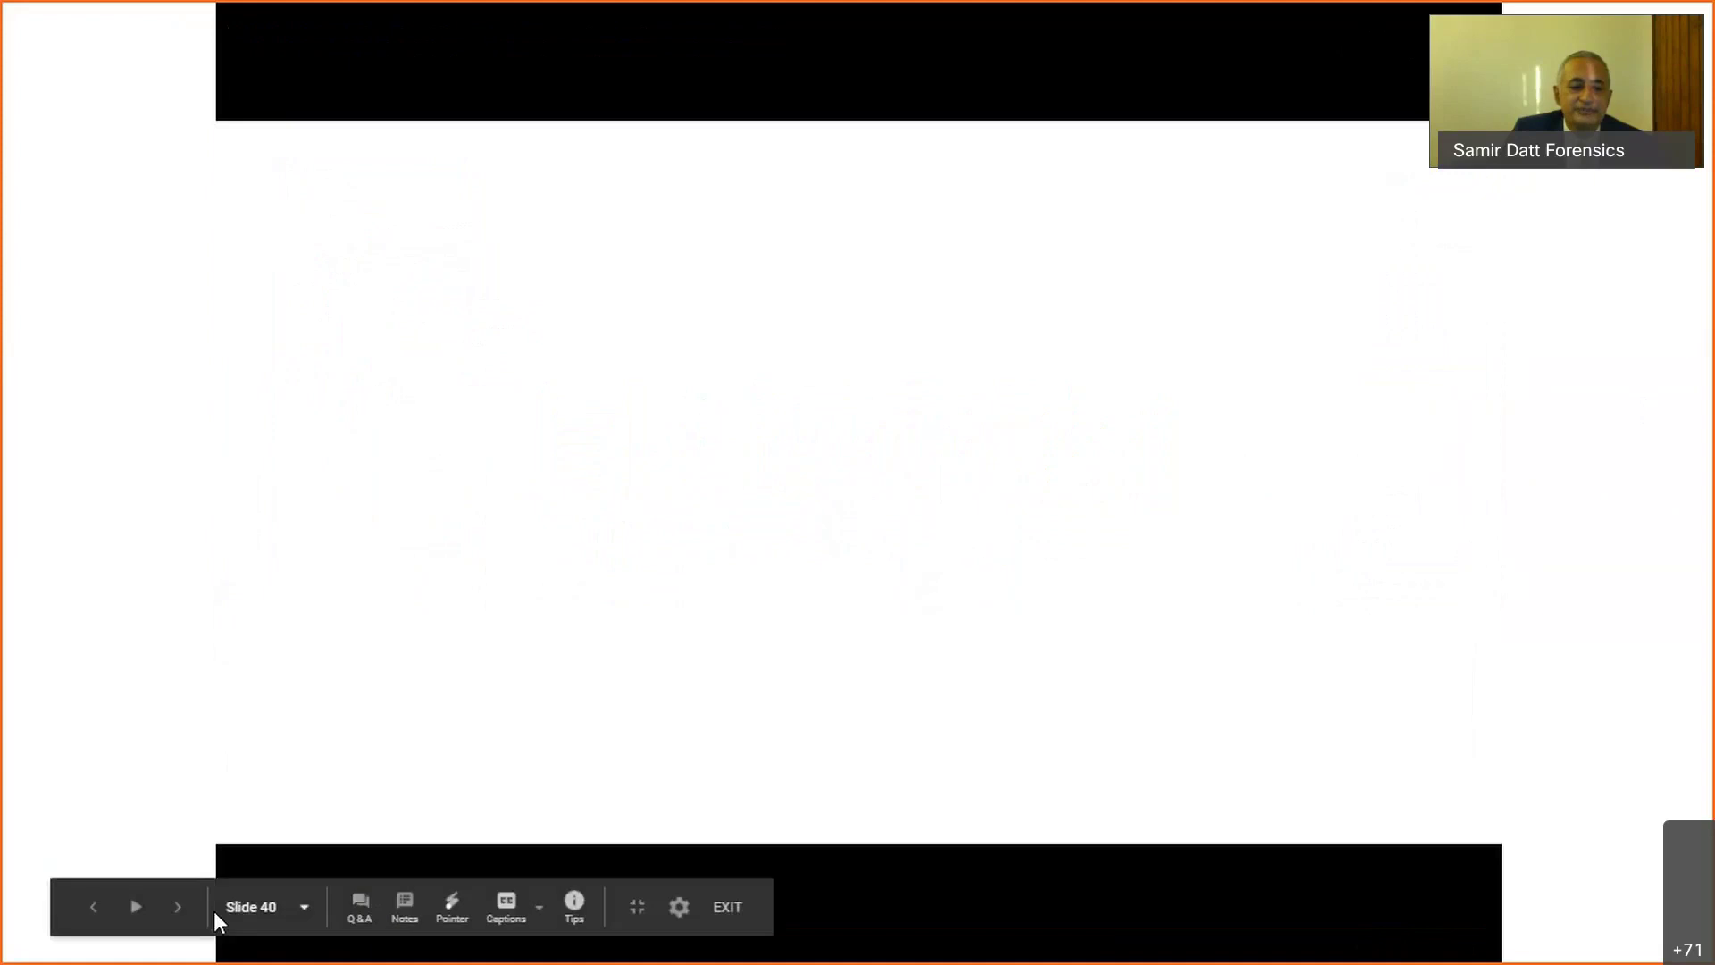
pyautogui.click(177, 909)
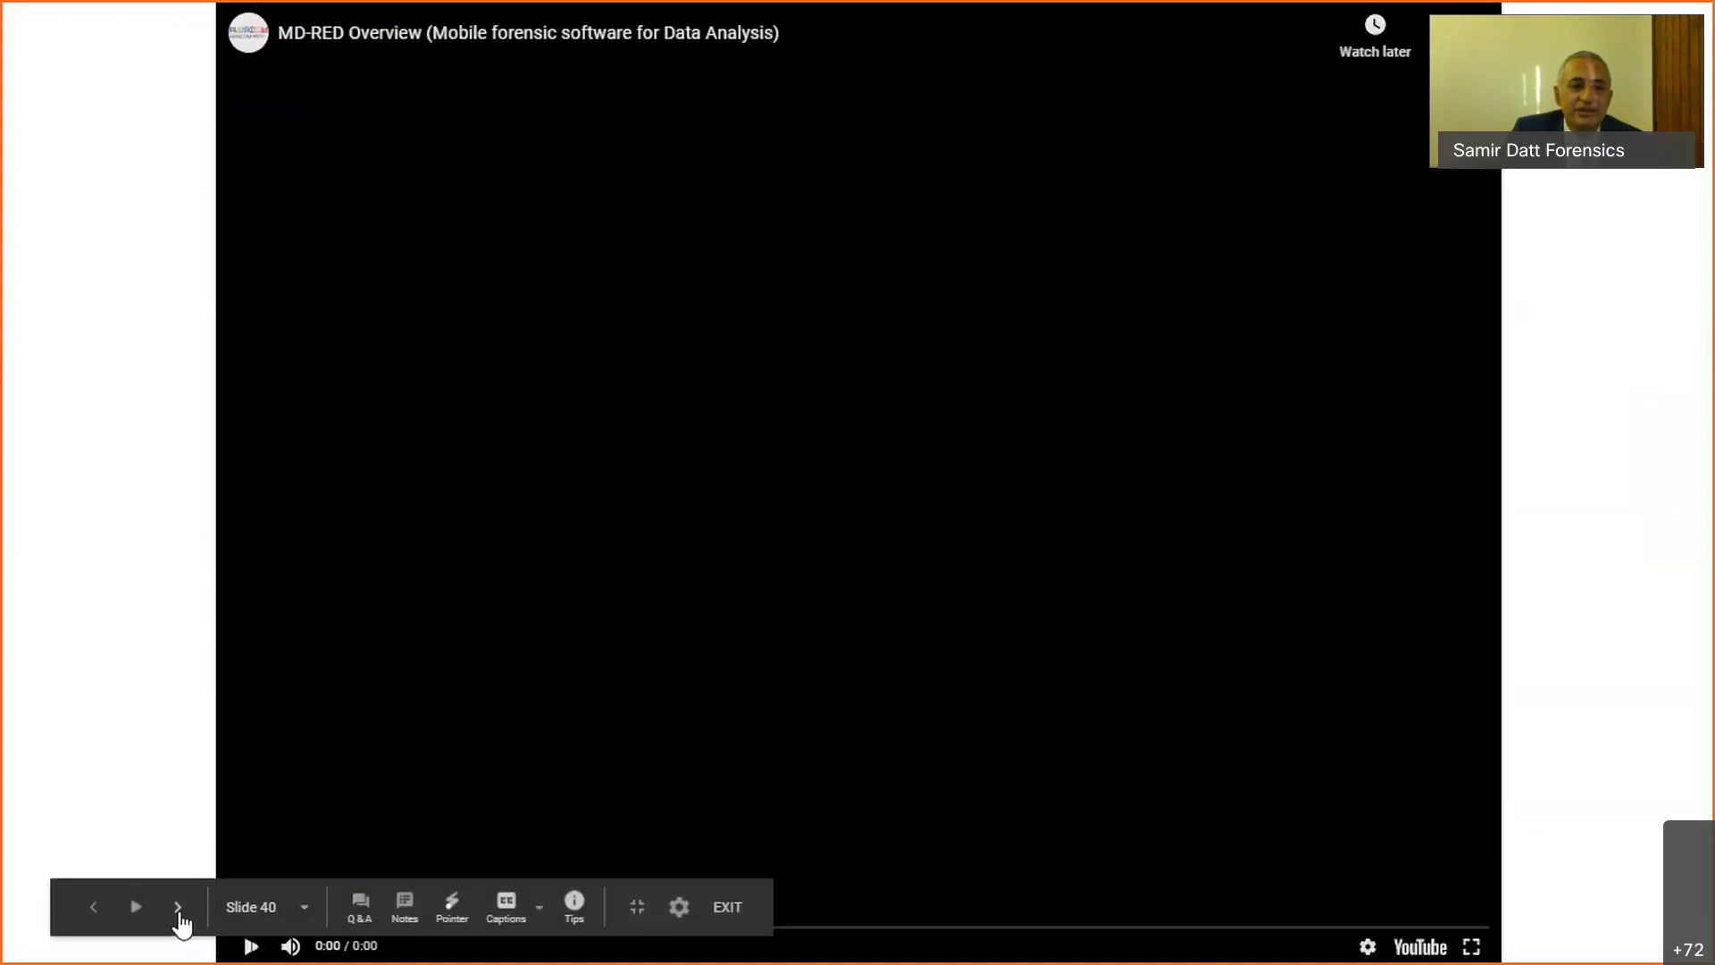